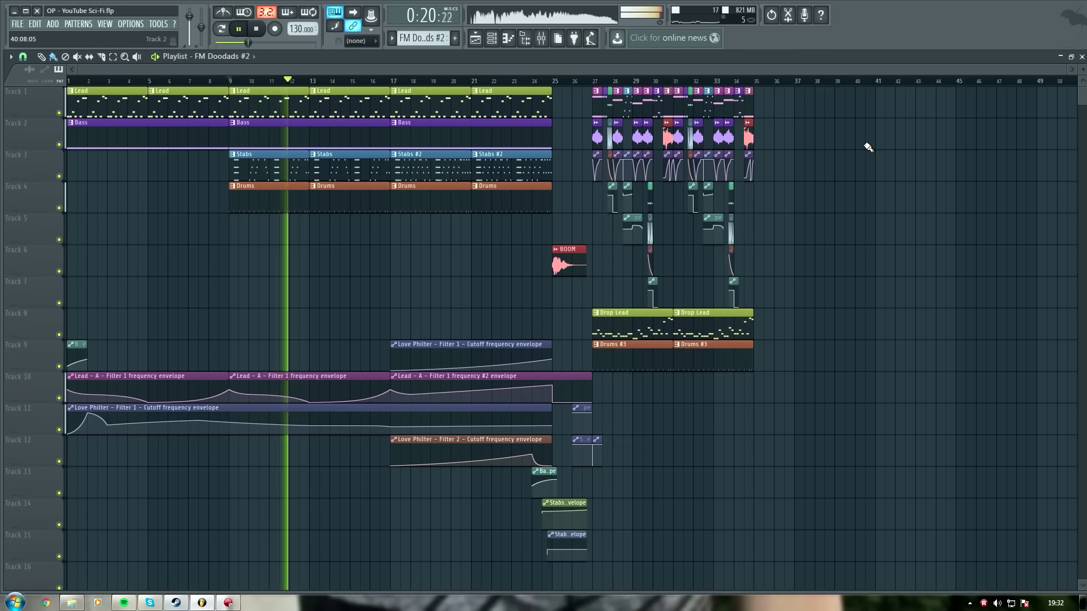
Step: Play the drop section from bar 27 and look over its clips in the playlist
{"action": "key", "text": "space"}
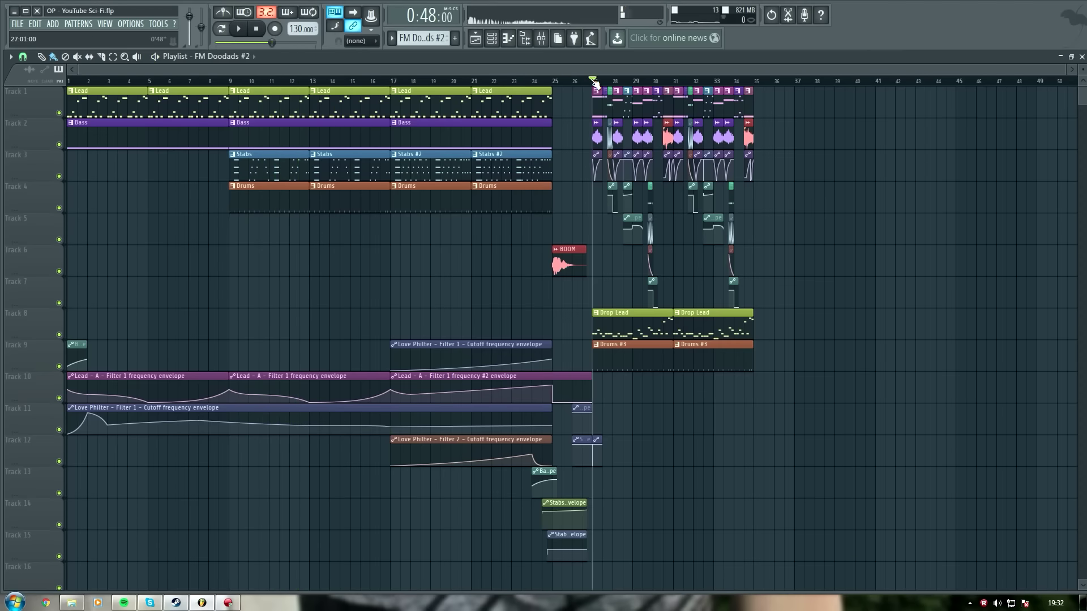
{"action": "key", "text": "space"}
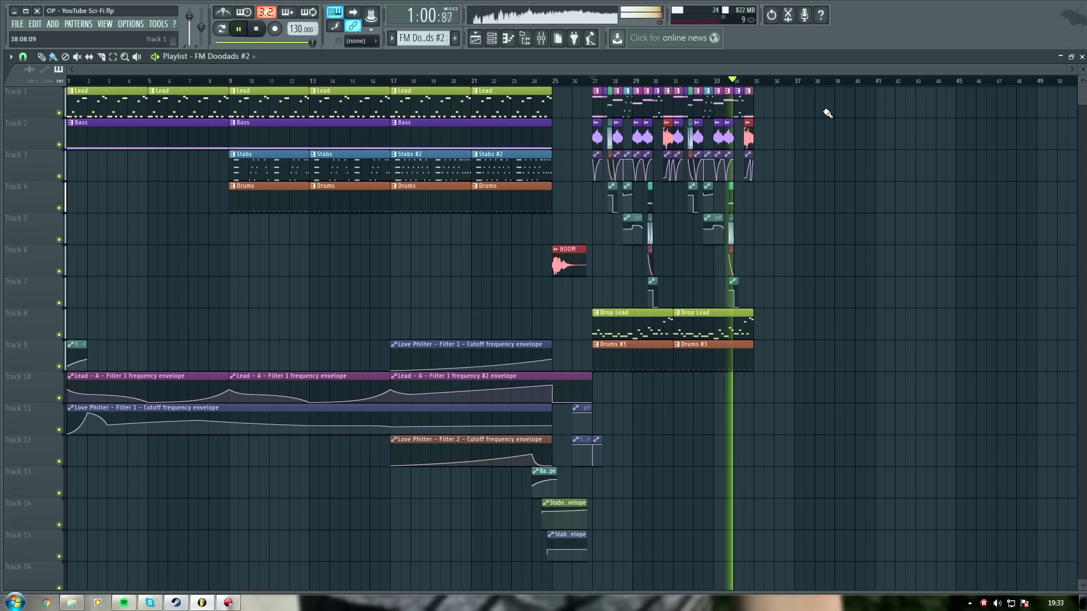
{"action": "key", "text": "space"}
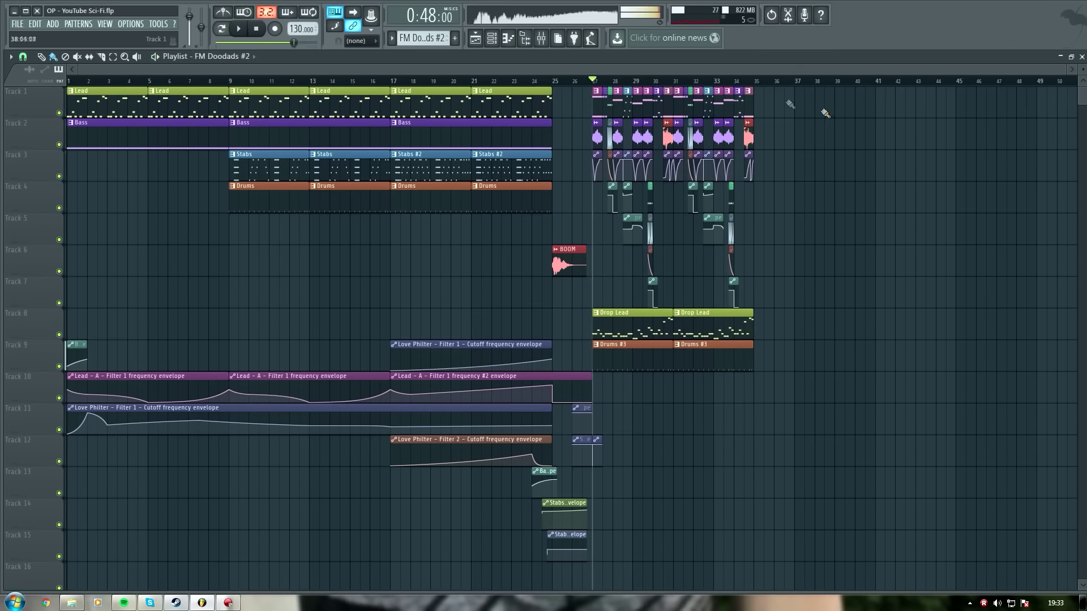
{"action": "scroll", "coordinate": [633, 83], "scroll_direction": "up", "scroll_amount": 3}
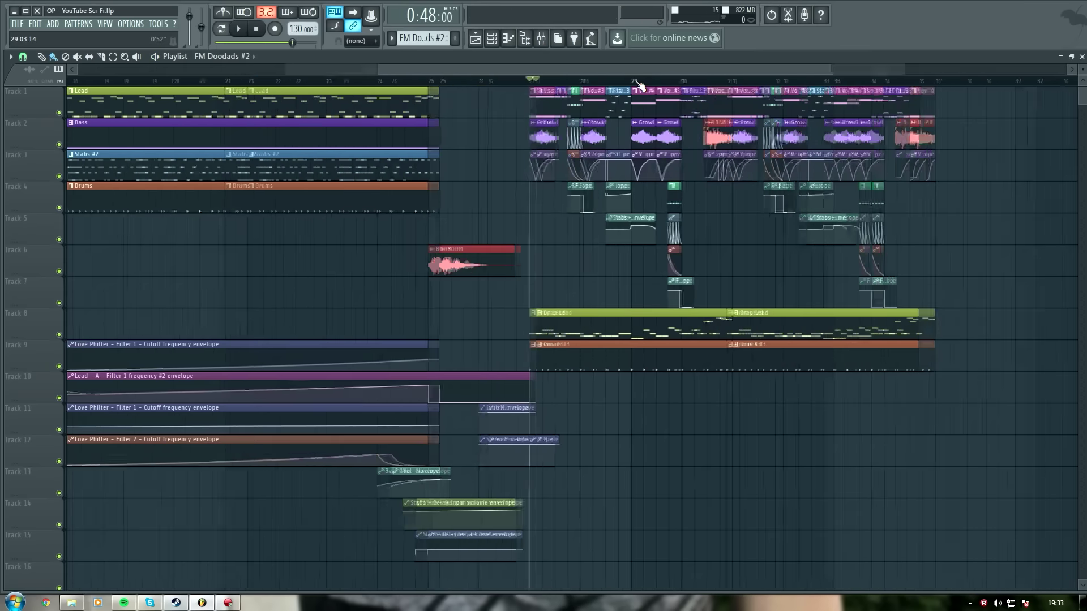
{"action": "scroll", "coordinate": [633, 82], "scroll_direction": "down", "scroll_amount": 3}
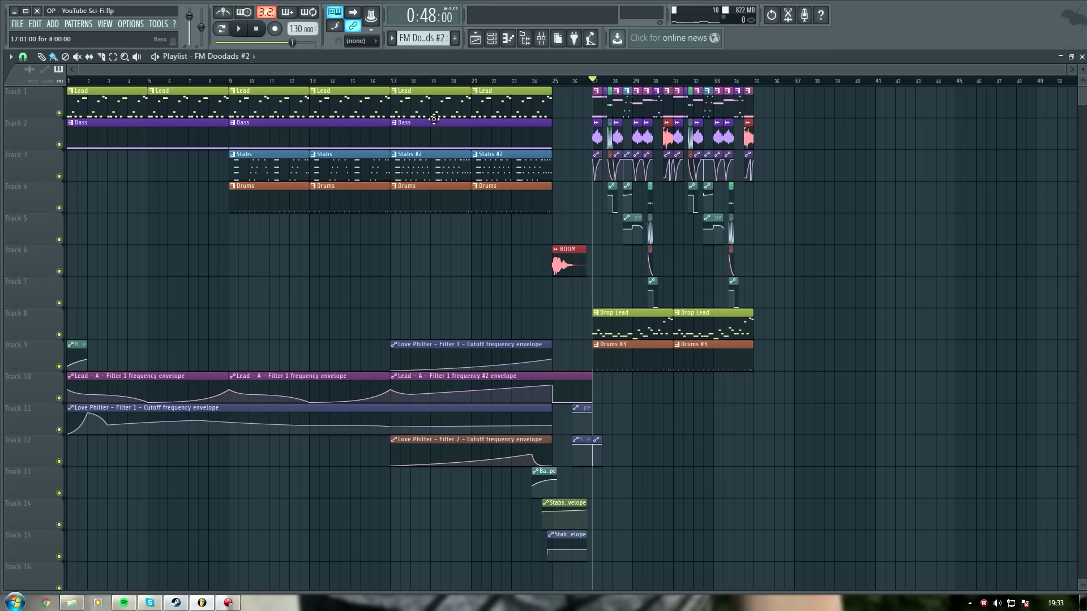
{"action": "scroll", "coordinate": [610, 95], "scroll_direction": "up", "scroll_amount": 3}
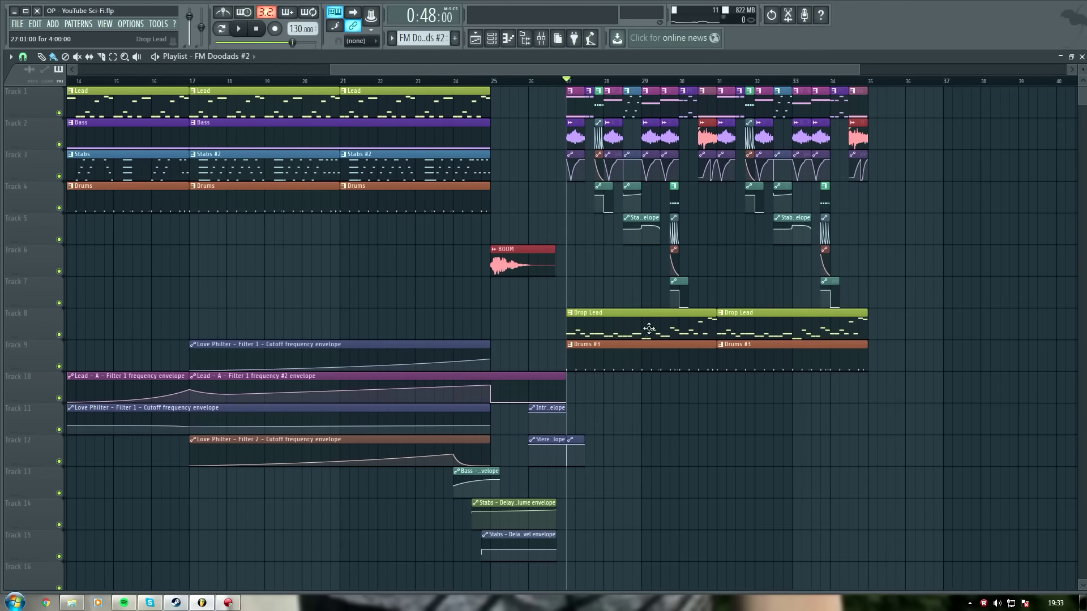
Step: Open the Drop Lead channel's Serum synth and switch off the compressor in its effects
{"action": "left_click", "coordinate": [492, 38]}
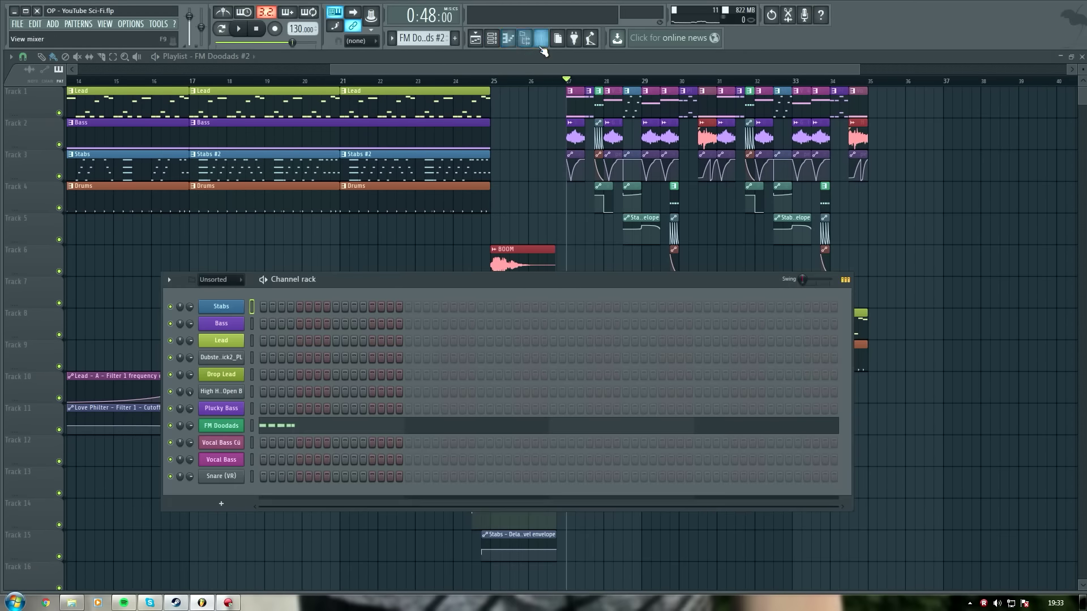
{"action": "left_click", "coordinate": [541, 38]}
{"action": "left_click", "coordinate": [541, 231]}
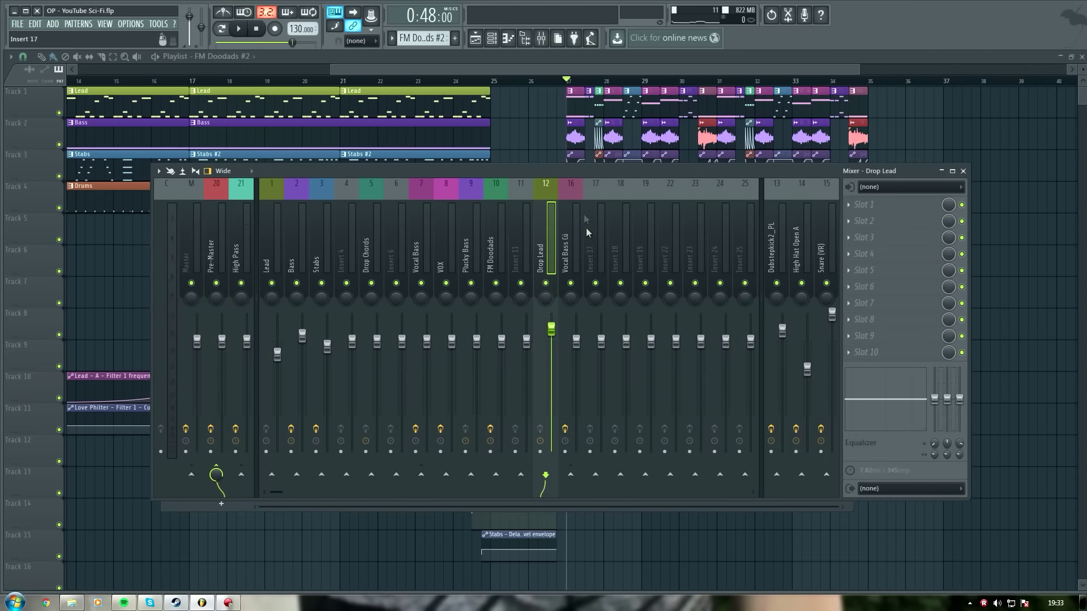
{"action": "left_click", "coordinate": [541, 41]}
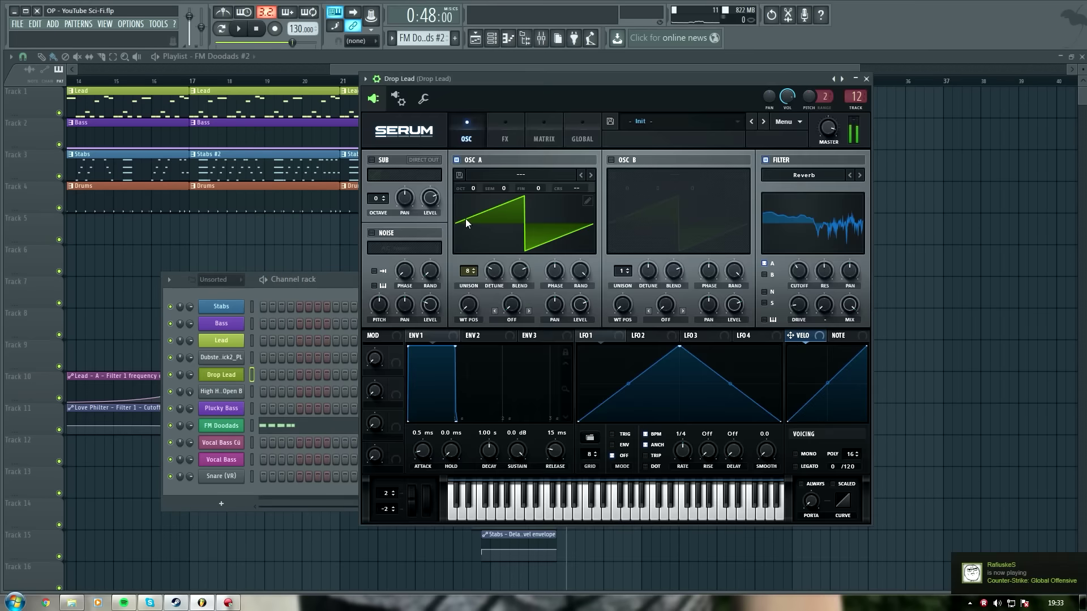
{"action": "left_click", "coordinate": [241, 29]}
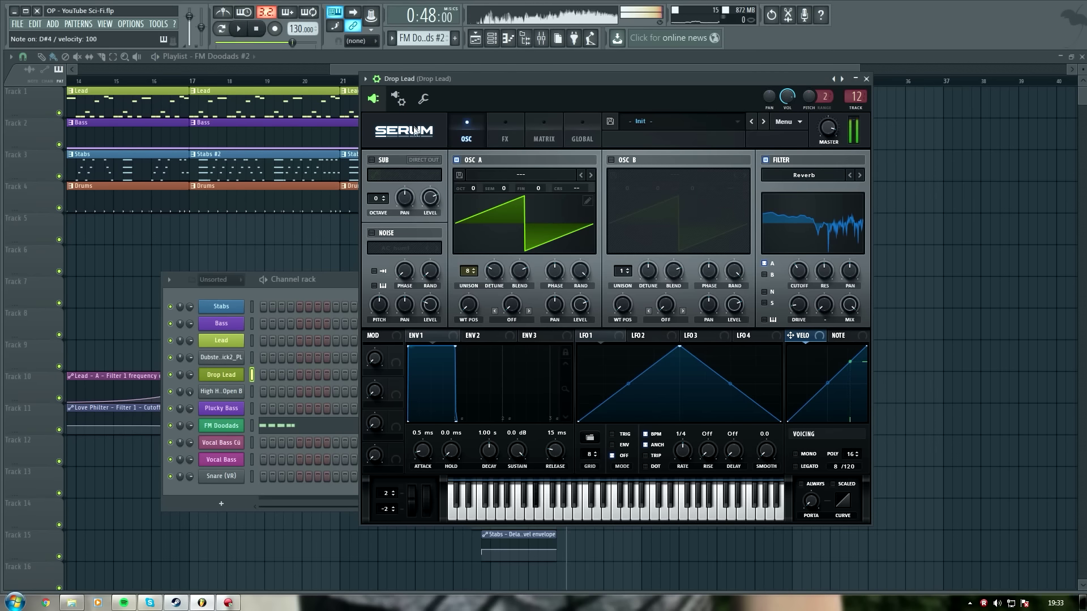
{"action": "left_click", "coordinate": [505, 141]}
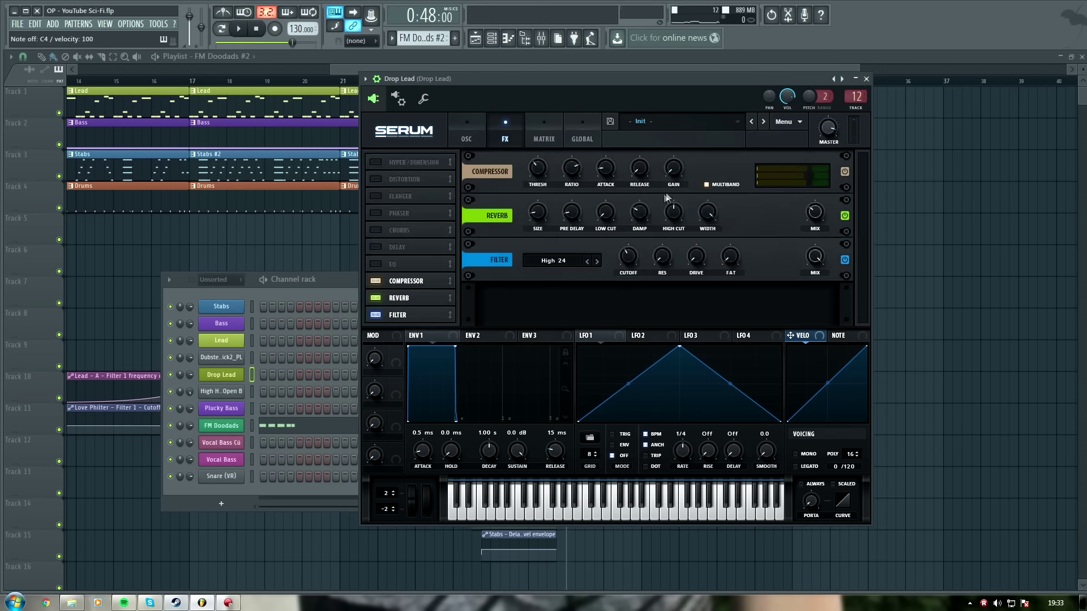
{"action": "left_click", "coordinate": [375, 281]}
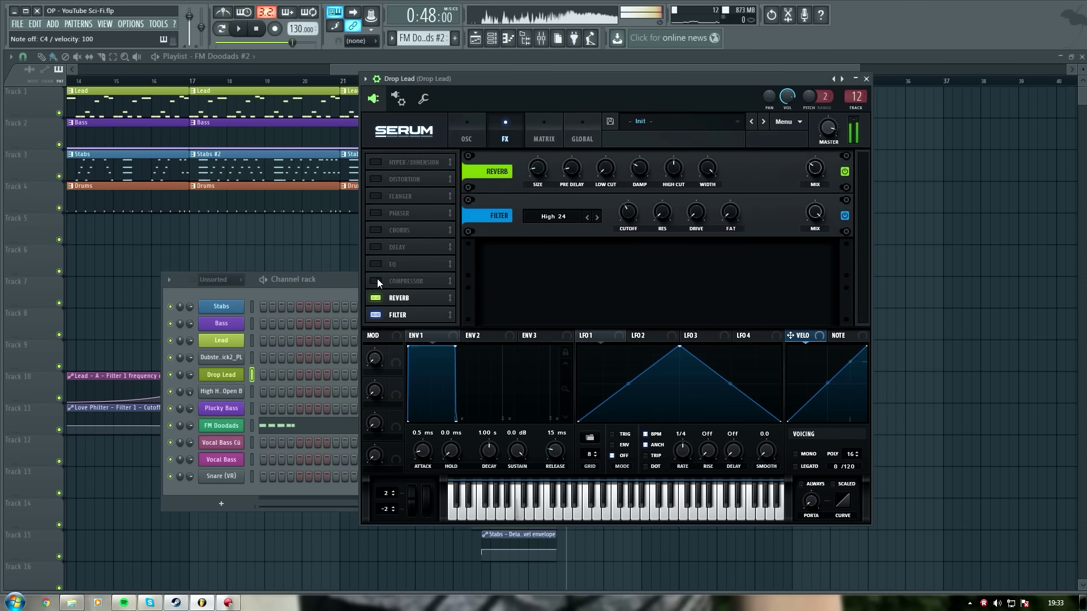
Step: Try raising the Drop Lead mixer fader slightly and play the drop to judge its level
{"action": "key", "text": "space"}
{"action": "key", "text": "F12"}
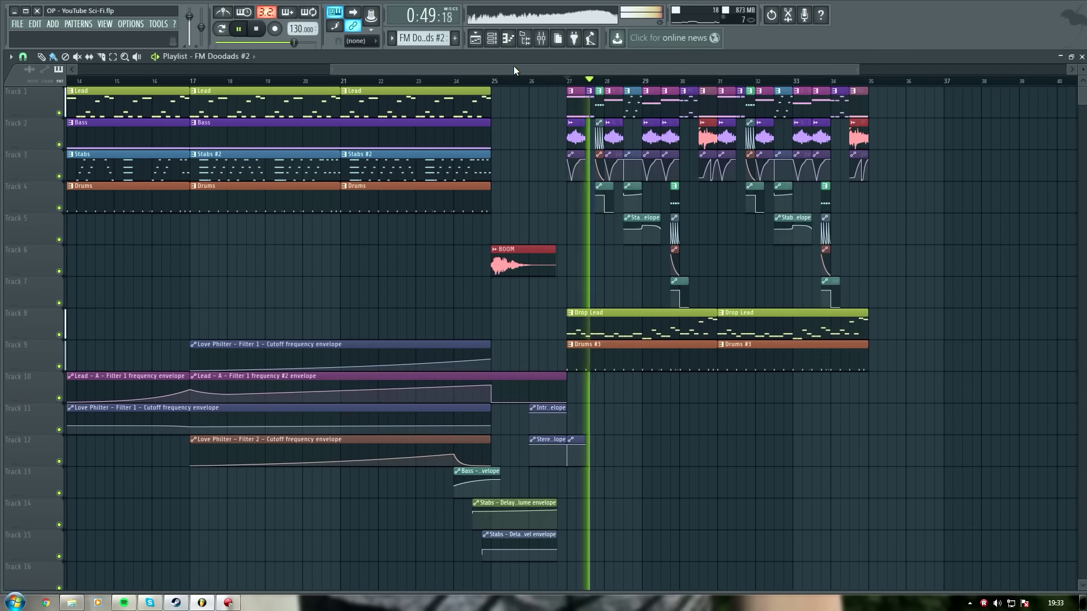
{"action": "left_click", "coordinate": [542, 40]}
{"action": "key", "text": "space"}
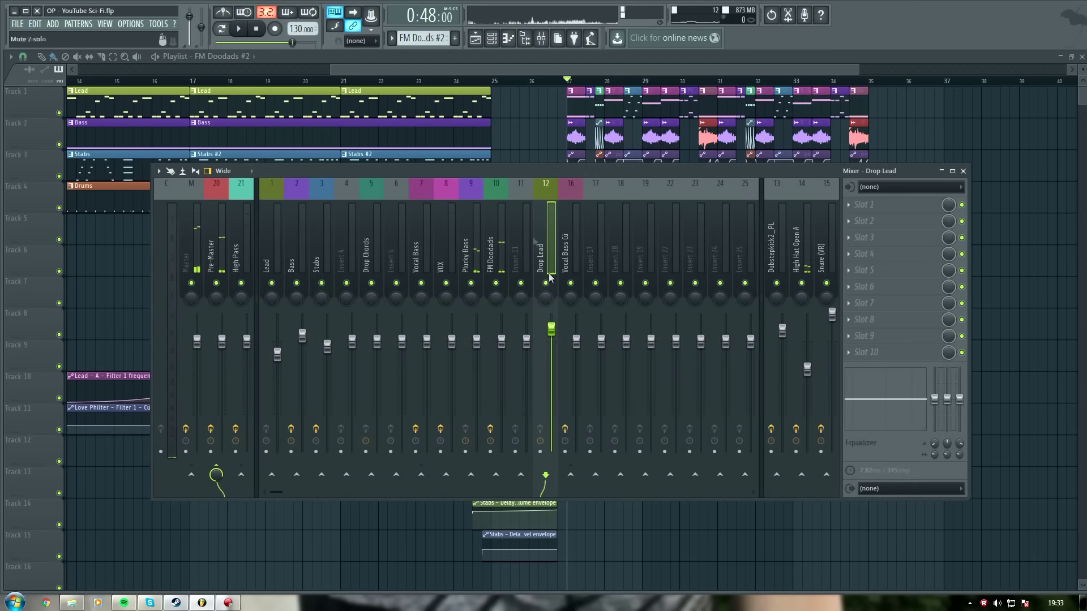
{"action": "left_click_drag", "start_coordinate": [551, 320], "coordinate": [551, 313]}
{"action": "key", "text": "space"}
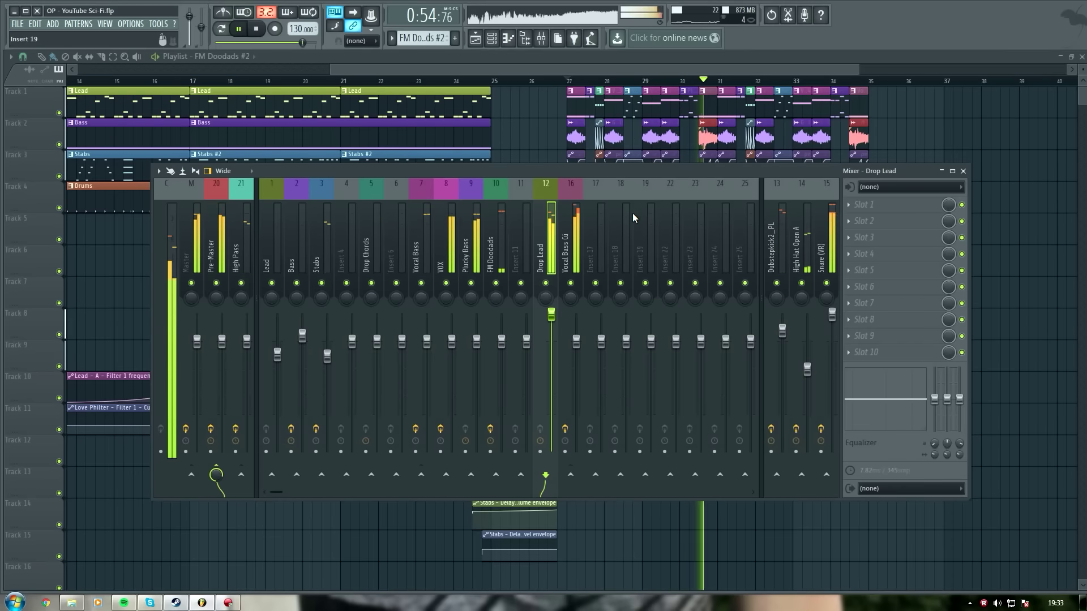
Step: Set the playback position to the Vocal Cü clip and select its half-bar time range in bar 30 for looping
{"action": "left_click", "coordinate": [633, 72]}
{"action": "key", "text": "space"}
{"action": "left_click", "coordinate": [701, 83]}
{"action": "key", "text": "space"}
{"action": "scroll", "coordinate": [702, 84], "scroll_direction": "up", "scroll_amount": 5}
{"action": "key", "text": "space"}
{"action": "left_click_drag", "start_coordinate": [702, 84], "coordinate": [775, 99]}
{"action": "left_click", "coordinate": [779, 251]}
{"action": "right_click", "coordinate": [795, 248]}
Step: Load Maximus into the fifth effect slot of the Vocal Bass Cü mixer track and apply its Default preset
{"action": "left_click", "coordinate": [541, 39]}
{"action": "left_click", "coordinate": [426, 231]}
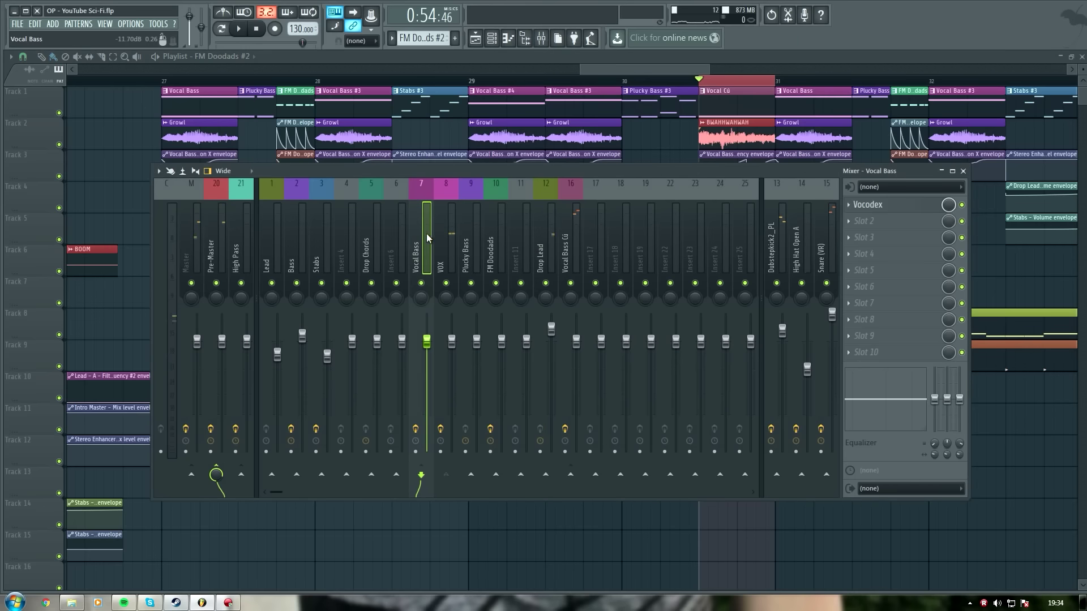
{"action": "key", "text": "space"}
{"action": "key", "text": "space"}
{"action": "left_click", "coordinate": [573, 240]}
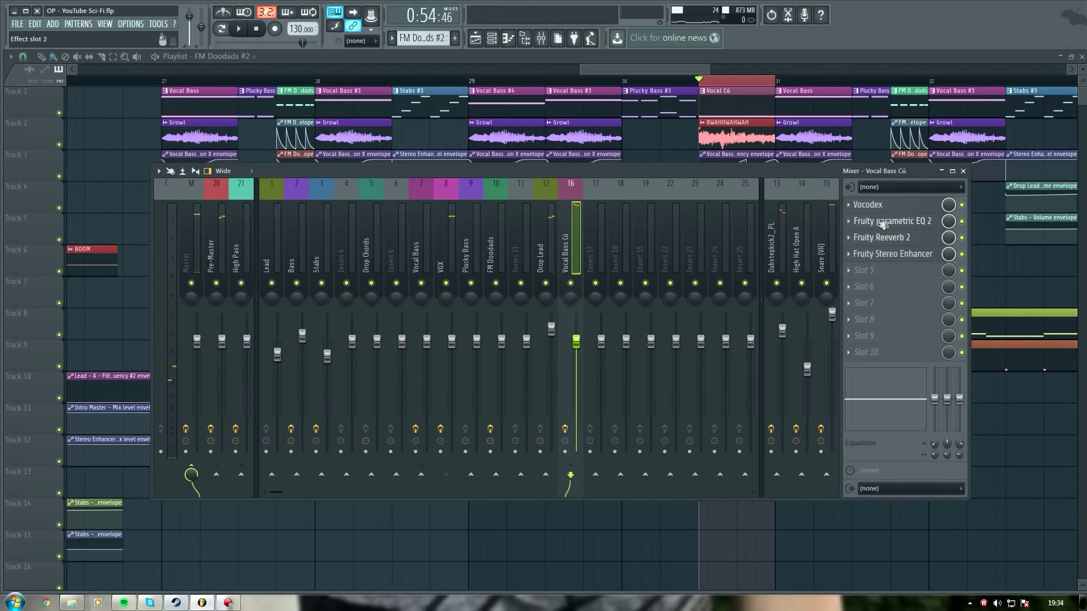
{"action": "left_click", "coordinate": [870, 274]}
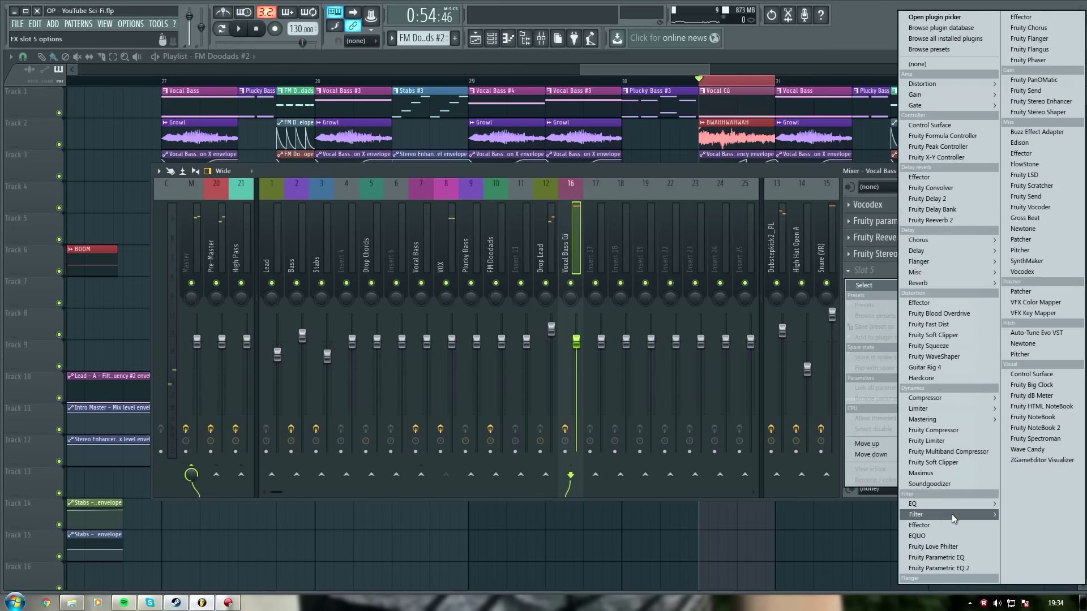
{"action": "left_click", "coordinate": [921, 474]}
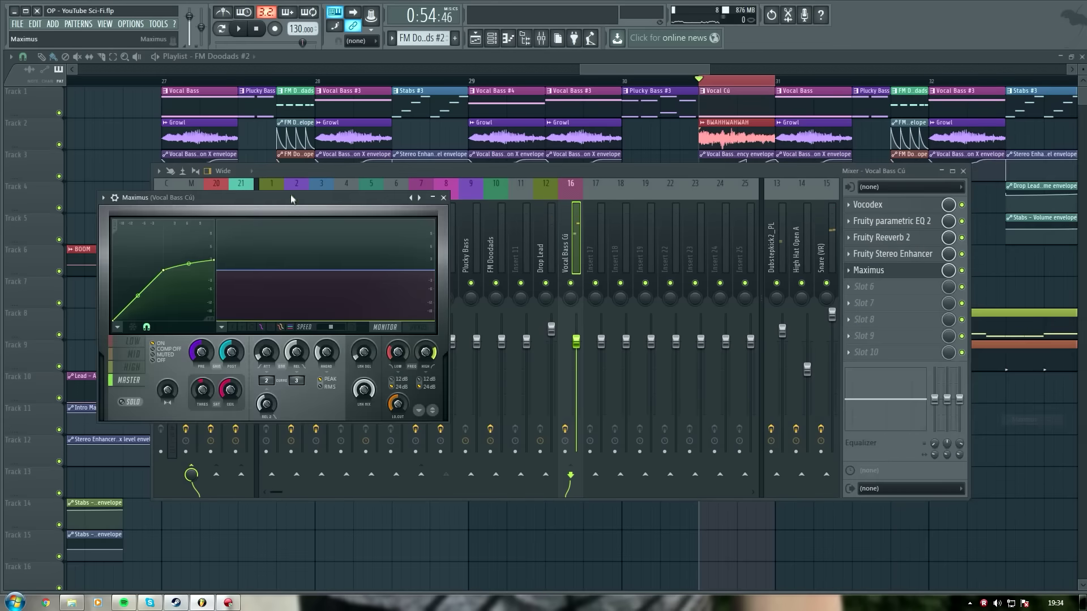
{"action": "right_click", "coordinate": [419, 197]}
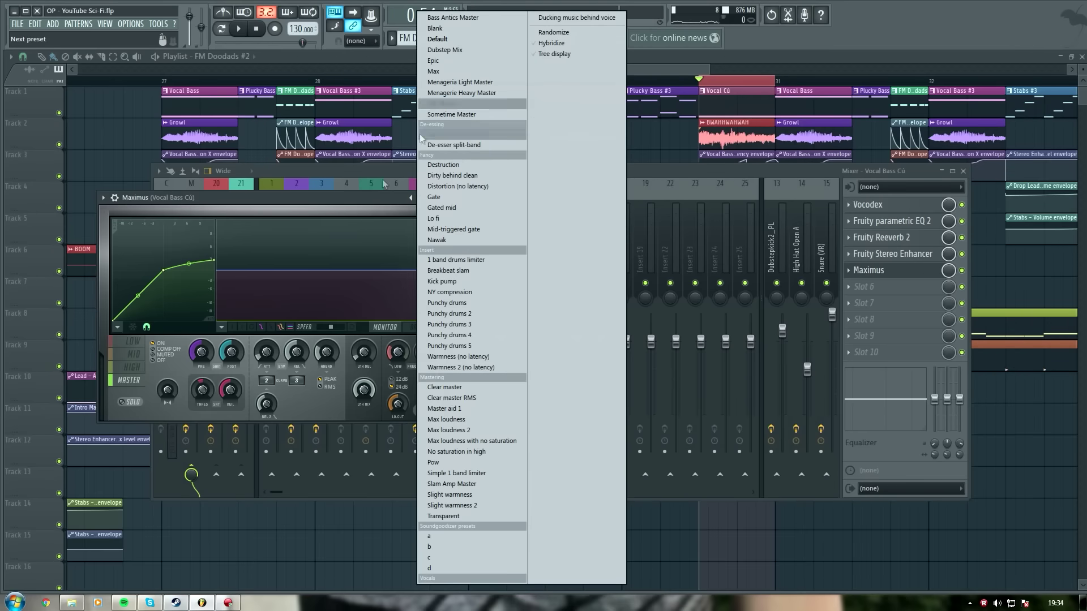
{"action": "left_click", "coordinate": [454, 39]}
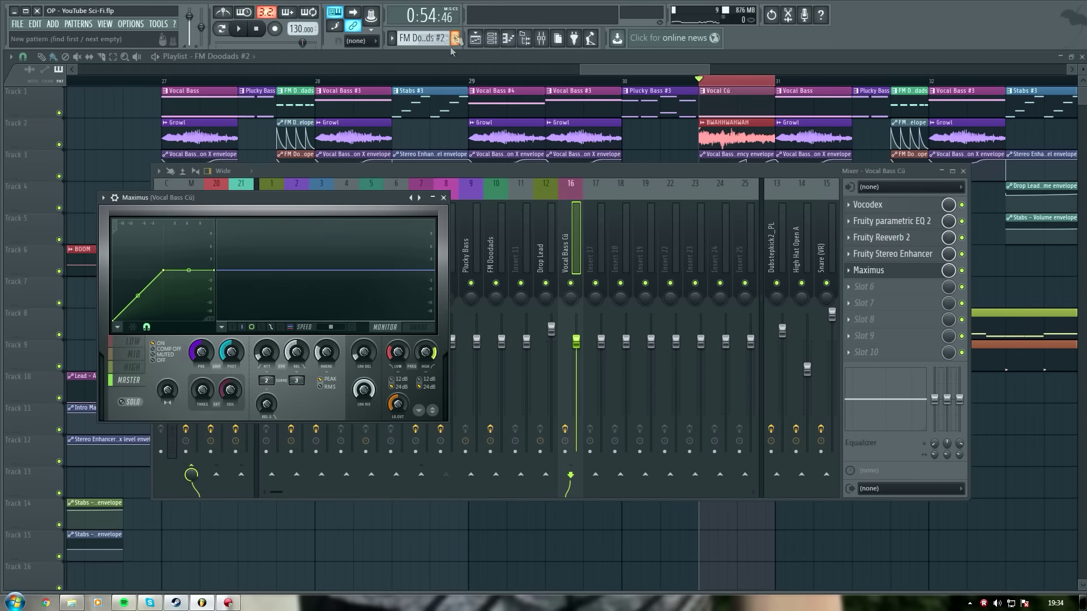
Step: Bend Maximus's low-band compression curve to an earlier knee and switch its display to the bands view
{"action": "left_click_drag", "start_coordinate": [163, 270], "coordinate": [152, 271]}
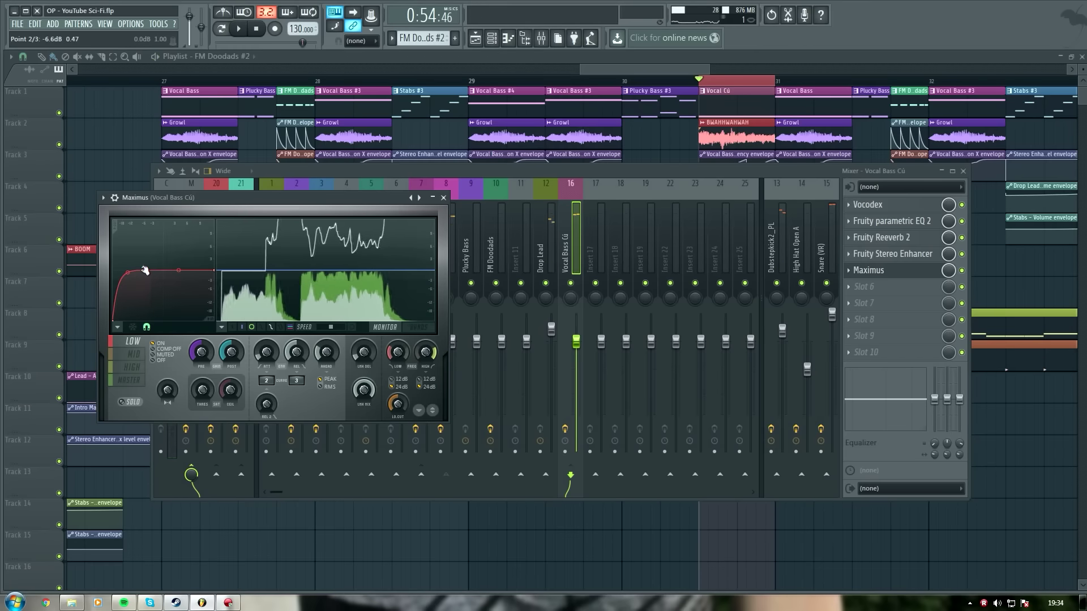
{"action": "left_click", "coordinate": [366, 328]}
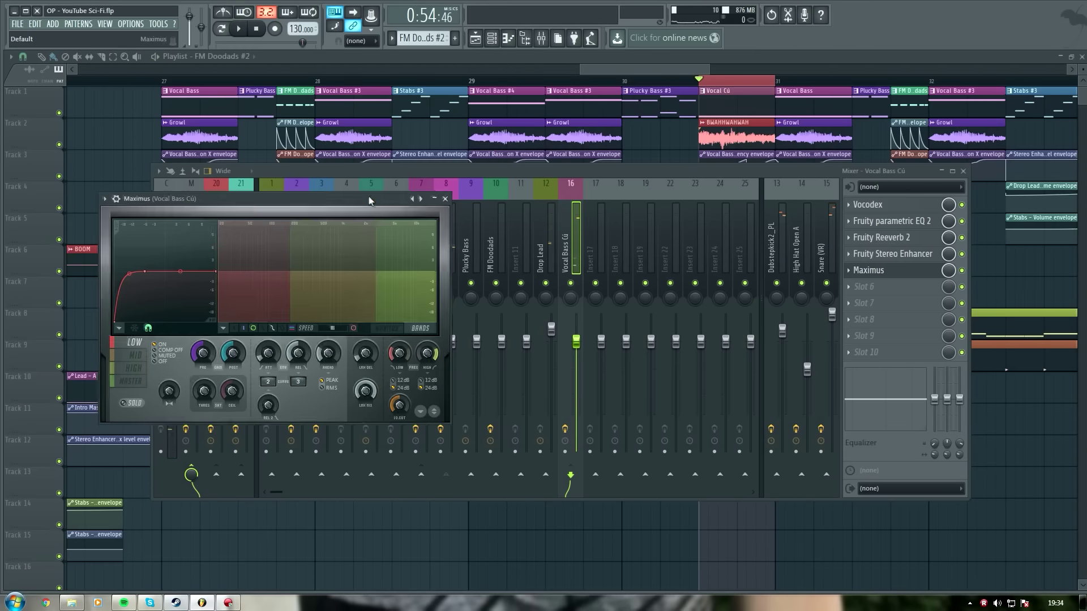
{"action": "left_click_drag", "start_coordinate": [368, 198], "coordinate": [779, 197]}
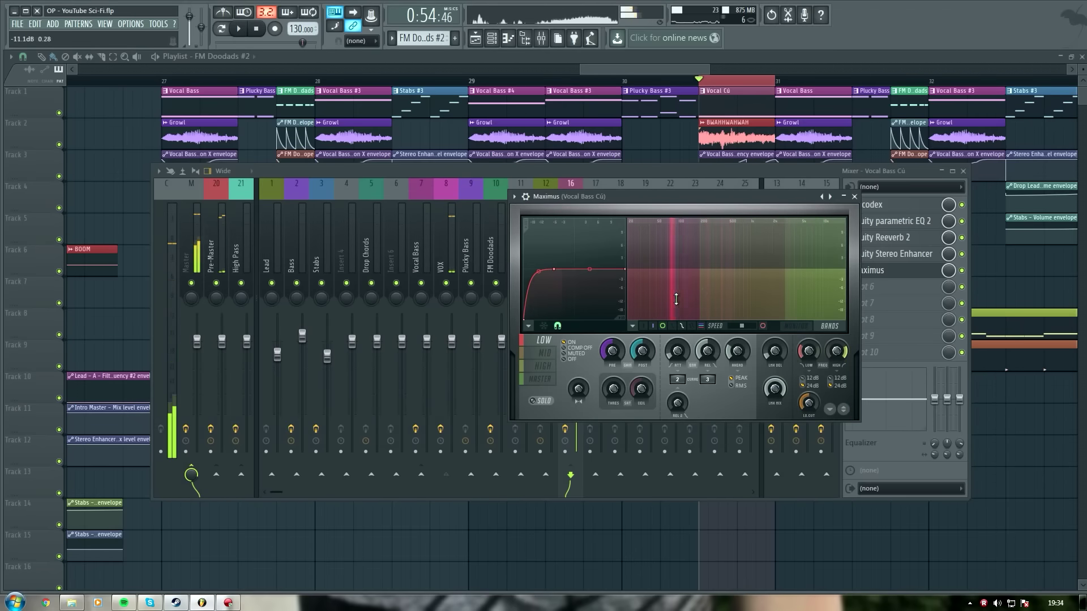
{"action": "key", "text": "space"}
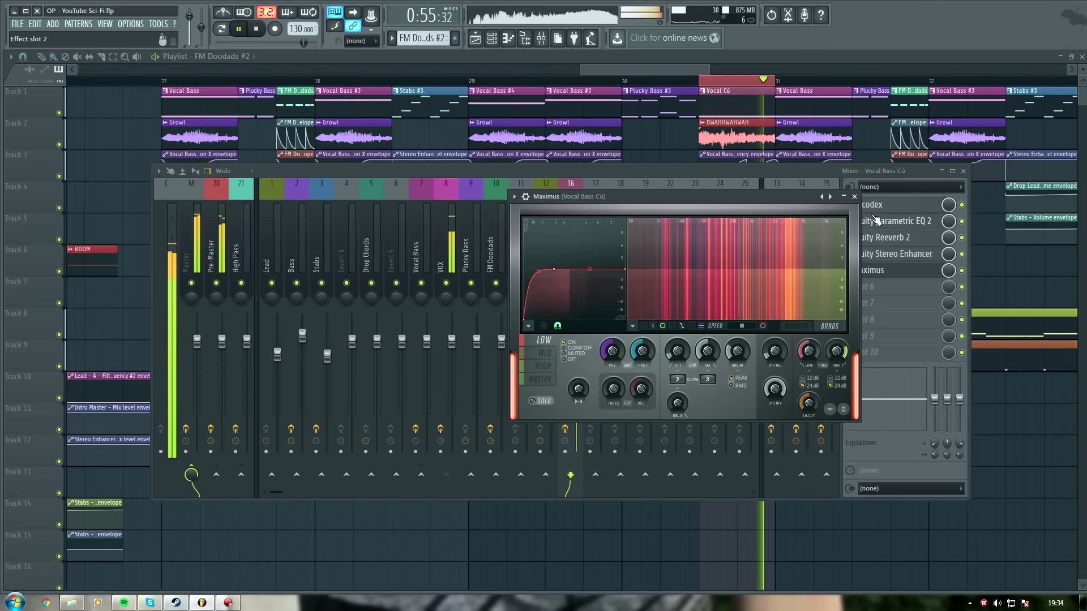
Step: Push the low-band curve's point to the quiet end for stronger compression, check it in the loop, and close Maximus
{"action": "left_click_drag", "start_coordinate": [554, 269], "coordinate": [529, 271]}
{"action": "key", "text": "space"}
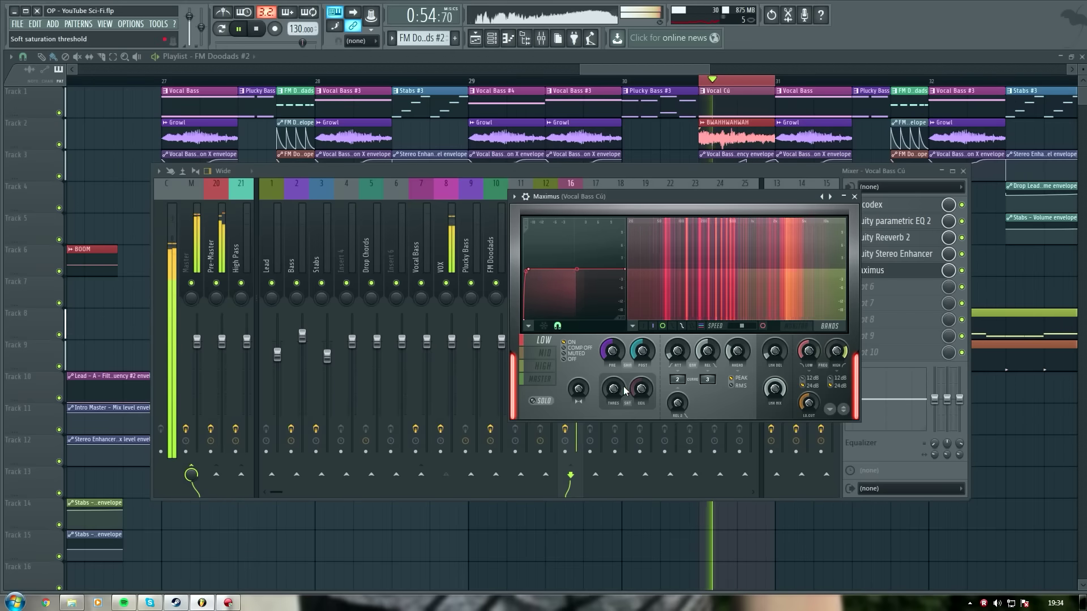
{"action": "key", "text": "space"}
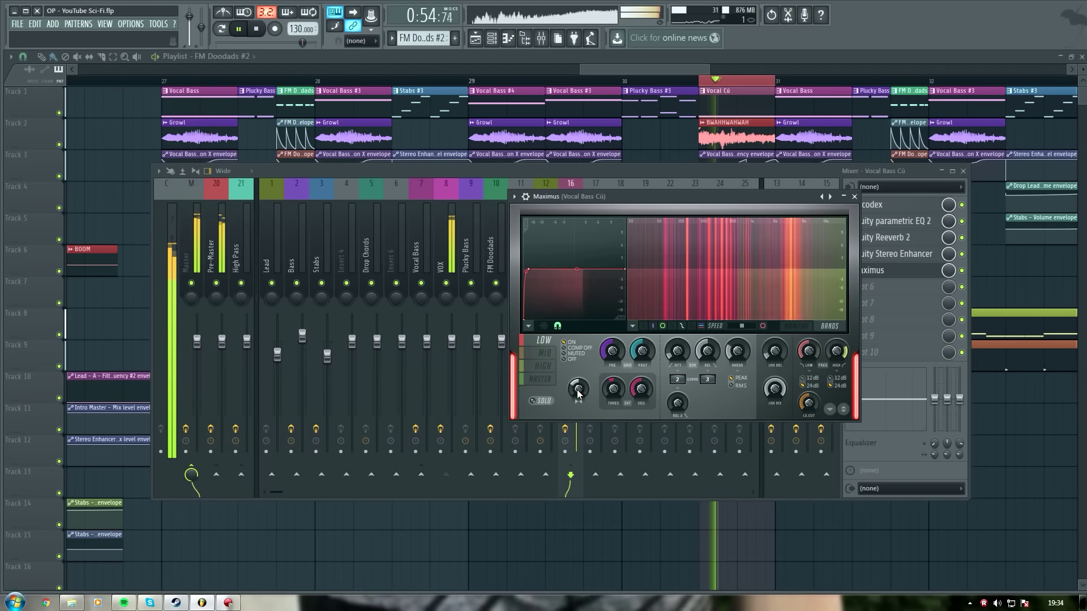
{"action": "key", "text": "space"}
{"action": "left_click", "coordinate": [856, 197]}
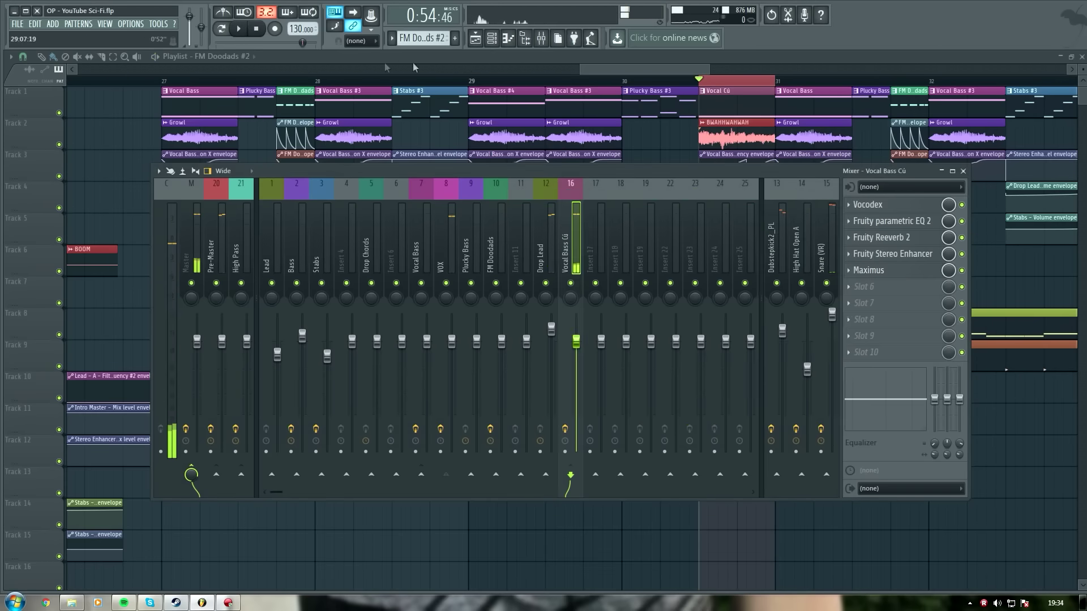
Step: Play the drop from bar 27 and replay the Vocal Cü part in bar 30 to check its sound
{"action": "left_click", "coordinate": [170, 83]}
{"action": "key", "text": "space"}
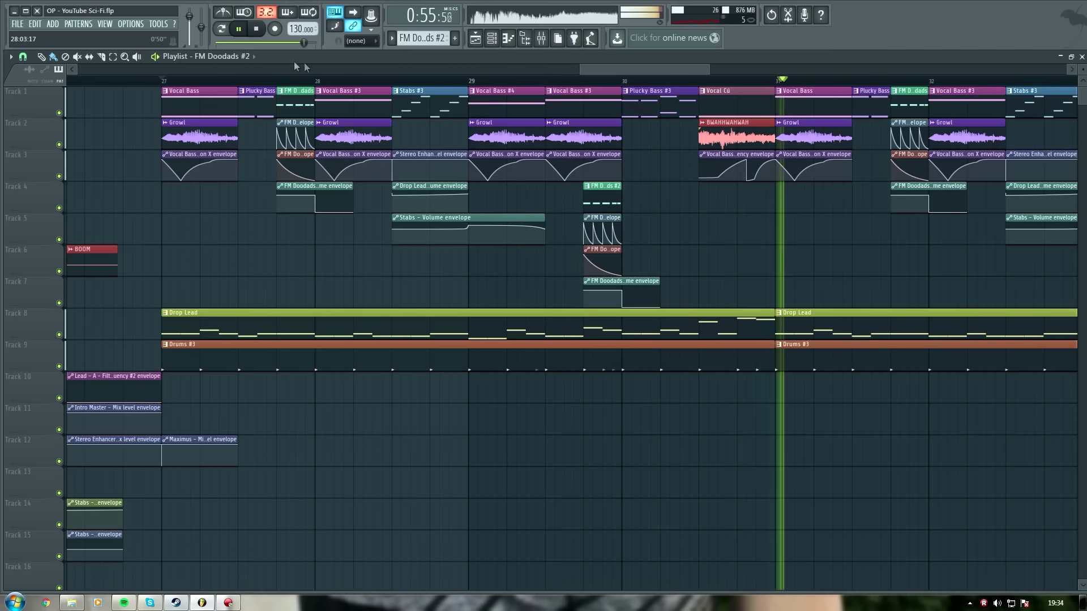
{"action": "key", "text": "space"}
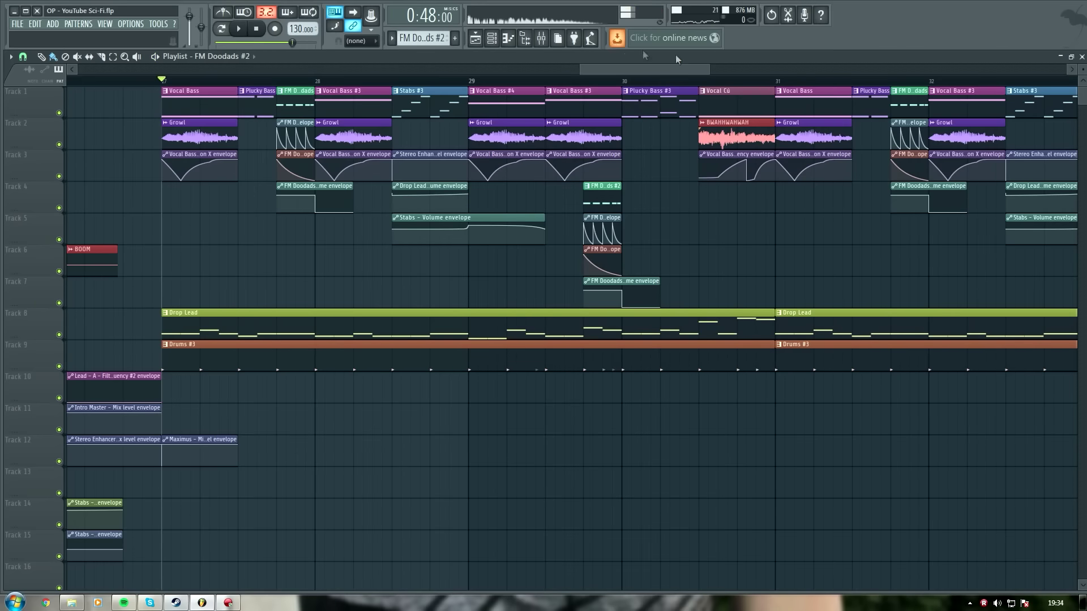
{"action": "left_click", "coordinate": [699, 86]}
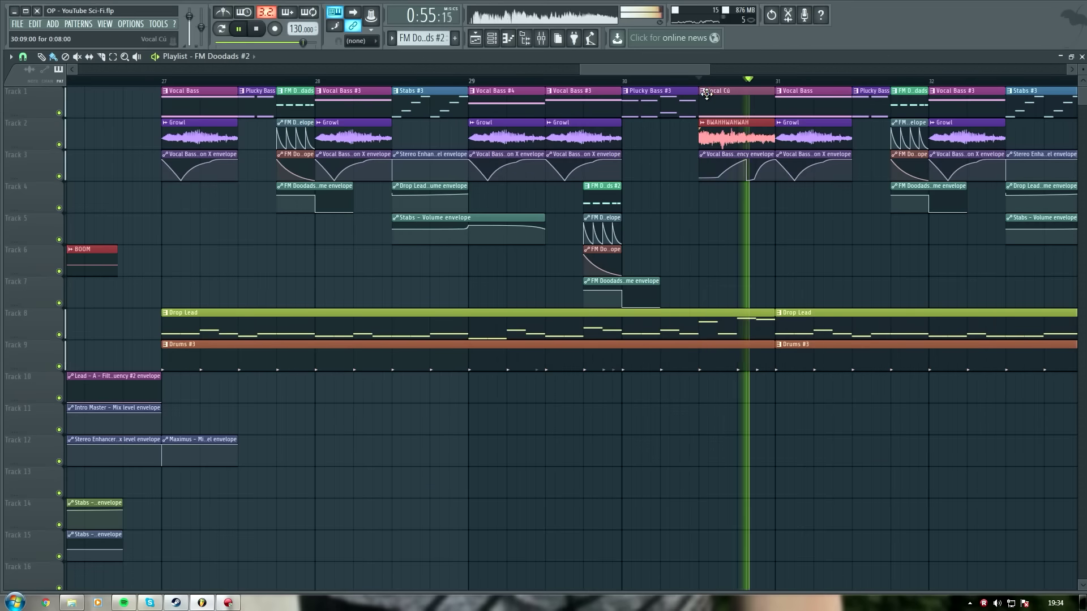
{"action": "key", "text": "space"}
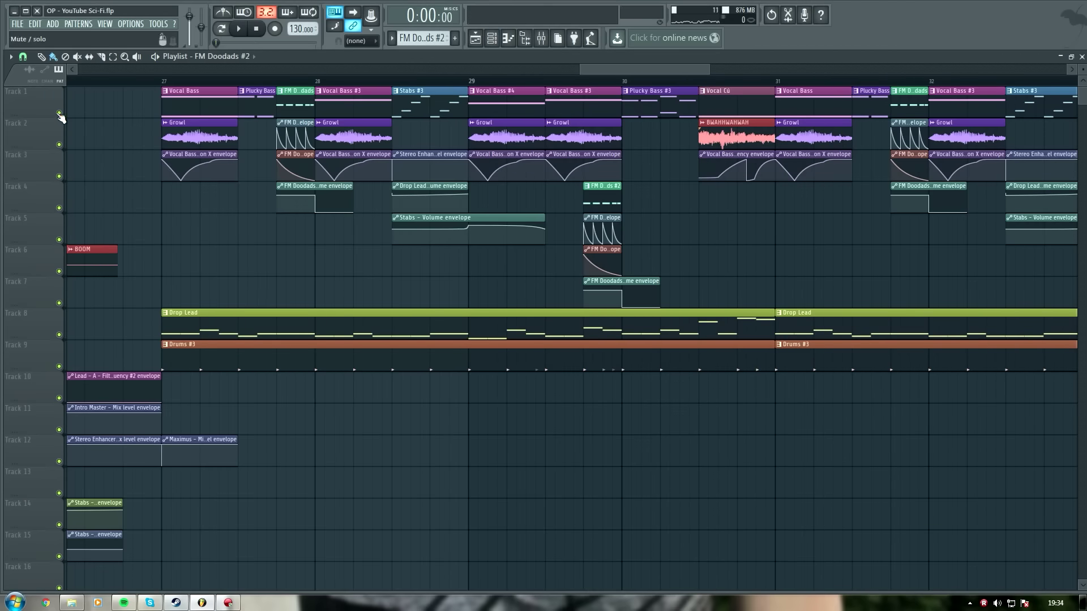
{"action": "left_click", "coordinate": [700, 82]}
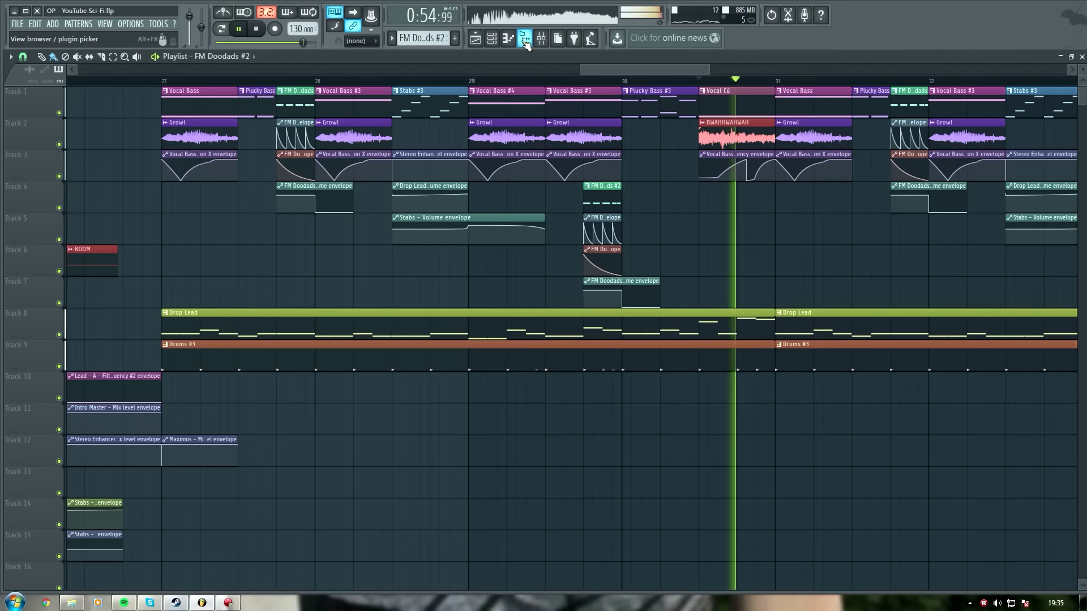
{"action": "key", "text": "space"}
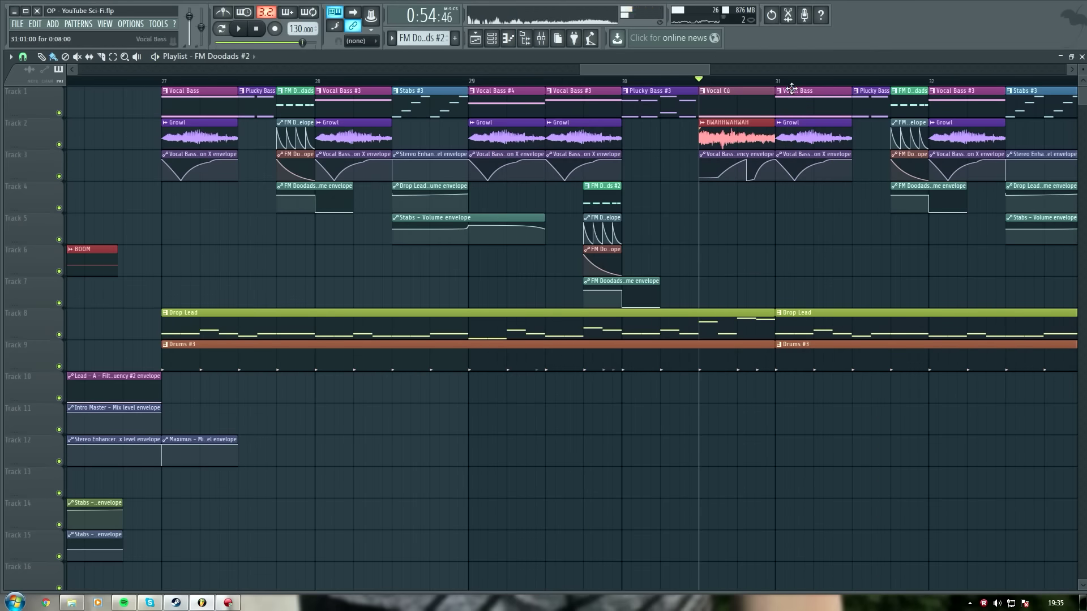
{"action": "key", "text": "space"}
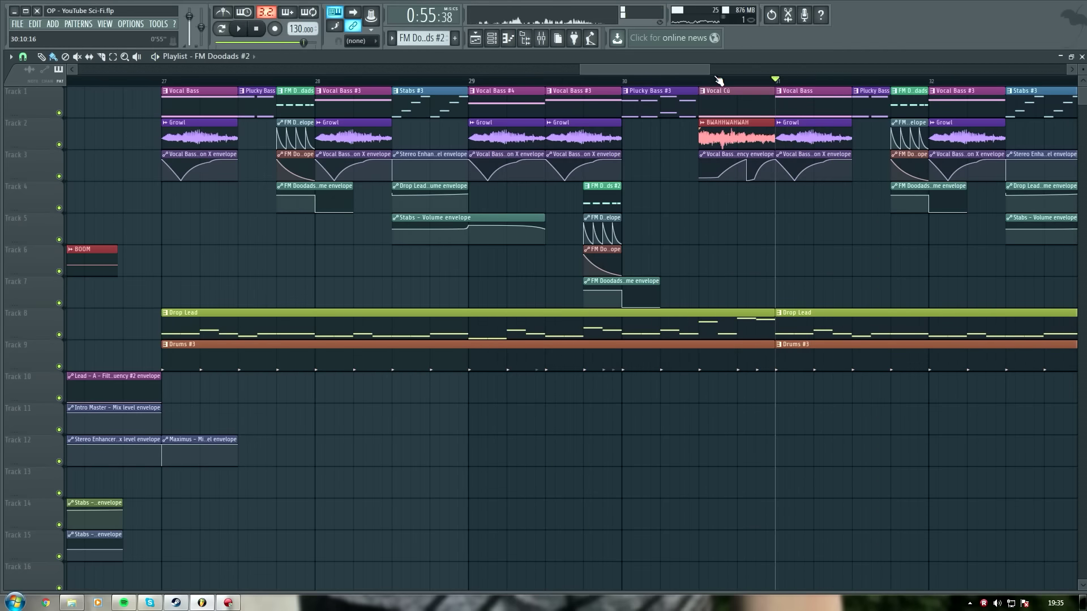
Step: Open Maximus on the Vocal Bass Cü mixer track and play the Vocal Cü part from bar 30 with the low band displayed
{"action": "scroll", "coordinate": [766, 80], "scroll_direction": "down", "scroll_amount": 3}
{"action": "left_click", "coordinate": [269, 31]}
{"action": "left_click", "coordinate": [501, 42]}
{"action": "left_click", "coordinate": [502, 43]}
{"action": "left_click", "coordinate": [543, 40]}
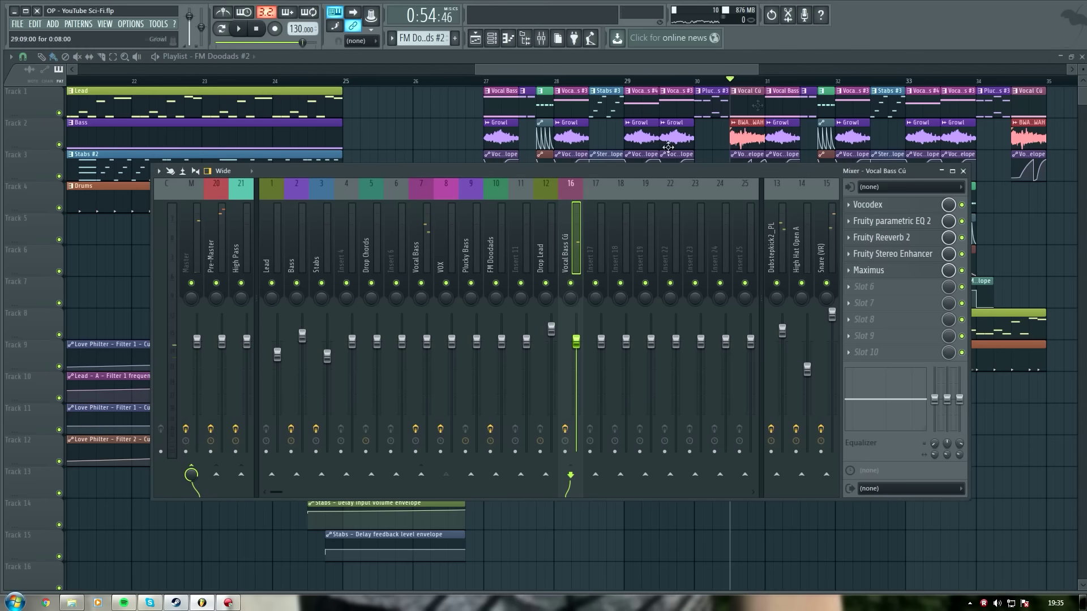
{"action": "left_click", "coordinate": [903, 271]}
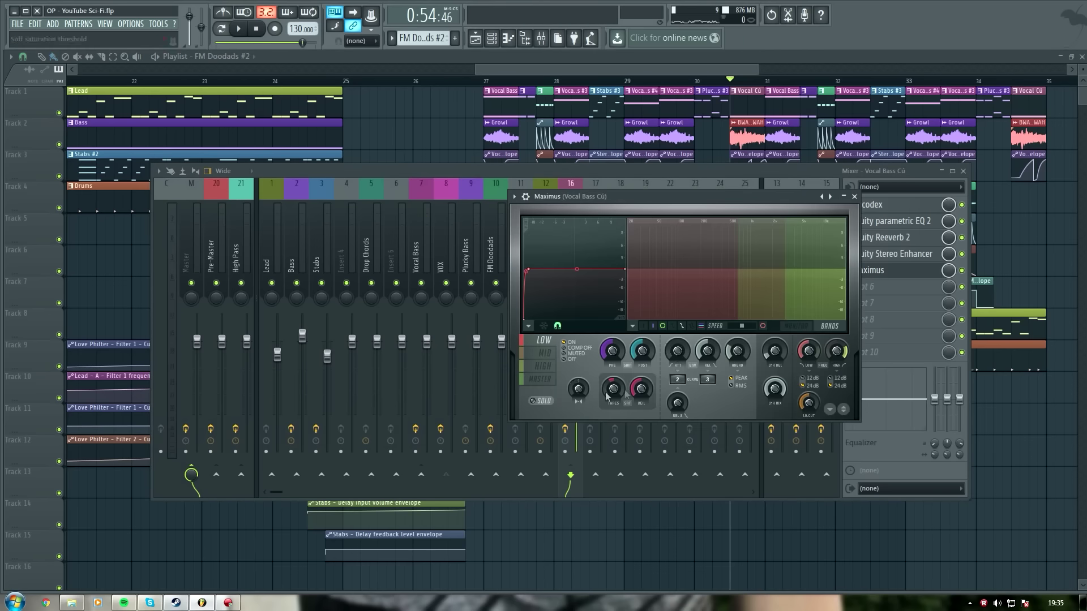
{"action": "key", "text": "space"}
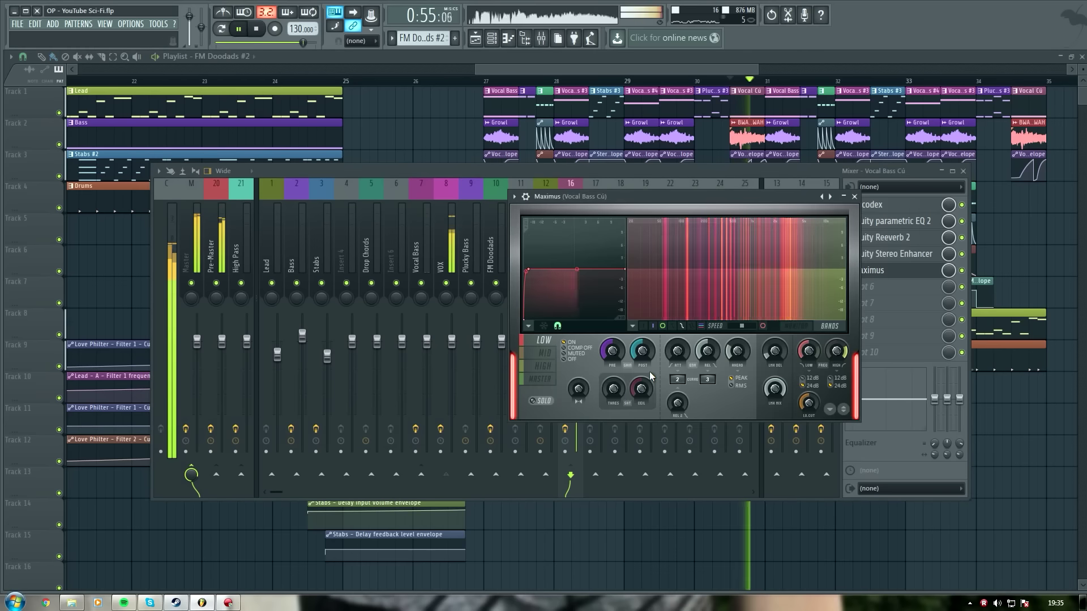
{"action": "key", "text": "space"}
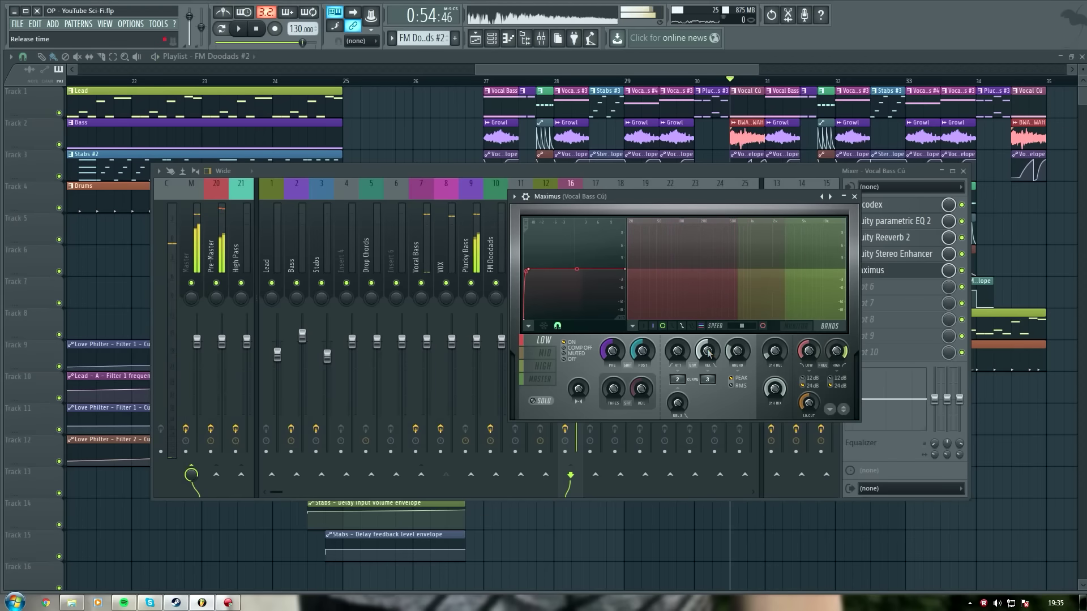
Step: Show the master band in Maximus, replay the Vocal Cü part, and close the plugin and the mixer
{"action": "left_click", "coordinate": [535, 380]}
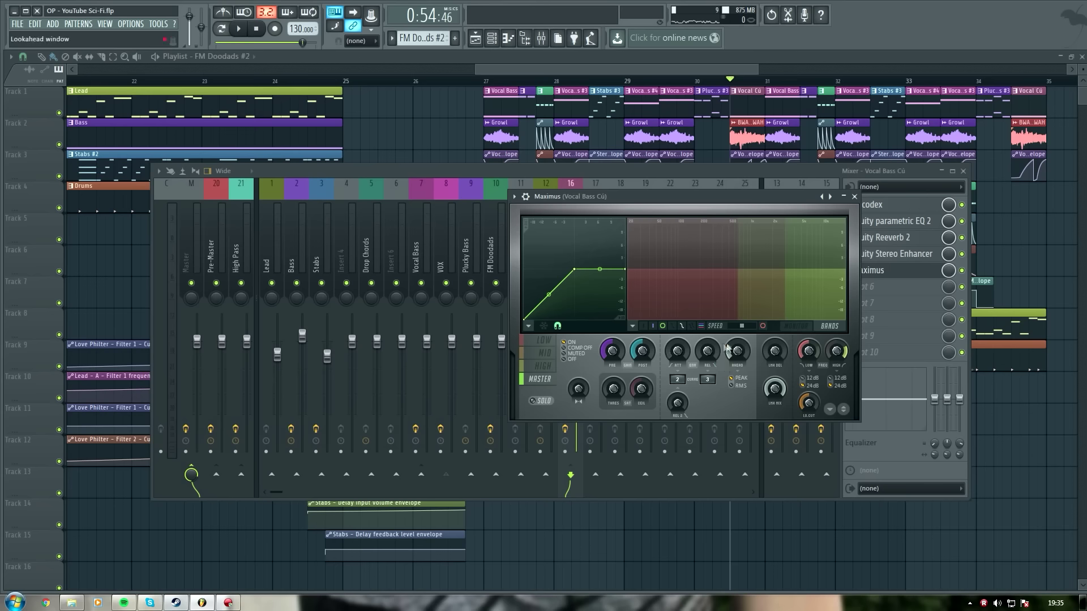
{"action": "key", "text": "space"}
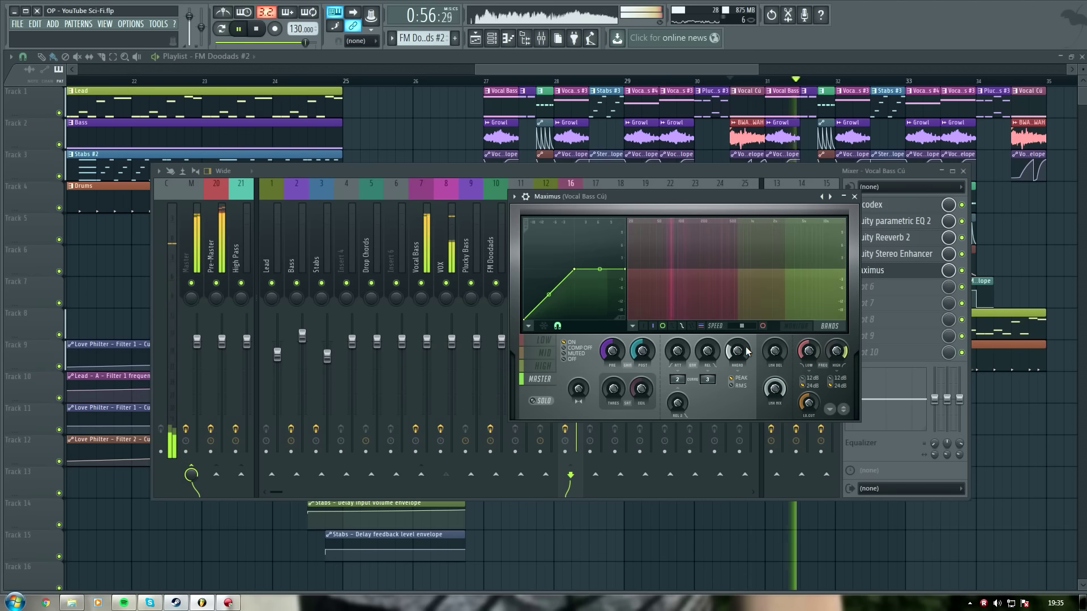
{"action": "key", "text": "space"}
{"action": "left_click", "coordinate": [854, 197]}
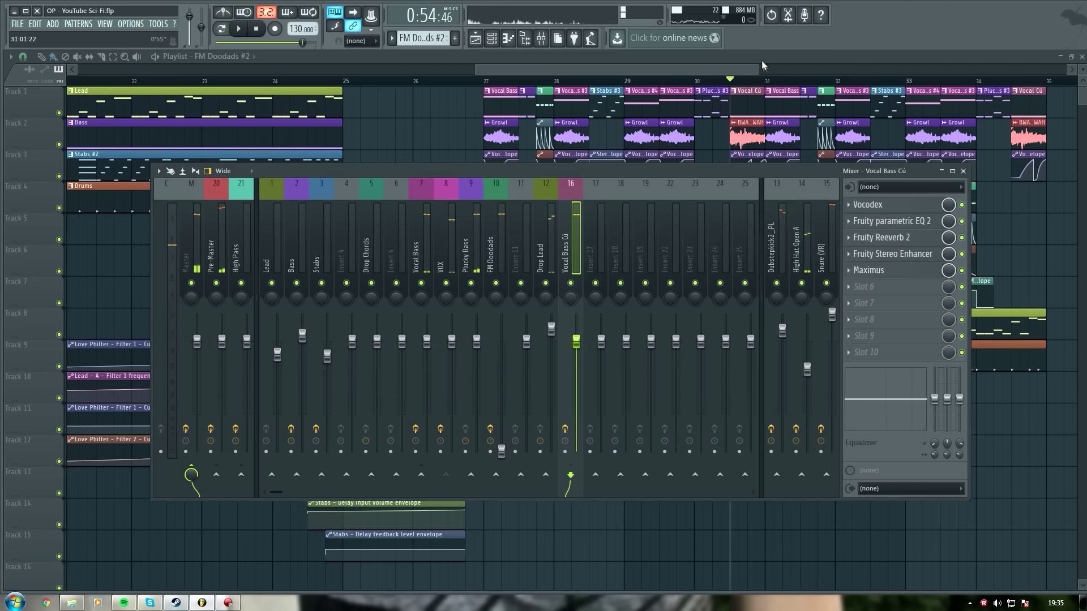
{"action": "key", "text": "F9"}
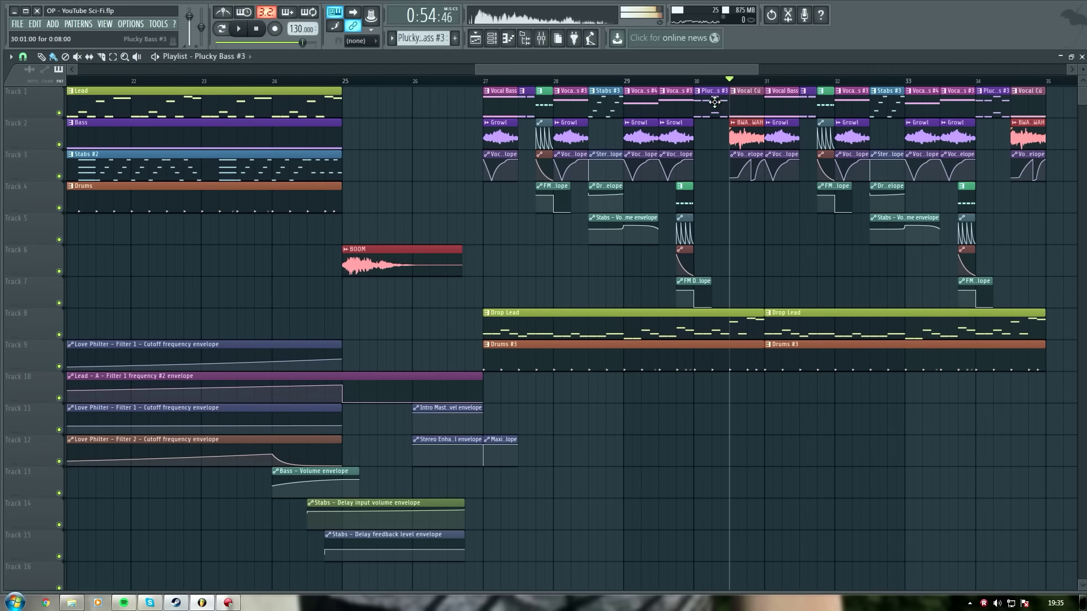
Step: Copy the Plucky Bass #3 clip onto Track 4 below Vocal Cü in bar 30, make it unique, and delete its D#5 and D#4 notes
{"action": "key", "text": "space"}
{"action": "key", "text": "space"}
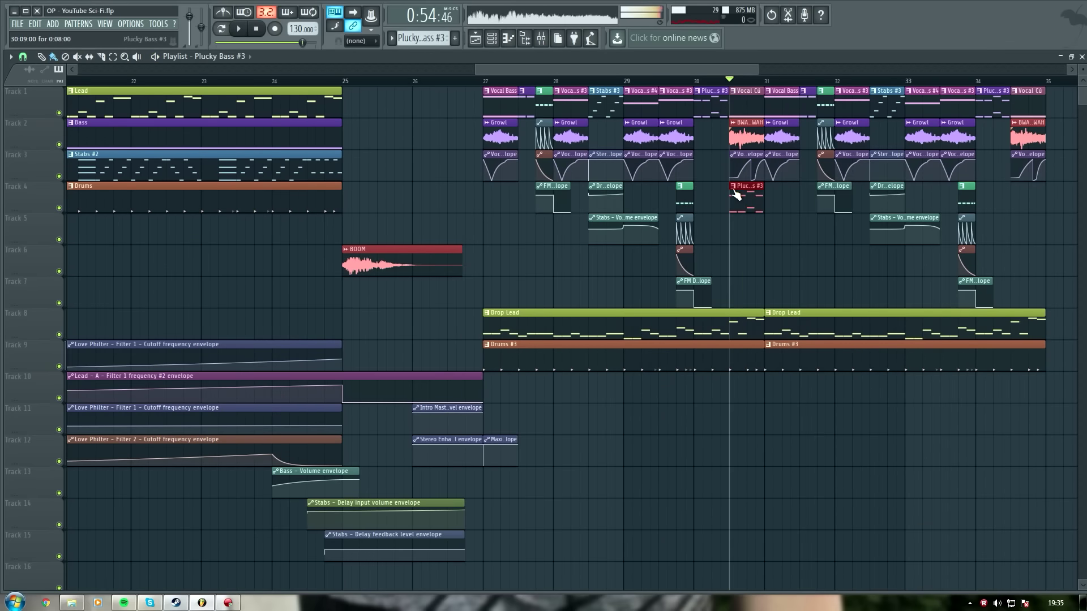
{"action": "double_click", "coordinate": [734, 193]}
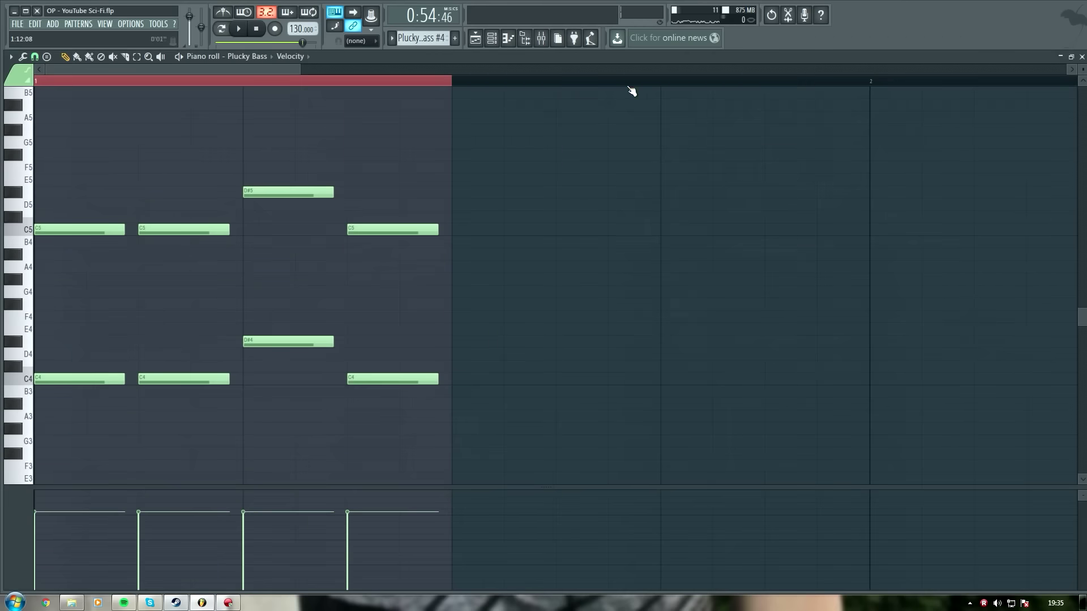
{"action": "right_click", "coordinate": [288, 192]}
{"action": "right_click", "coordinate": [288, 341]}
{"action": "left_click", "coordinate": [476, 38]}
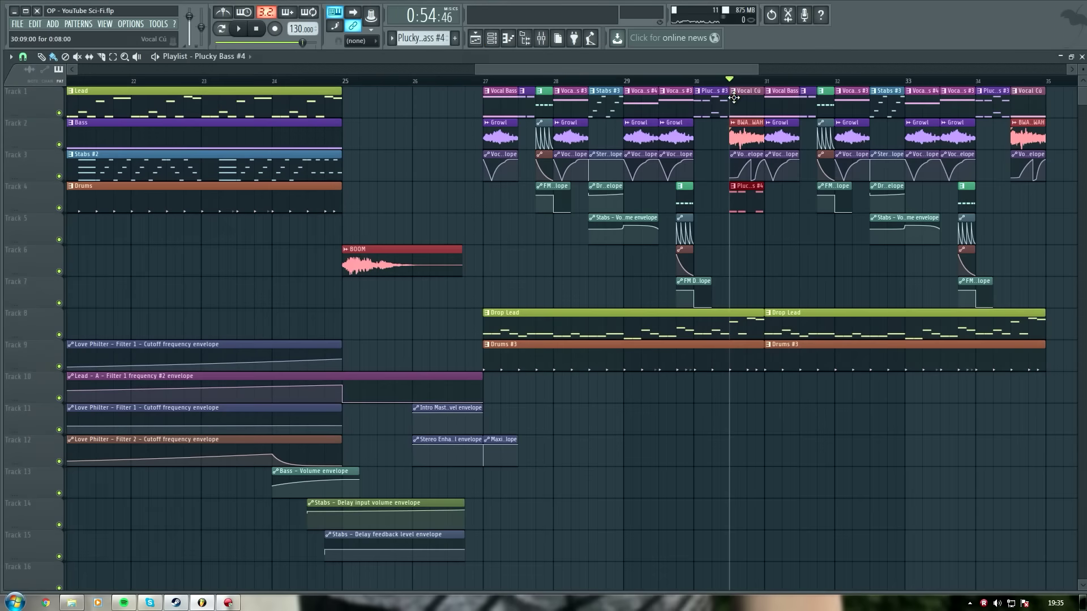
Step: Fill the third position of the Plucky Bass #4 pattern with C5 and C4 notes and play the part
{"action": "double_click", "coordinate": [701, 114]}
{"action": "left_click", "coordinate": [483, 36]}
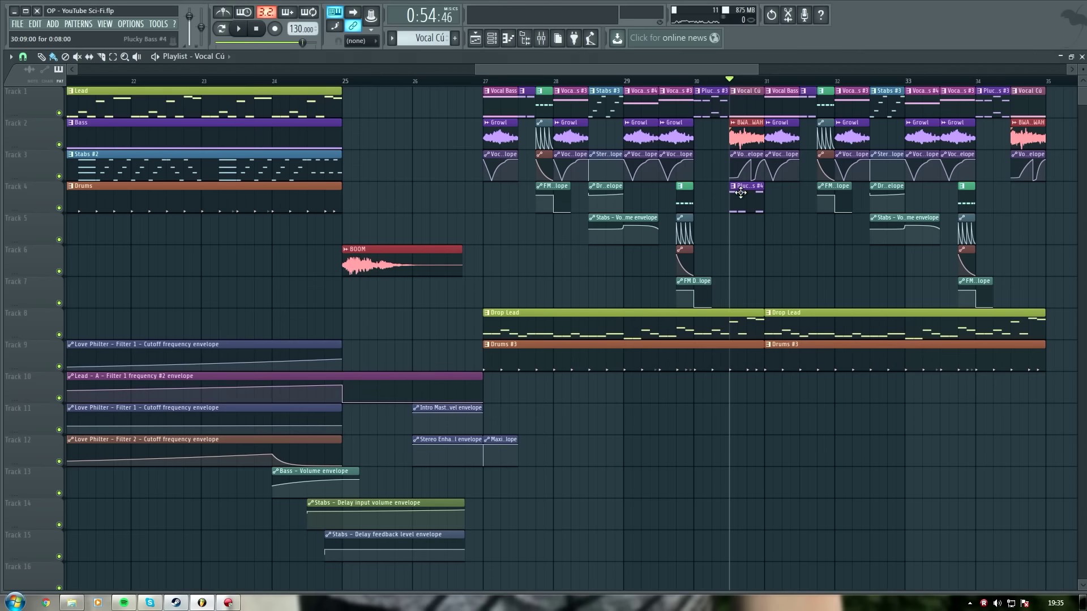
{"action": "double_click", "coordinate": [746, 197]}
{"action": "left_click", "coordinate": [274, 211]}
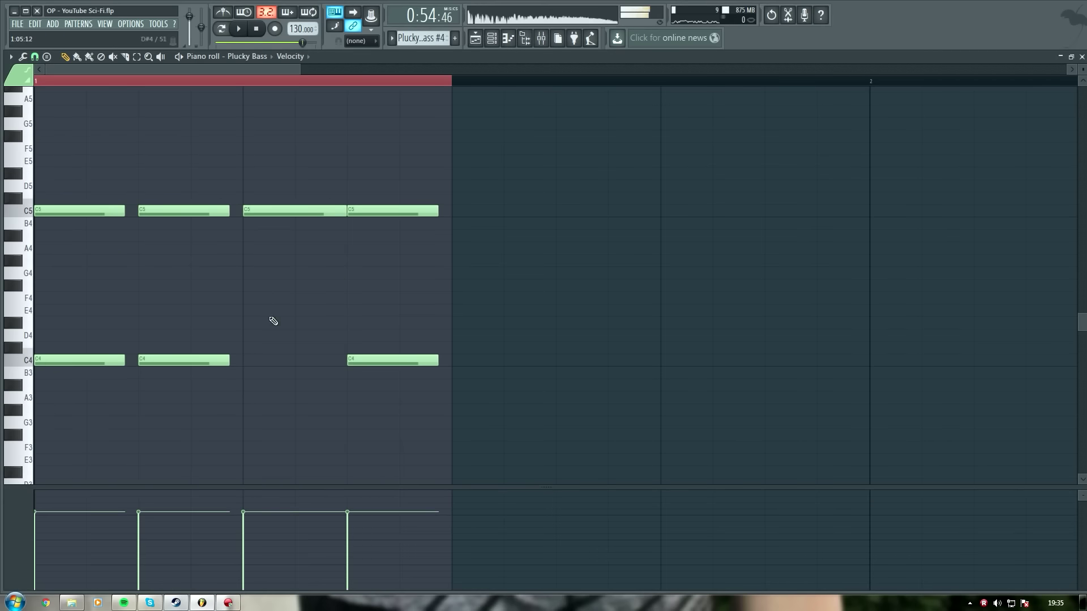
{"action": "right_click", "coordinate": [283, 212]}
{"action": "right_click", "coordinate": [287, 360]}
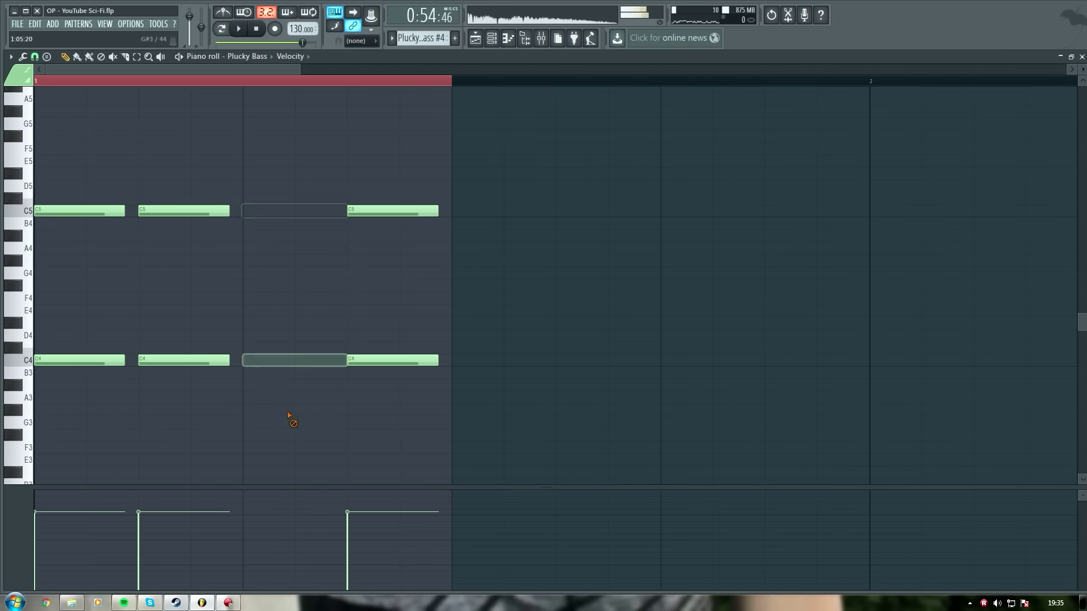
{"action": "left_click", "coordinate": [264, 215]}
{"action": "left_click", "coordinate": [476, 39]}
{"action": "key", "text": "space"}
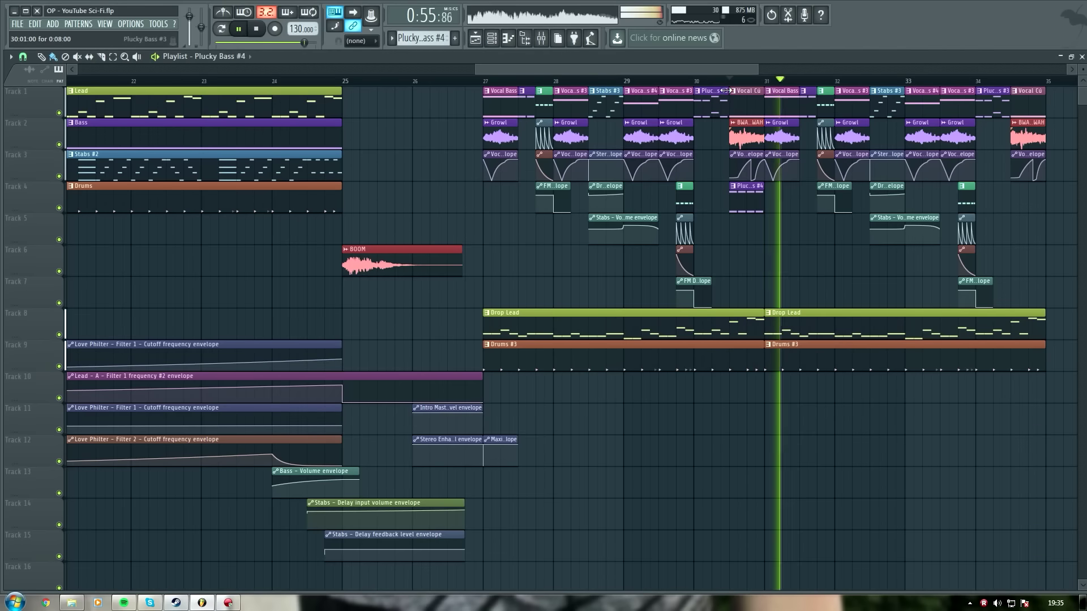
{"action": "key", "text": "space"}
Step: Delete all C5 notes and every C4 note except the first from Plucky Bass #4, and play the result
{"action": "double_click", "coordinate": [746, 199]}
{"action": "right_click", "coordinate": [416, 205]}
{"action": "right_click", "coordinate": [288, 210]}
{"action": "right_click", "coordinate": [75, 213]}
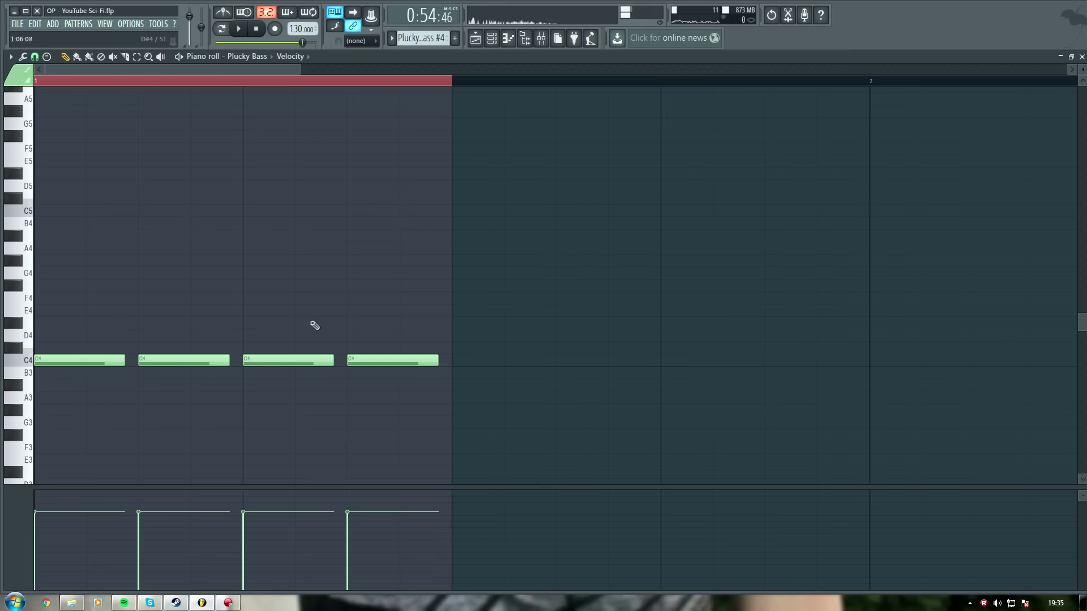
{"action": "right_click", "coordinate": [289, 360]}
{"action": "right_click", "coordinate": [184, 361]}
{"action": "left_click", "coordinate": [476, 38]}
{"action": "key", "text": "space"}
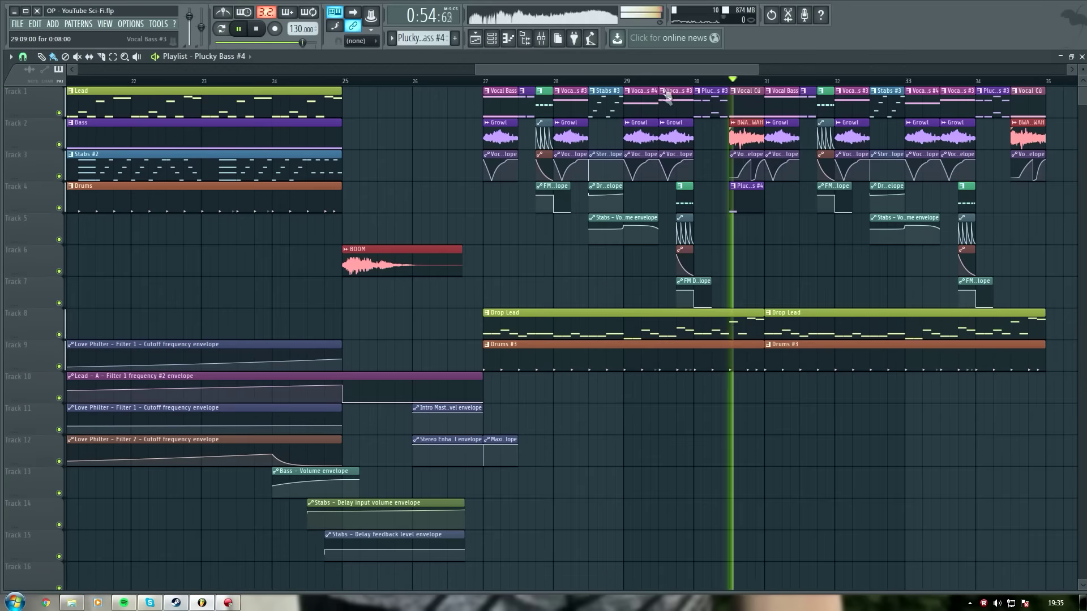
{"action": "key", "text": "space"}
Step: Lengthen the C4 note in Plucky Bass #4 to fill the half-bar pattern and play it in the arrangement
{"action": "double_click", "coordinate": [747, 208]}
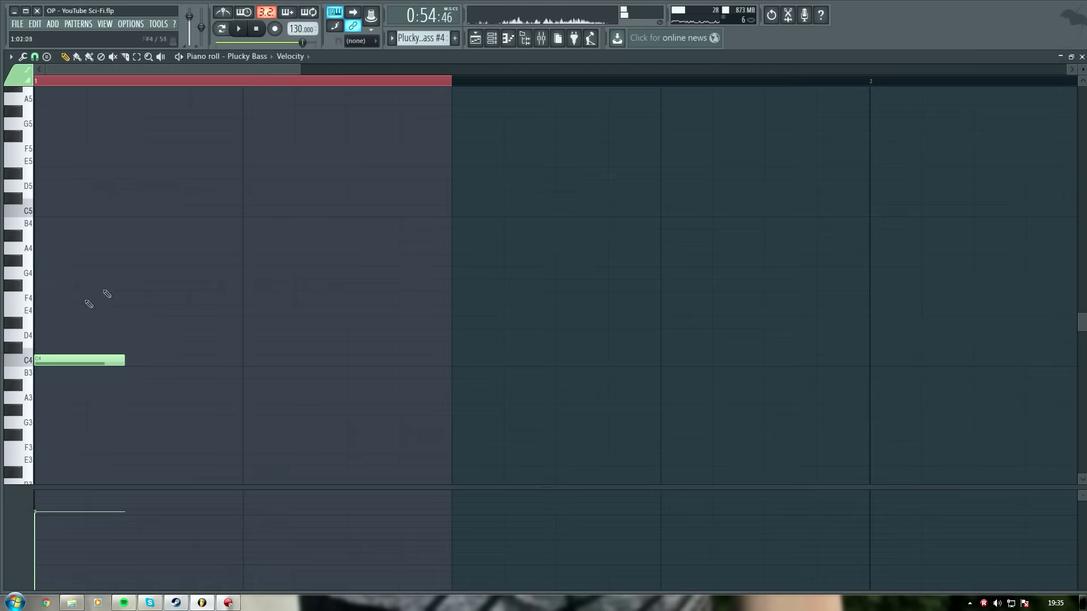
{"action": "left_click_drag", "start_coordinate": [124, 361], "coordinate": [444, 369]}
{"action": "left_click", "coordinate": [476, 38]}
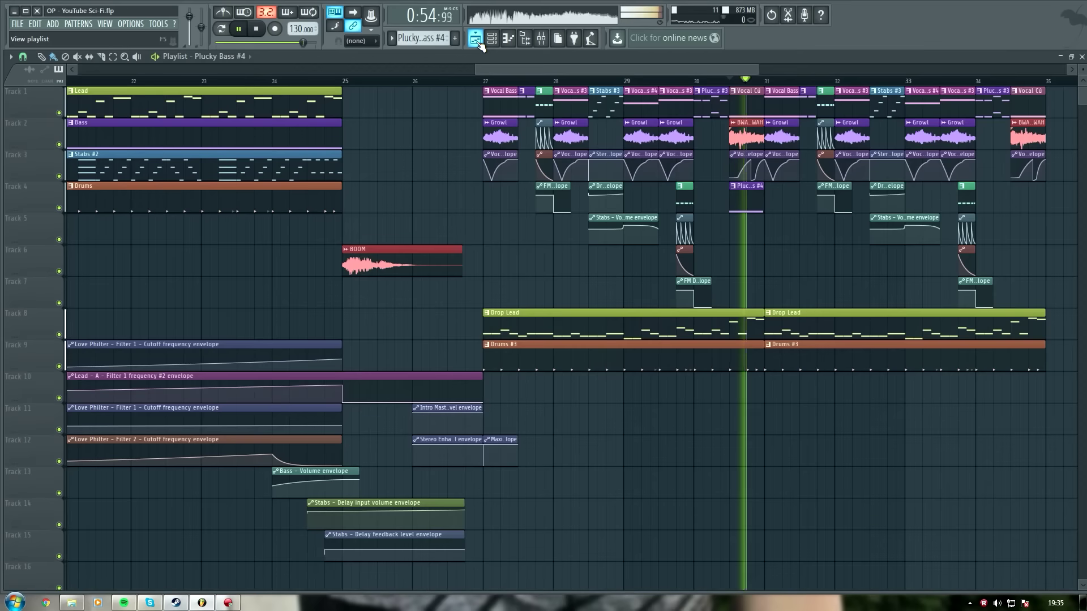
{"action": "key", "text": "space"}
Step: Play the drop from bar 27 and place a copy of the Plucky Bass #4 clip on Track 4 below the Vocal Cü in bar 34
{"action": "left_click", "coordinate": [488, 83]}
{"action": "key", "text": "space"}
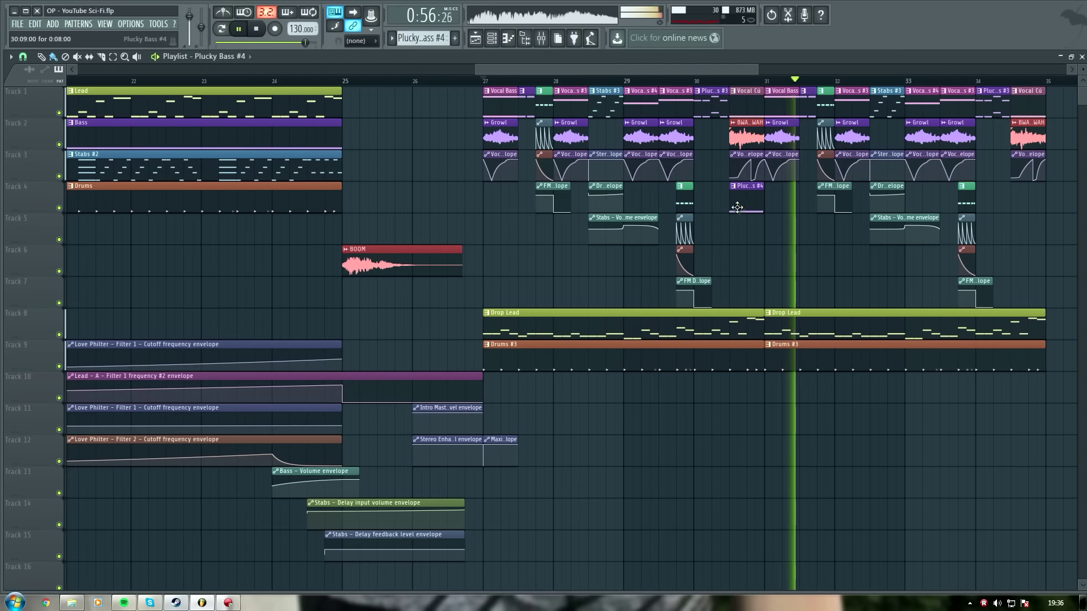
{"action": "left_click", "coordinate": [1013, 196]}
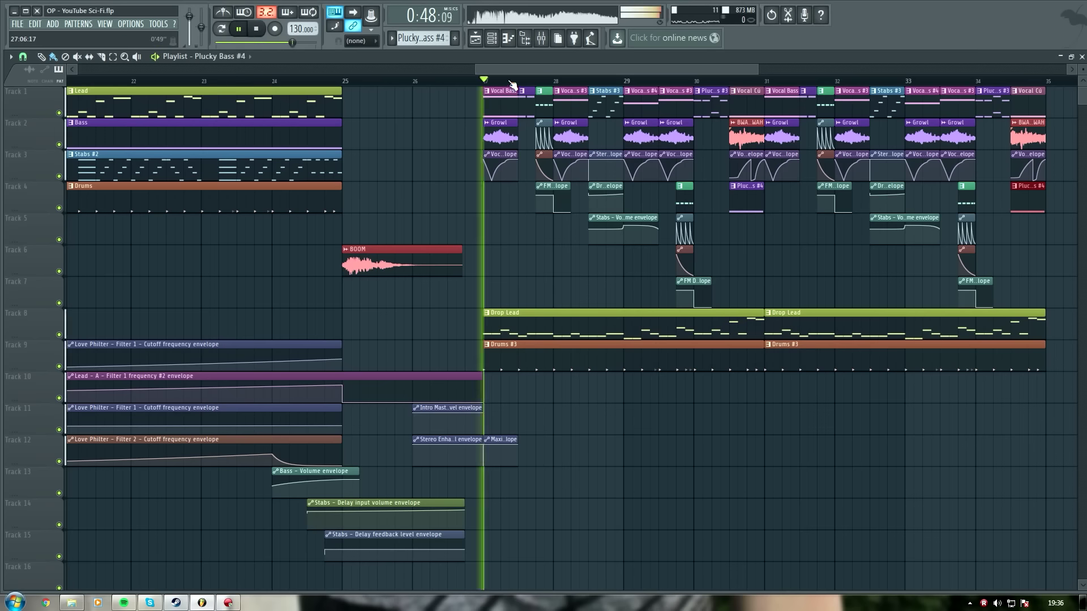
{"action": "key", "text": "space"}
Step: Load Maximus into the first effect slot of the Drop Lead mixer track and start playback of the drop
{"action": "left_click", "coordinate": [541, 38]}
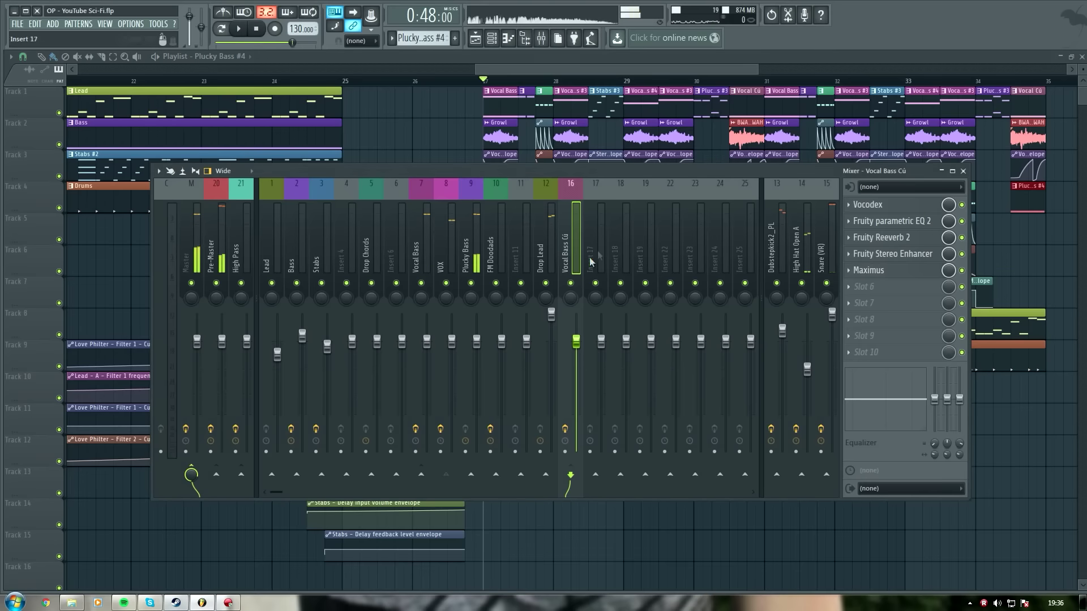
{"action": "left_click", "coordinate": [541, 253]}
{"action": "left_click", "coordinate": [861, 206]}
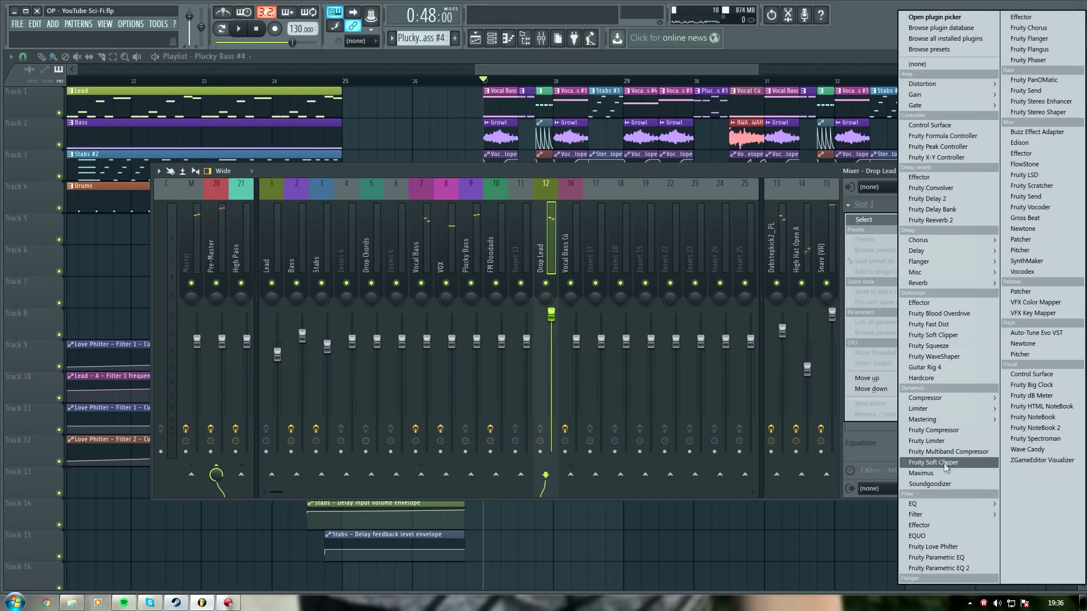
{"action": "mouse_move", "coordinate": [955, 423]}
{"action": "left_click", "coordinate": [1022, 420]}
{"action": "key", "text": "space"}
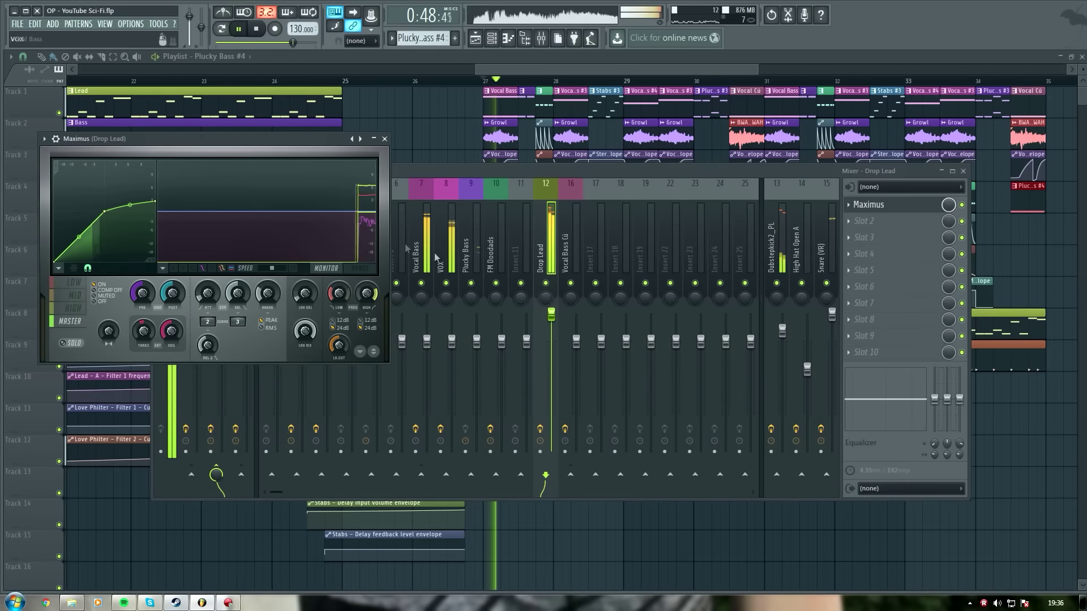
Step: Flatten the upper end of Maximus's master curve on Drop Lead, bow its lower segment downward, adjust the stereo separation, and close the plugin
{"action": "left_click_drag", "start_coordinate": [155, 201], "coordinate": [157, 213]}
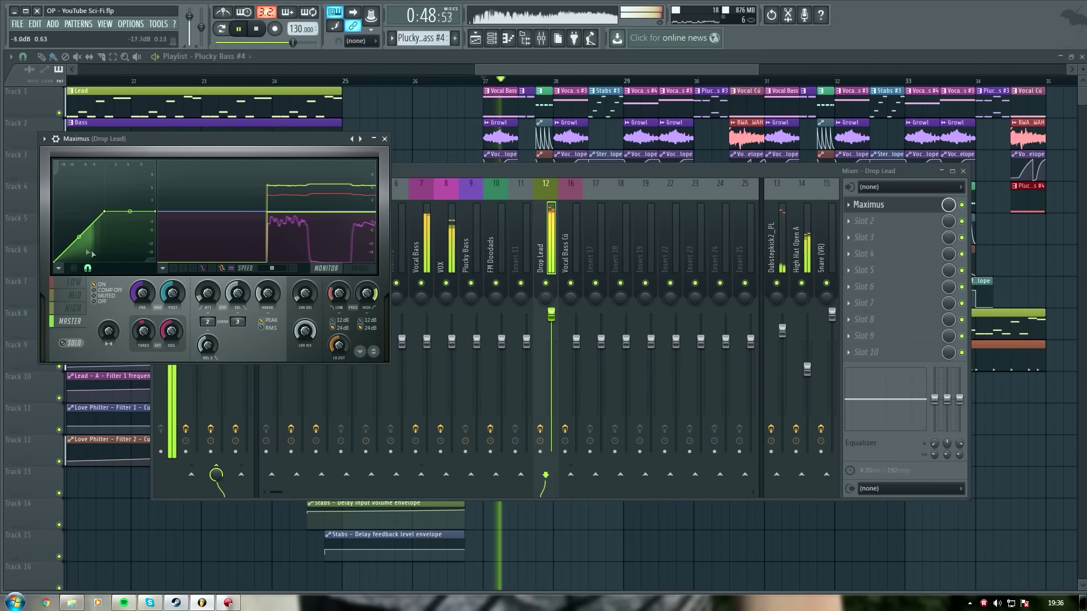
{"action": "mouse_move", "coordinate": [78, 239]}
{"action": "left_mouse_down"}
{"action": "mouse_move", "coordinate": [93, 222]}
{"action": "mouse_move", "coordinate": [75, 250]}
{"action": "left_mouse_up"}
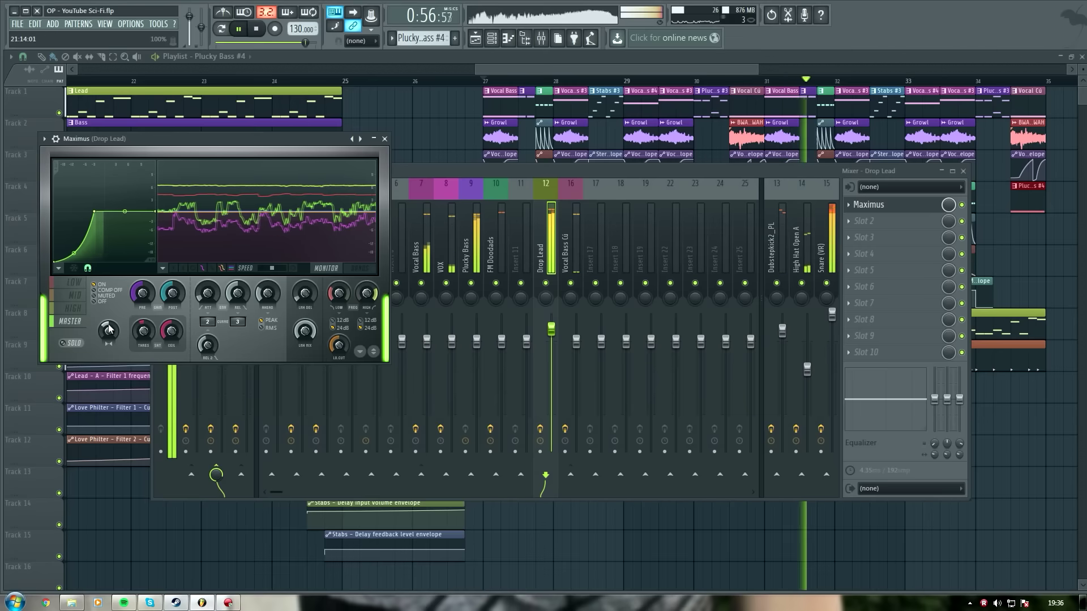
{"action": "left_click_drag", "start_coordinate": [109, 332], "coordinate": [109, 351]}
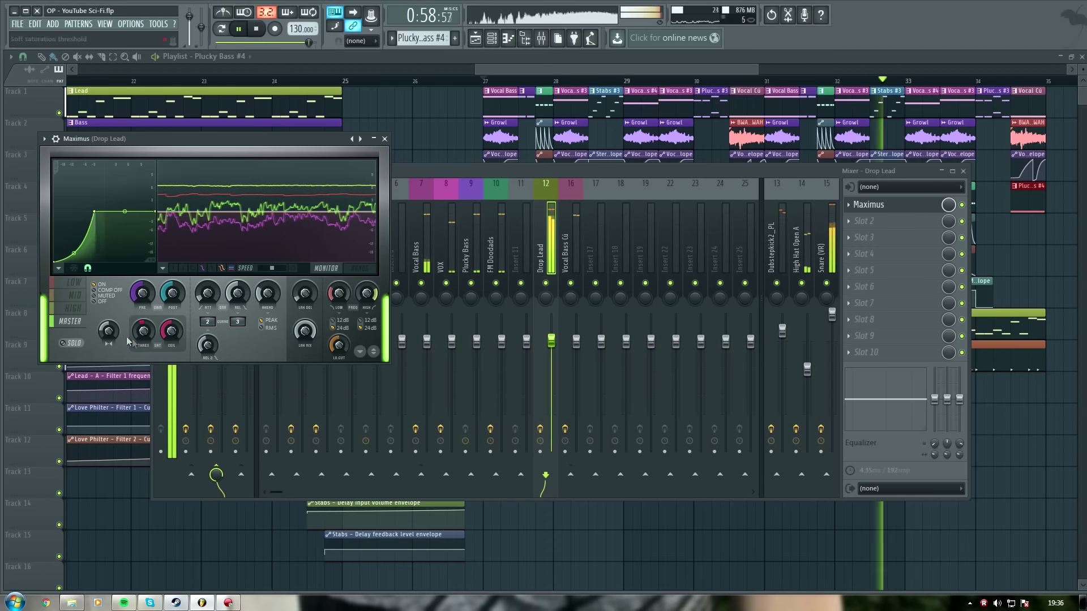
{"action": "left_click", "coordinate": [384, 138]}
{"action": "key", "text": "space"}
Step: Load Fruity Stereo Enhancer into the second effect slot of Drop Lead and play the drop with it
{"action": "left_click", "coordinate": [863, 222]}
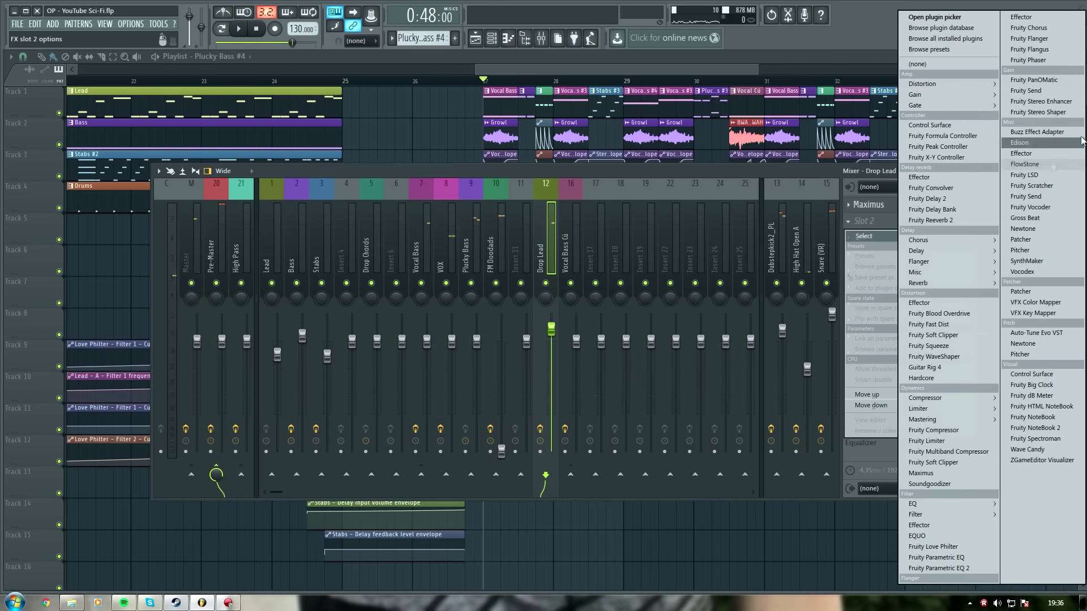
{"action": "left_click", "coordinate": [1074, 102]}
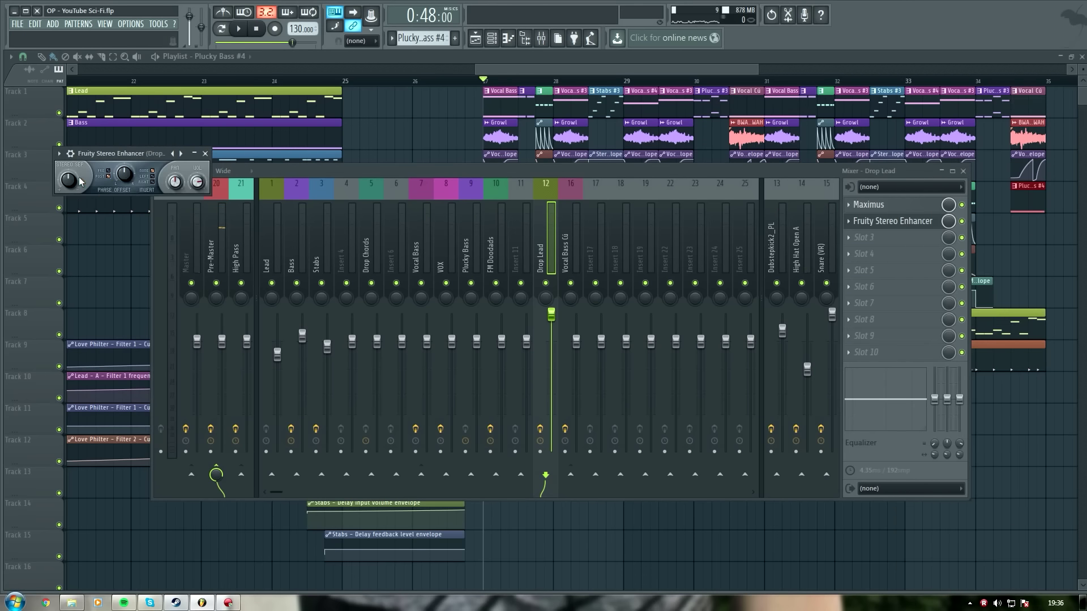
{"action": "key", "text": "space"}
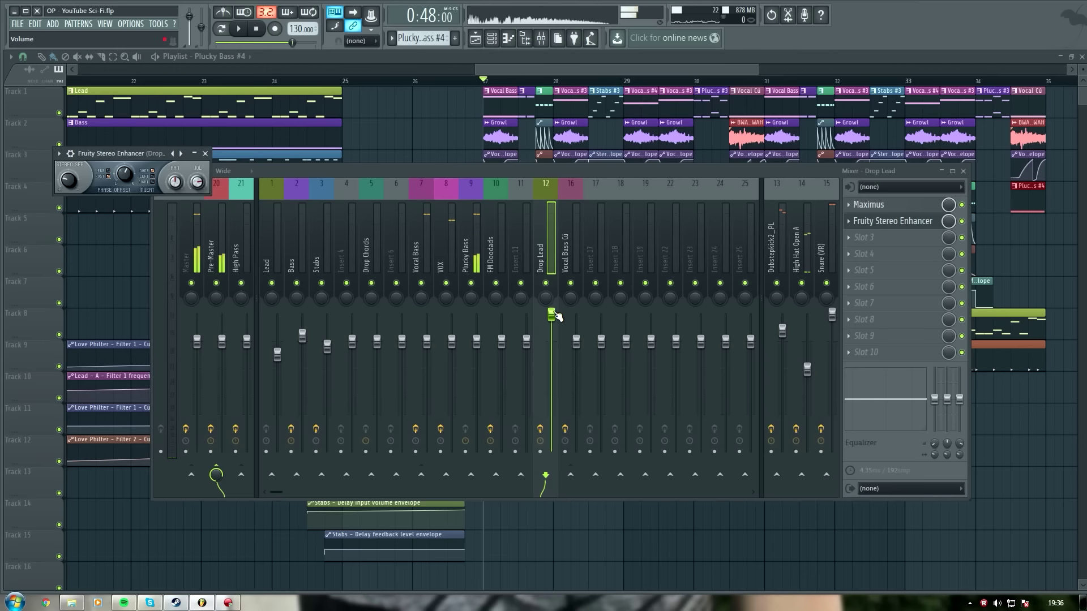
{"action": "key", "text": "space"}
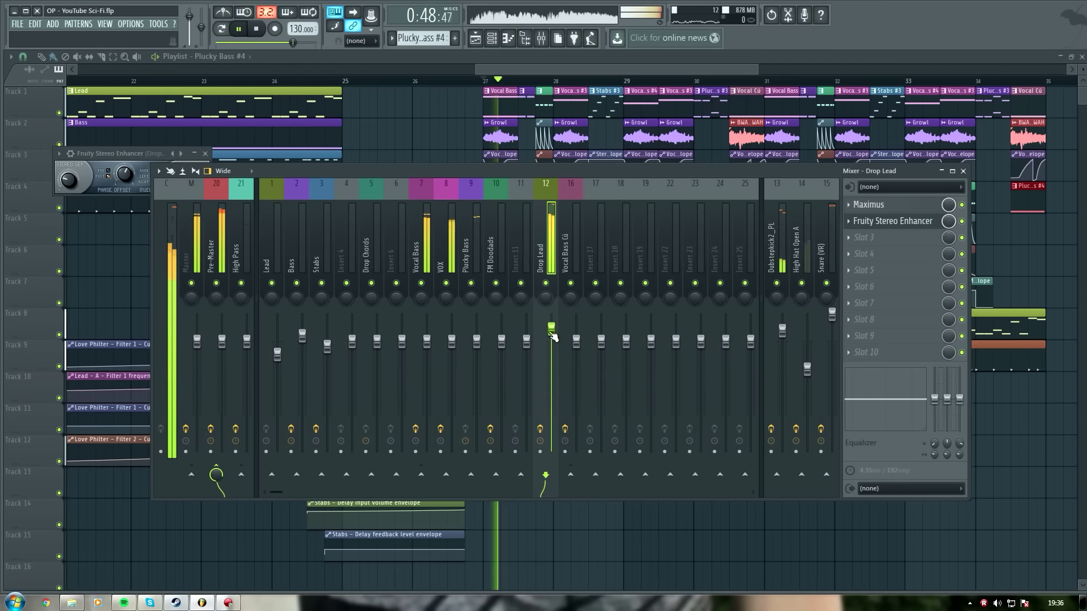
{"action": "right_click", "coordinate": [553, 346]}
{"action": "key", "text": "Escape"}
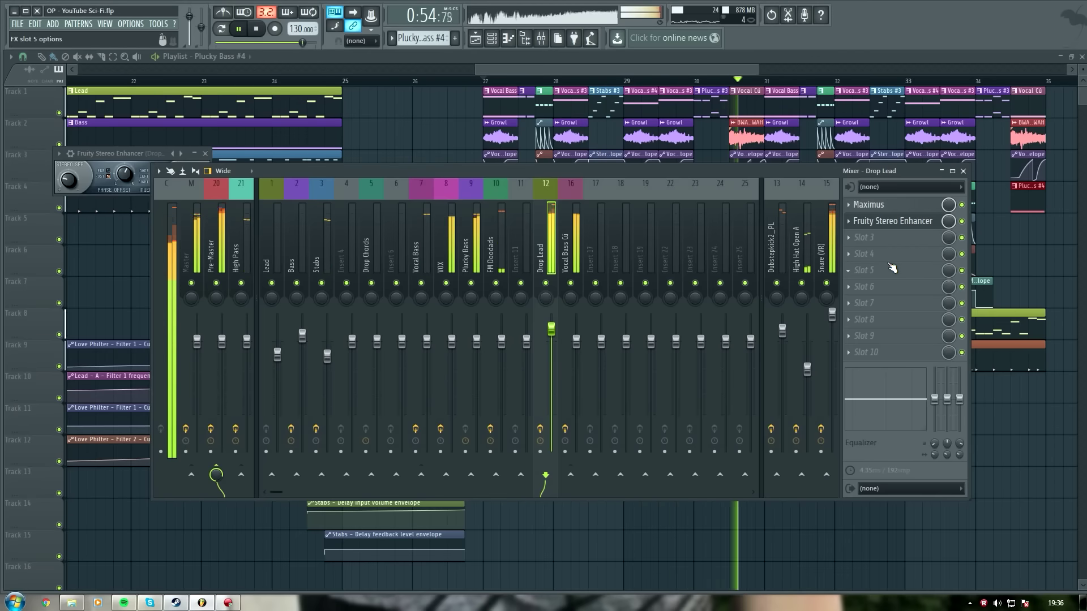
Step: Adjust the stereo separation in Drop Lead's Fruity Stereo Enhancer, check it against the drop, and close the plugin
{"action": "left_click", "coordinate": [892, 224]}
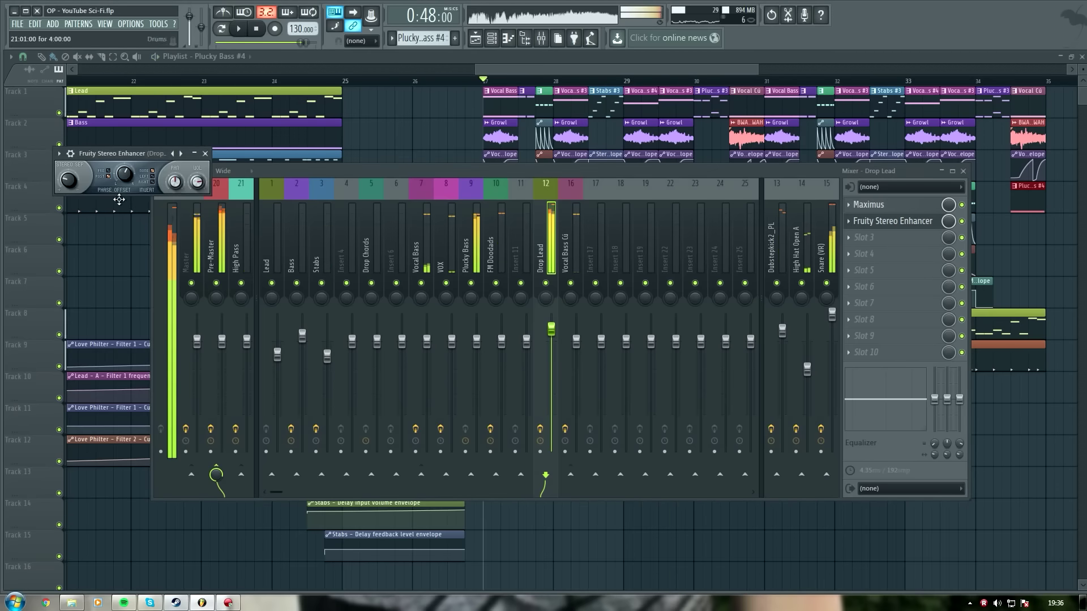
{"action": "key", "text": "space"}
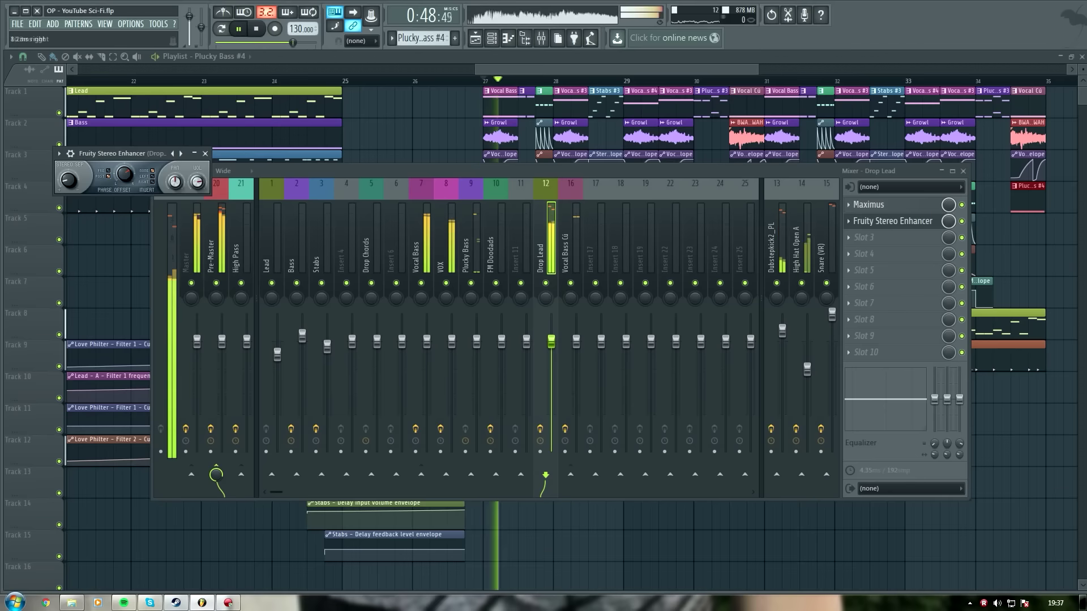
{"action": "left_click", "coordinate": [207, 156]}
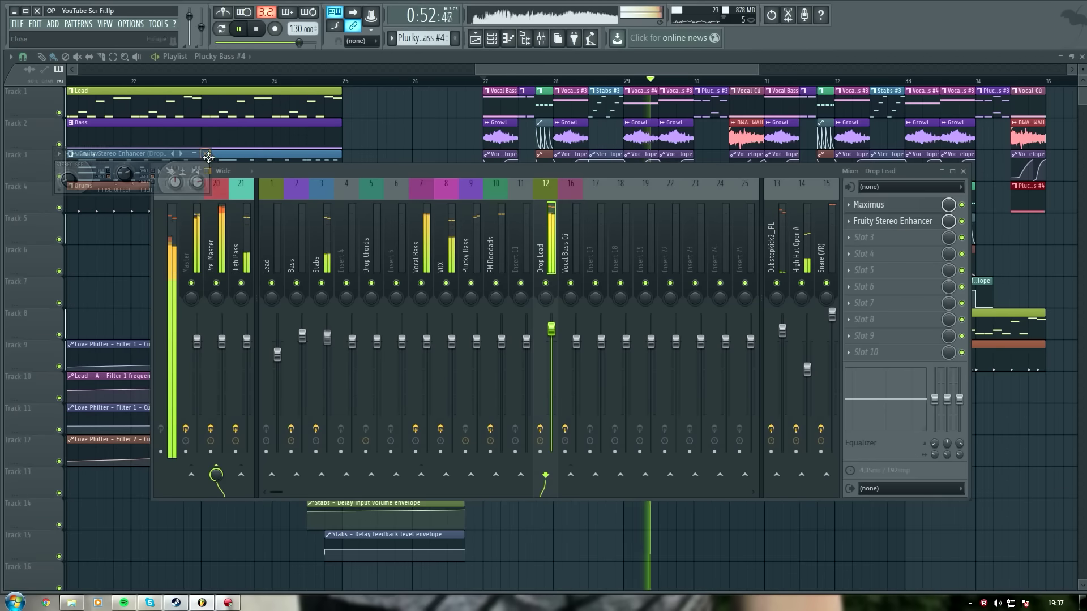
Step: Lower the Drop Lead mixer track's volume while auditioning the drop, and initialise the song with this fader position
{"action": "left_click_drag", "start_coordinate": [552, 328], "coordinate": [552, 338]}
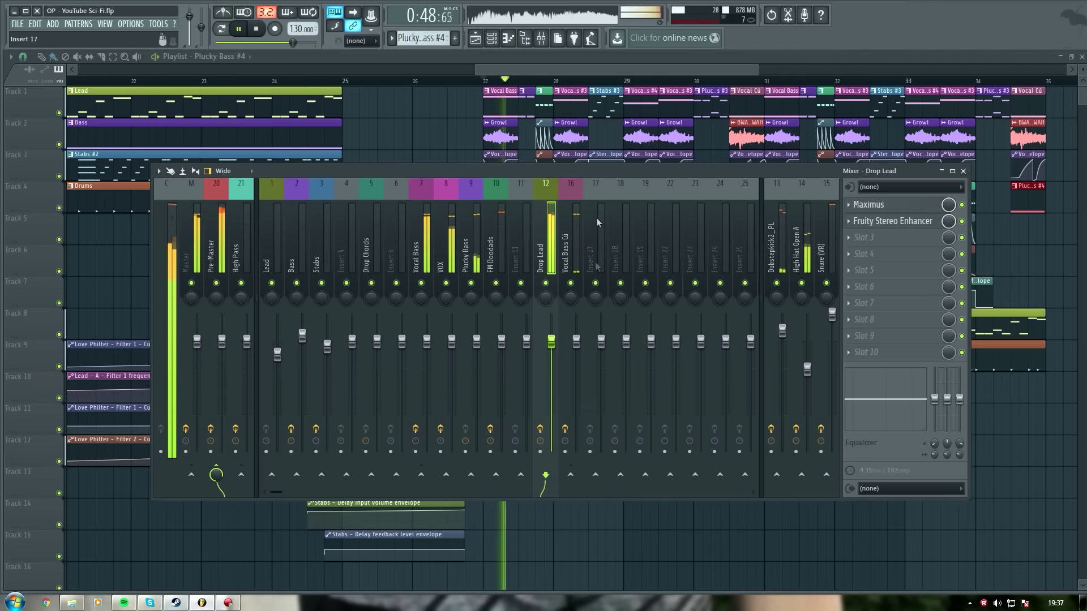
{"action": "key", "text": "space"}
{"action": "right_click", "coordinate": [551, 364]}
{"action": "key", "text": "Escape"}
{"action": "key", "text": "space"}
{"action": "left_click_drag", "start_coordinate": [553, 367], "coordinate": [553, 355]}
{"action": "right_click", "coordinate": [553, 356]}
{"action": "left_click", "coordinate": [580, 416]}
{"action": "key", "text": "space"}
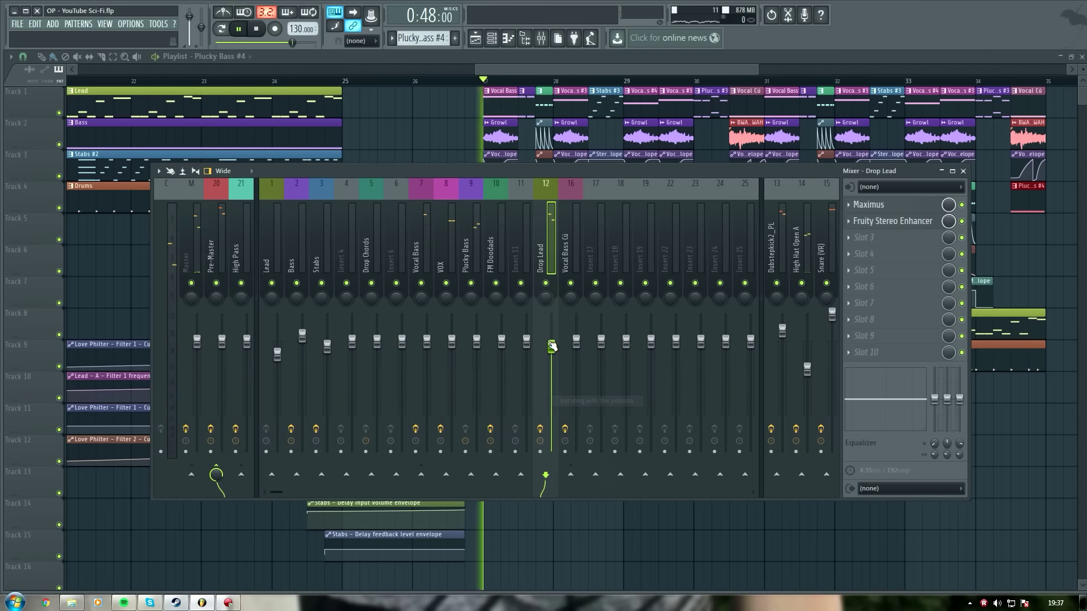
Step: Play the drop to check the new Drop Lead level against the other mixer tracks
{"action": "key", "text": "space"}
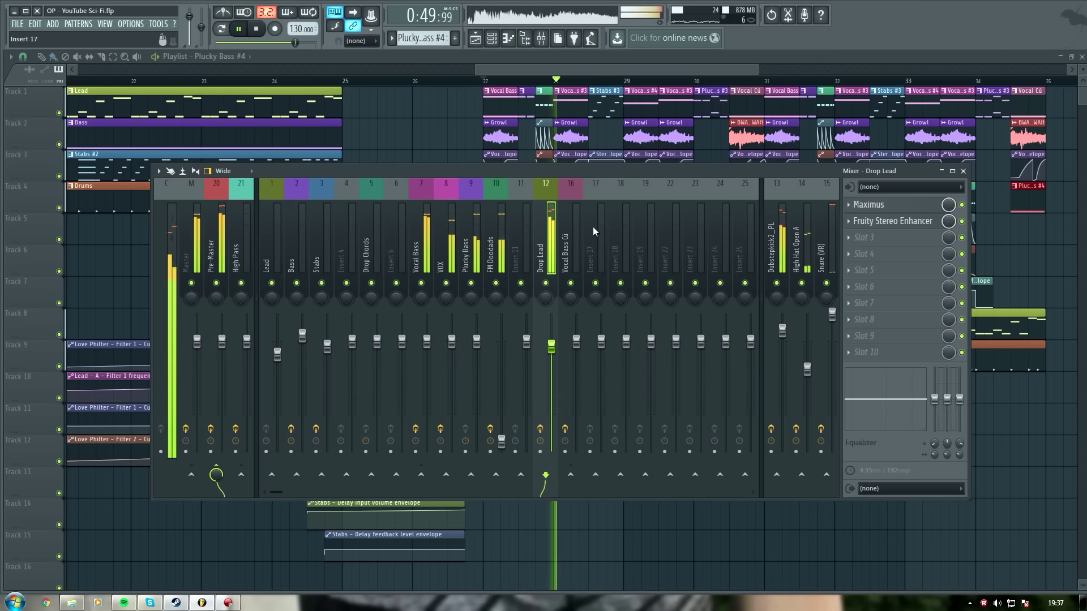
{"action": "left_click", "coordinate": [521, 66]}
{"action": "scroll", "coordinate": [543, 81], "scroll_direction": "down", "scroll_amount": 5}
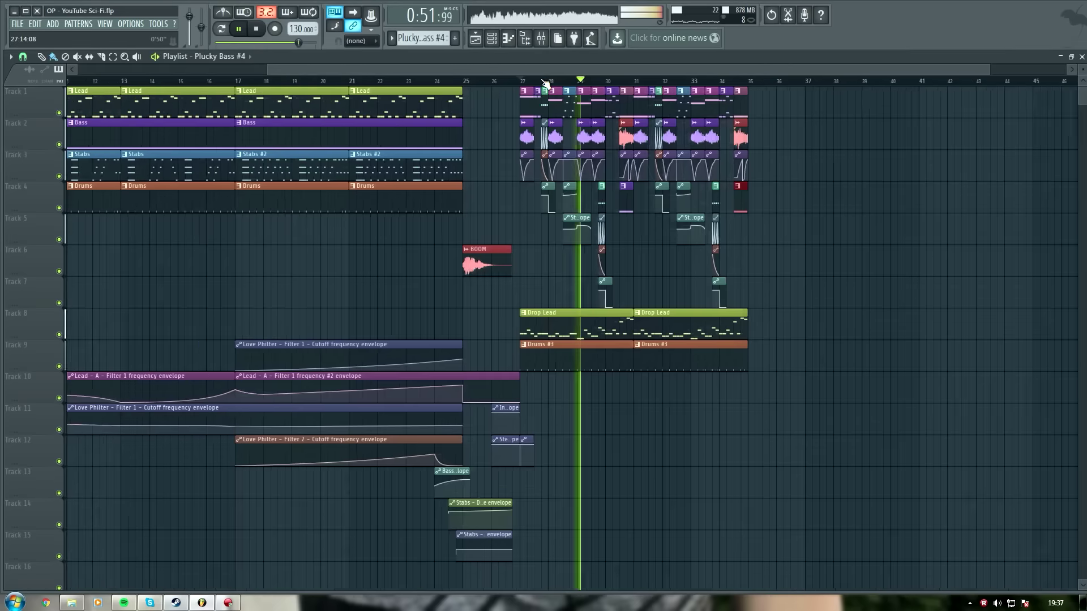
{"action": "key", "text": "space"}
{"action": "left_click", "coordinate": [541, 38]}
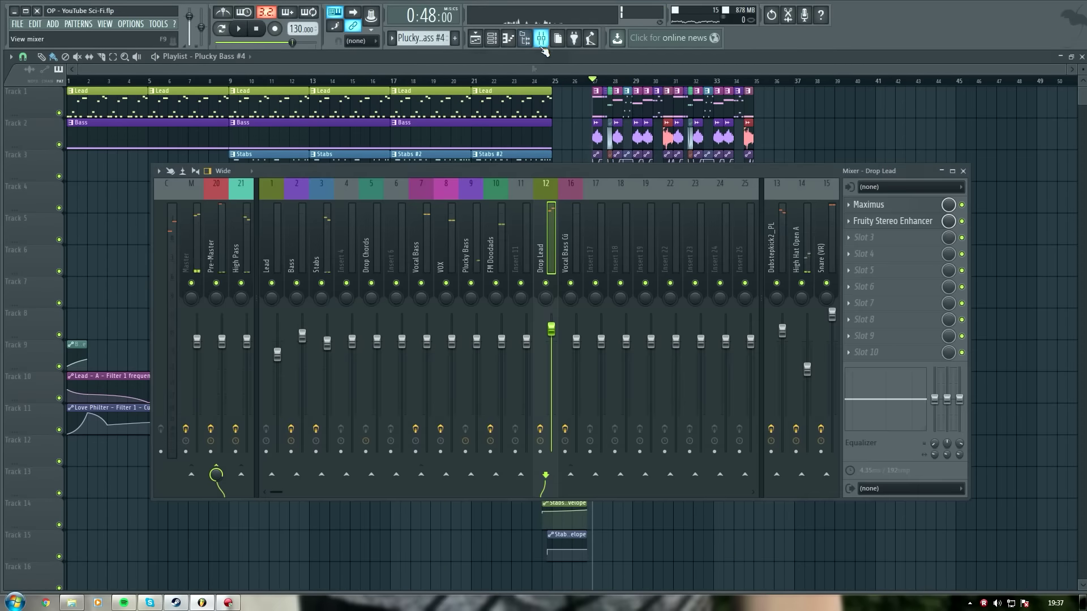
{"action": "key", "text": "space"}
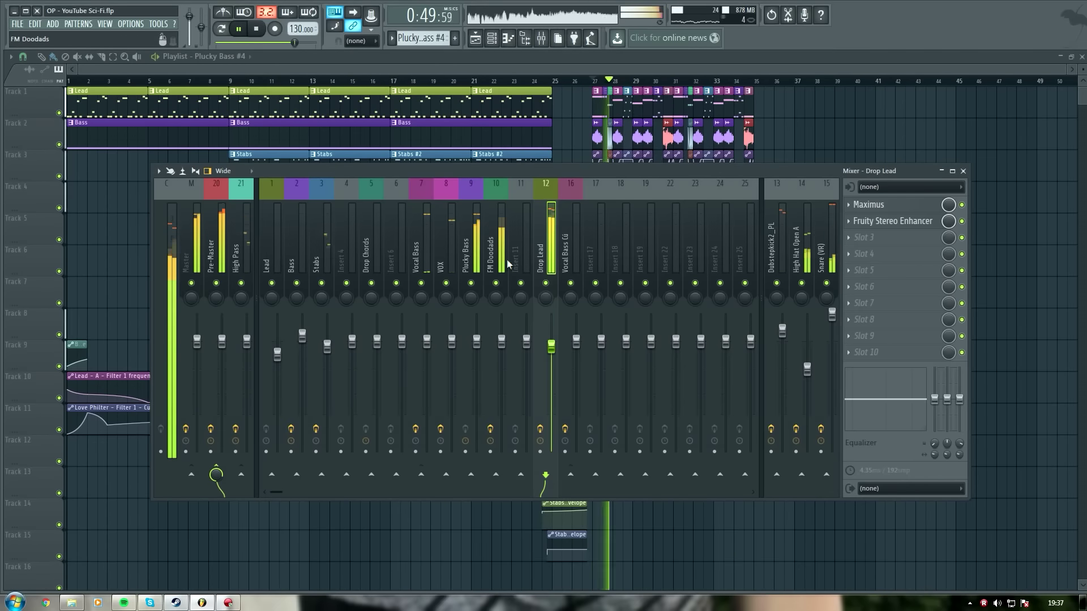
Step: Set the FM Doodads mixer track's volume to about 107% (1.5 dB) and replay the drop
{"action": "left_click", "coordinate": [499, 304]}
{"action": "key", "text": "space"}
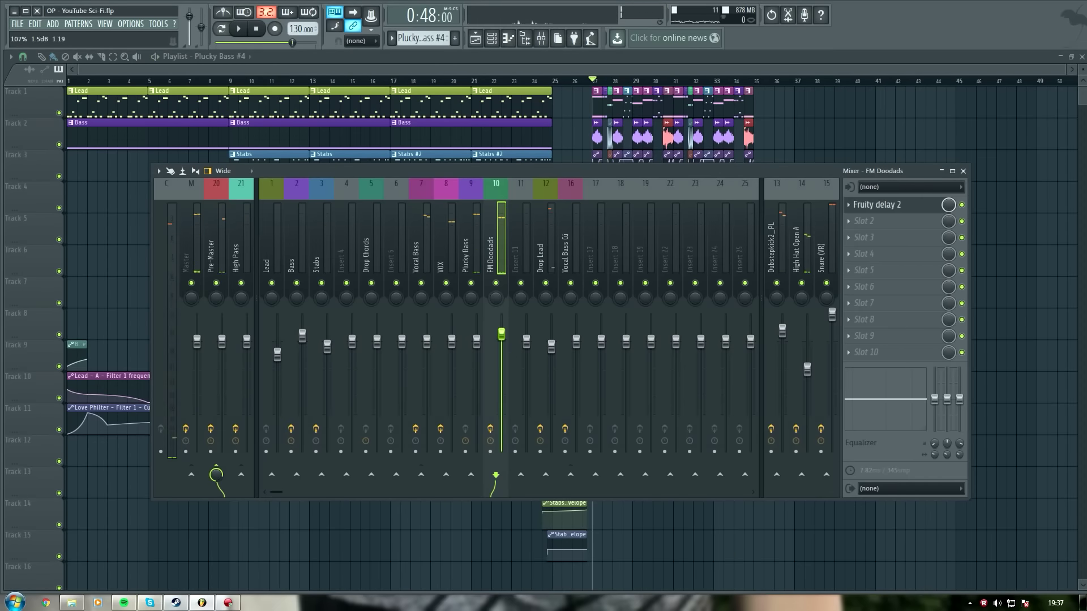
{"action": "key", "text": "space"}
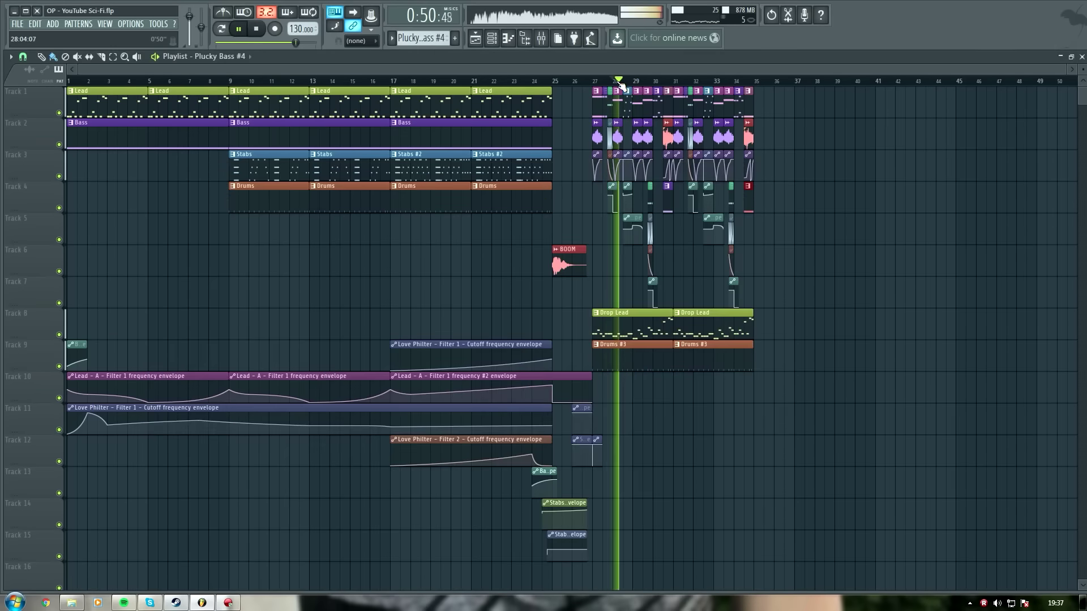
Step: Enlarge Track 5, level the Stabs volume envelope's dip before bar 29 with its starting value, and audition the Stabs section
{"action": "scroll", "coordinate": [616, 82], "scroll_direction": "up", "scroll_amount": 5}
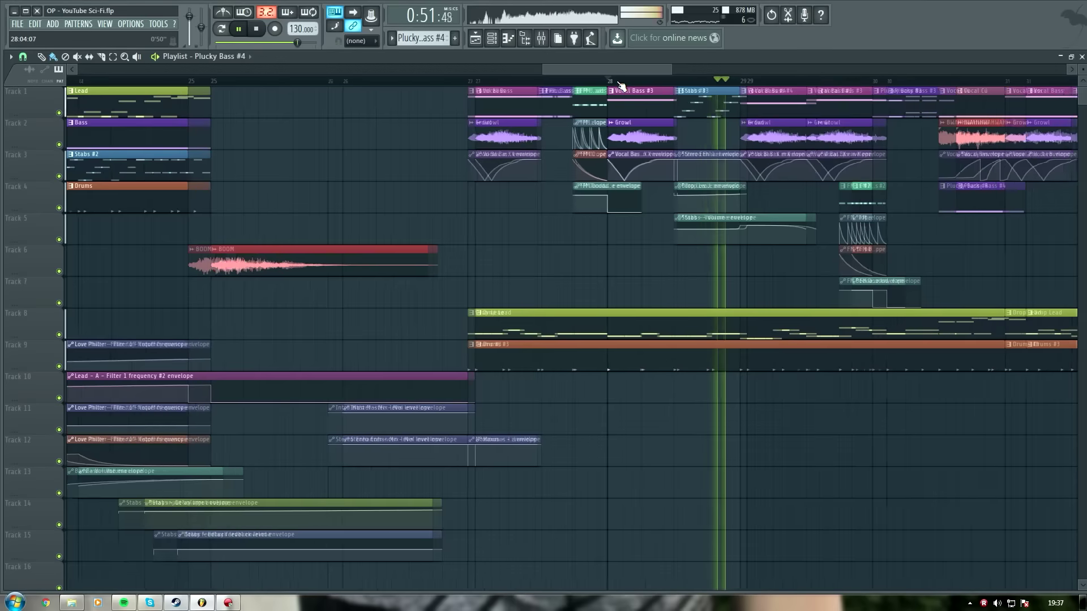
{"action": "key", "text": "space"}
{"action": "left_click_drag", "start_coordinate": [7, 246], "coordinate": [8, 454]}
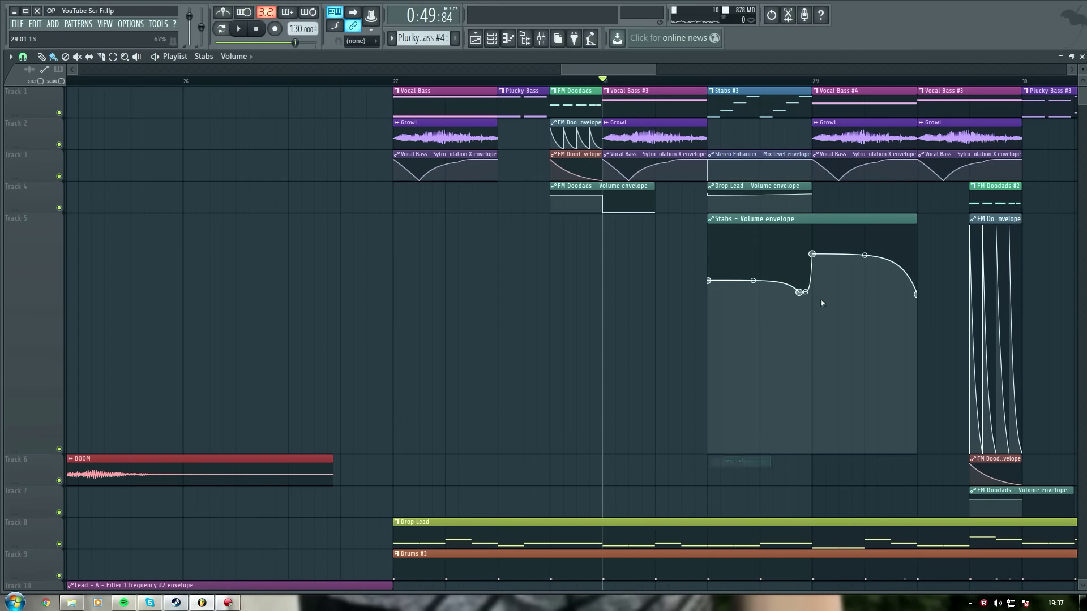
{"action": "right_click", "coordinate": [799, 292]}
{"action": "key", "text": "p"}
{"action": "key", "text": "space"}
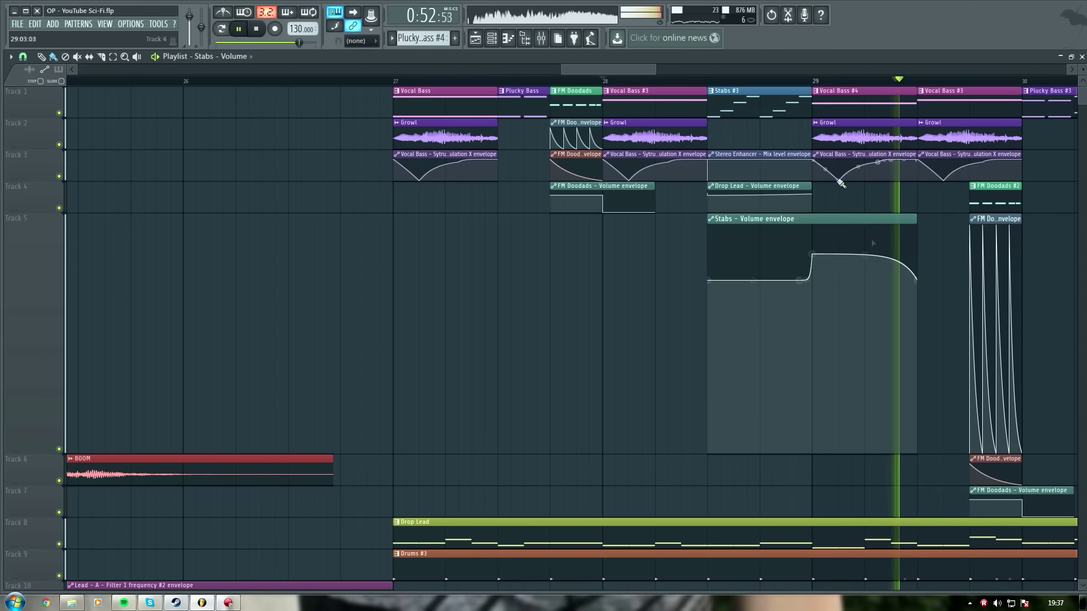
{"action": "left_click", "coordinate": [674, 82]}
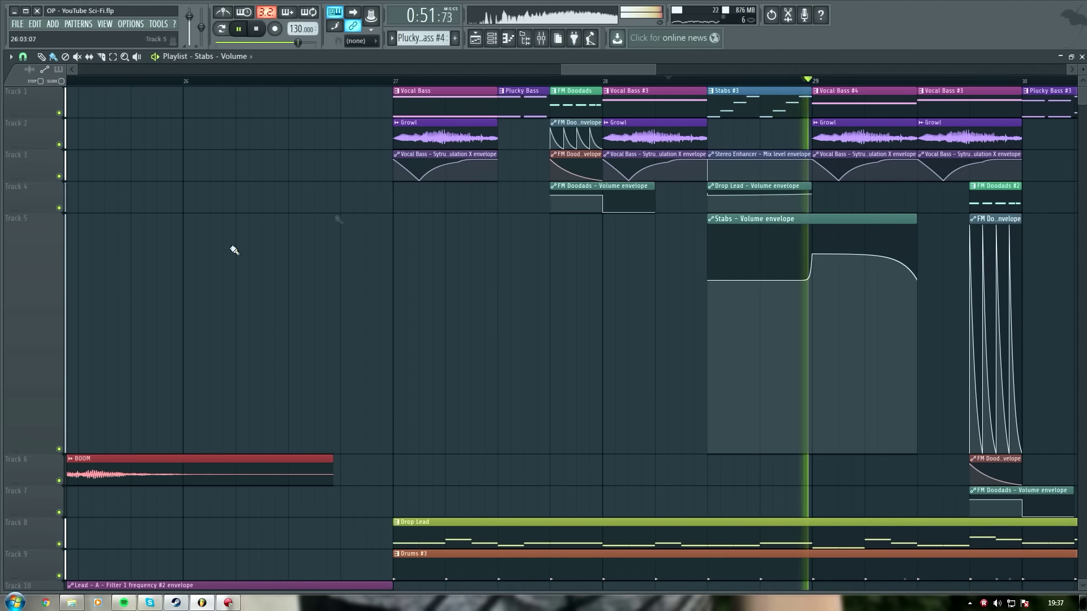
Step: Reset Track 5 to its default height and play the drop from bar 27
{"action": "right_click", "coordinate": [38, 328]}
{"action": "mouse_move", "coordinate": [85, 269]}
{"action": "left_click", "coordinate": [152, 292]}
{"action": "left_click", "coordinate": [395, 82]}
{"action": "scroll", "coordinate": [398, 85], "scroll_direction": "down", "scroll_amount": 4}
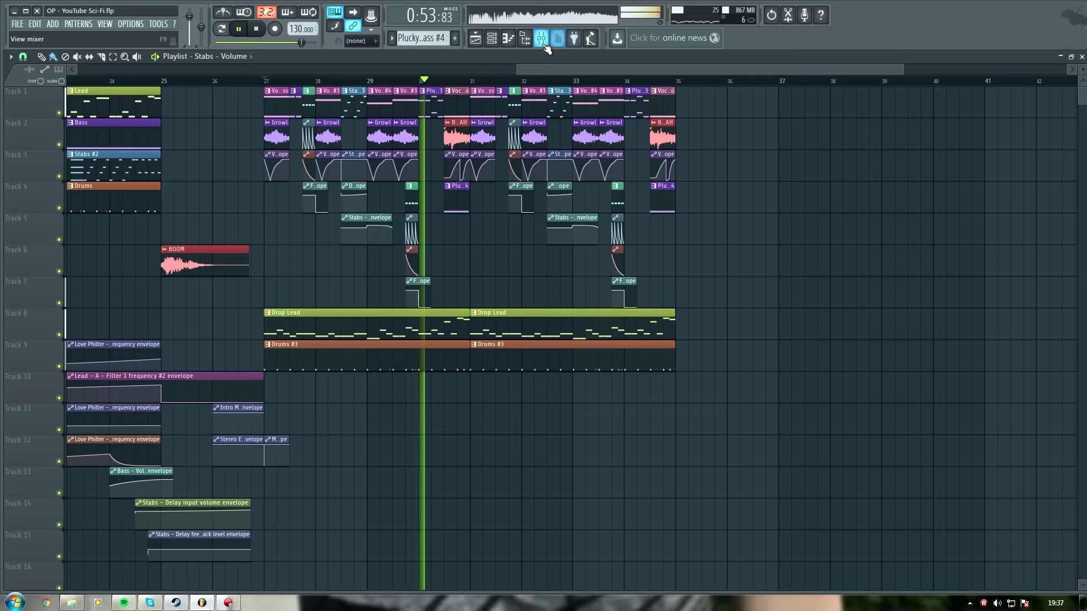
Step: Check the Dubstepkick2_PL mixer track during the drop and compare it with the section at bar 24
{"action": "left_click", "coordinate": [542, 38]}
{"action": "left_click", "coordinate": [783, 249]}
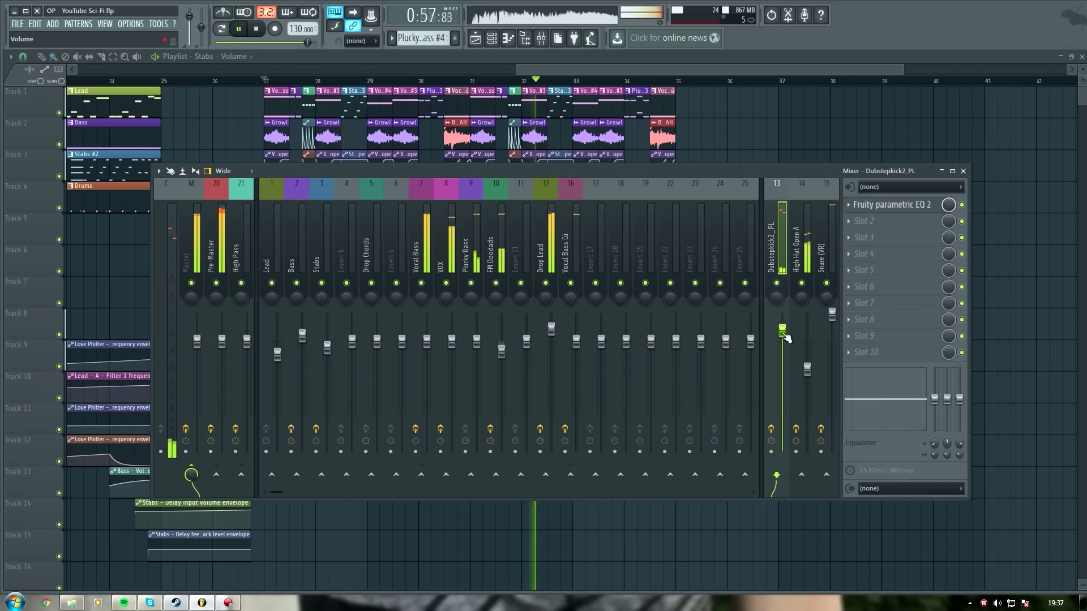
{"action": "key", "text": "space"}
{"action": "key", "text": "F9"}
{"action": "left_click", "coordinate": [111, 82]}
{"action": "key", "text": "space"}
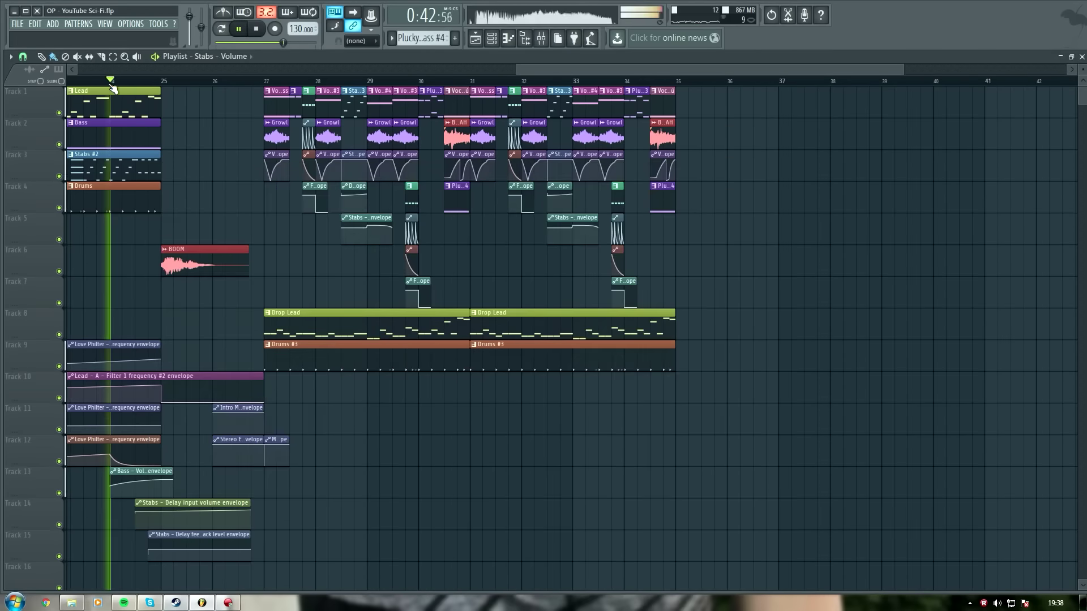
{"action": "scroll", "coordinate": [112, 88], "scroll_direction": "up", "scroll_amount": 4}
{"action": "key", "text": "space"}
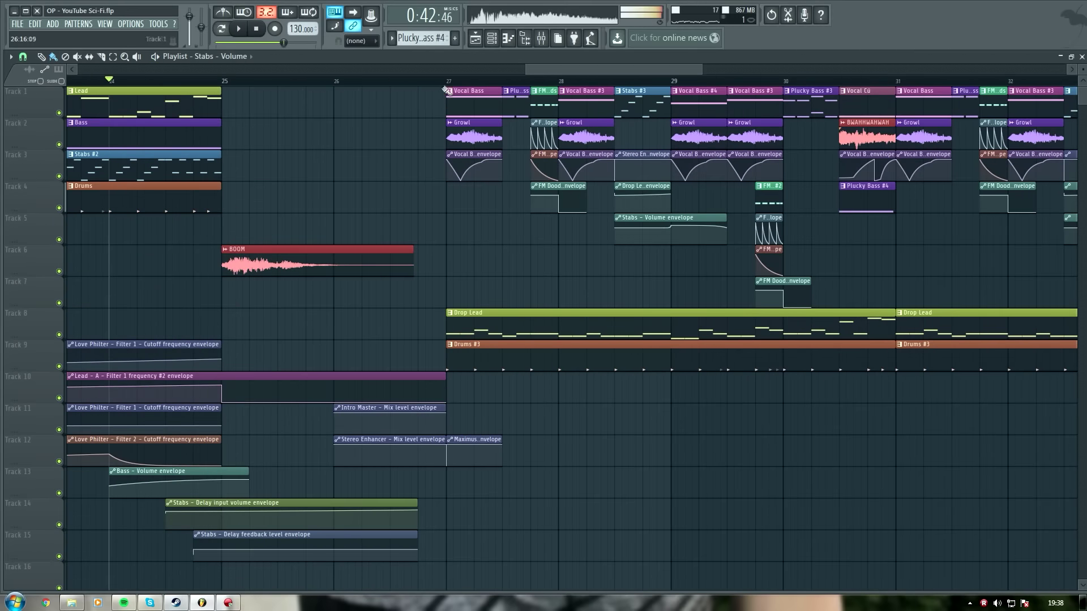
Step: Select the time range of the first Vocal Bass clip and load Maximus into the second effect slot of Dubstepkick2_PL
{"action": "left_click_drag", "start_coordinate": [450, 92], "coordinate": [502, 95]}
{"action": "left_click", "coordinate": [542, 38]}
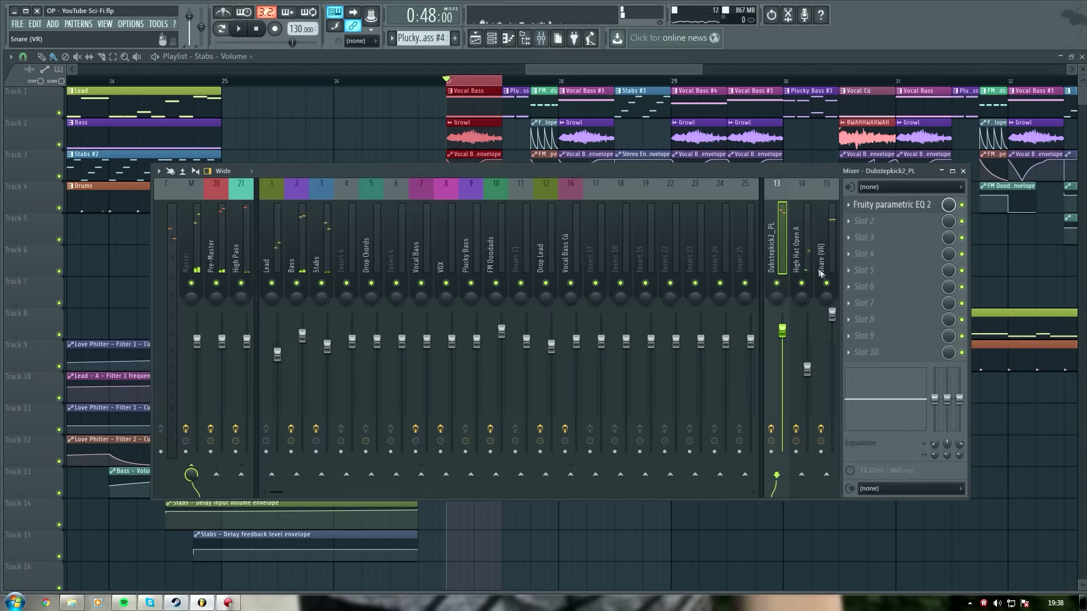
{"action": "left_click", "coordinate": [863, 222]}
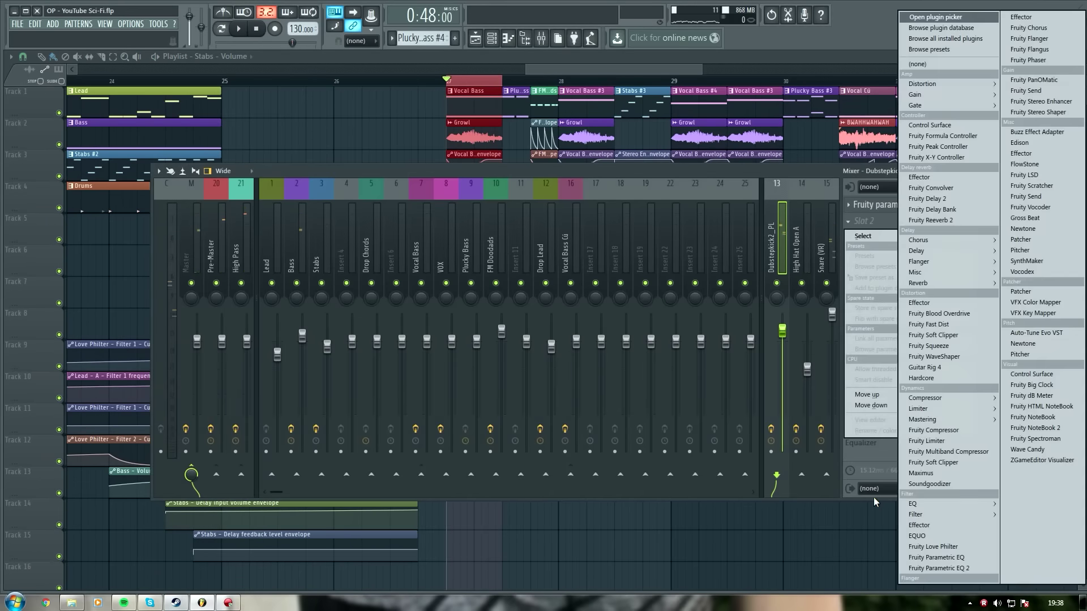
{"action": "left_click", "coordinate": [804, 177]}
{"action": "left_click", "coordinate": [858, 220]}
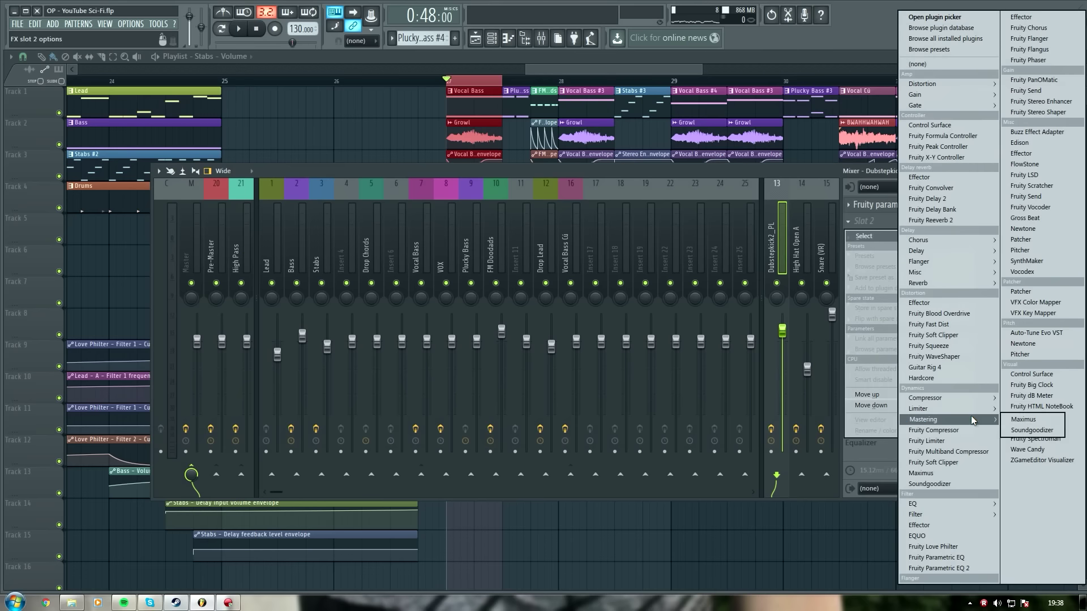
{"action": "left_click", "coordinate": [1024, 420]}
Step: Trigger the kick from the channel rack, switch Maximus to its bands display, and move the master curve's knee to a lower input level
{"action": "right_click", "coordinate": [397, 183]}
{"action": "left_click", "coordinate": [342, 188]}
{"action": "left_click", "coordinate": [492, 38]}
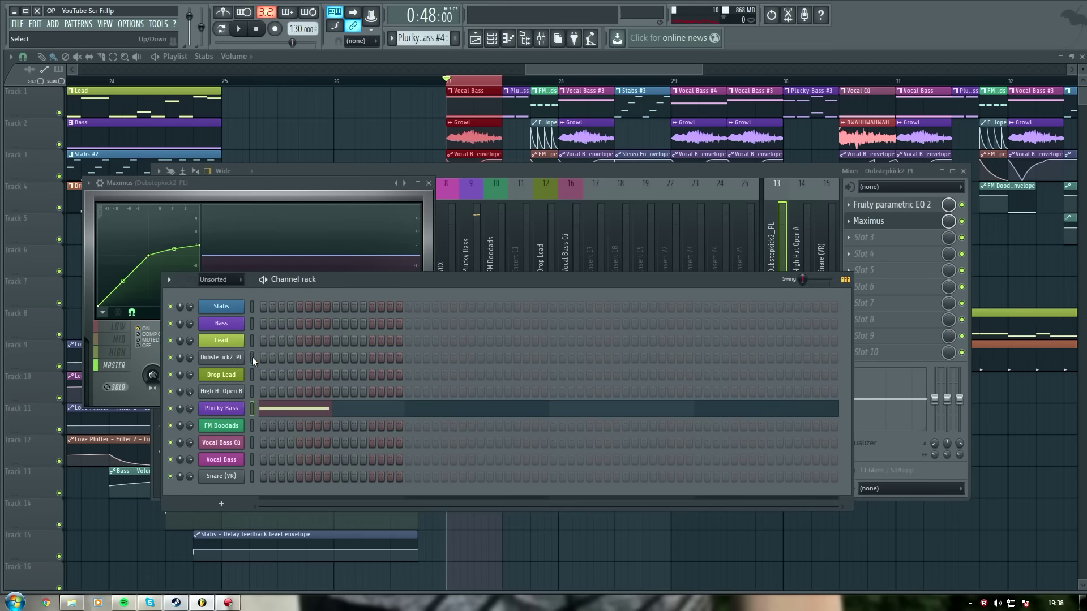
{"action": "left_click", "coordinate": [364, 186]}
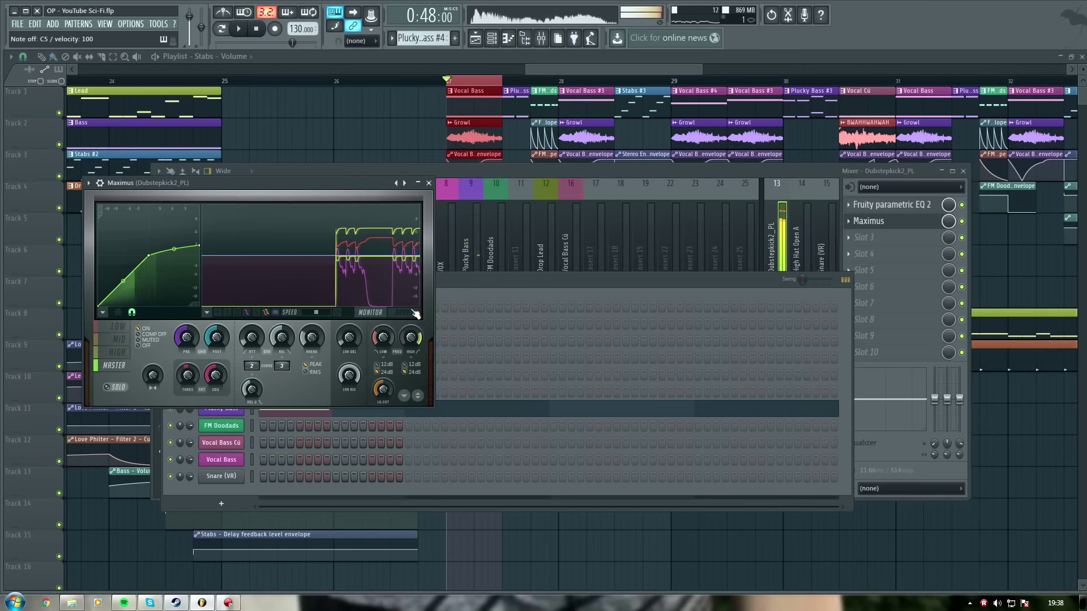
{"action": "left_click", "coordinate": [264, 313]}
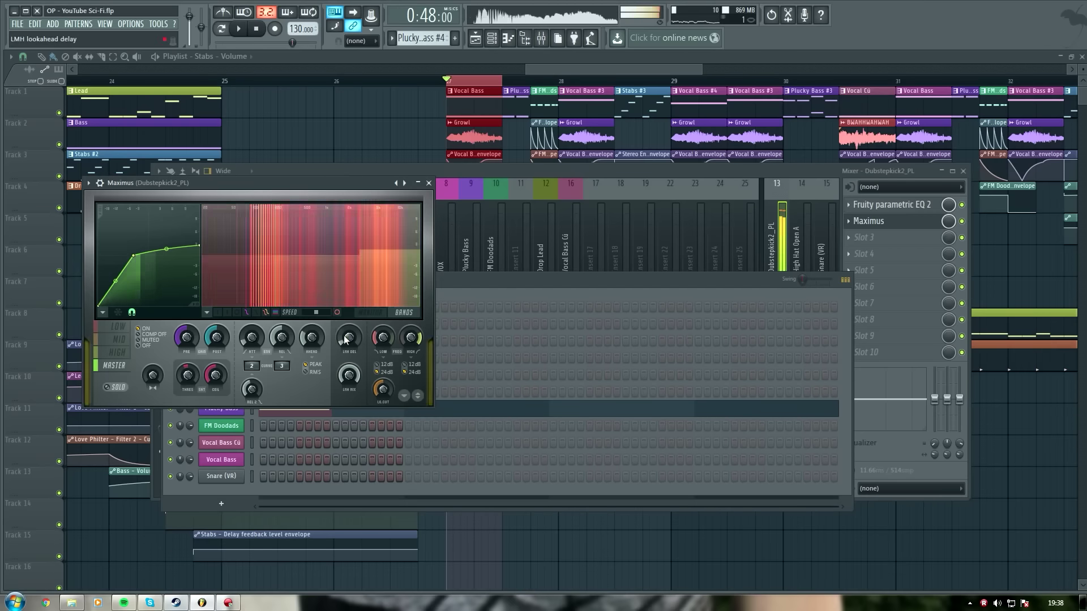
Step: Flatten the upper end of Maximus's High band curve and bend its lower segment into a steep S shape while auditioning the kick
{"action": "left_click", "coordinate": [118, 352]}
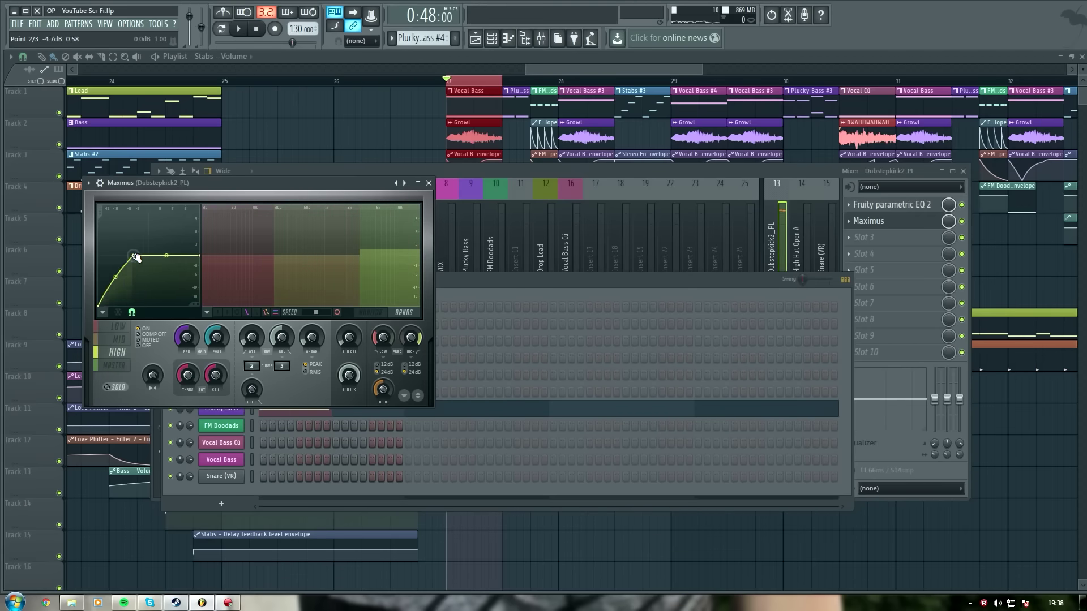
{"action": "left_click_drag", "start_coordinate": [114, 278], "coordinate": [115, 266]}
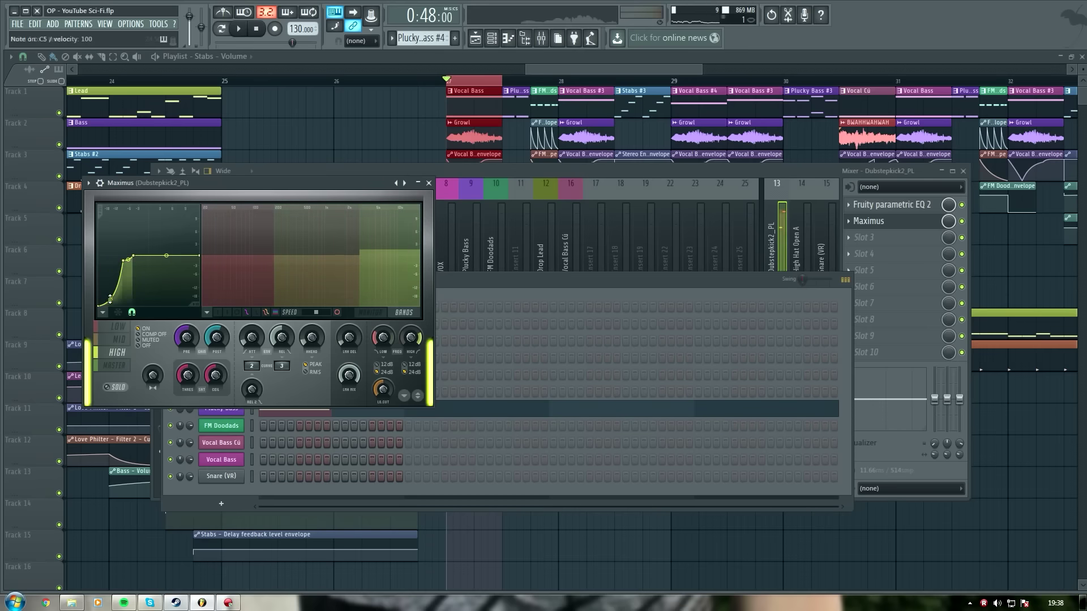
{"action": "left_click_drag", "start_coordinate": [128, 260], "coordinate": [128, 257]}
{"action": "key", "text": "z"}
{"action": "key", "text": "z"}
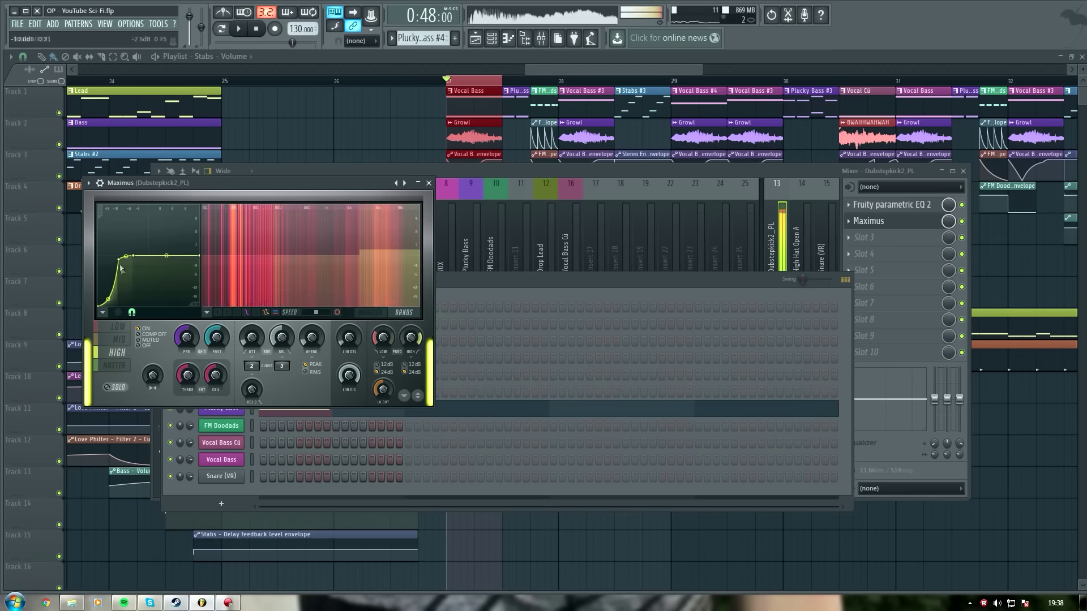
Step: Fine-tune the lowest point of the High band curve while repeatedly triggering the kick
{"action": "key", "text": "z"}
{"action": "left_click_drag", "start_coordinate": [108, 305], "coordinate": [109, 303]}
{"action": "key", "text": "z"}
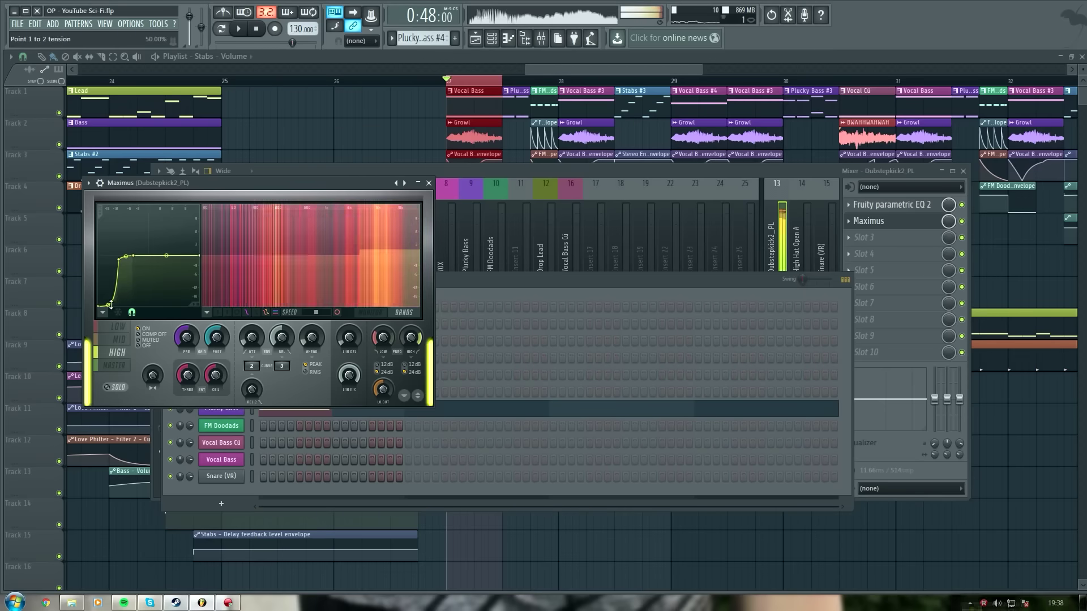
{"action": "key", "text": "z"}
{"action": "key", "text": "z"}
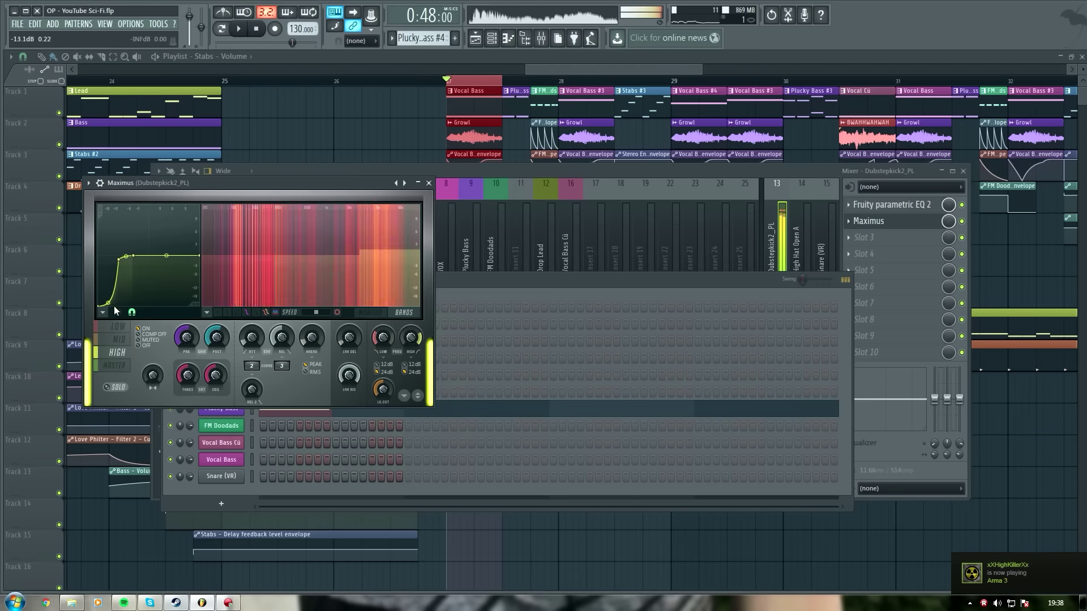
{"action": "left_click_drag", "start_coordinate": [107, 303], "coordinate": [109, 306]}
{"action": "key", "text": "z"}
{"action": "key", "text": "z"}
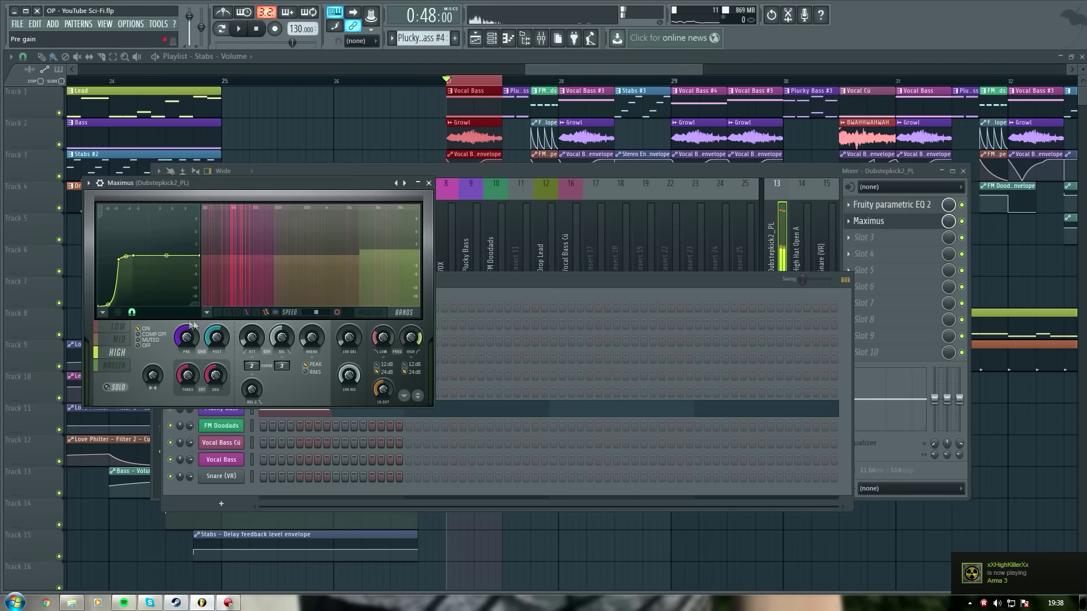
Step: Raise the knee of Maximus's Mid band curve while auditioning the kick, and close the plugin
{"action": "left_click", "coordinate": [117, 339]}
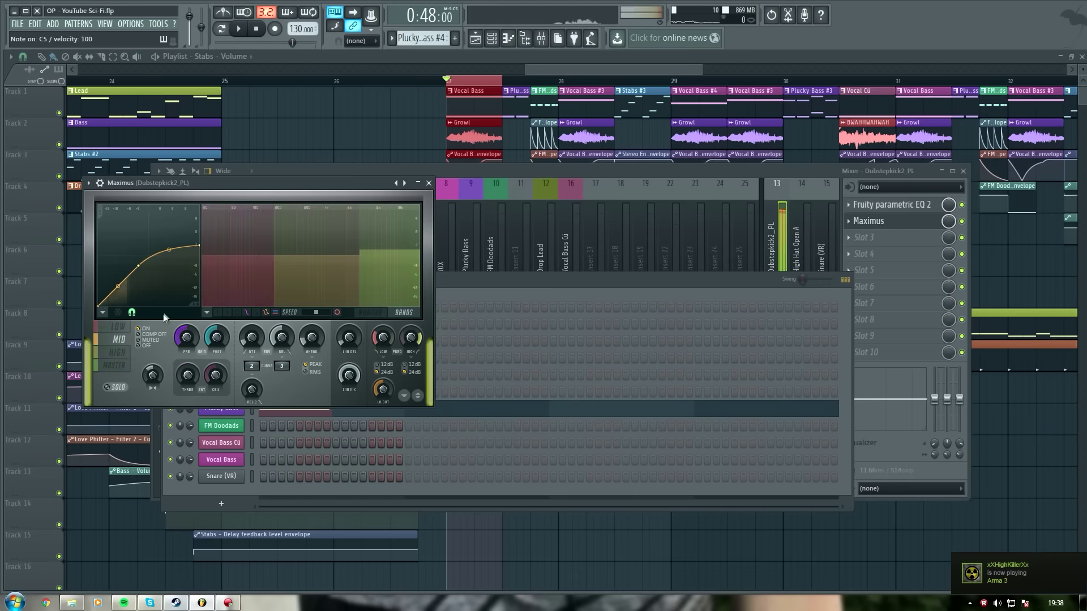
{"action": "key", "text": "z"}
{"action": "key", "text": "z"}
{"action": "left_click_drag", "start_coordinate": [130, 260], "coordinate": [138, 255]}
{"action": "key", "text": "z"}
{"action": "key", "text": "z"}
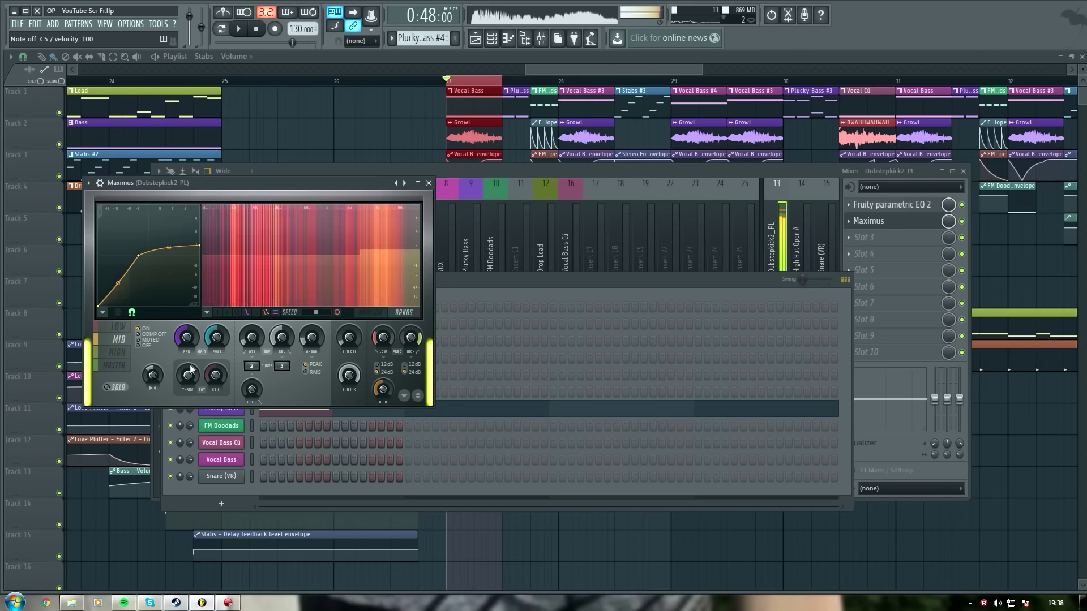
{"action": "left_click", "coordinate": [428, 182]}
Step: Clear the time selection over the first Vocal Bass clip and play the drop from bar 27 with the compressed kick
{"action": "key", "text": "space"}
{"action": "key", "text": "space"}
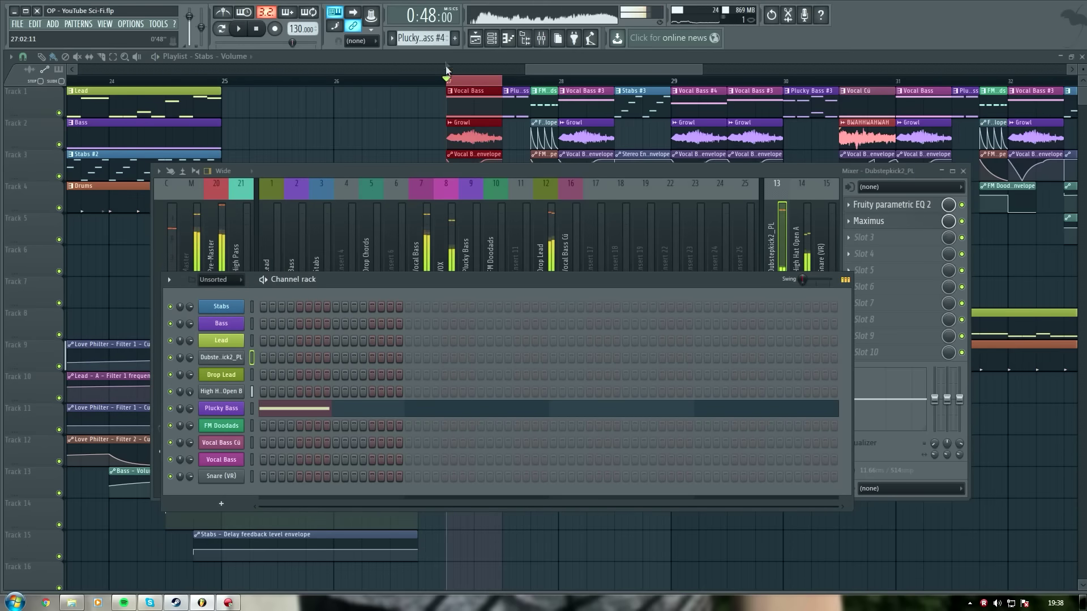
{"action": "left_click", "coordinate": [454, 81]}
{"action": "left_click", "coordinate": [448, 82]}
{"action": "key", "text": "space"}
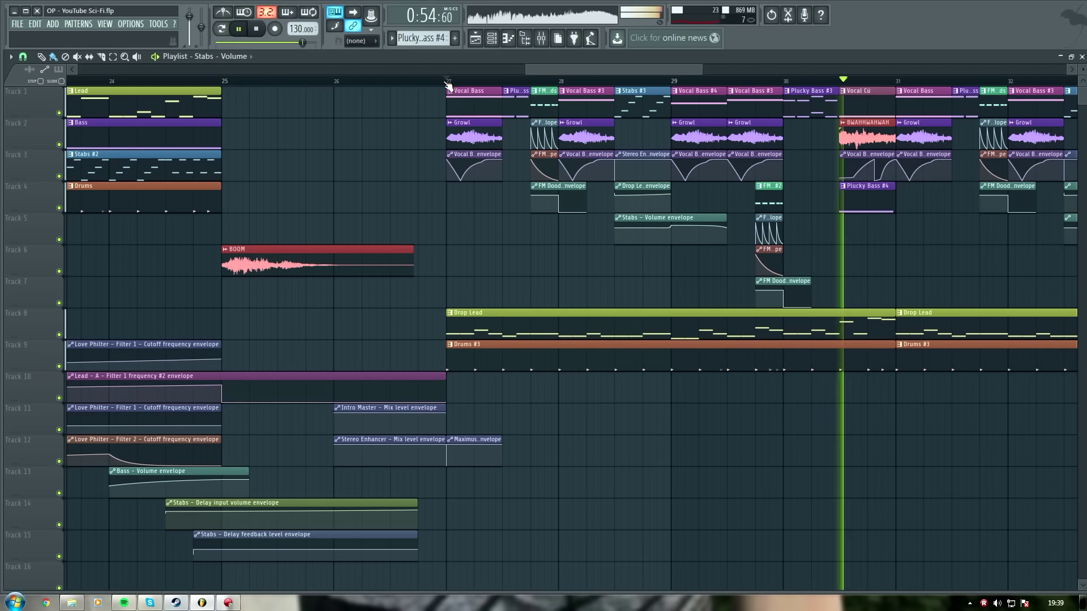
Step: Stop playback and dock the unused Insert 19 mixer track with the left-docked group
{"action": "key", "text": "space"}
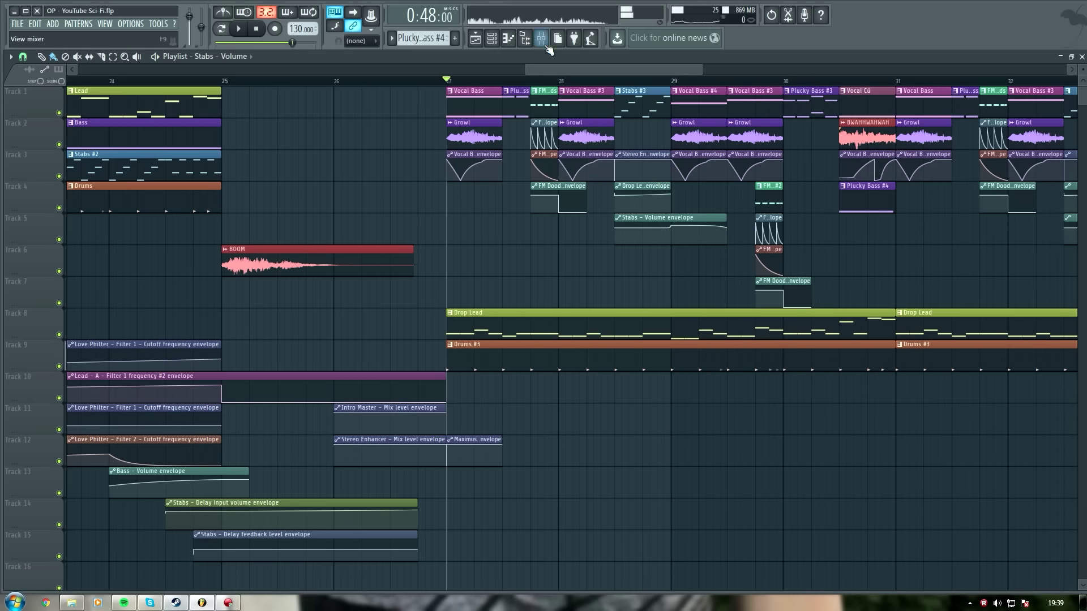
{"action": "left_click", "coordinate": [539, 43]}
{"action": "left_click", "coordinate": [566, 247]}
{"action": "left_click_drag", "start_coordinate": [563, 243], "coordinate": [433, 248]}
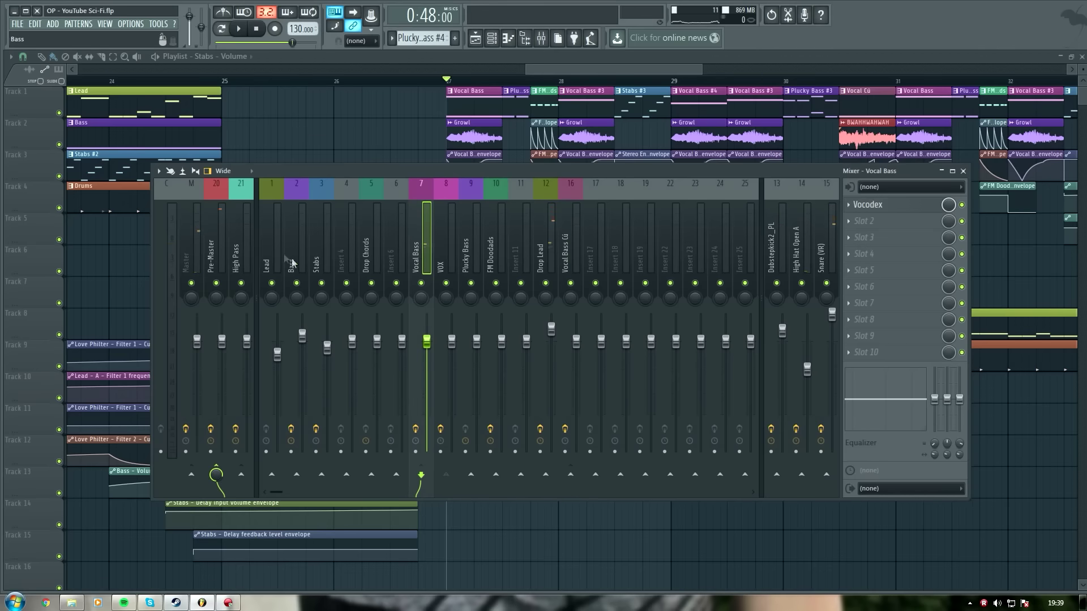
{"action": "right_click", "coordinate": [648, 235]}
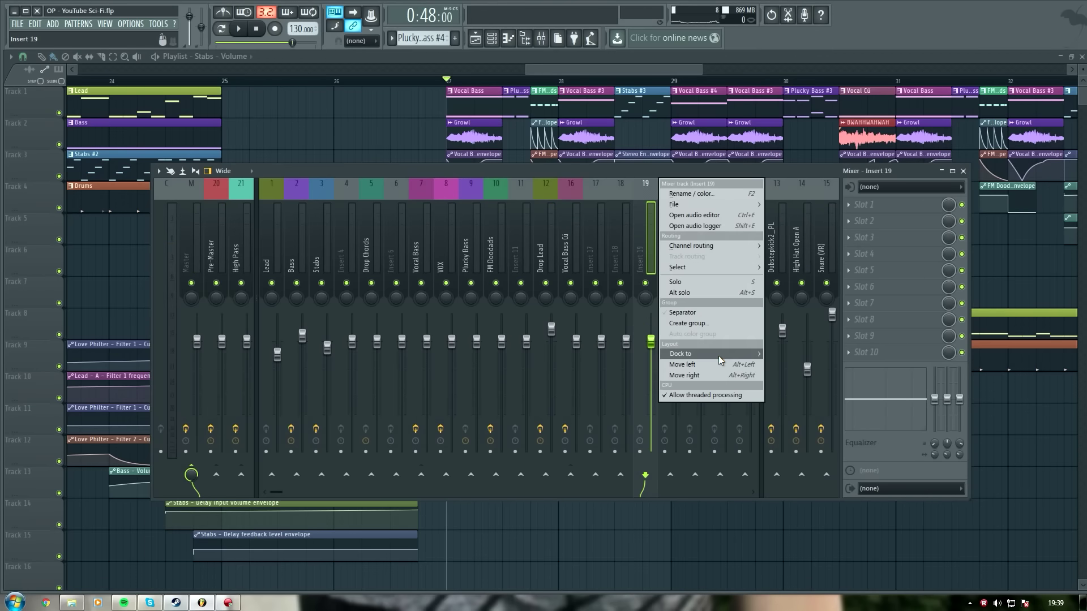
{"action": "left_click", "coordinate": [780, 354]}
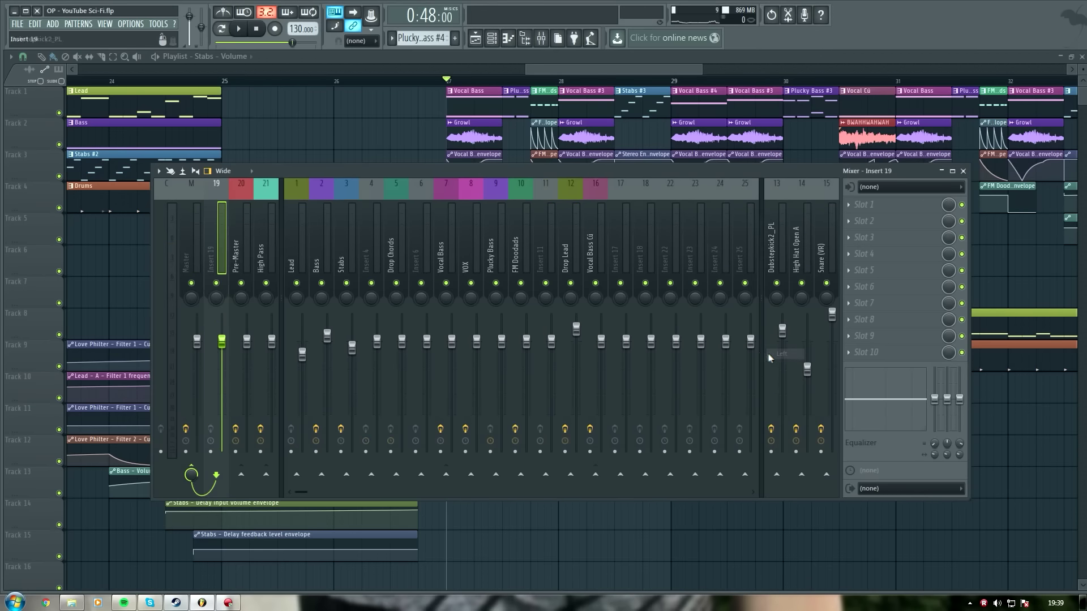
Step: Move the newly docked mixer track after High Pass, name it Sidechain and colour it white
{"action": "left_click_drag", "start_coordinate": [240, 249], "coordinate": [266, 250]}
{"action": "right_click", "coordinate": [266, 249]}
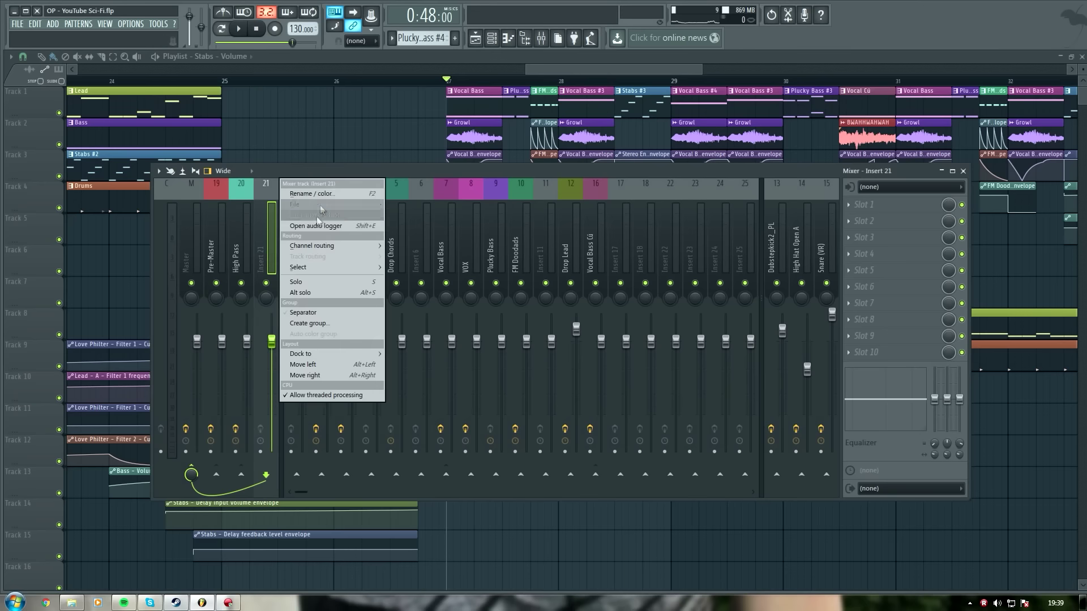
{"action": "left_click", "coordinate": [325, 196]}
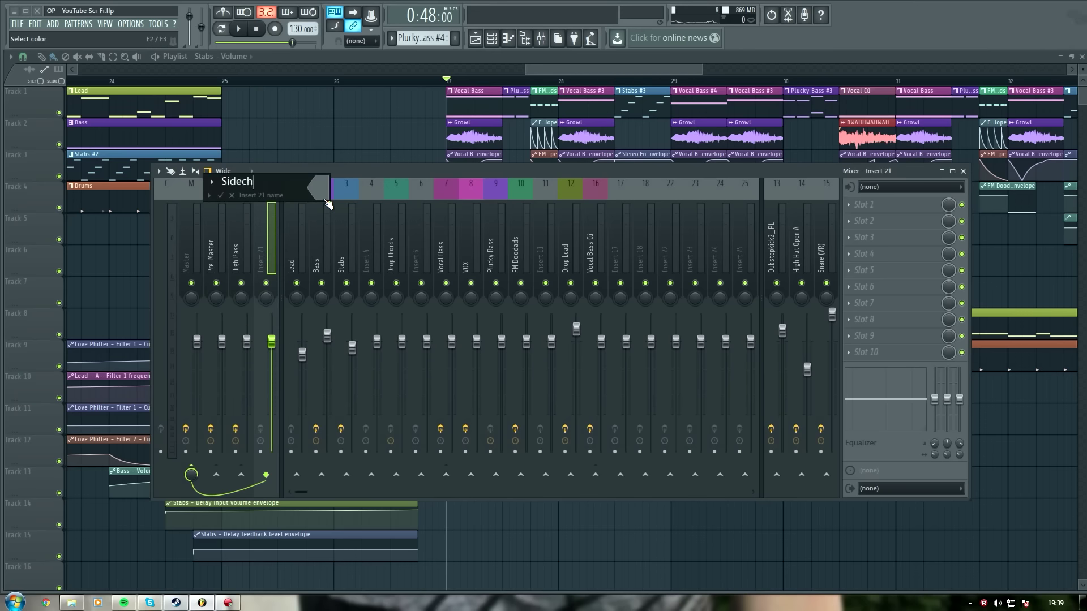
{"action": "left_click", "coordinate": [327, 201]}
{"action": "left_click", "coordinate": [331, 191]}
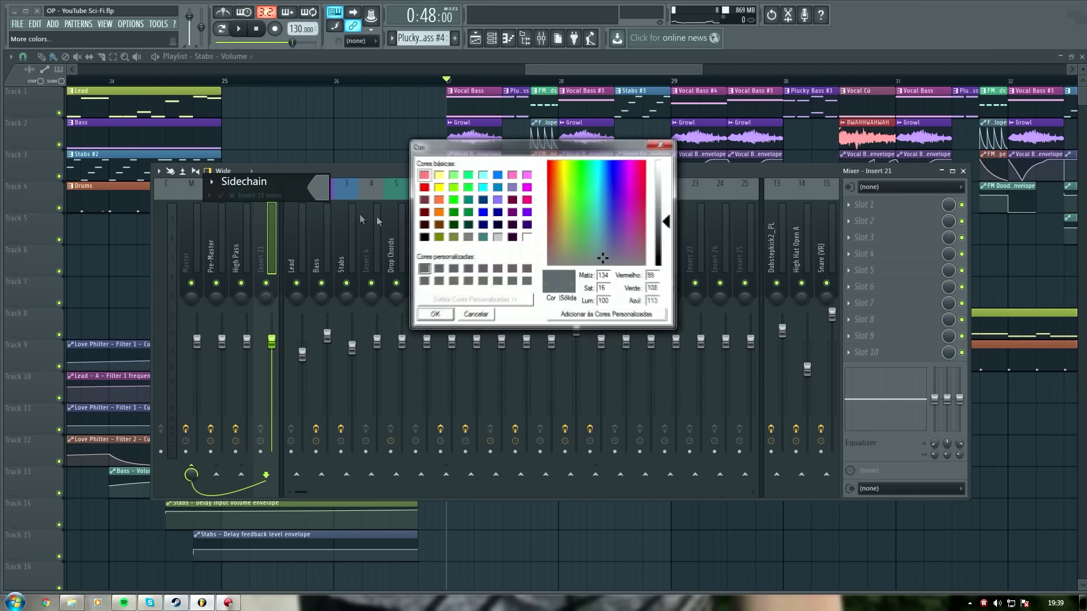
{"action": "left_click", "coordinate": [525, 237]}
{"action": "key", "text": "Return"}
{"action": "key", "text": "Return"}
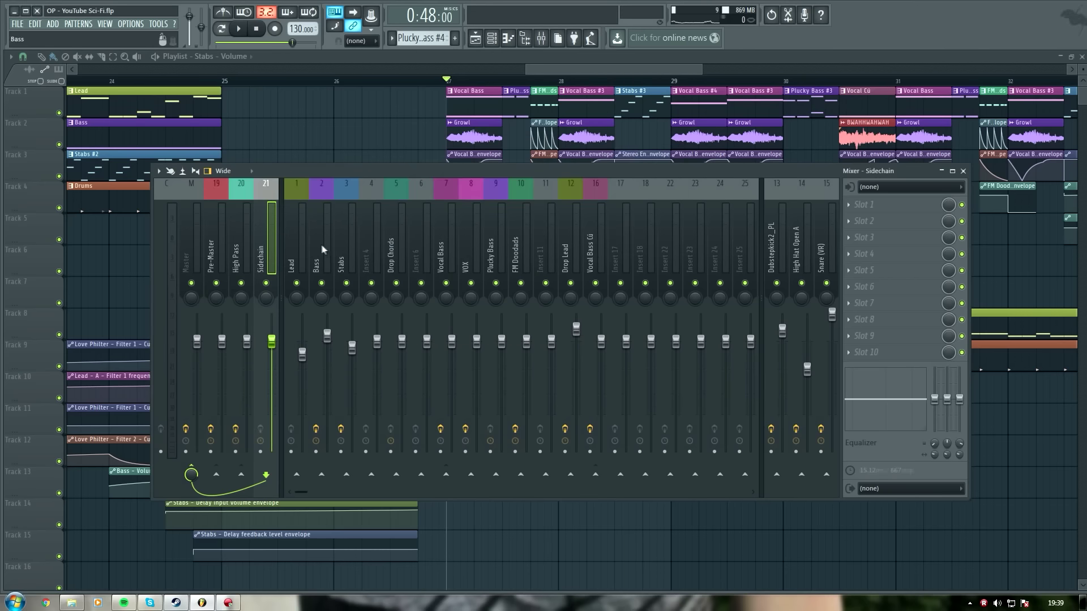
Step: Check the drop and the Pre-Master's Intro Master effect, and route the Sidechain track to Pre-Master instead of Master
{"action": "key", "text": "space"}
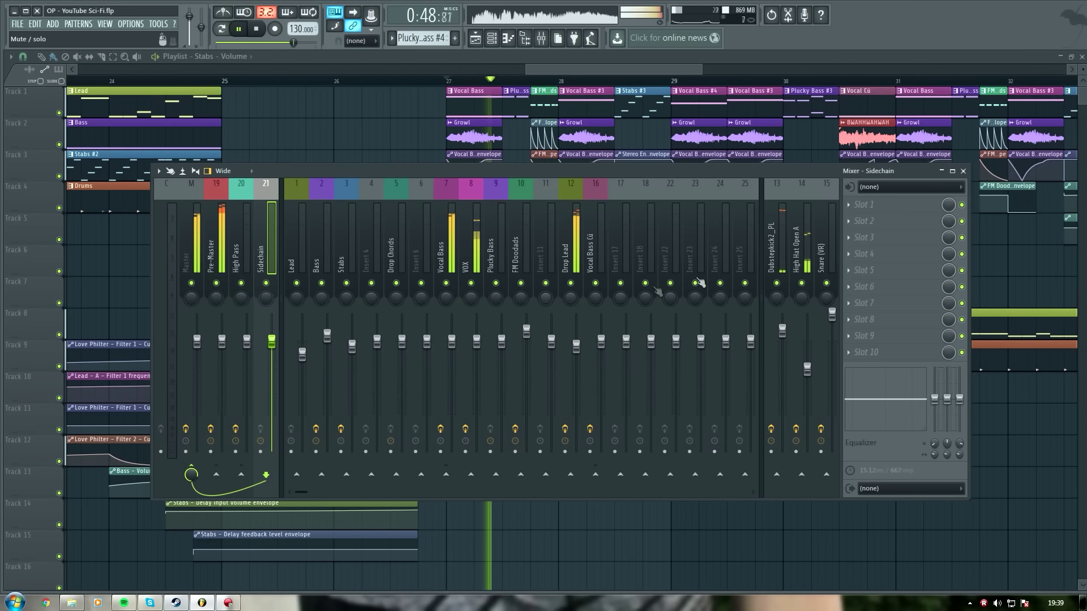
{"action": "left_click", "coordinate": [447, 245]}
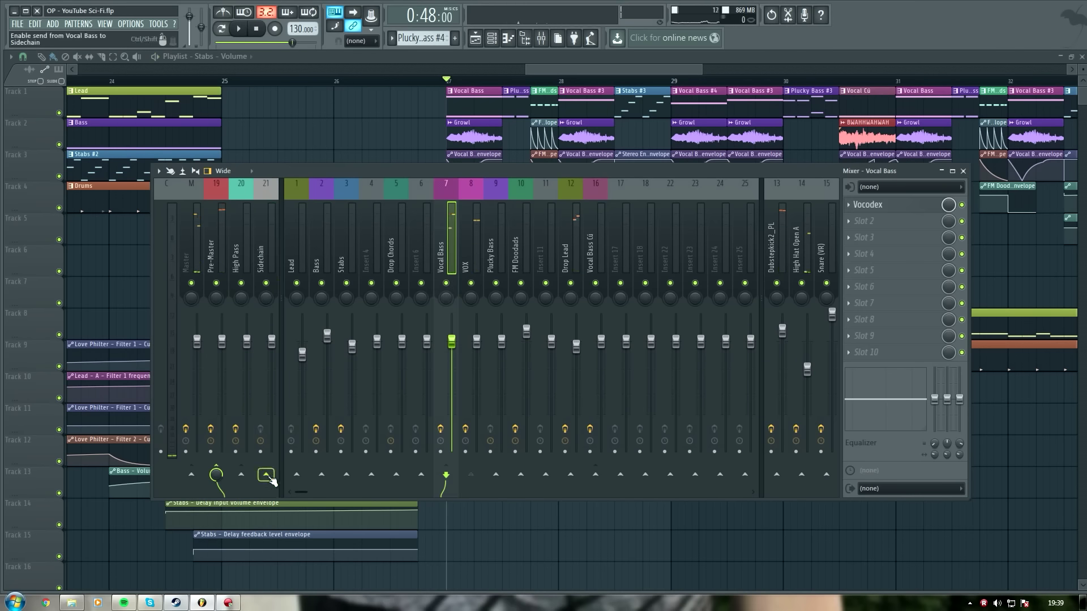
{"action": "left_click", "coordinate": [260, 256]}
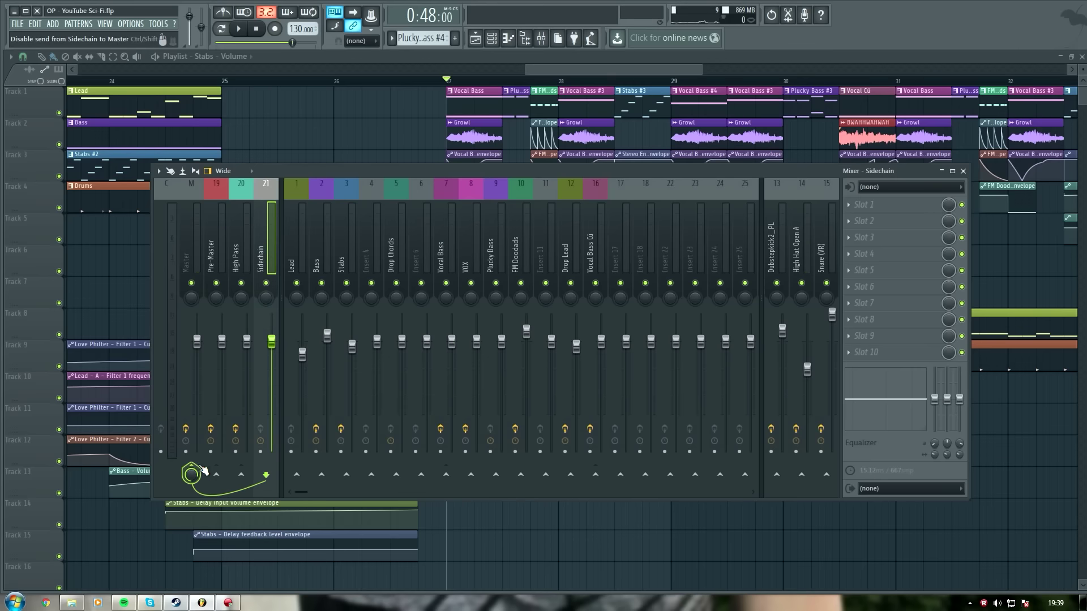
{"action": "left_click", "coordinate": [209, 252]}
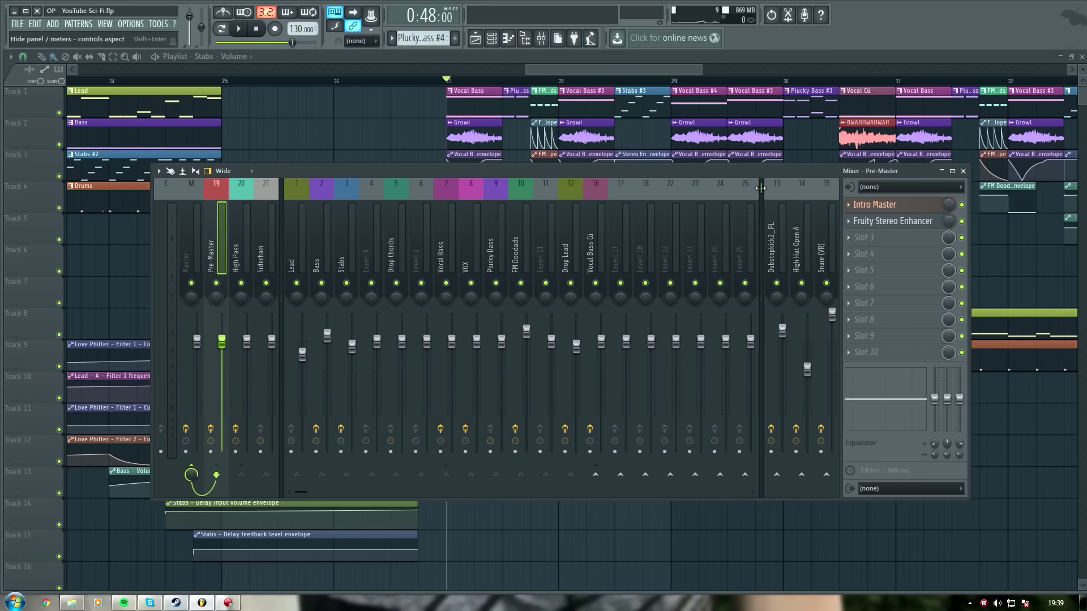
{"action": "left_click", "coordinate": [886, 205]}
{"action": "left_click", "coordinate": [416, 172]}
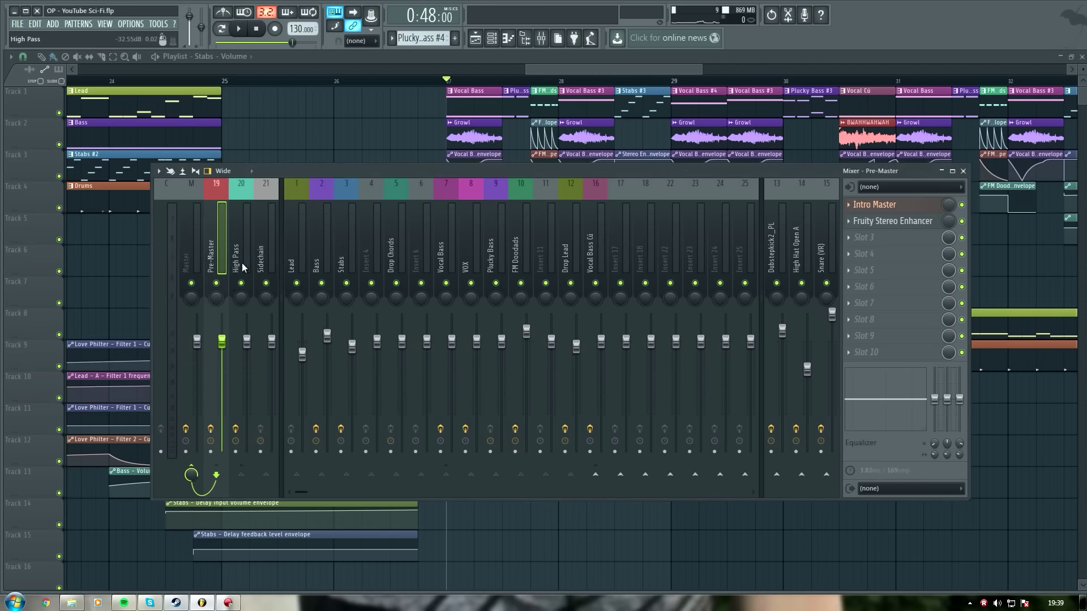
{"action": "left_click", "coordinate": [271, 249]}
Step: Route Vocal Bass, Plucky Bass, Drop Lead and Vocal Bass Cü to the Sidechain track, and sidechain the Dubstepkick2_PL track to it
{"action": "left_click", "coordinate": [448, 242]}
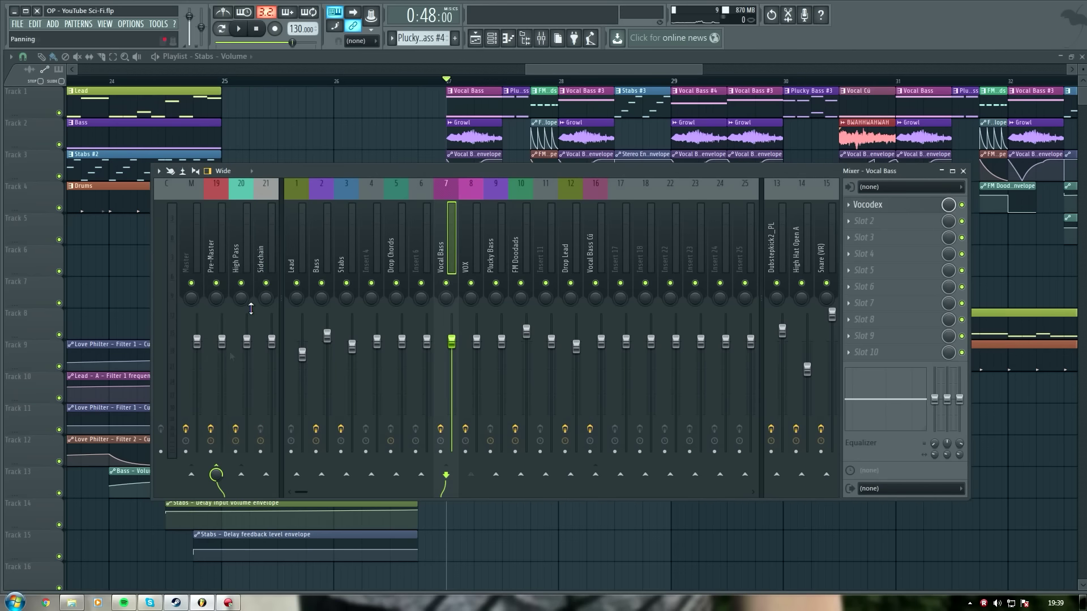
{"action": "key", "text": "space"}
{"action": "left_click", "coordinate": [497, 250]}
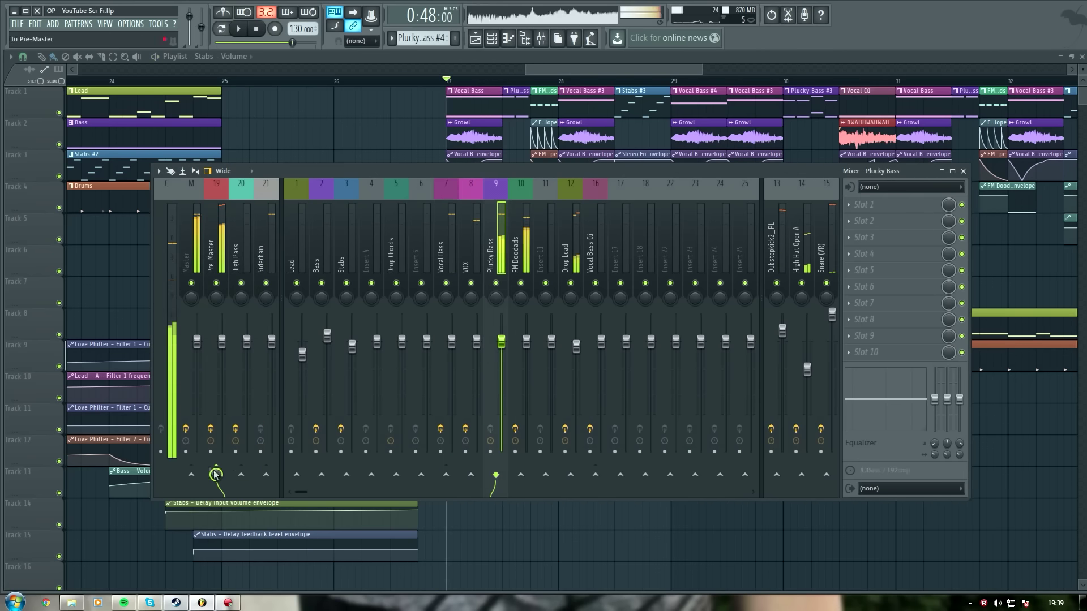
{"action": "left_click", "coordinate": [521, 243]}
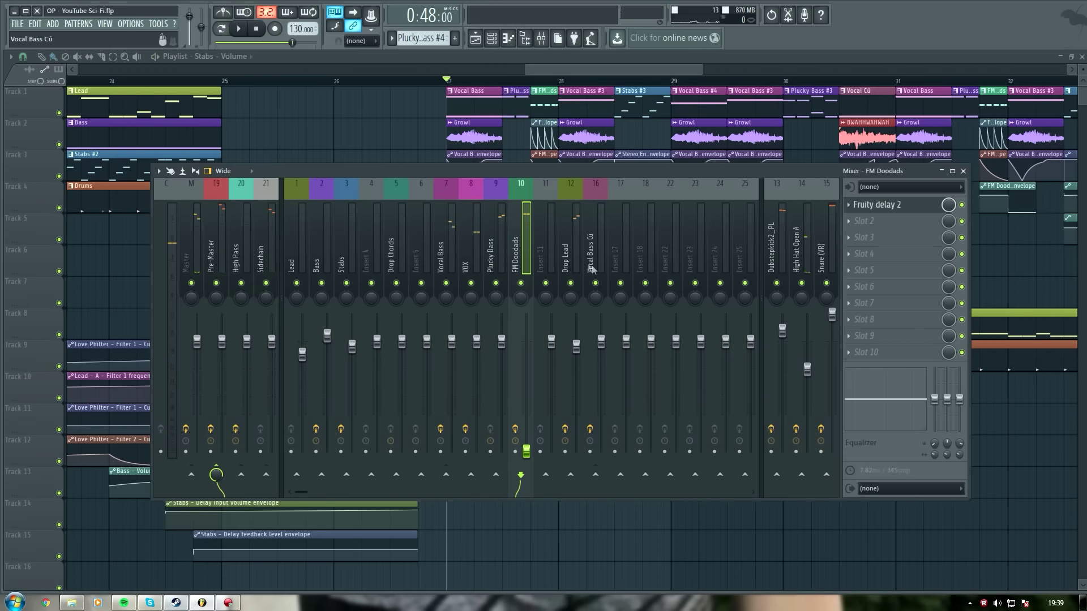
{"action": "left_click", "coordinate": [568, 249]}
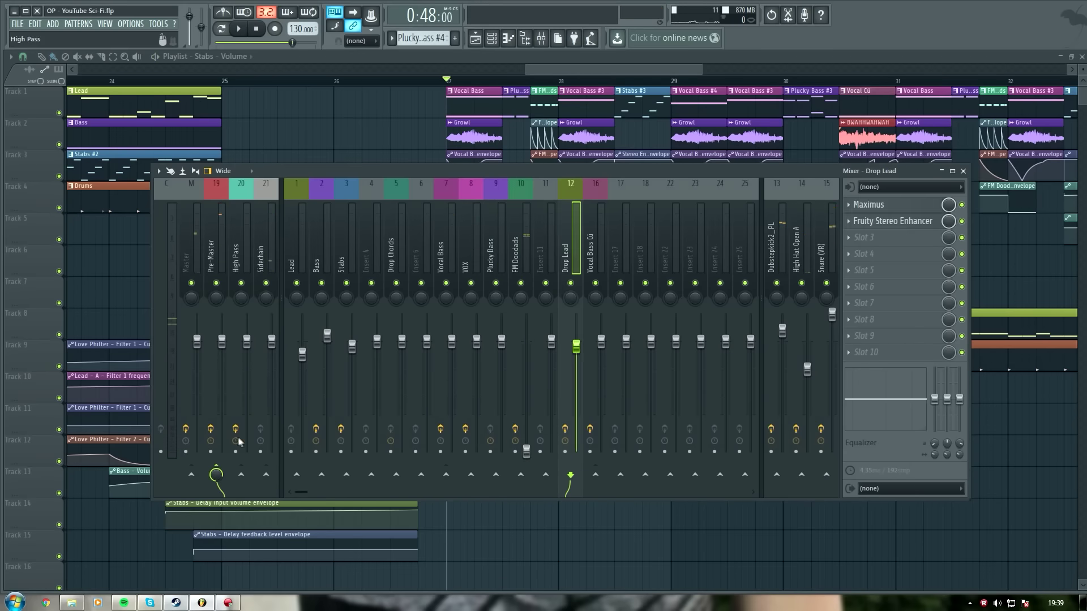
{"action": "left_click", "coordinate": [591, 248]}
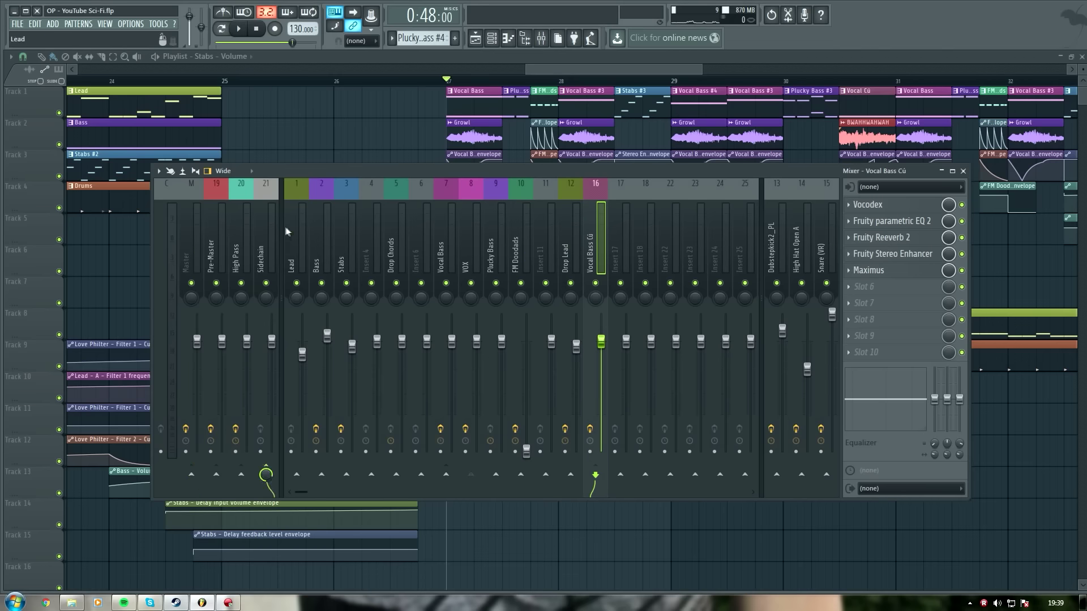
{"action": "left_click", "coordinate": [268, 233]}
{"action": "left_click", "coordinate": [776, 248]}
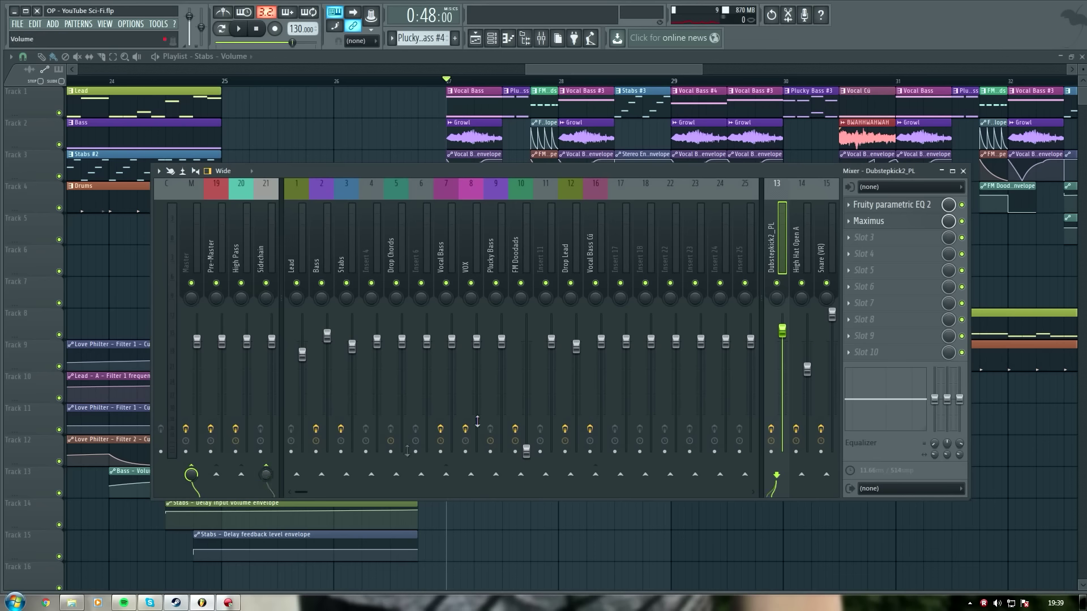
Step: Add Fruity Limiter to the first slot of the Sidechain track and set its compressor's sidechain input to Dubstepkick2_PL
{"action": "left_click", "coordinate": [272, 252]}
{"action": "left_click", "coordinate": [862, 204]}
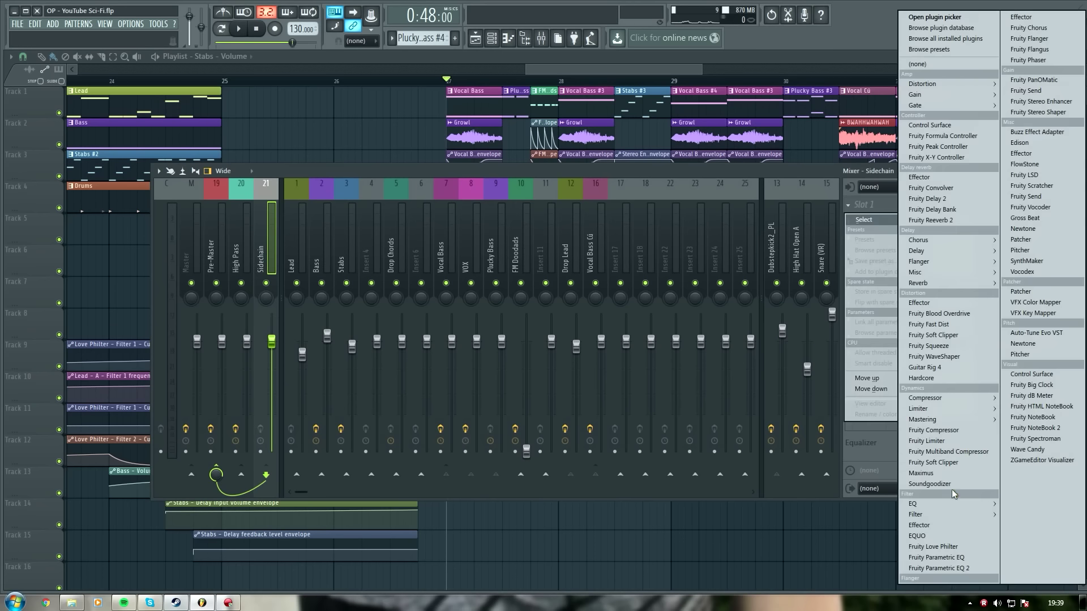
{"action": "mouse_move", "coordinate": [935, 408]}
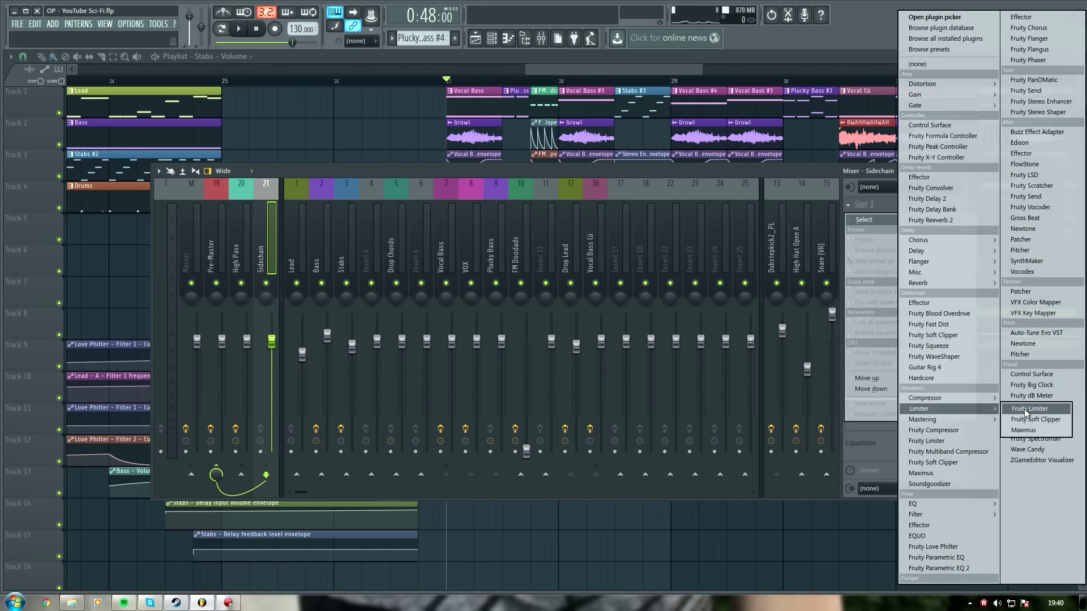
{"action": "left_click", "coordinate": [1030, 409]}
{"action": "left_click_drag", "start_coordinate": [189, 114], "coordinate": [611, 170]}
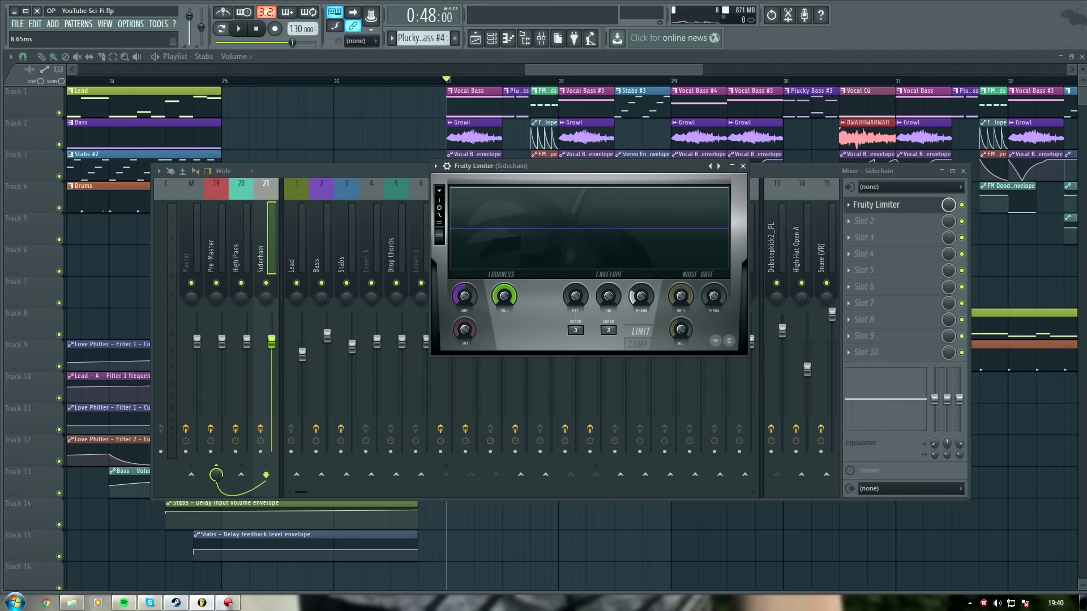
{"action": "left_click", "coordinate": [604, 331]}
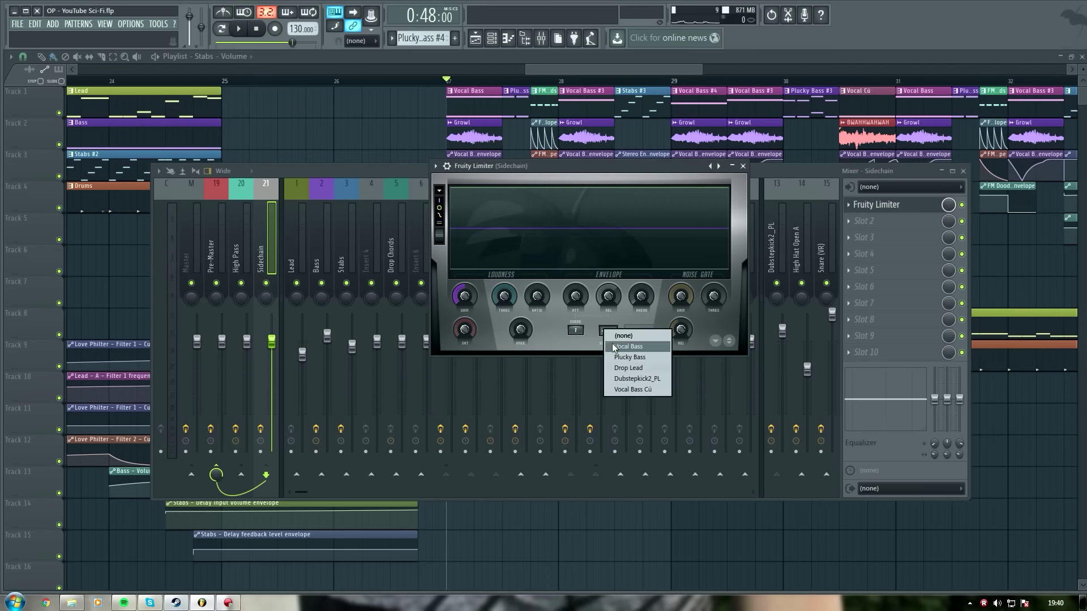
{"action": "left_click", "coordinate": [657, 380]}
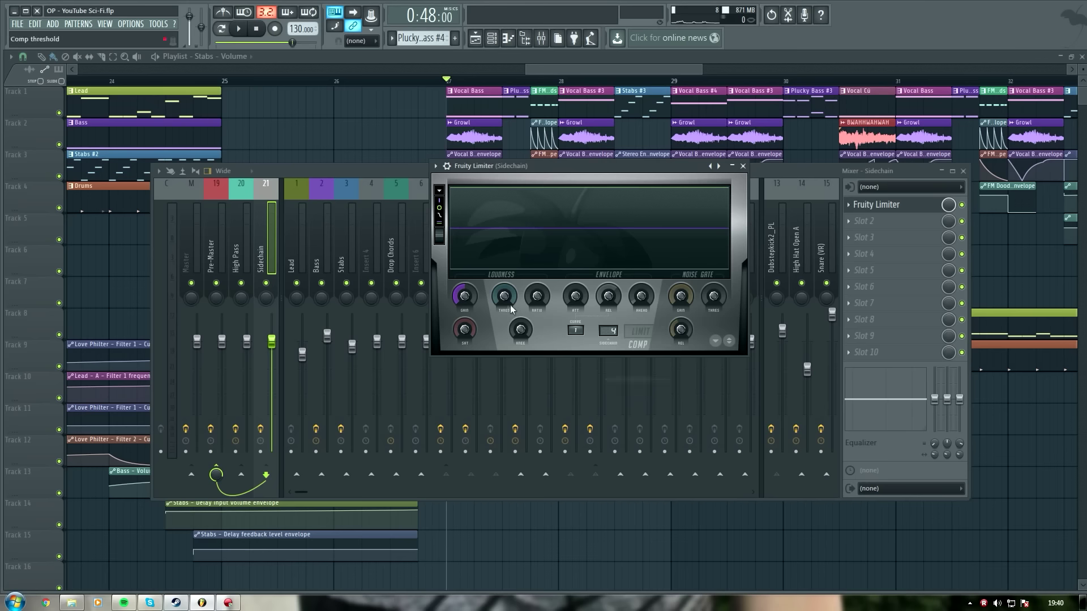
Step: Adjust the Fruity Limiter's compressor threshold, ratio and release while auditioning the drop, and close the plugin
{"action": "key", "text": "space"}
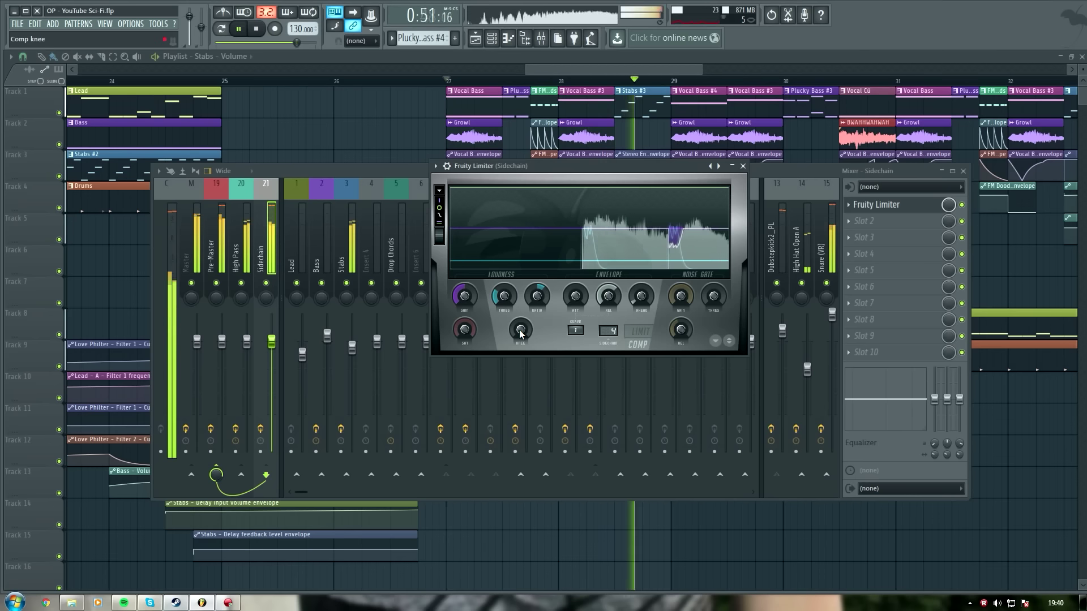
{"action": "key", "text": "space"}
{"action": "key", "text": "space"}
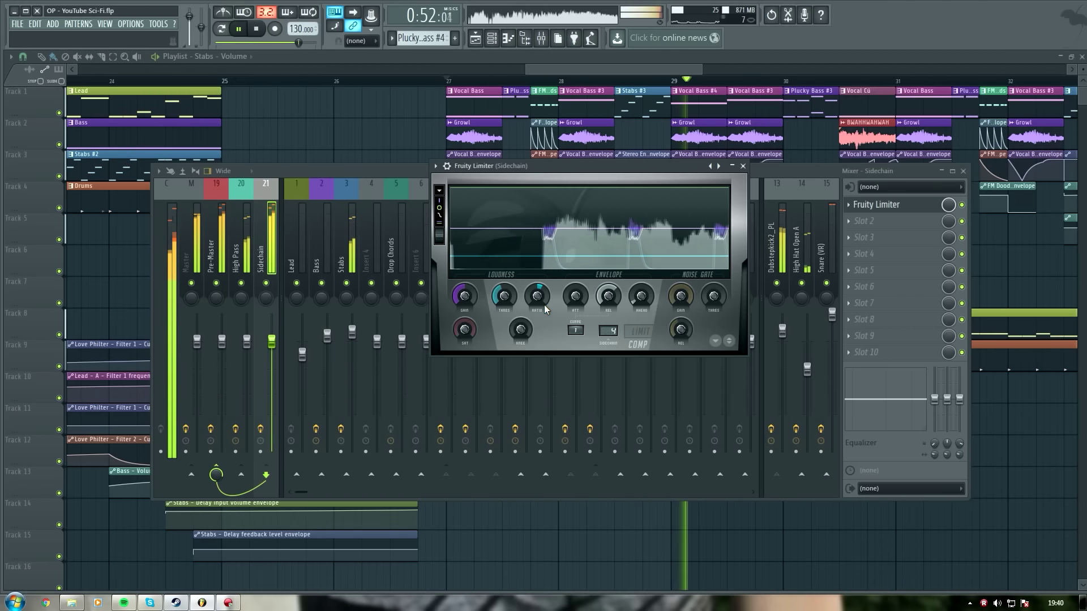
{"action": "key", "text": "space"}
{"action": "left_click", "coordinate": [743, 166]}
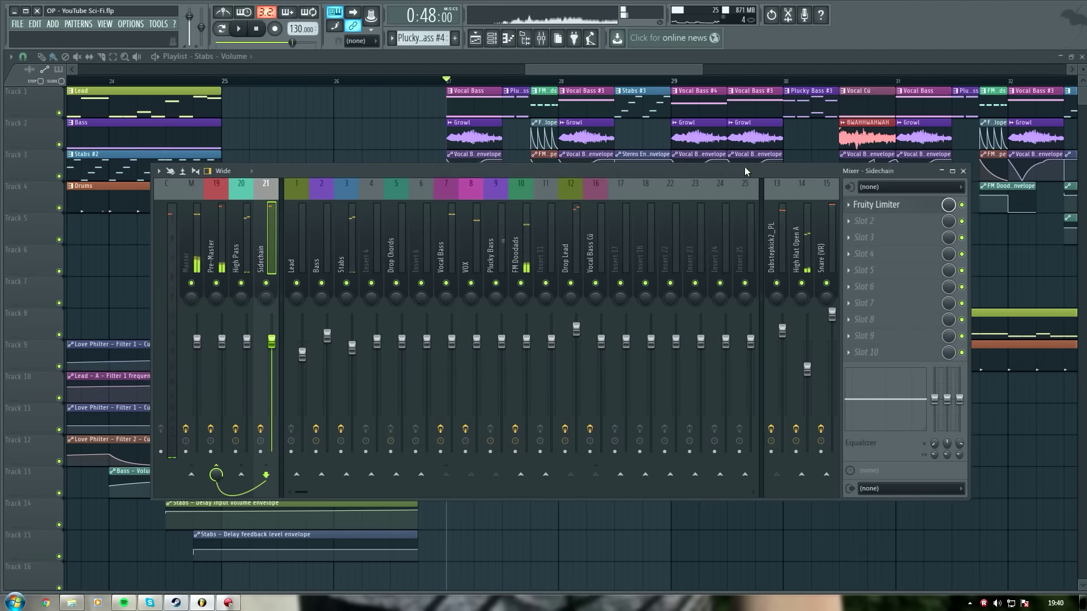
Step: Raise the Low band pre gain to 10.0 dB in the kick track's Maximus while auditioning the drop, and close the plugin
{"action": "left_click", "coordinate": [786, 236]}
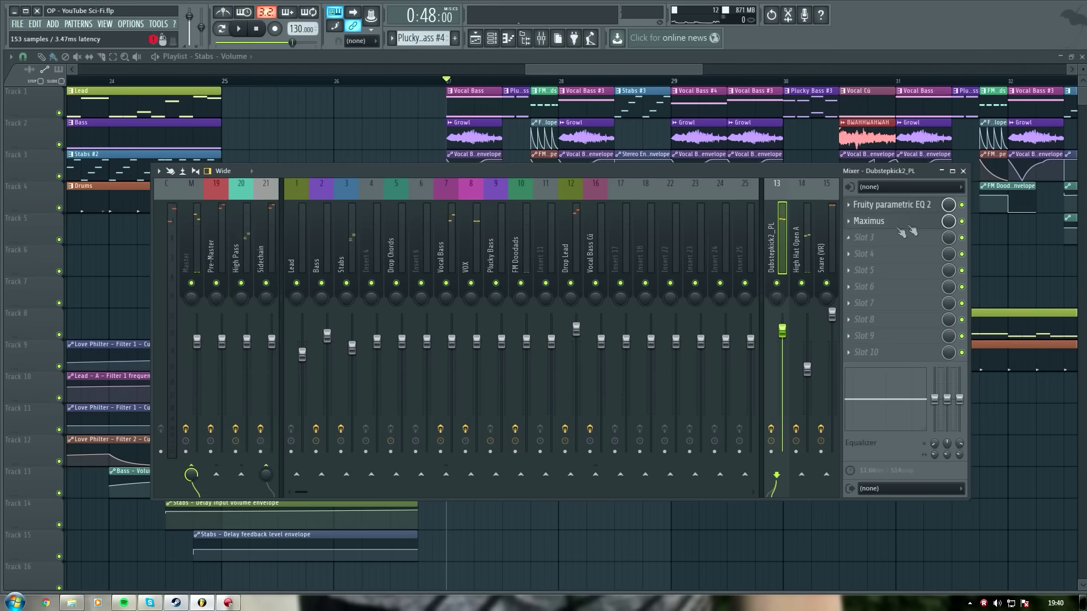
{"action": "left_click", "coordinate": [906, 223]}
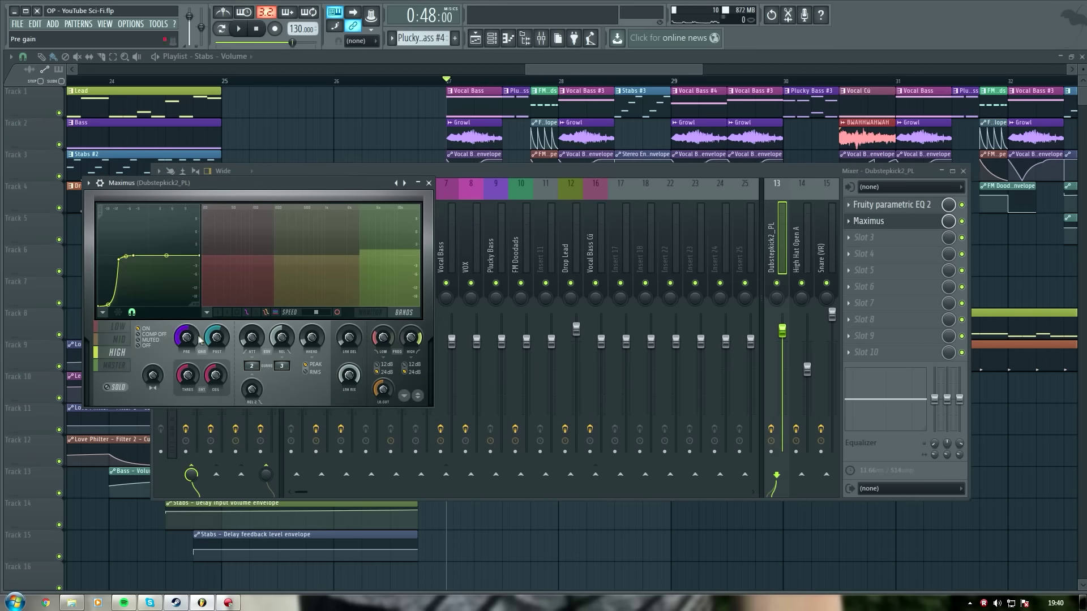
{"action": "key", "text": "space"}
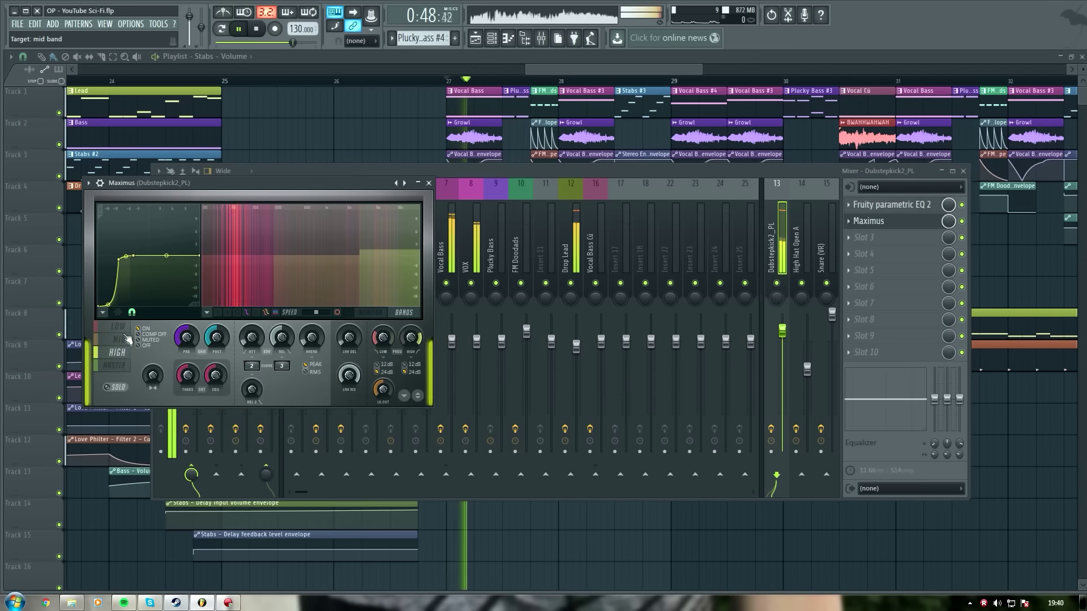
{"action": "key", "text": "space"}
{"action": "left_click", "coordinate": [118, 327]}
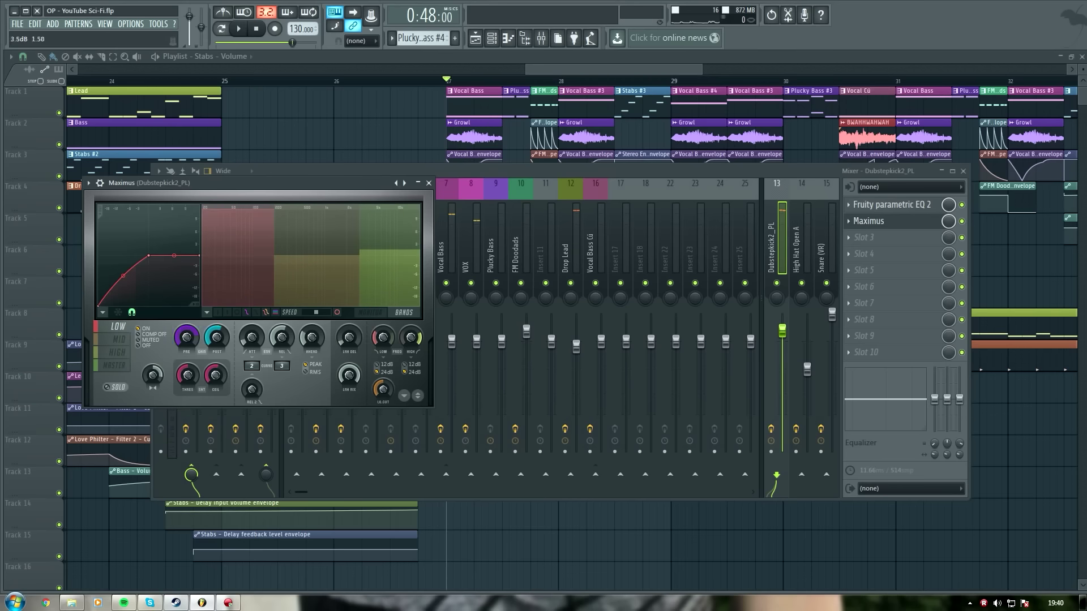
{"action": "key", "text": "space"}
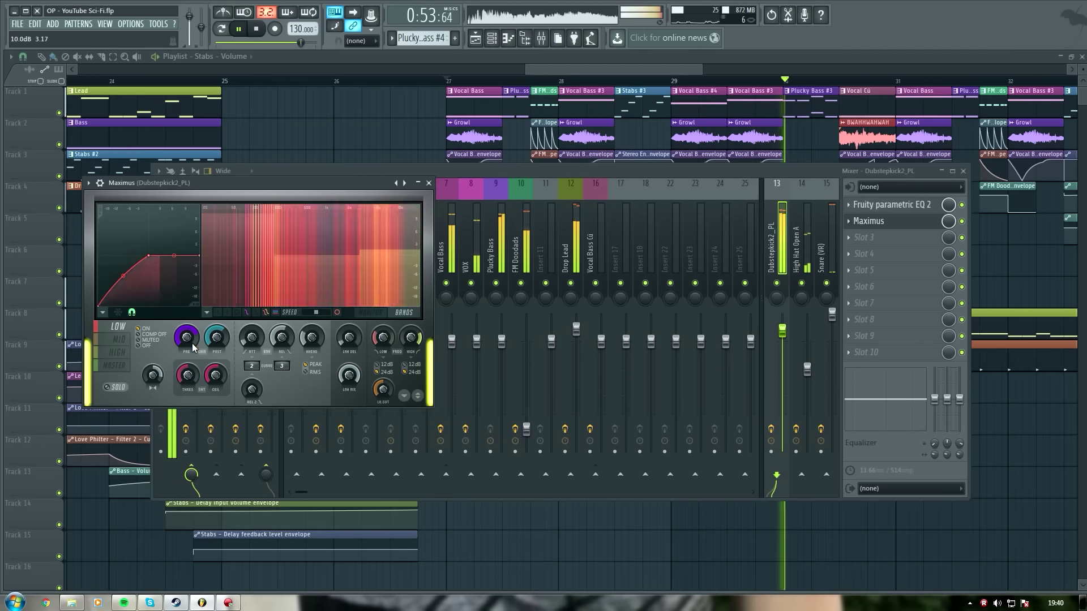
{"action": "left_click", "coordinate": [429, 183]}
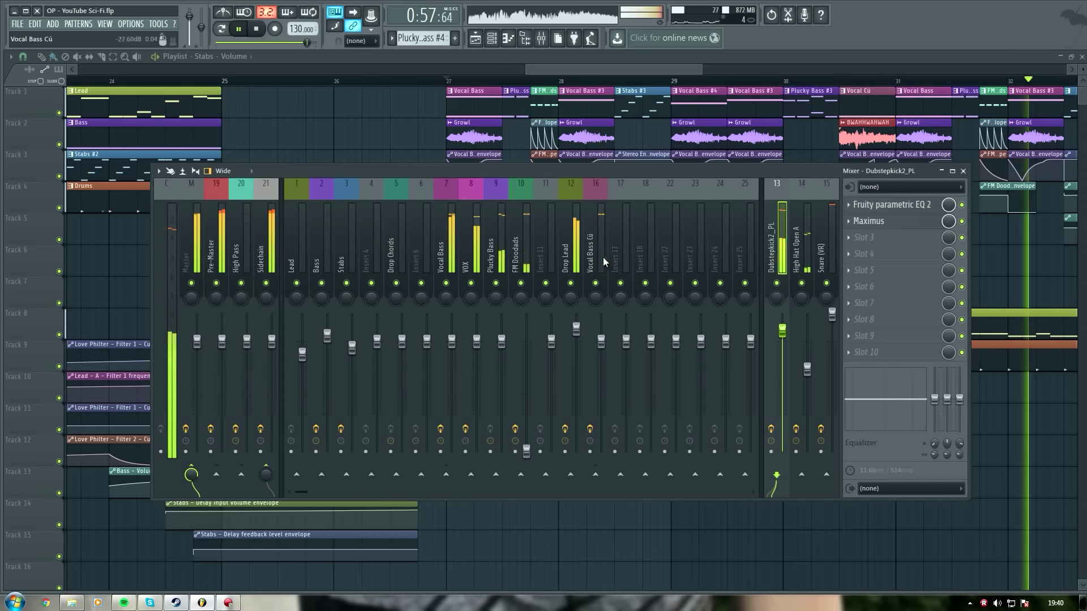
Step: Reopen the Sidechain track's Fruity Limiter and adjust its compressor threshold, attack and release while auditioning the drop
{"action": "left_click", "coordinate": [263, 243]}
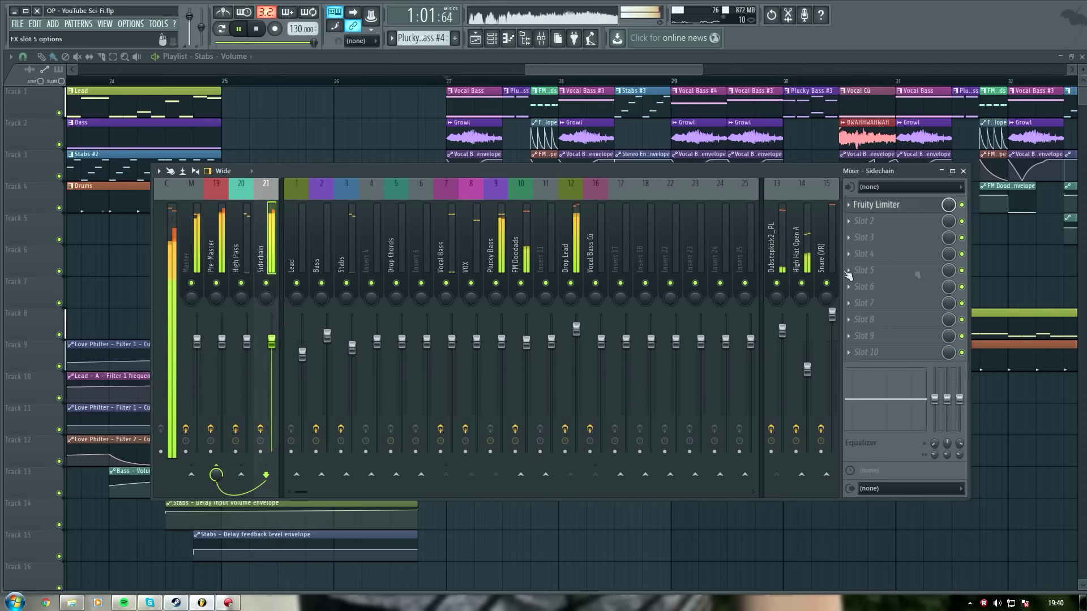
{"action": "left_click", "coordinate": [927, 212]}
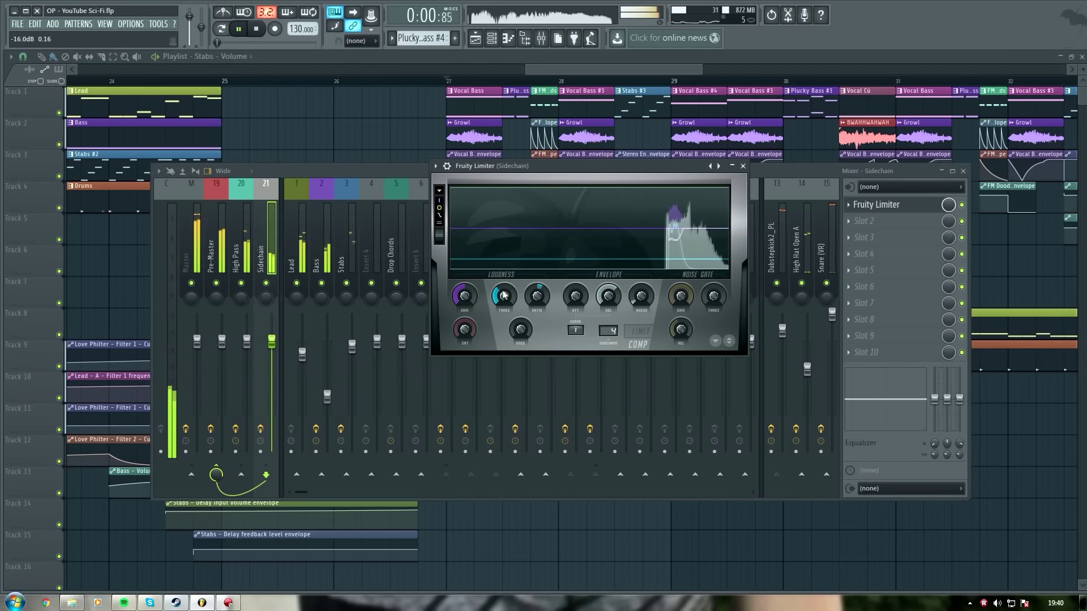
{"action": "left_click_drag", "start_coordinate": [505, 295], "coordinate": [504, 292]}
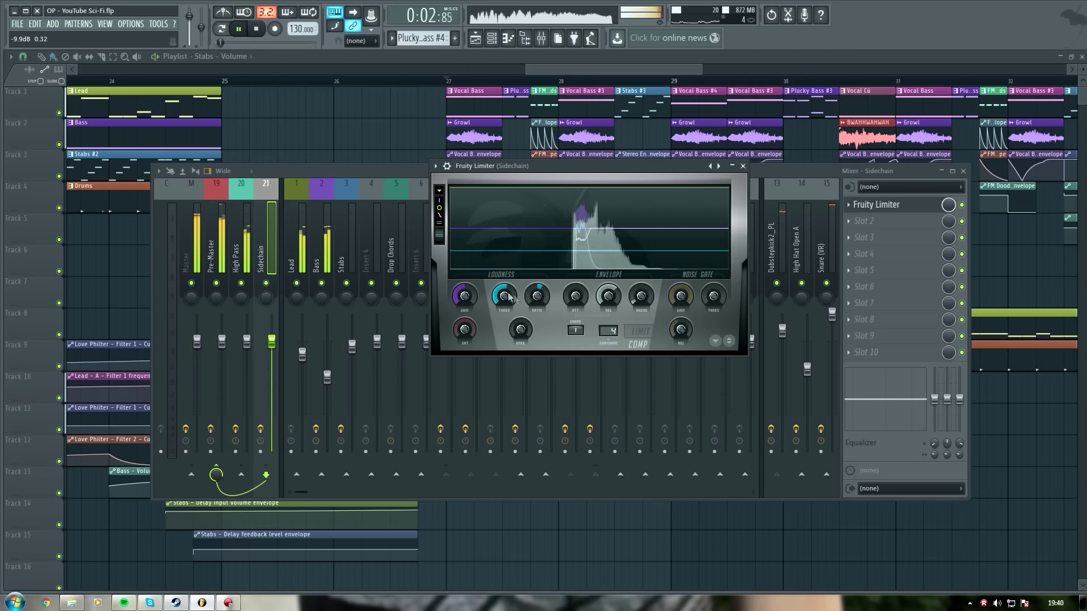
{"action": "key", "text": "space"}
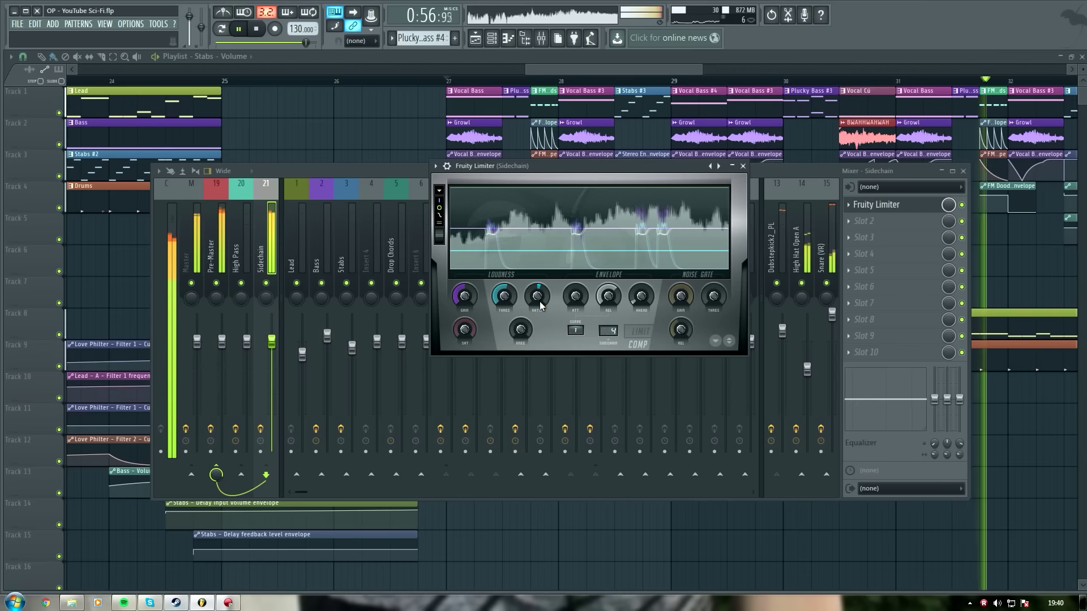
{"action": "left_click_drag", "start_coordinate": [498, 303], "coordinate": [498, 317]}
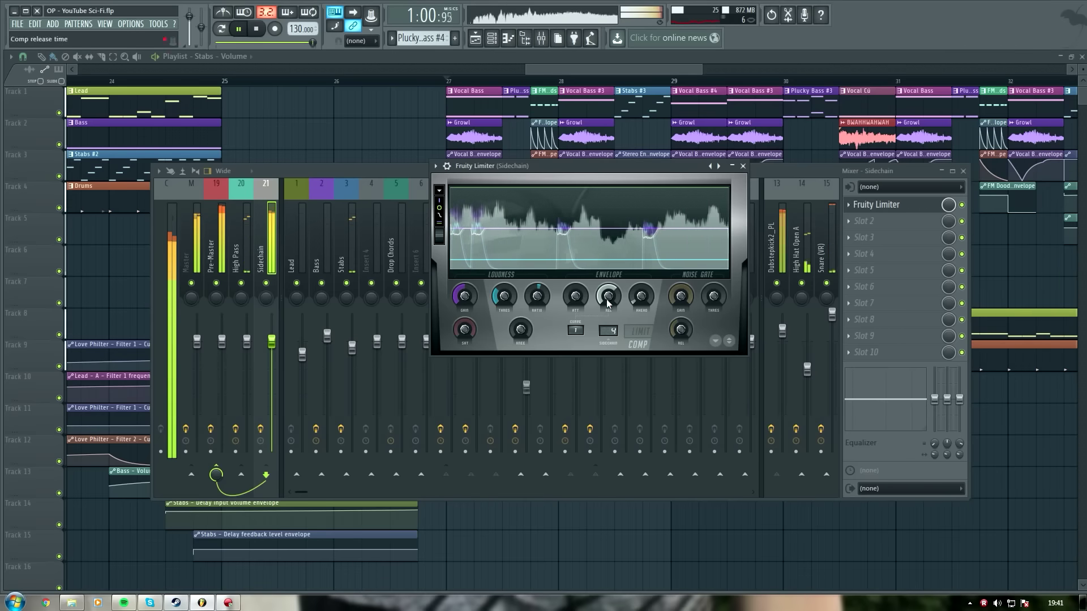
{"action": "left_click_drag", "start_coordinate": [580, 305], "coordinate": [580, 297]}
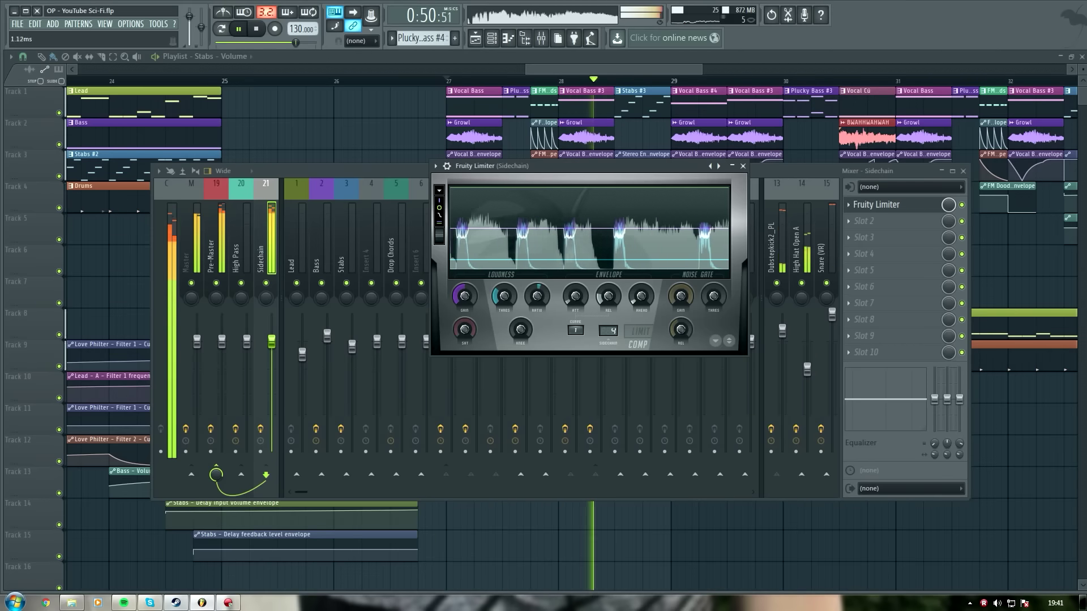
{"action": "left_click_drag", "start_coordinate": [608, 300], "coordinate": [607, 297]}
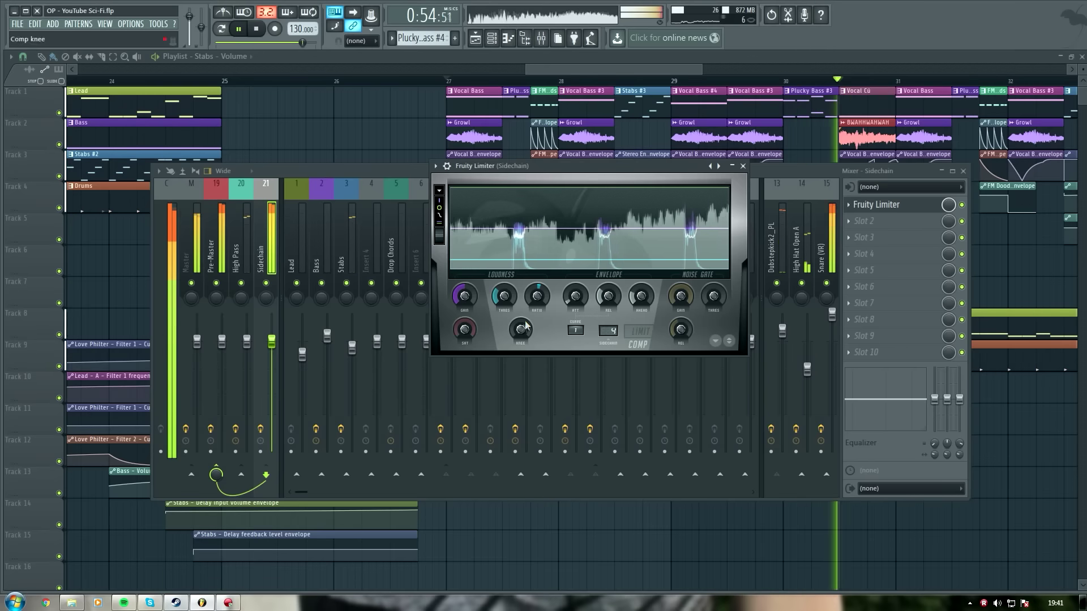
Step: Fine-tune the Fruity Limiter's compressor threshold, ratio and release against the playing drop, stop playback and return to the playlist
{"action": "left_click_drag", "start_coordinate": [537, 297], "coordinate": [503, 303]}
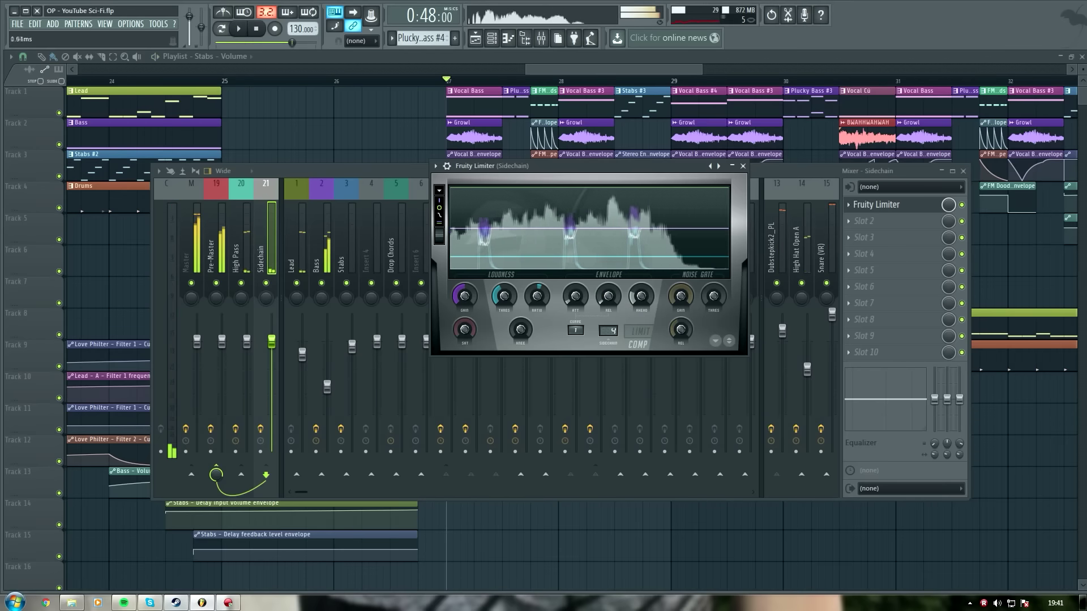
{"action": "left_click_drag", "start_coordinate": [504, 298], "coordinate": [504, 309]}
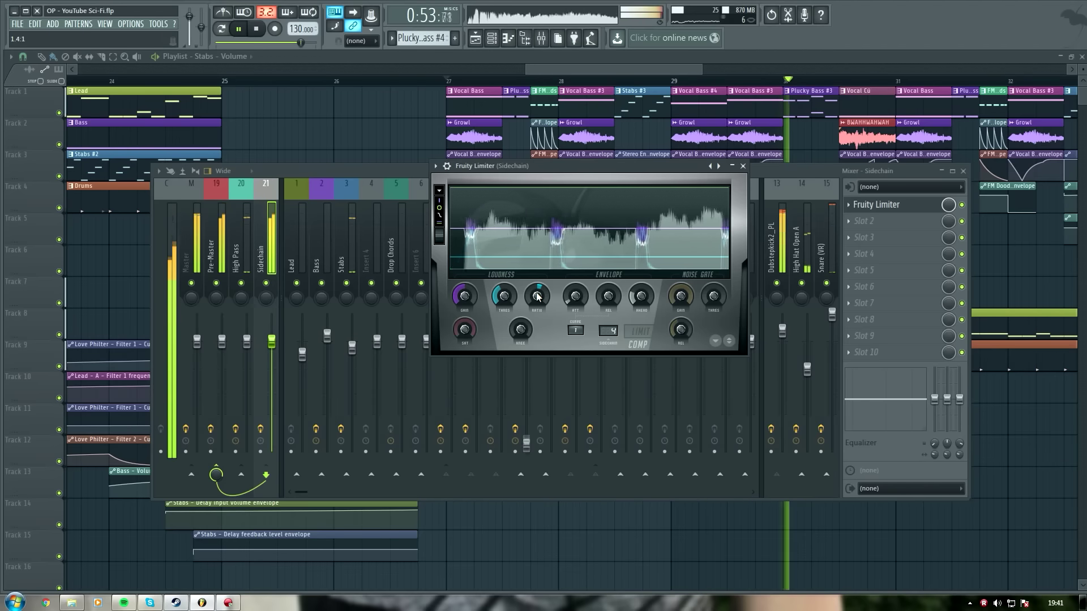
{"action": "left_click_drag", "start_coordinate": [539, 296], "coordinate": [540, 291]}
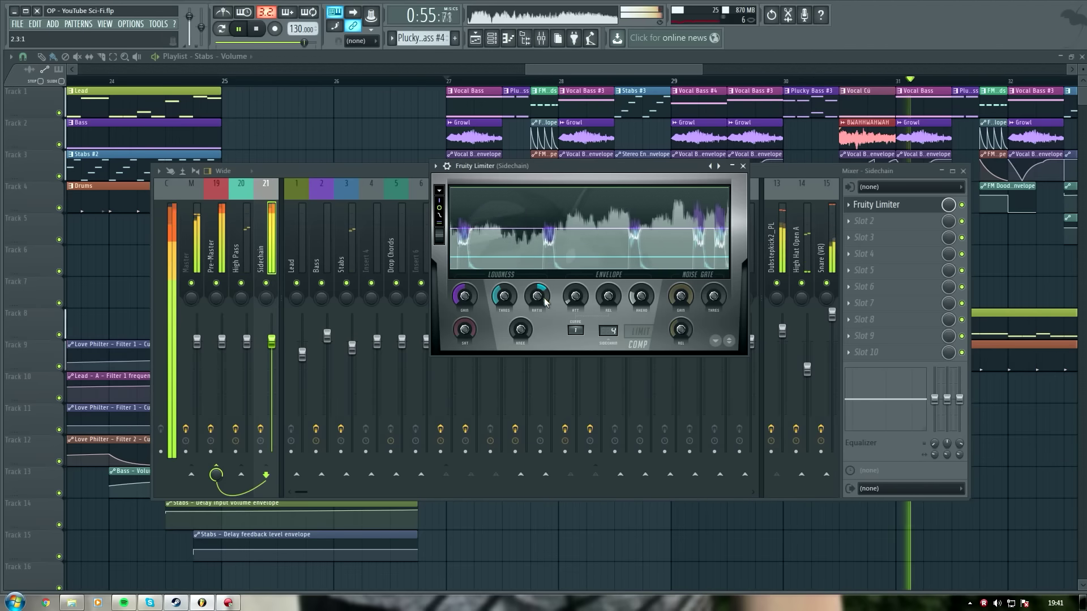
{"action": "left_click_drag", "start_coordinate": [613, 298], "coordinate": [613, 288]}
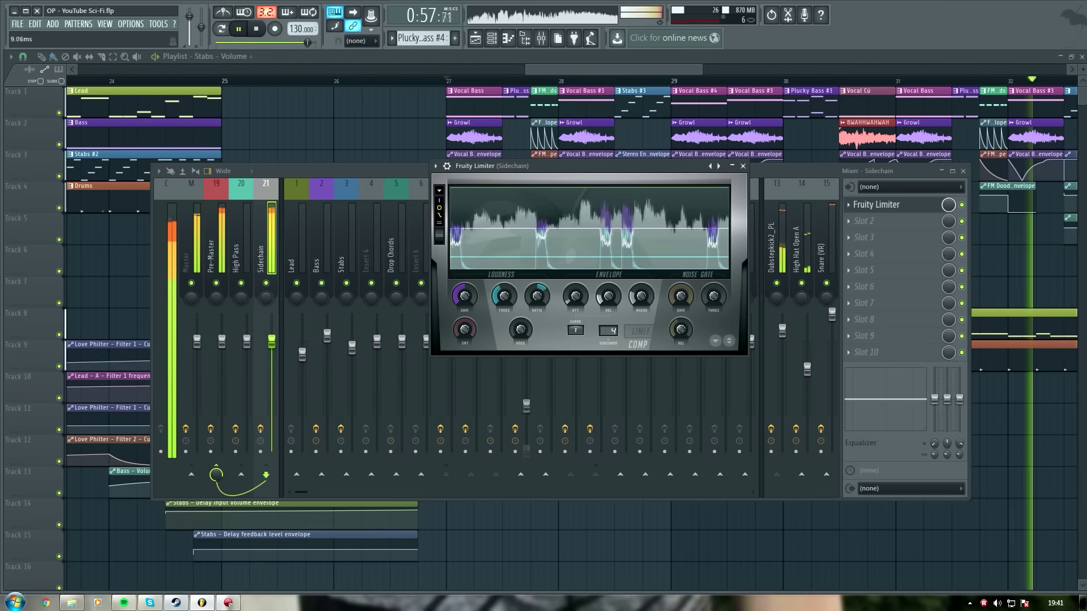
{"action": "left_click_drag", "start_coordinate": [539, 297], "coordinate": [552, 295]}
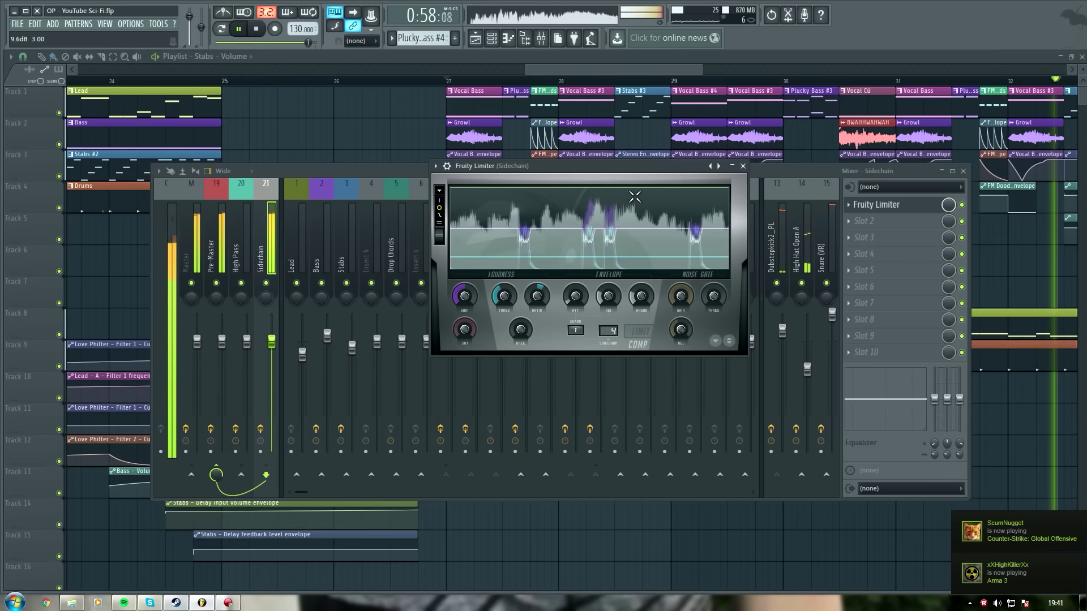
{"action": "key", "text": "space"}
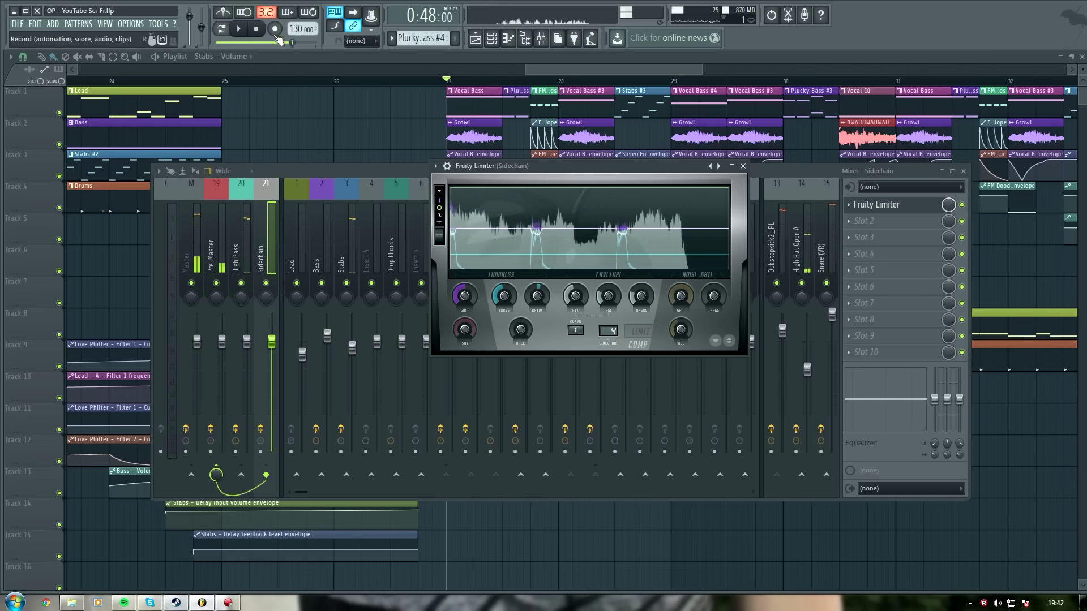
{"action": "left_click", "coordinate": [256, 29]}
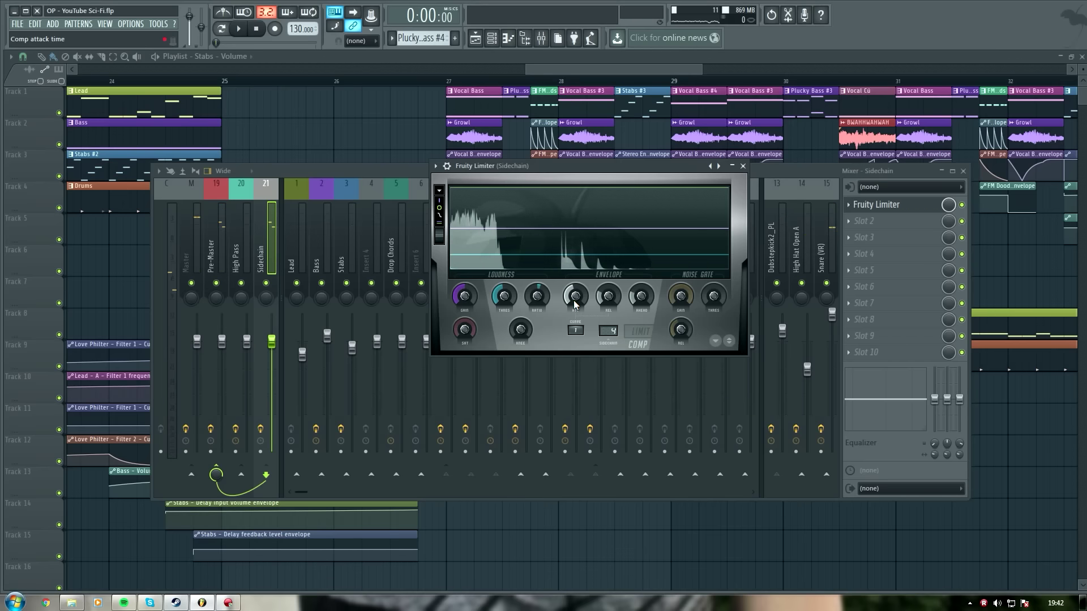
{"action": "left_click", "coordinate": [641, 70]}
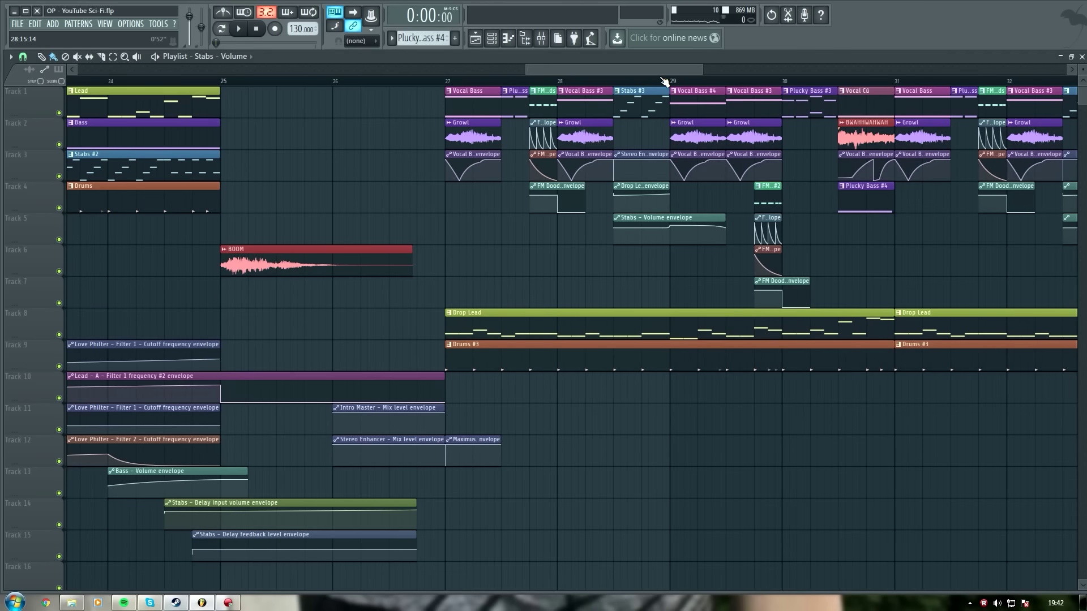
Step: Audition the drop with the Drums #3 track muted, mute the Drop Lead track as well for another listen, and unmute both
{"action": "scroll", "coordinate": [671, 82], "scroll_direction": "down", "scroll_amount": 3}
{"action": "scroll", "coordinate": [673, 85], "scroll_direction": "up", "scroll_amount": 3}
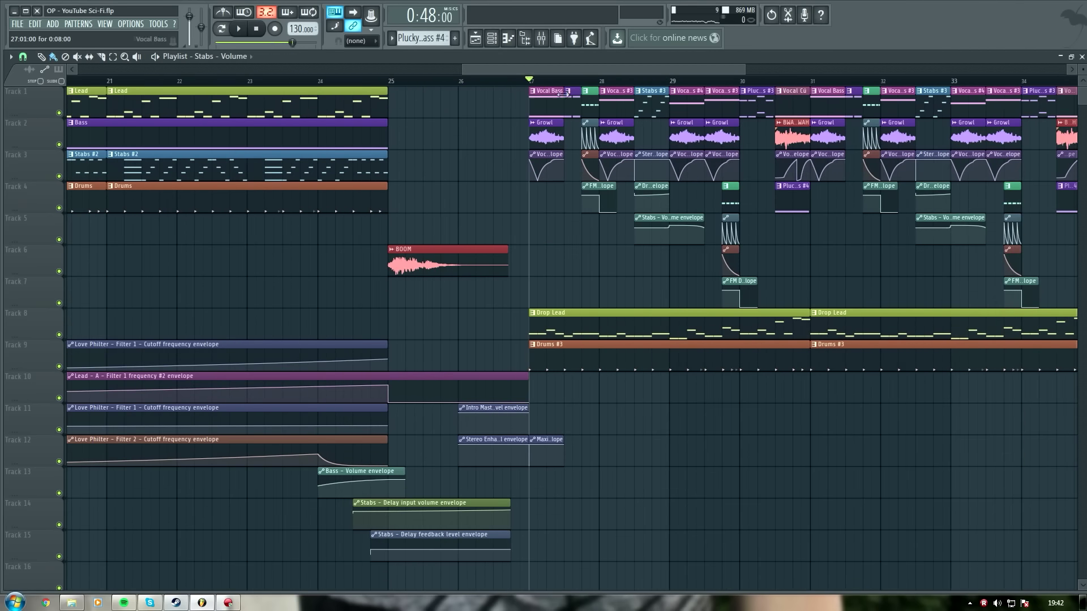
{"action": "left_click", "coordinate": [59, 367]}
{"action": "key", "text": "space"}
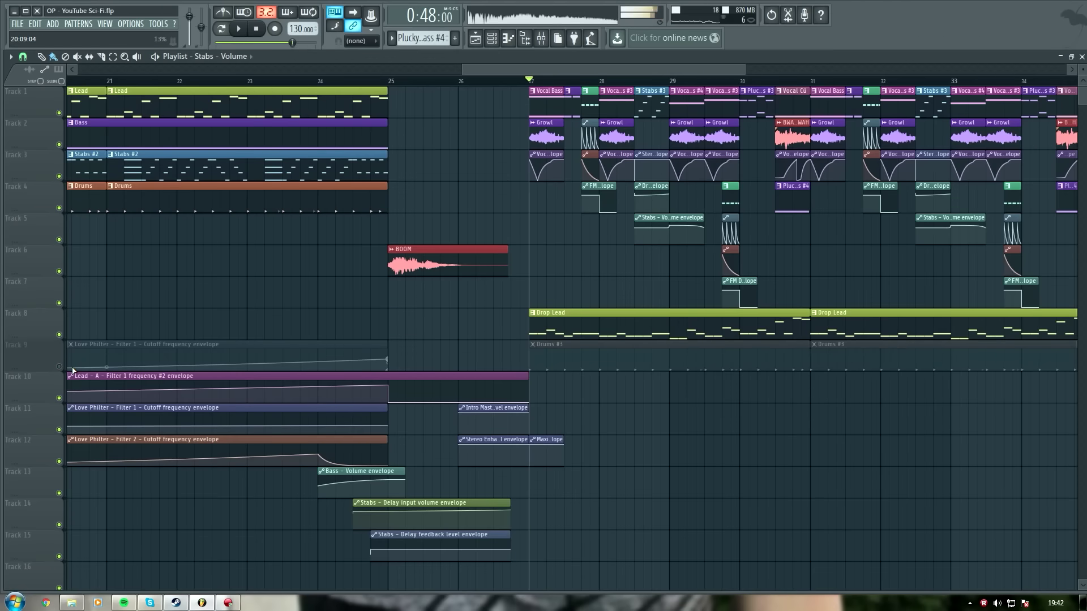
{"action": "left_click", "coordinate": [59, 335]}
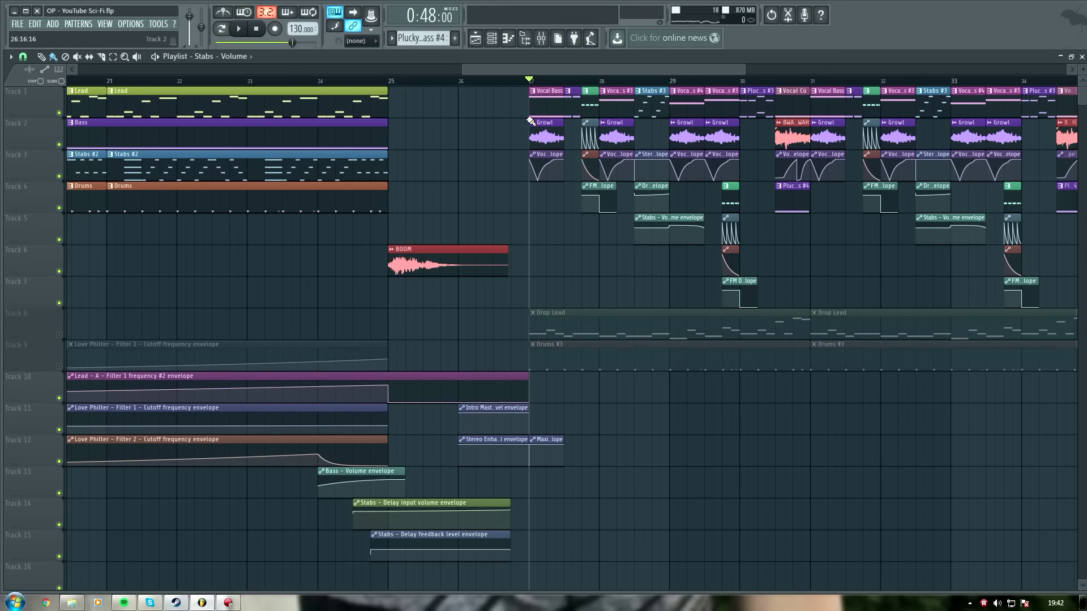
{"action": "key", "text": "space"}
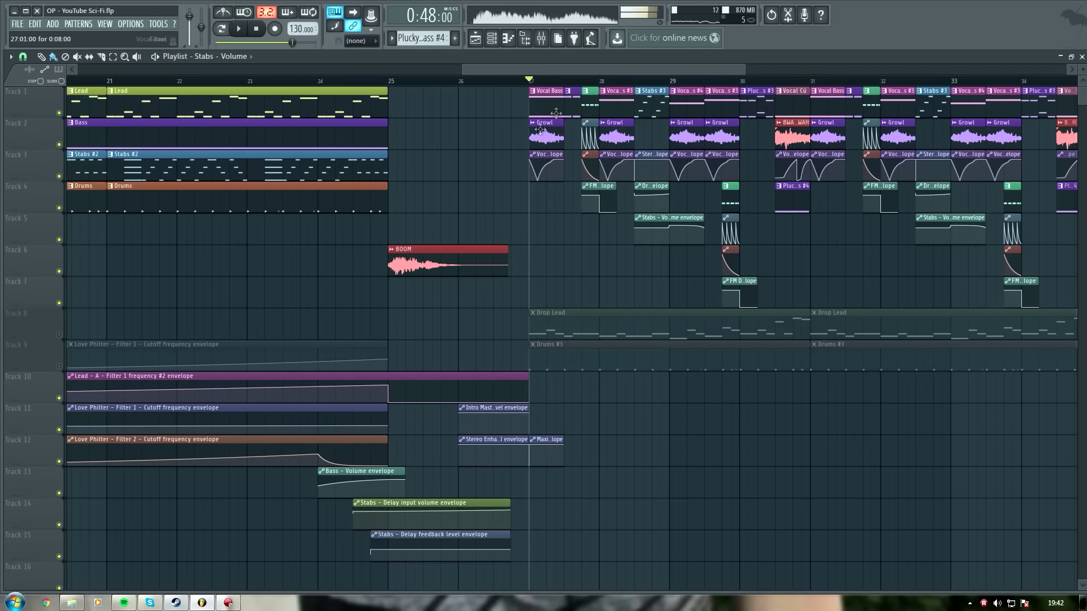
{"action": "left_click", "coordinate": [60, 335]}
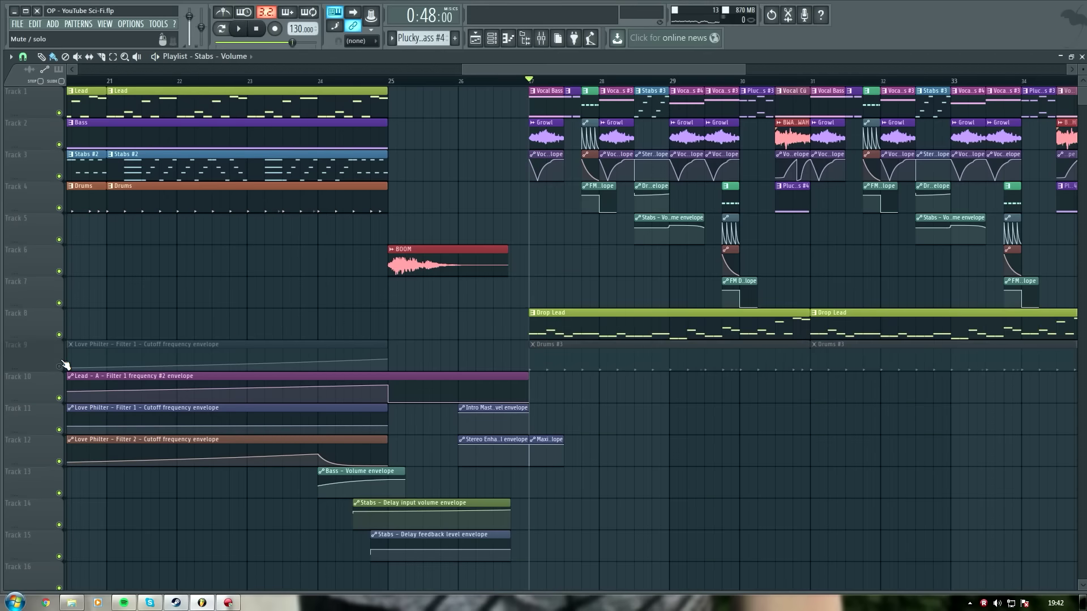
{"action": "left_click", "coordinate": [60, 367]}
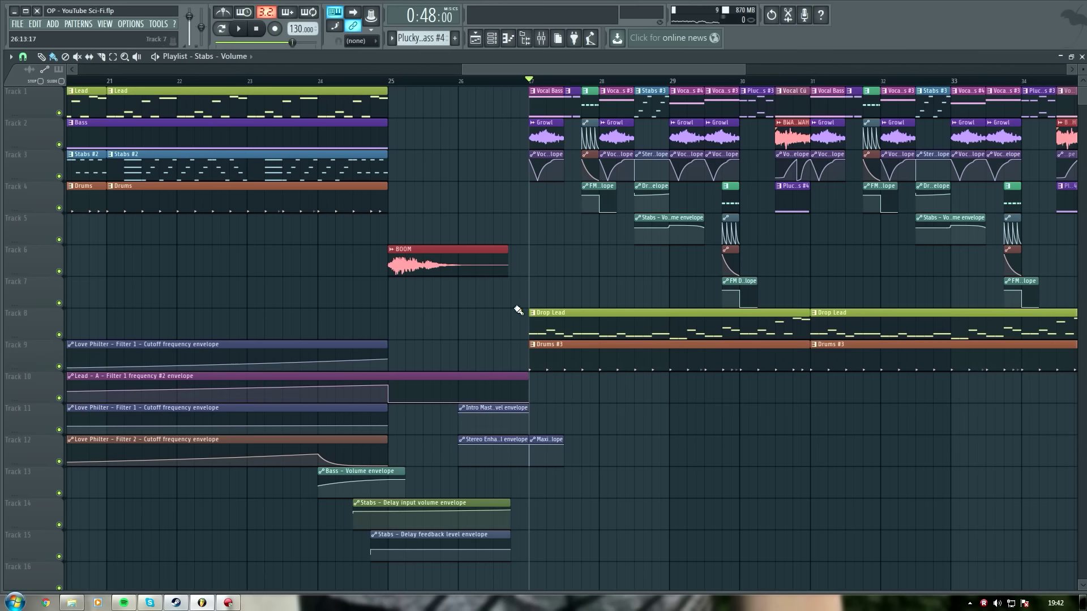
Step: Play back the drop with all playlist tracks active, then stop playback
{"action": "key", "text": "space"}
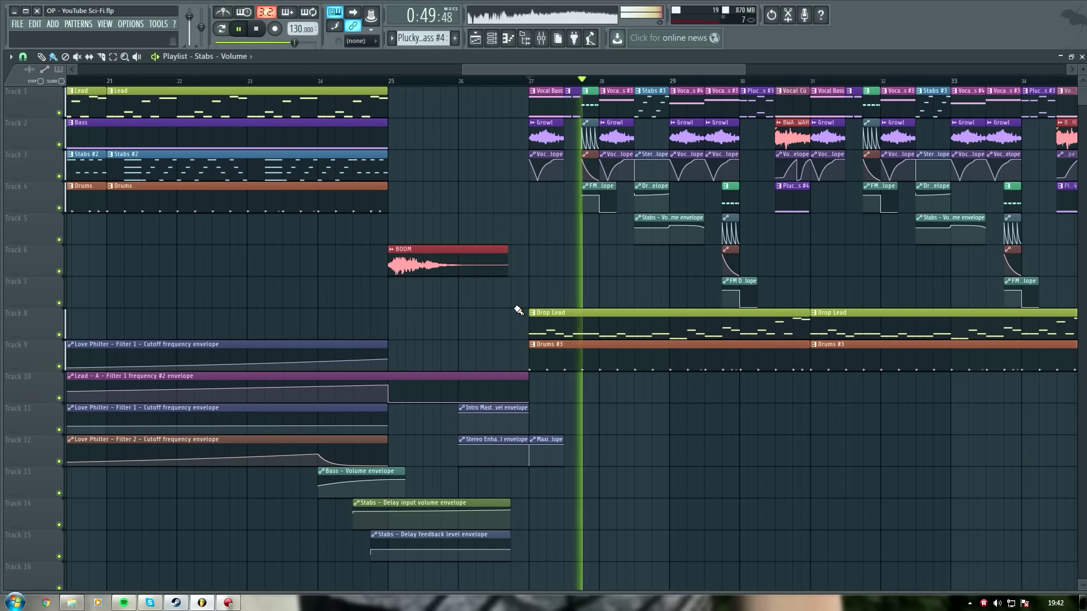
{"action": "key", "text": "space"}
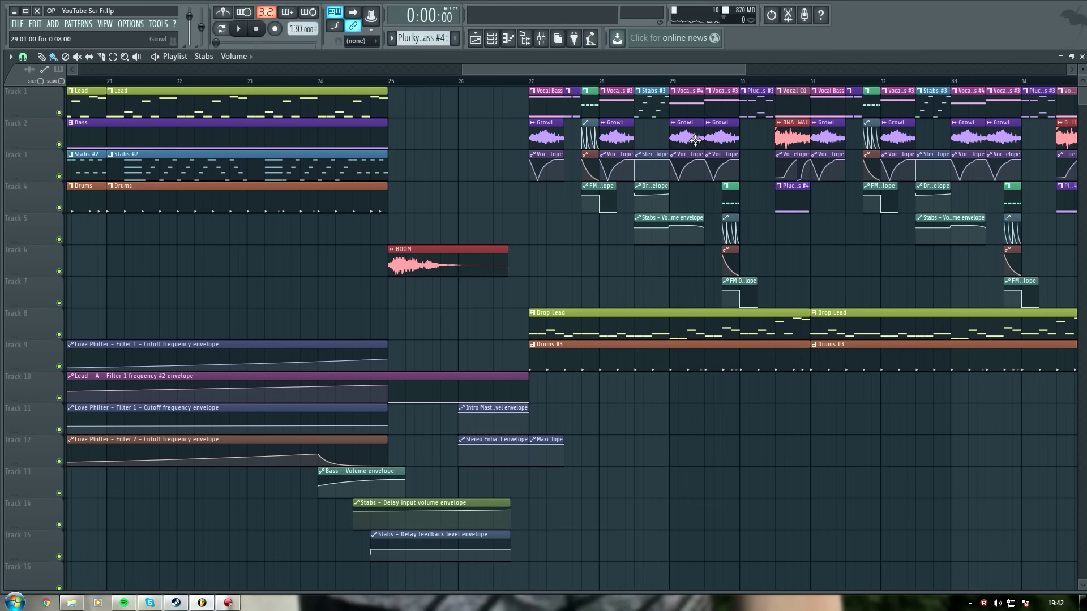
{"action": "key", "text": "space"}
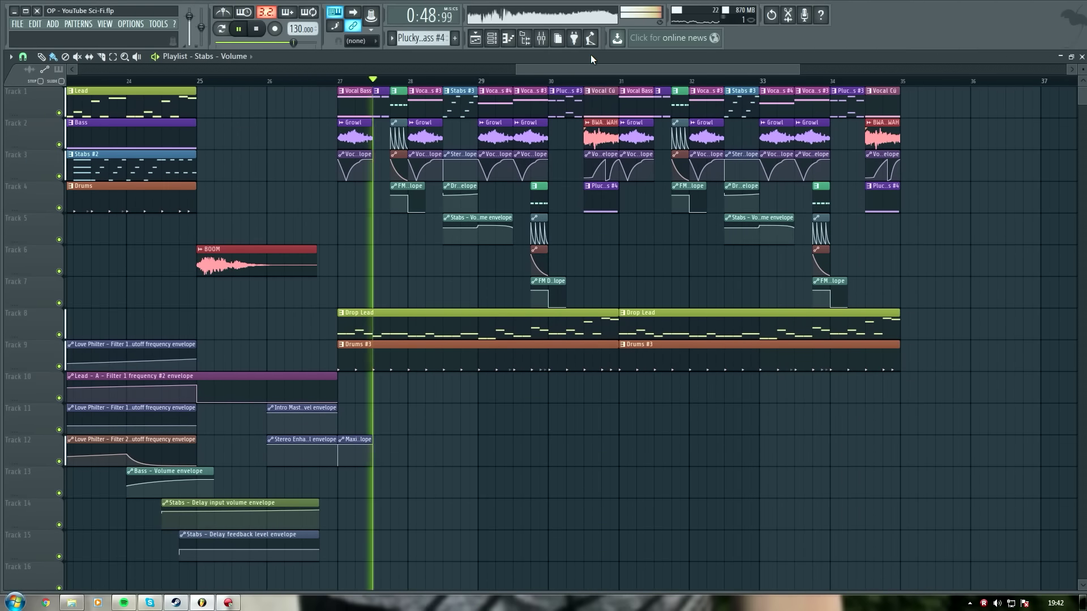
{"action": "key", "text": "space"}
Step: Raise the Plucky Bass mixer track's volume slightly during playback and replay the drop from bar 27
{"action": "left_click", "coordinate": [541, 38]}
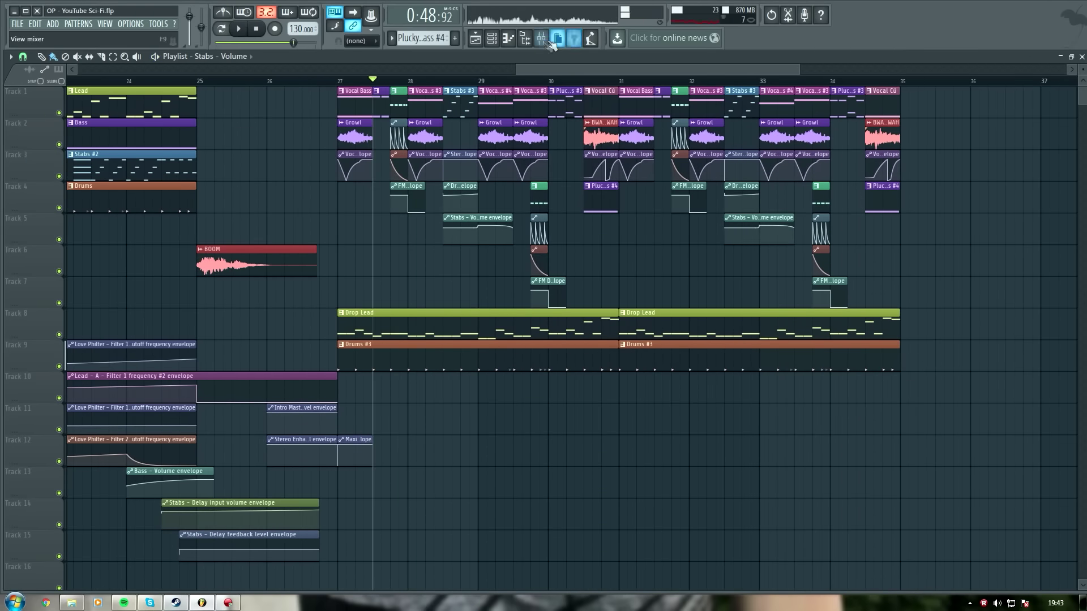
{"action": "left_click", "coordinate": [501, 238]}
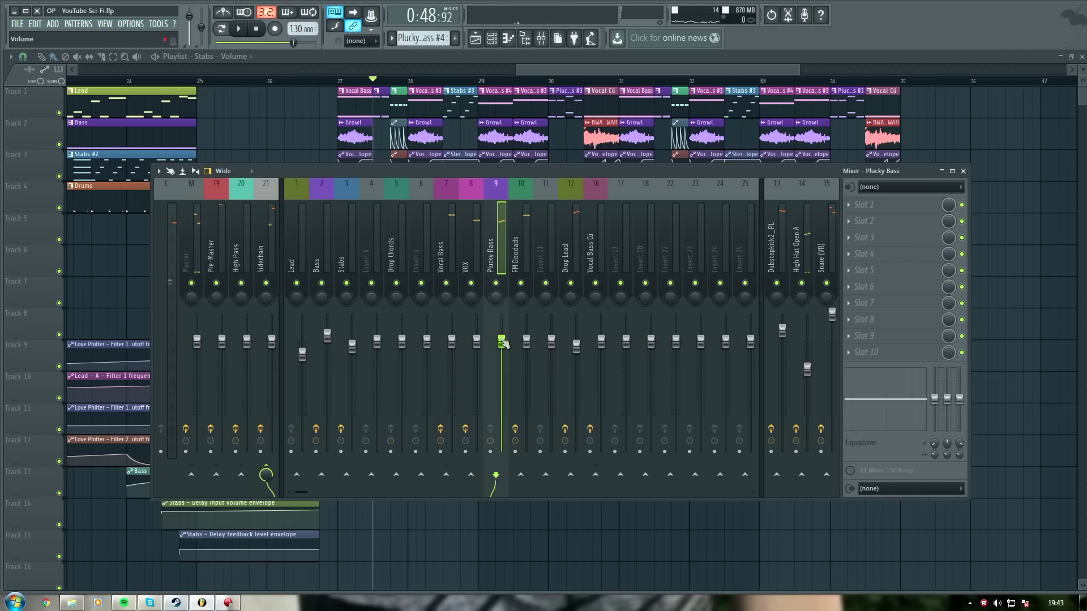
{"action": "key", "text": "space"}
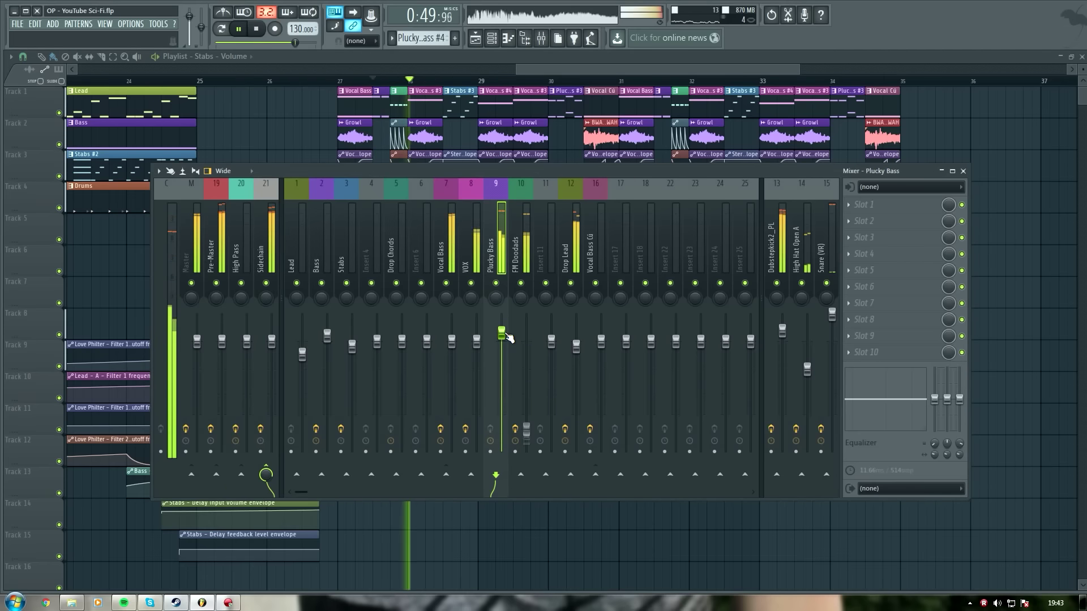
{"action": "left_click", "coordinate": [340, 82]}
{"action": "key", "text": "space"}
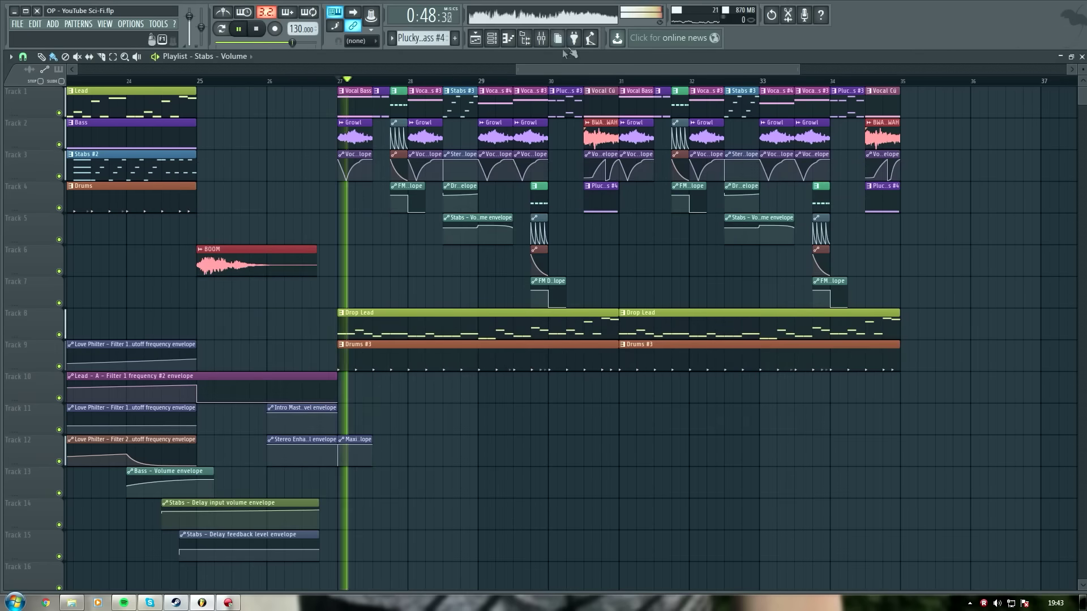
Step: Raise the Plucky Bass volume fader further in the mixer and audition the drop with the new level
{"action": "left_click", "coordinate": [542, 39]}
{"action": "mouse_move", "coordinate": [526, 331]}
{"action": "left_mouse_down"}
{"action": "mouse_move", "coordinate": [527, 371]}
{"action": "mouse_move", "coordinate": [527, 341]}
{"action": "left_mouse_up"}
{"action": "left_click_drag", "start_coordinate": [502, 332], "coordinate": [502, 327]}
{"action": "right_click", "coordinate": [504, 328]}
{"action": "left_click", "coordinate": [522, 387]}
{"action": "key", "text": "space"}
{"action": "key", "text": "space"}
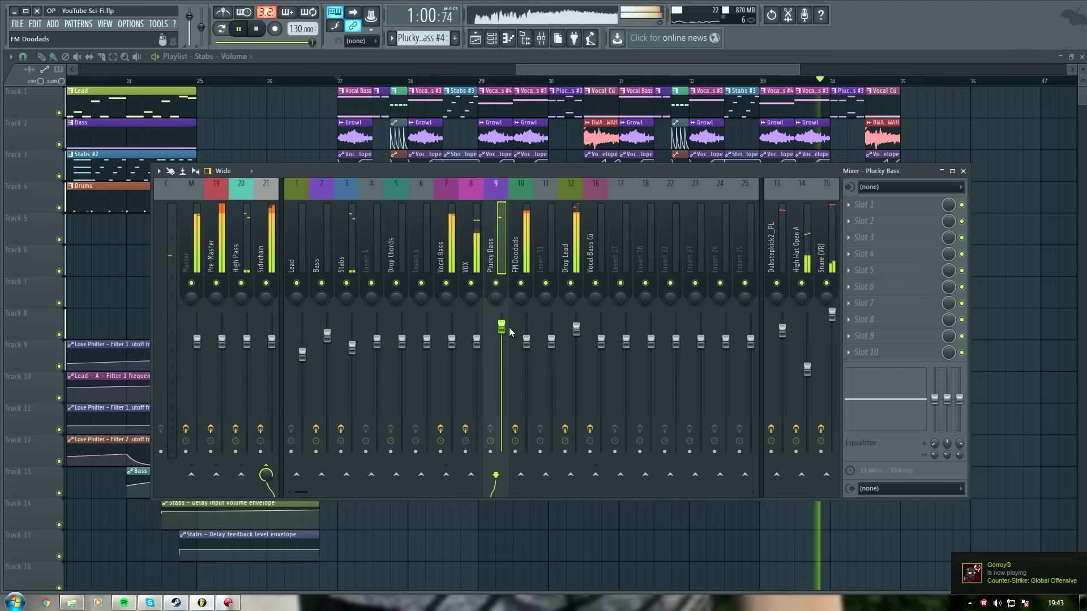
{"action": "key", "text": "space"}
Step: In the Drop Lead's Serum effects, move Reverb and Filter to the start of the chain and enable the Phaser
{"action": "left_click", "coordinate": [477, 39]}
{"action": "left_click", "coordinate": [492, 38]}
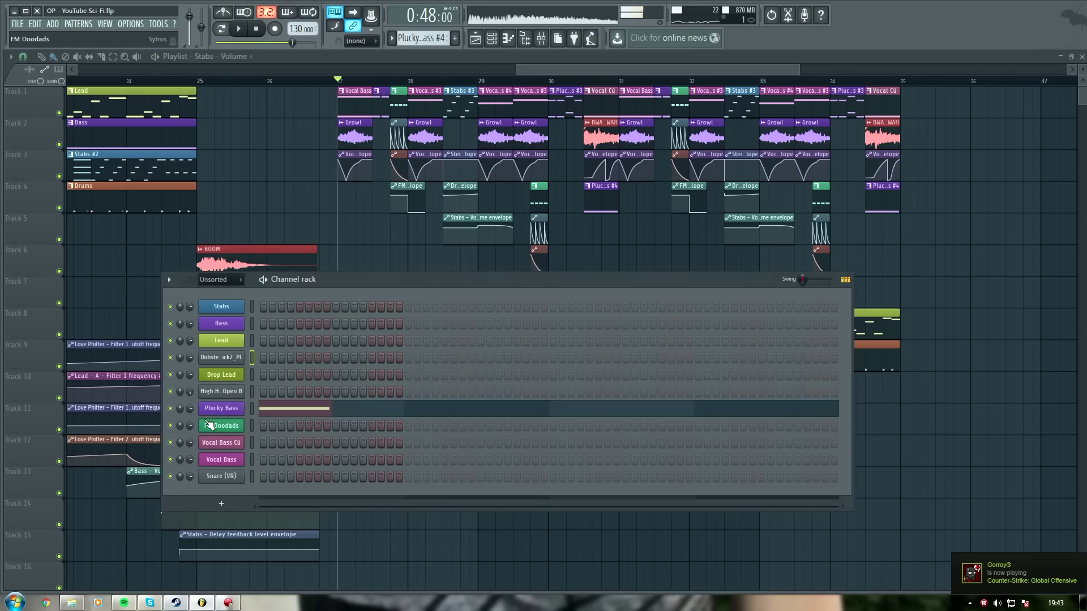
{"action": "left_click", "coordinate": [232, 376]}
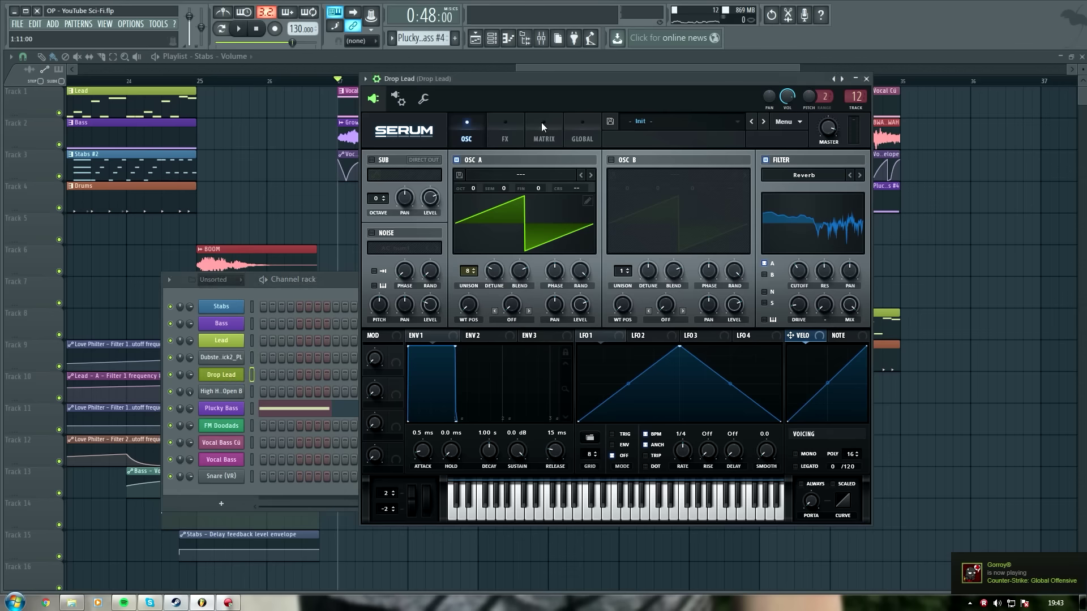
{"action": "left_click", "coordinate": [504, 142]}
{"action": "left_click_drag", "start_coordinate": [411, 299], "coordinate": [407, 178]}
{"action": "left_click_drag", "start_coordinate": [417, 311], "coordinate": [414, 196]}
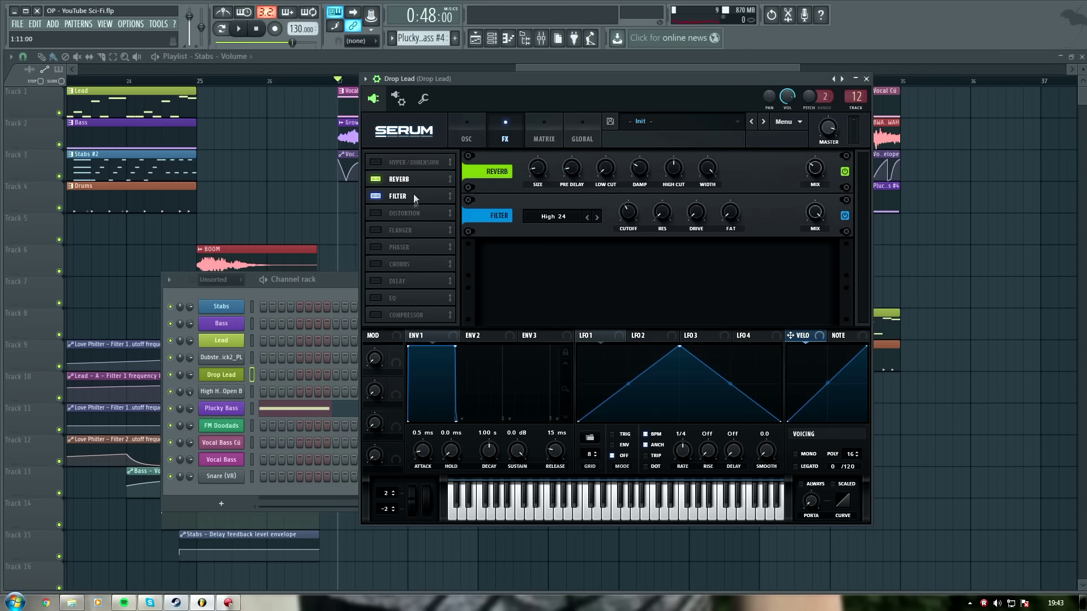
{"action": "left_click", "coordinate": [376, 248]}
Step: Set the Drop Lead Phaser's depth to 37% and feedback to 56% while auditioning the drop
{"action": "key", "text": "space"}
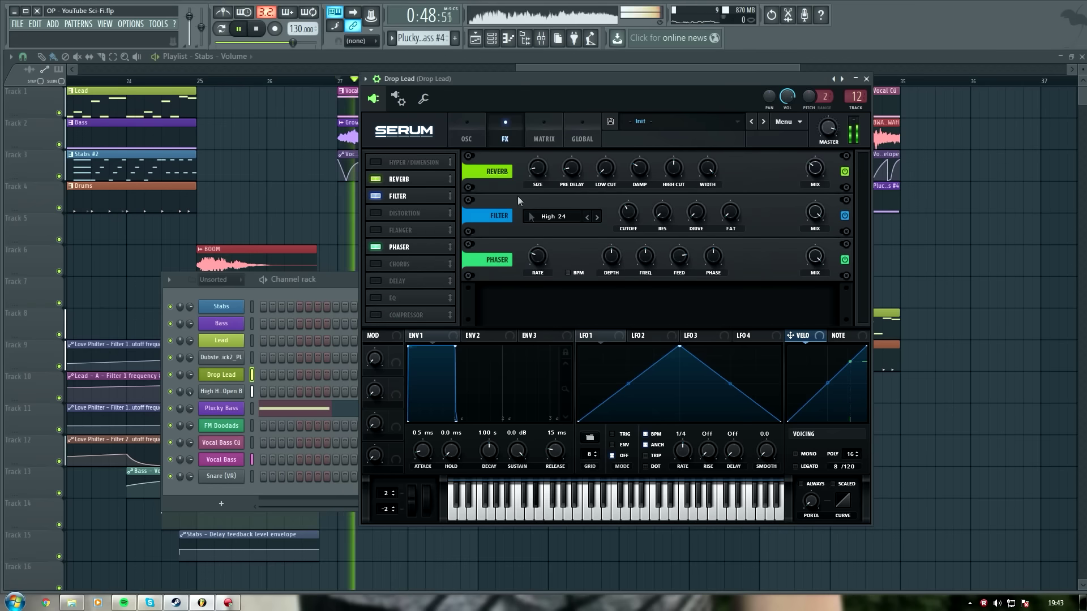
{"action": "left_click_drag", "start_coordinate": [533, 234], "coordinate": [552, 356]}
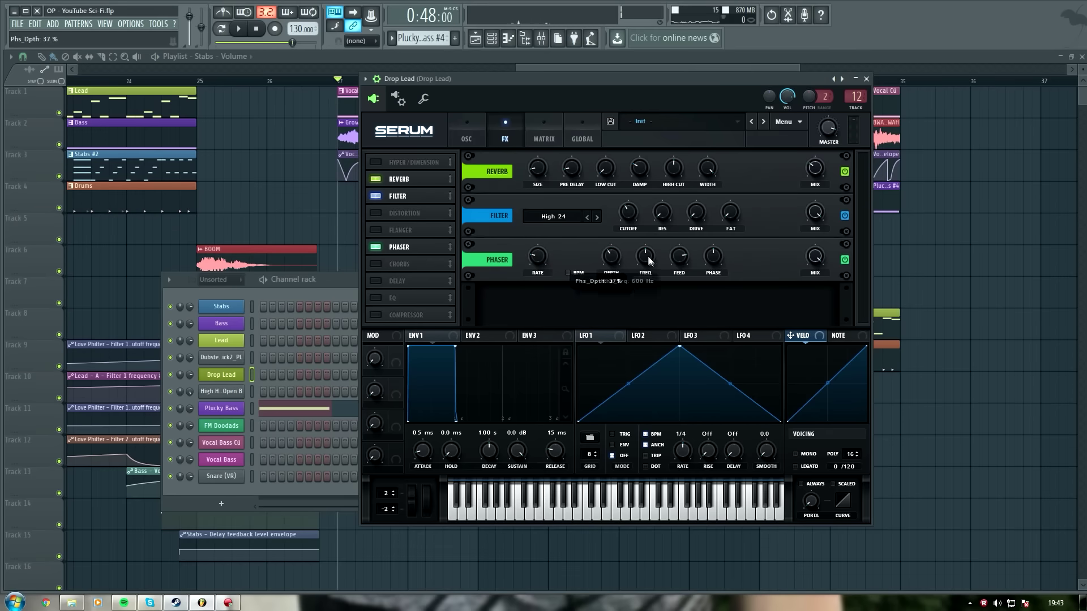
{"action": "key", "text": "space"}
{"action": "left_click_drag", "start_coordinate": [681, 255], "coordinate": [701, 300]}
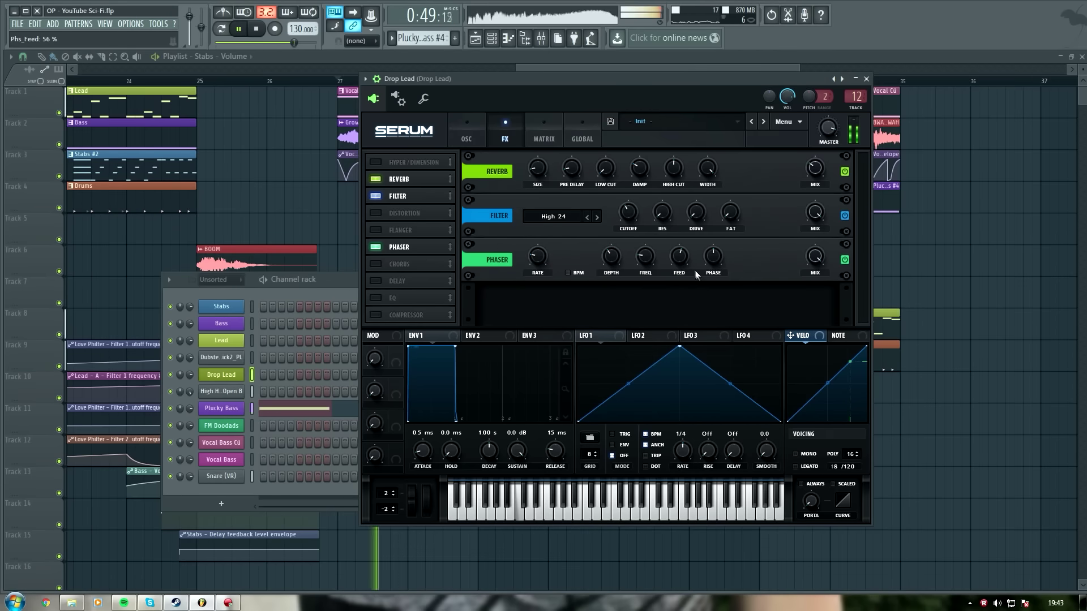
Step: Set the Phaser's frequency to 47 Hz and mix to 71%, adjust its phase, and audition the result
{"action": "left_click_drag", "start_coordinate": [653, 251], "coordinate": [653, 243]}
{"action": "left_click_drag", "start_coordinate": [712, 258], "coordinate": [729, 300]}
{"action": "left_click_drag", "start_coordinate": [827, 281], "coordinate": [818, 274]}
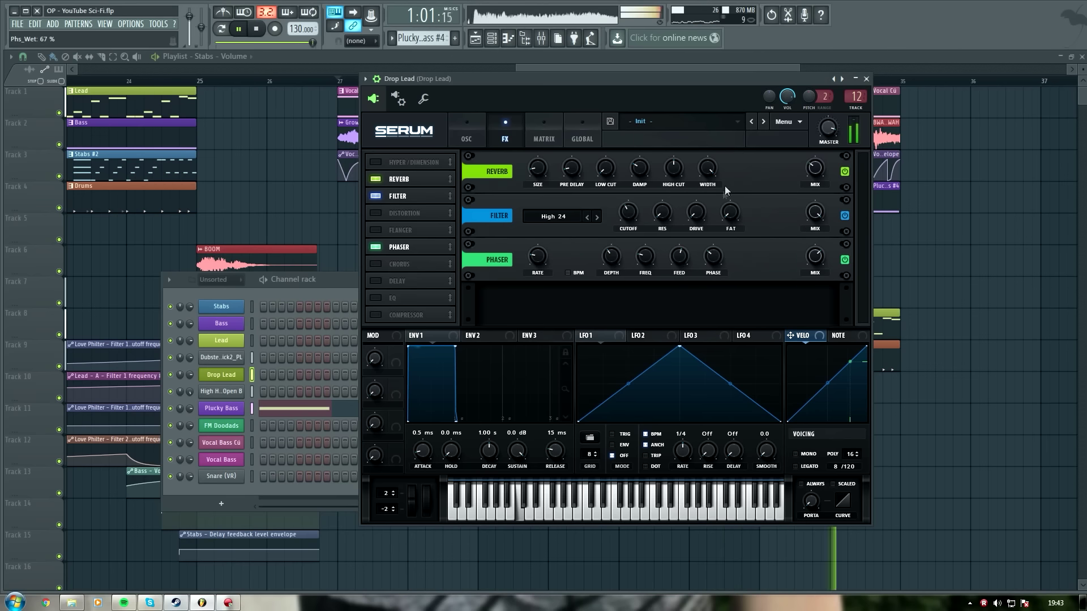
{"action": "key", "text": "space"}
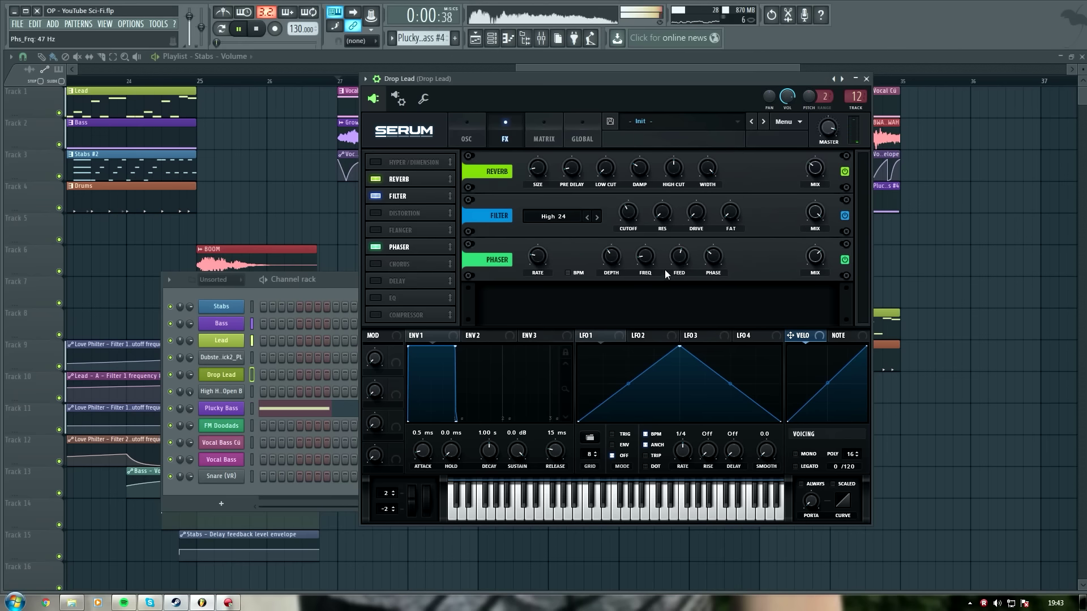
{"action": "key", "text": "space"}
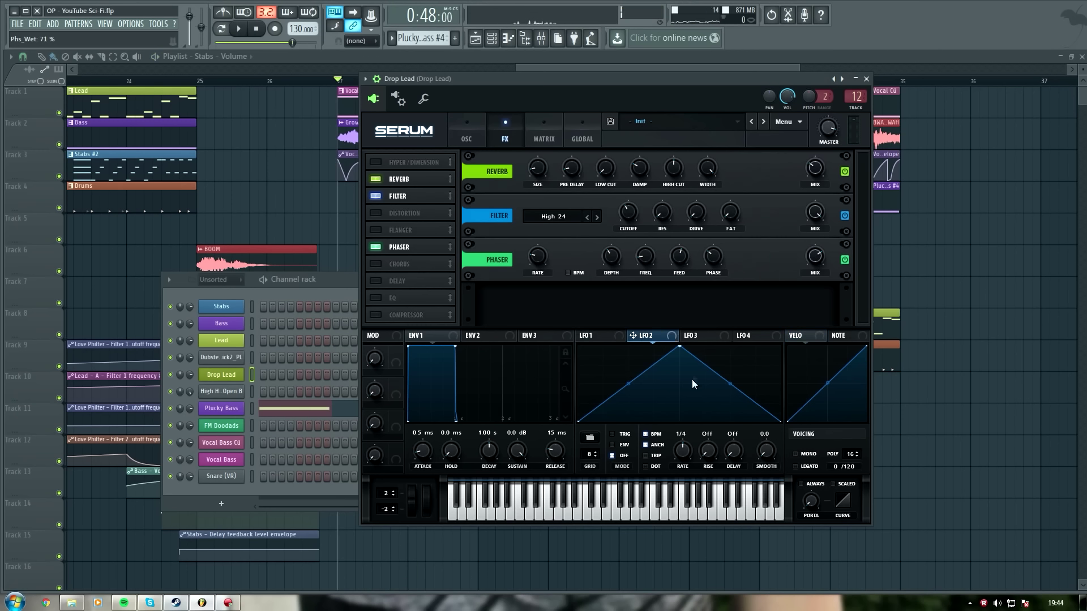
Step: Reshape LFO 2 into a shallow dip, assign it to the Phaser mix, and audition the modulation
{"action": "left_click_drag", "start_coordinate": [680, 351], "coordinate": [679, 389]}
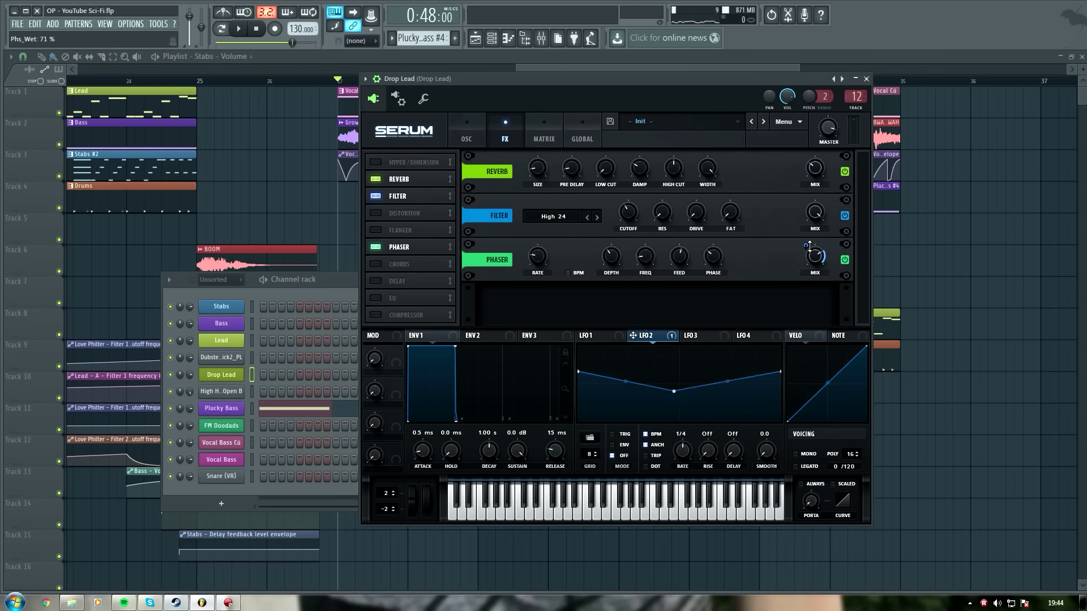
{"action": "key", "text": "space"}
{"action": "key", "text": "space"}
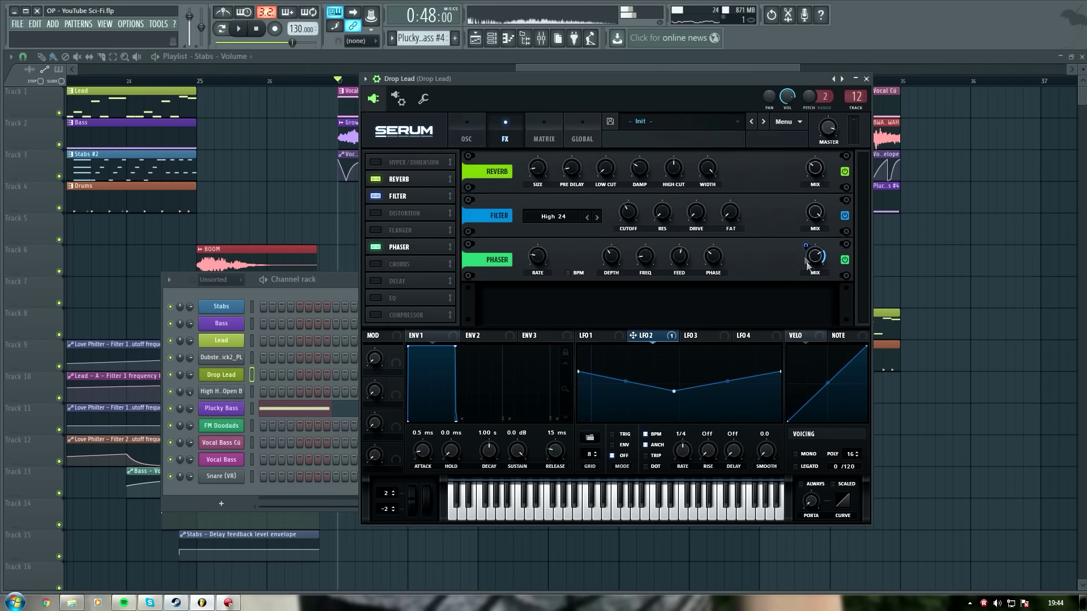
{"action": "key", "text": "space"}
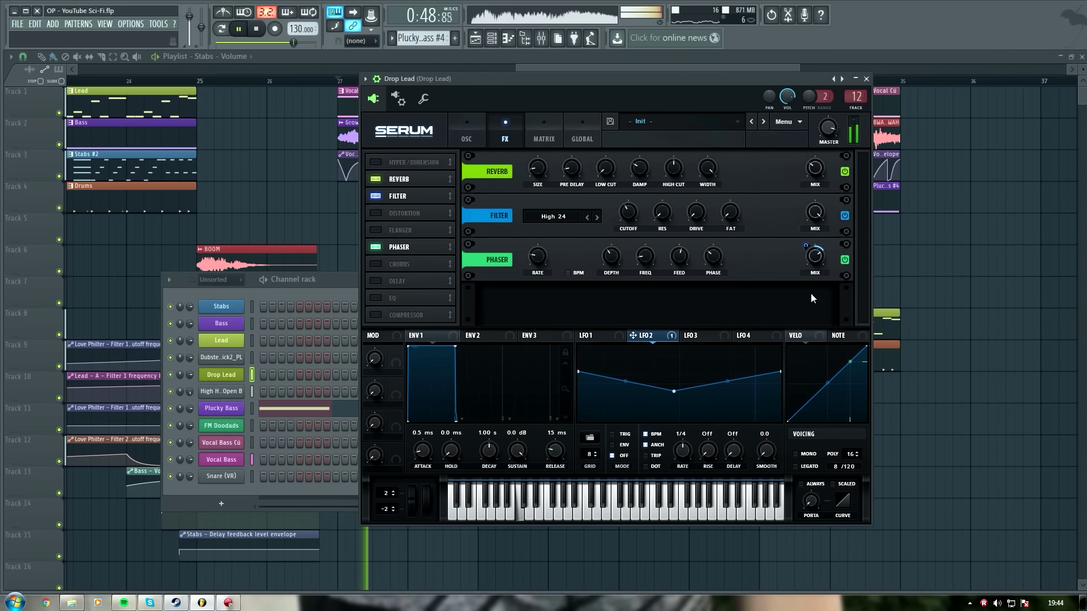
{"action": "key", "text": "space"}
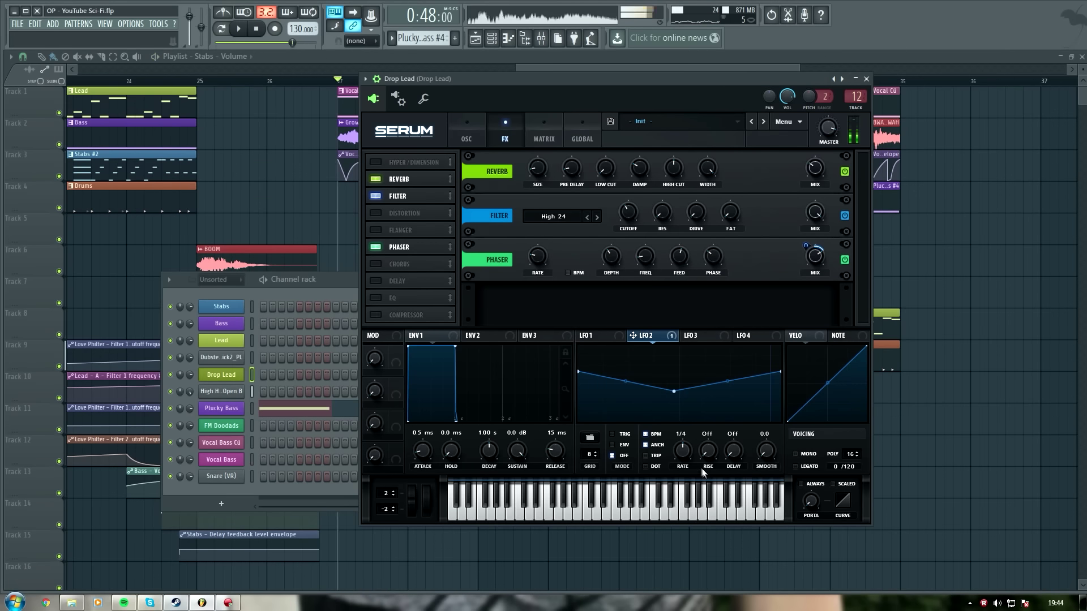
Step: Set LFO 2's rate to 2 bars and reshape its curve into a full-depth V during playback
{"action": "left_click_drag", "start_coordinate": [689, 455], "coordinate": [692, 473]}
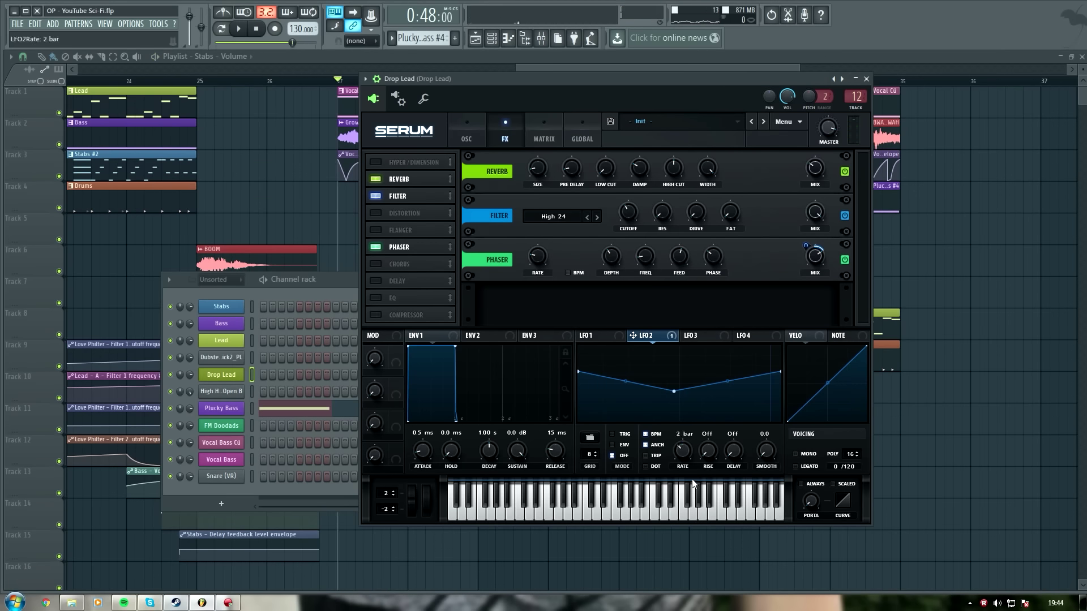
{"action": "key", "text": "space"}
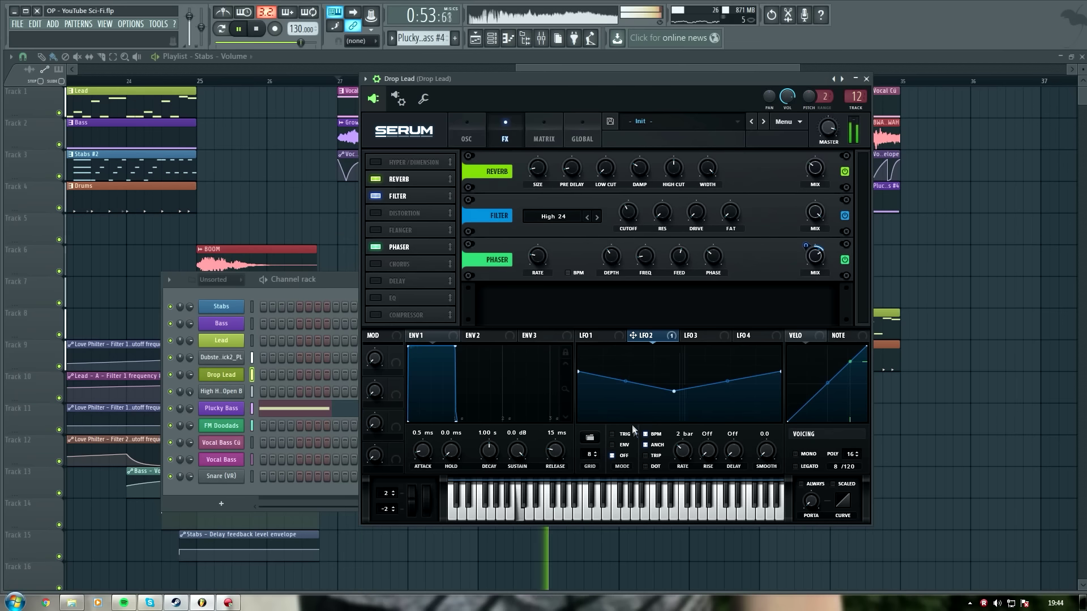
{"action": "left_click_drag", "start_coordinate": [676, 391], "coordinate": [690, 431]}
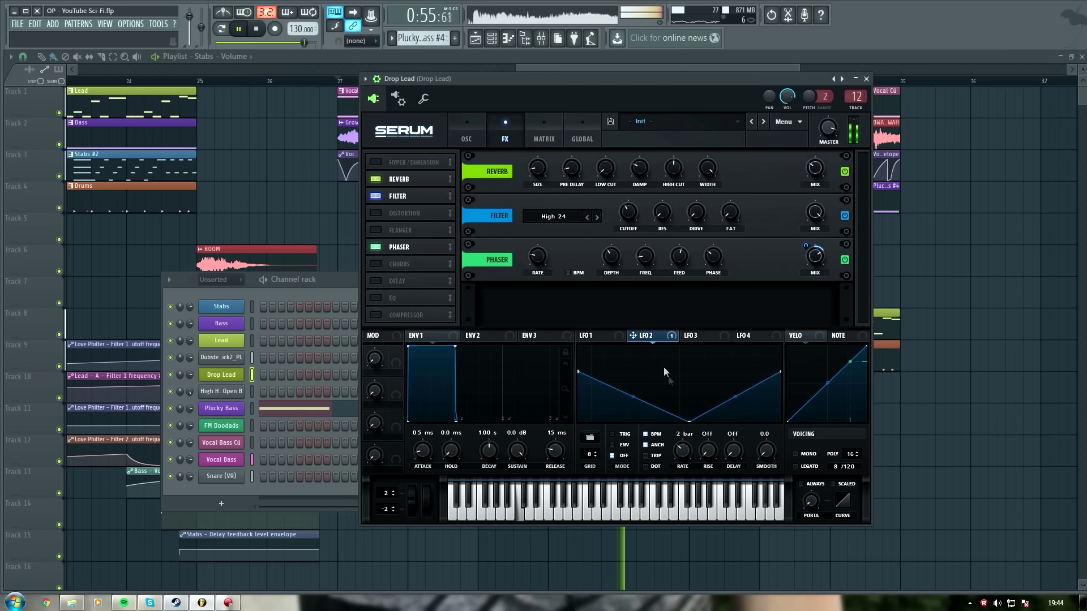
{"action": "left_click_drag", "start_coordinate": [579, 375], "coordinate": [646, 331]}
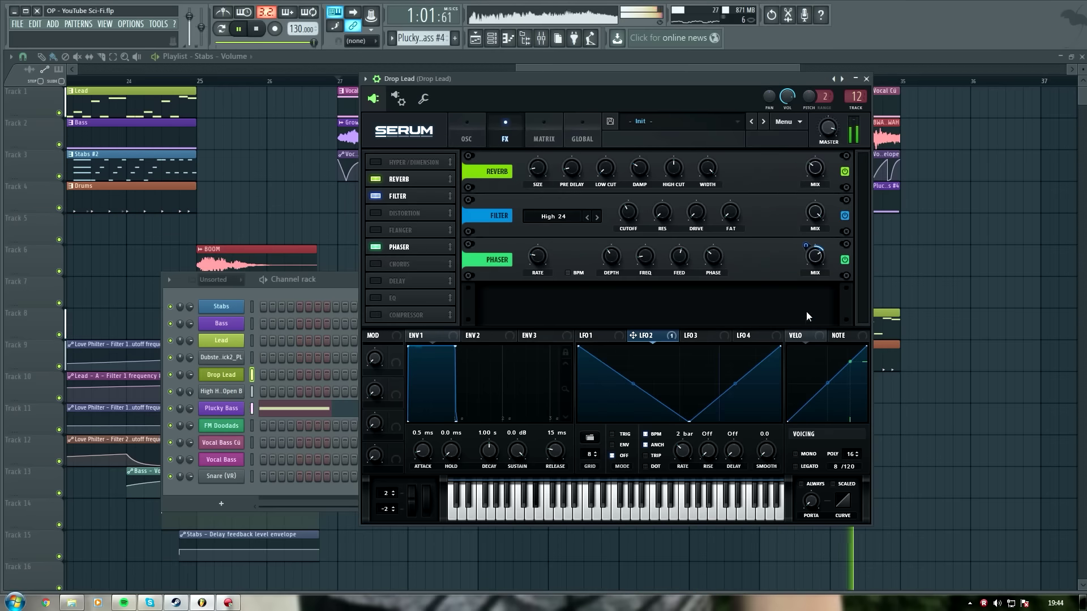
{"action": "key", "text": "space"}
Step: Enable the Flanger, place it after the Phaser, and set its feedback to 66% while playing the drop
{"action": "left_click", "coordinate": [374, 230]}
{"action": "left_click_drag", "start_coordinate": [400, 232], "coordinate": [407, 250]}
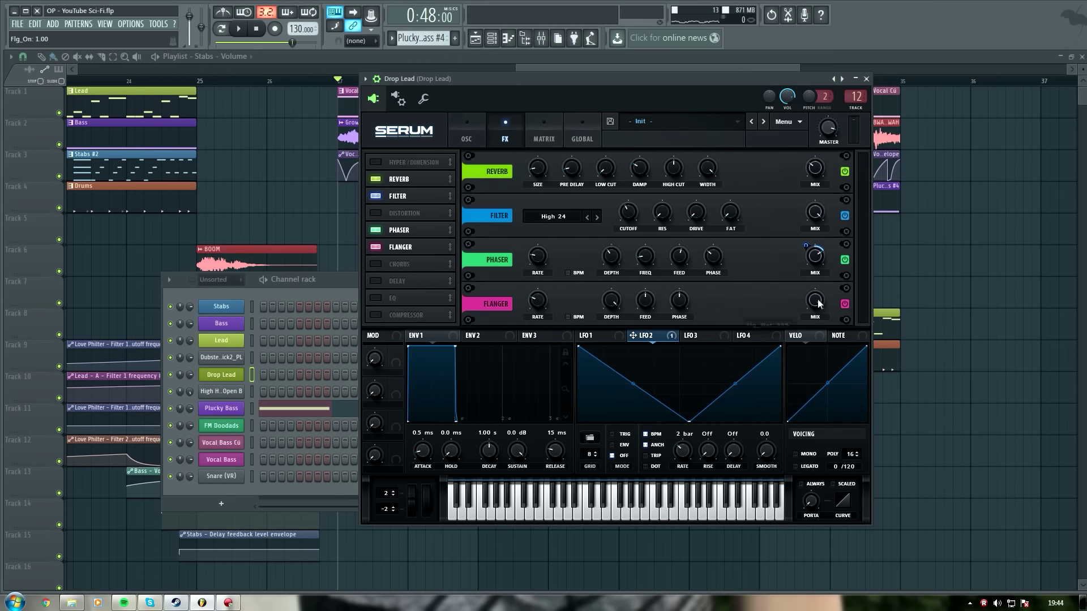
{"action": "key", "text": "space"}
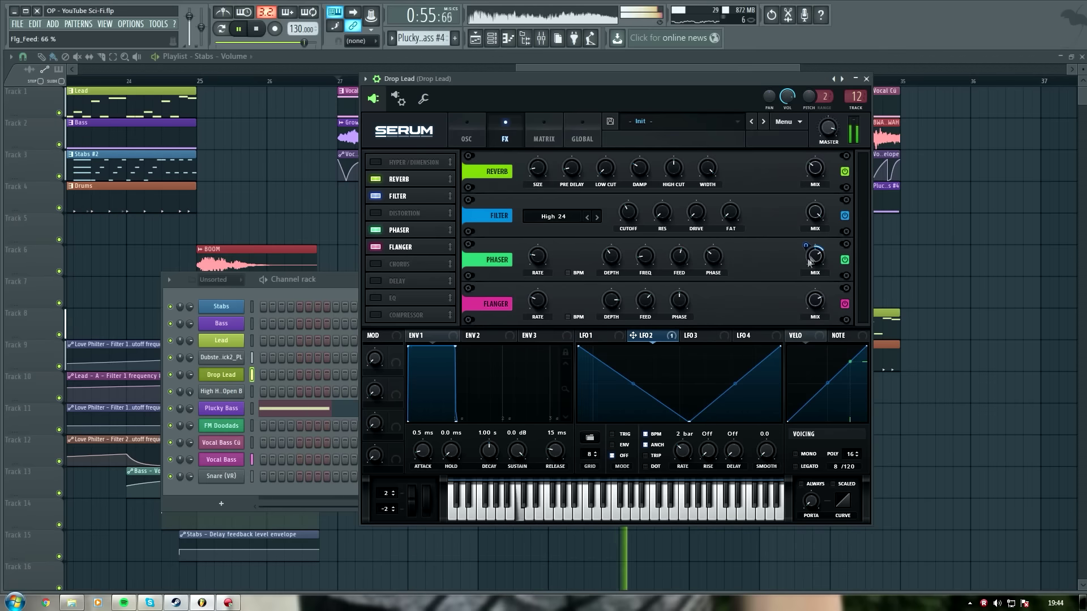
Step: Close the Drop Lead's Serum window and solo its playlist track, Track 8, during playback
{"action": "left_click", "coordinate": [866, 79]}
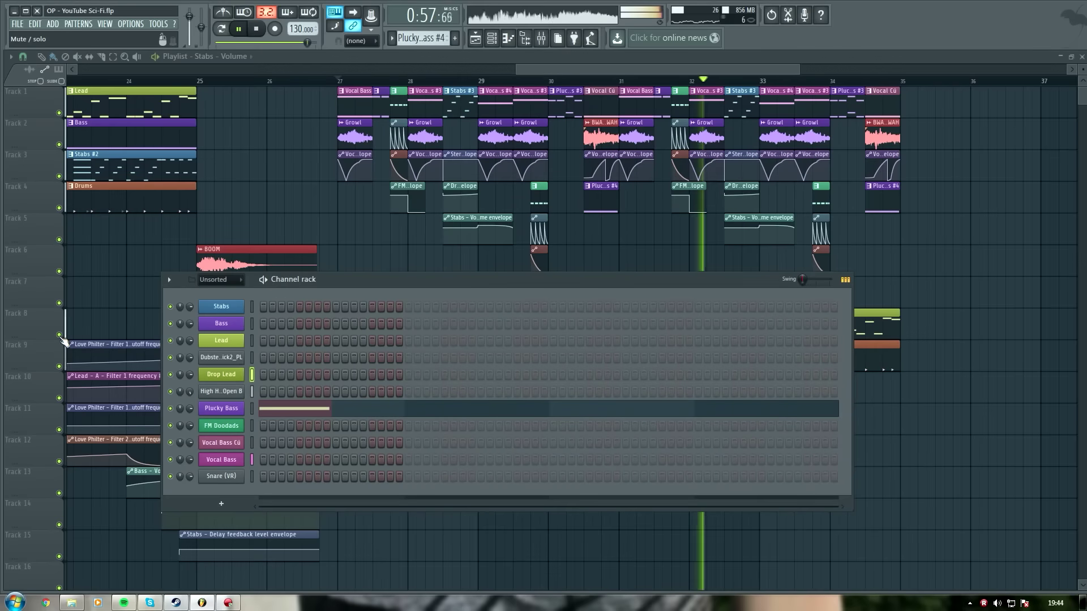
{"action": "right_click", "coordinate": [59, 335]}
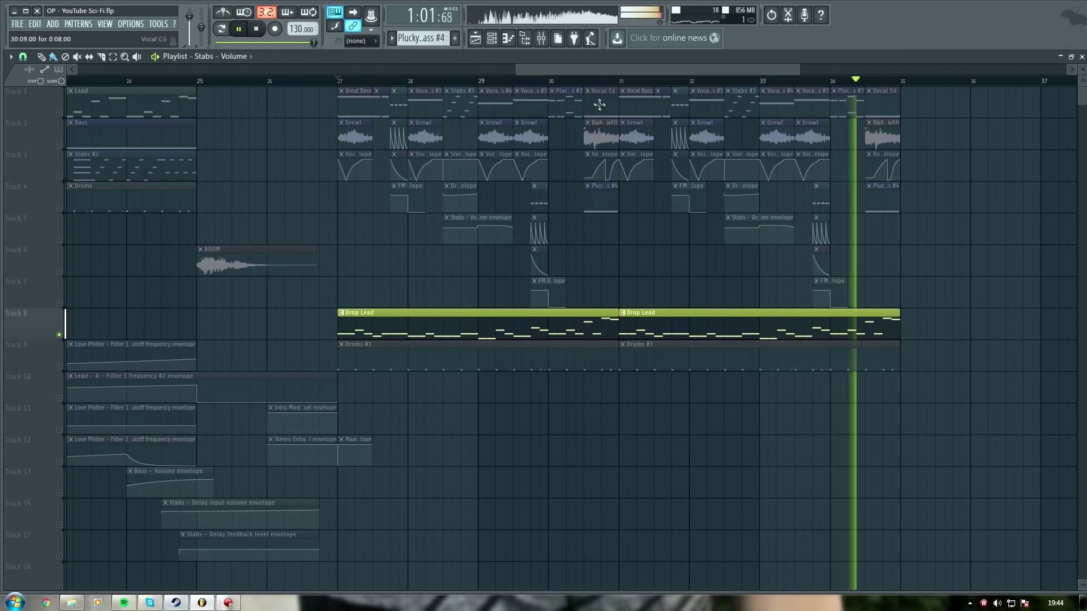
{"action": "left_click", "coordinate": [541, 39]}
{"action": "key", "text": "space"}
{"action": "left_click", "coordinate": [541, 39]}
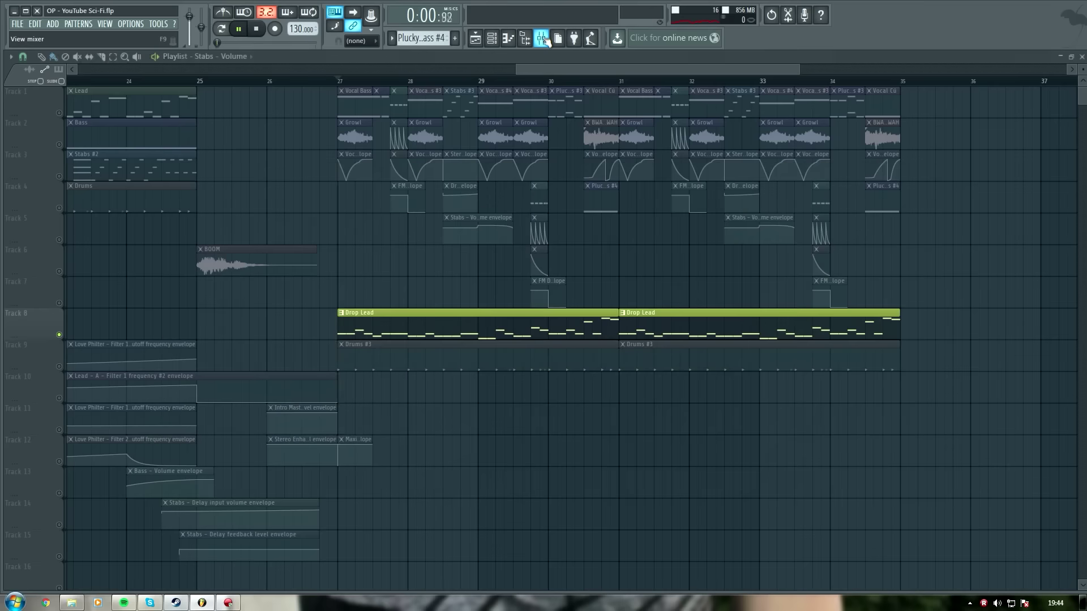
Step: Select bars 27 to 35 of the playlist as the loop range, show the channel rack, and play the soloed lead
{"action": "left_click_drag", "start_coordinate": [343, 92], "coordinate": [904, 122]}
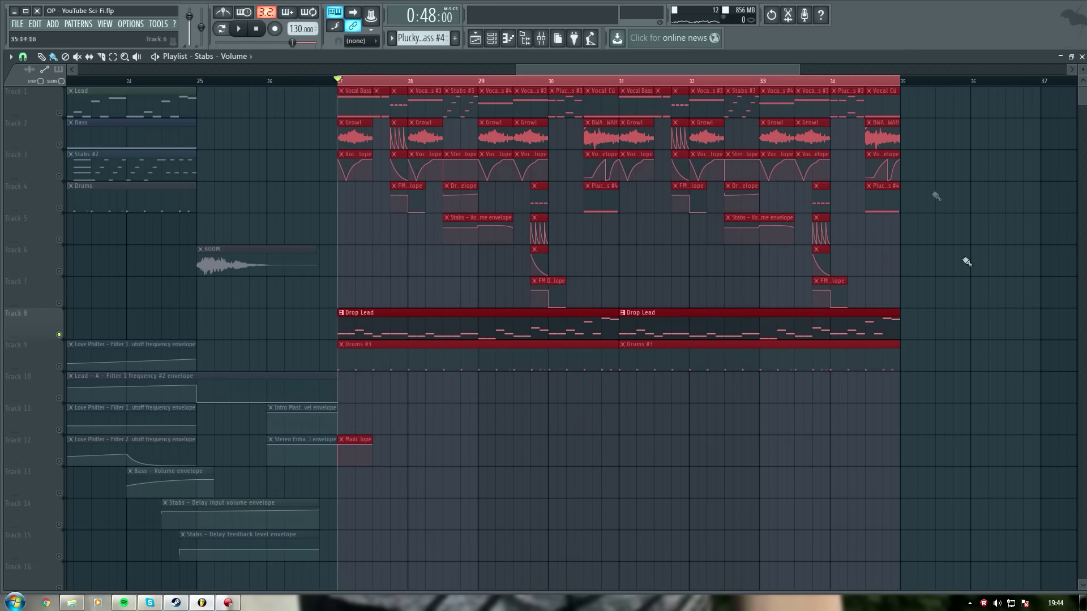
{"action": "left_click", "coordinate": [1003, 326]}
{"action": "right_click", "coordinate": [1019, 332]}
{"action": "left_click", "coordinate": [495, 38]}
{"action": "key", "text": "space"}
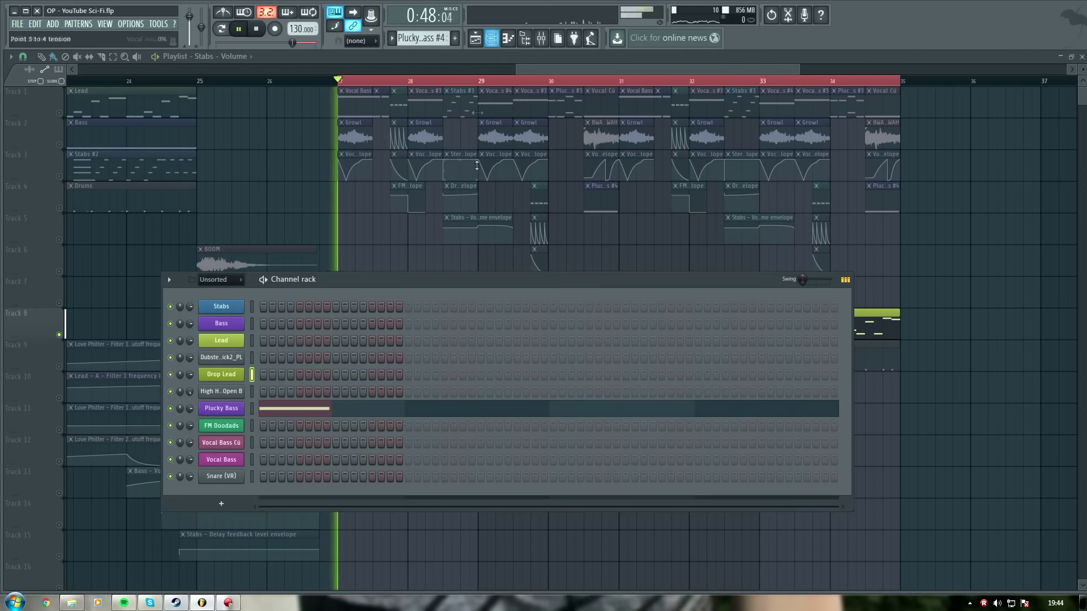
Step: In the Drop Lead's Serum effects, raise the Flanger rate and set the Phaser rate to about 1.39 Hz
{"action": "left_click", "coordinate": [216, 373]}
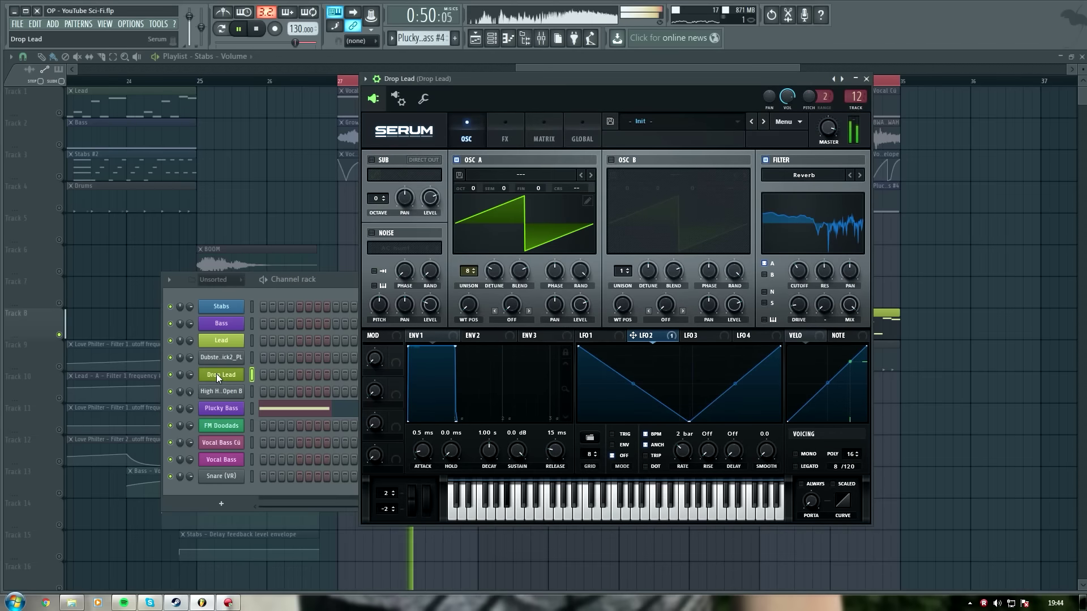
{"action": "left_click", "coordinate": [513, 134]}
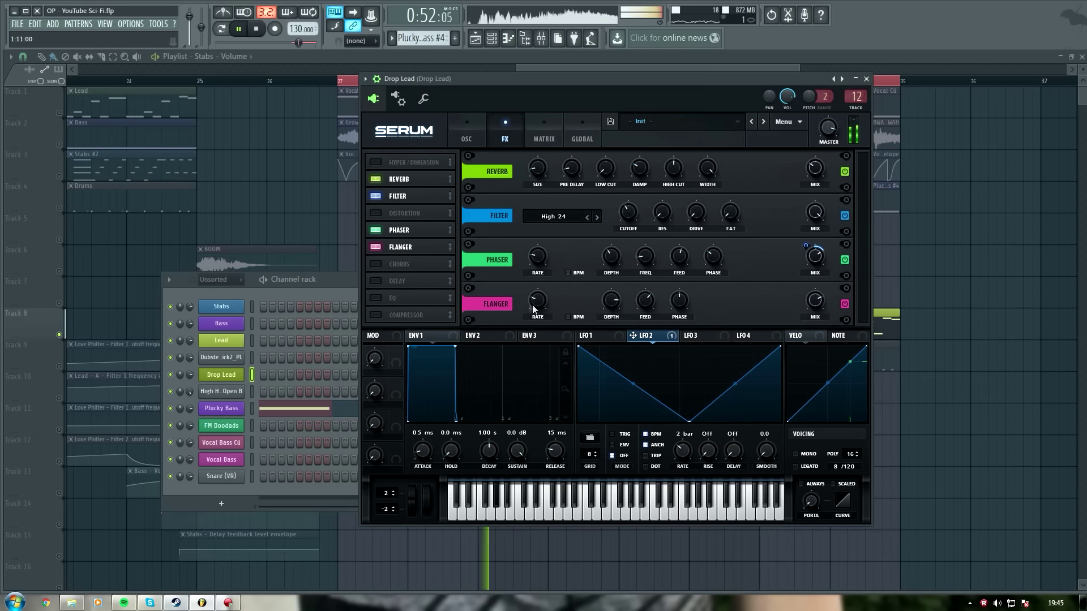
{"action": "left_click_drag", "start_coordinate": [539, 305], "coordinate": [552, 319]}
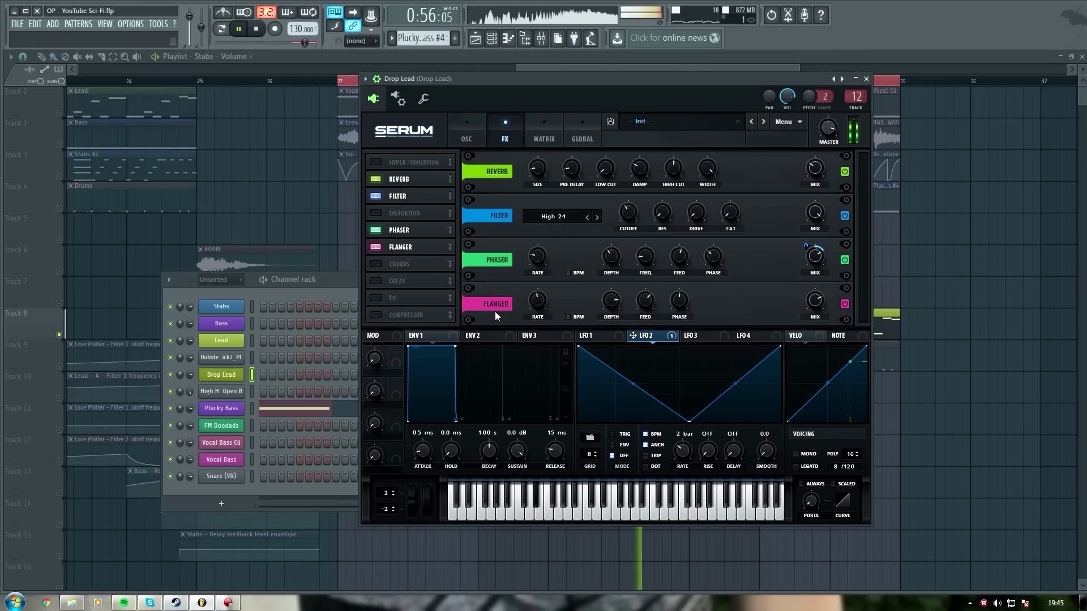
{"action": "mouse_move", "coordinate": [541, 256]}
{"action": "left_mouse_down"}
{"action": "mouse_move", "coordinate": [534, 200]}
{"action": "mouse_move", "coordinate": [543, 270]}
{"action": "left_mouse_up"}
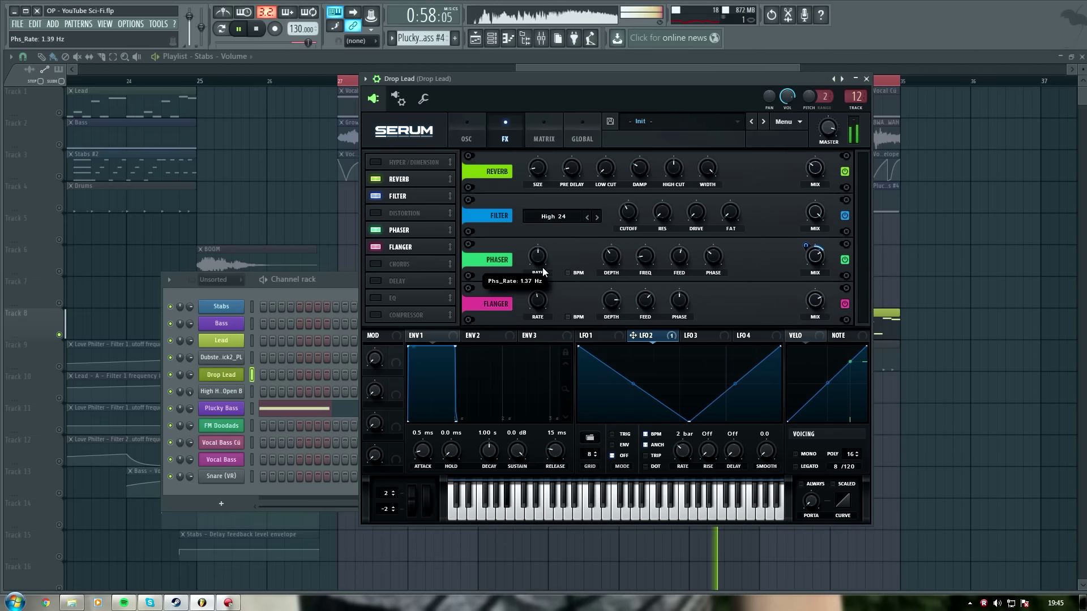
Step: Close Serum, unsolo Track 8 to hear the drop with all tracks, and open the mixer
{"action": "left_click", "coordinate": [867, 79]}
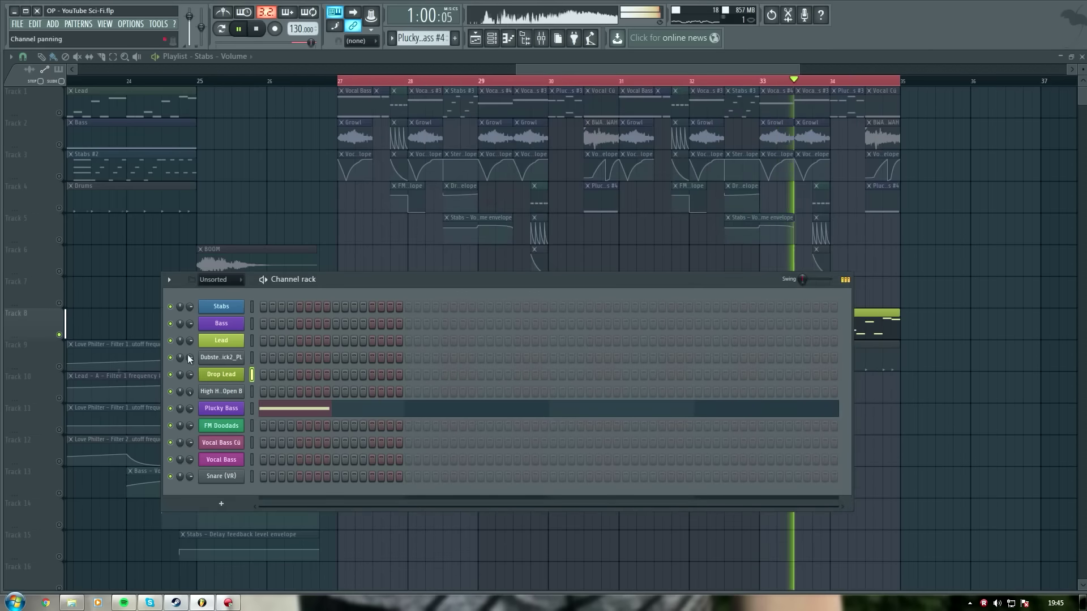
{"action": "right_click", "coordinate": [59, 335]}
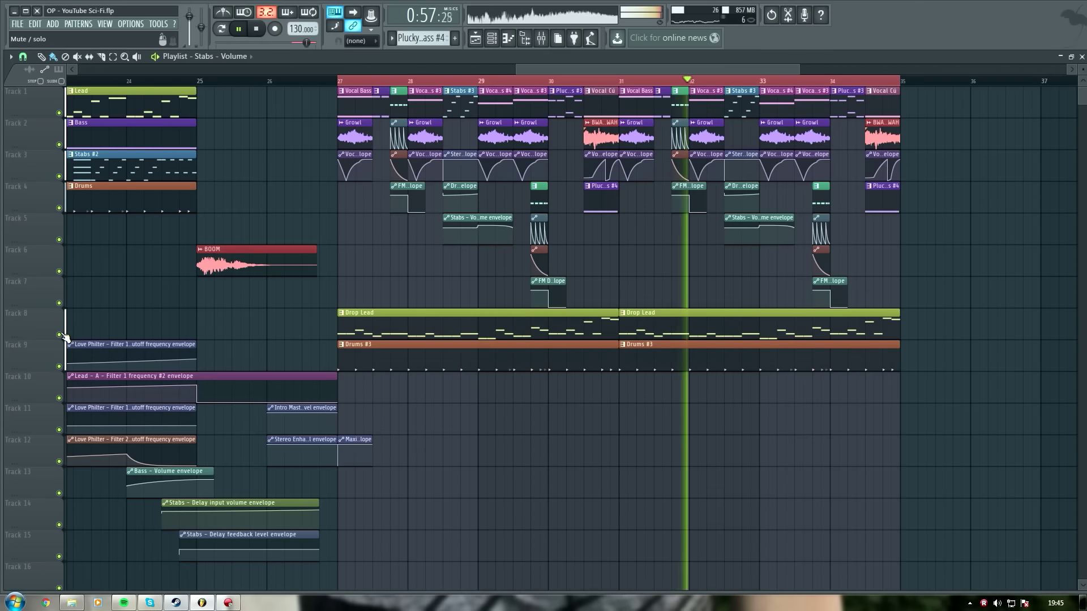
{"action": "left_click", "coordinate": [525, 38]}
{"action": "left_click", "coordinate": [525, 38]}
{"action": "left_click", "coordinate": [542, 38]}
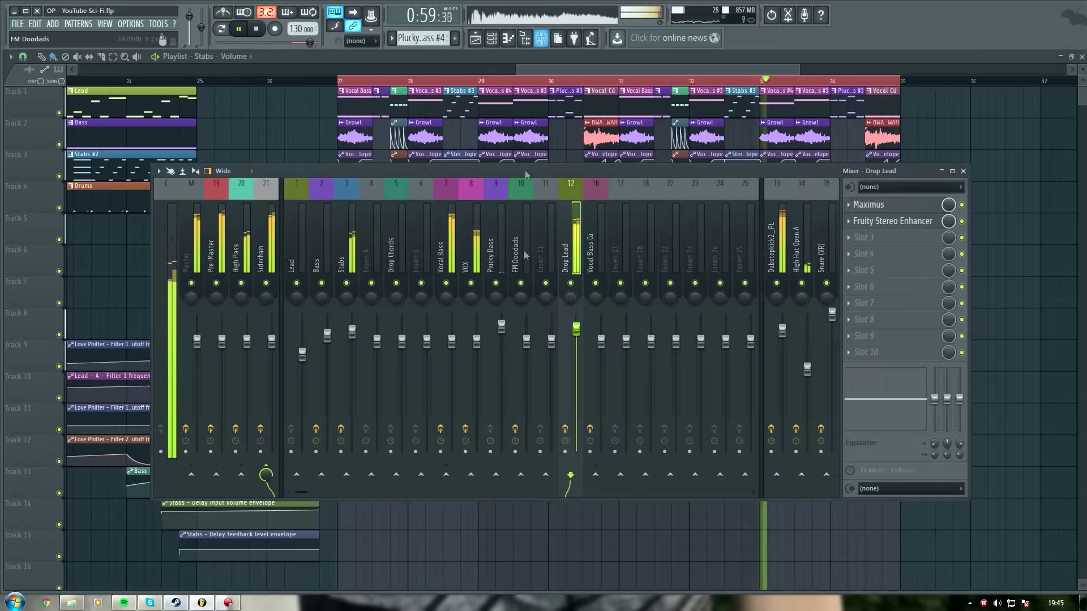
Step: Reset the Drop Lead's mixer volume, clear the bar 27 to 35 selection, and lower the Drop Lead fader slightly
{"action": "right_click", "coordinate": [576, 339]}
{"action": "left_click", "coordinate": [612, 399]}
{"action": "left_click", "coordinate": [338, 82]}
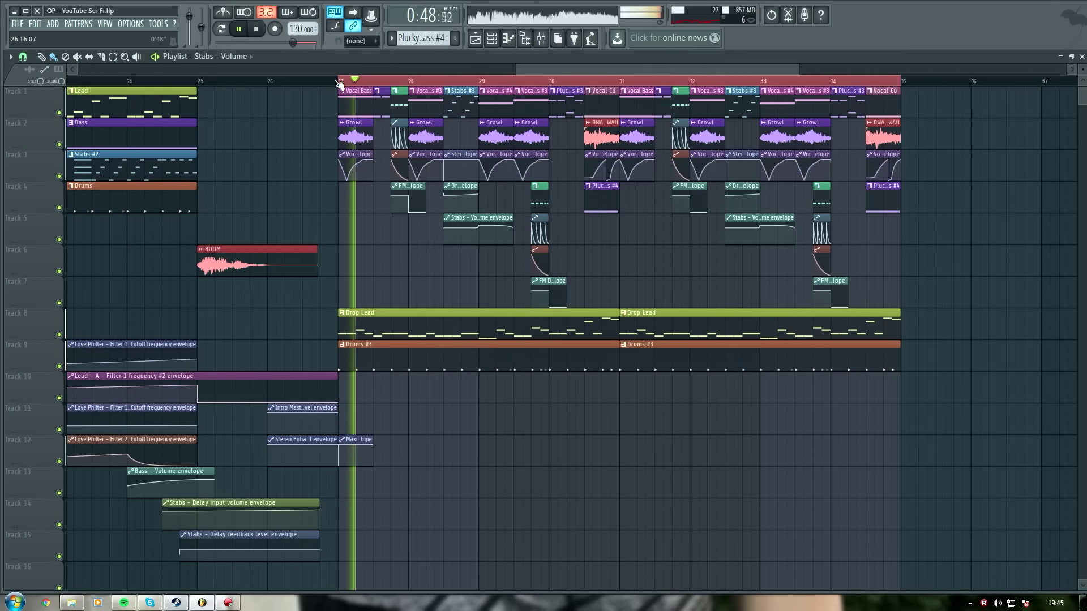
{"action": "scroll", "coordinate": [345, 81], "scroll_direction": "down", "scroll_amount": 4}
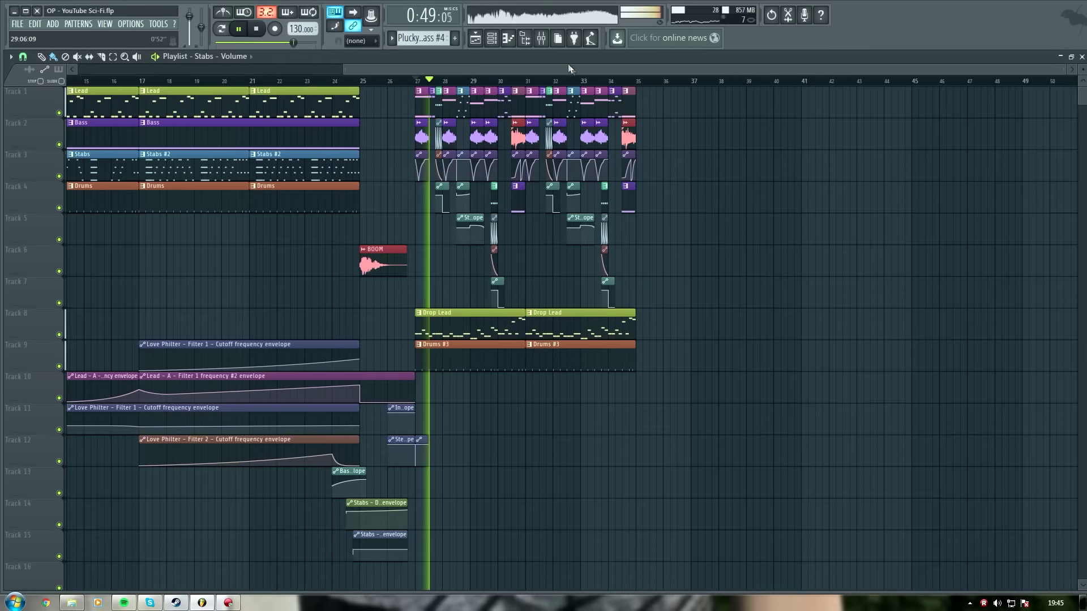
{"action": "left_click", "coordinate": [541, 38]}
{"action": "mouse_move", "coordinate": [575, 341]}
{"action": "left_mouse_down"}
{"action": "mouse_move", "coordinate": [576, 356]}
{"action": "mouse_move", "coordinate": [576, 344]}
{"action": "left_mouse_up"}
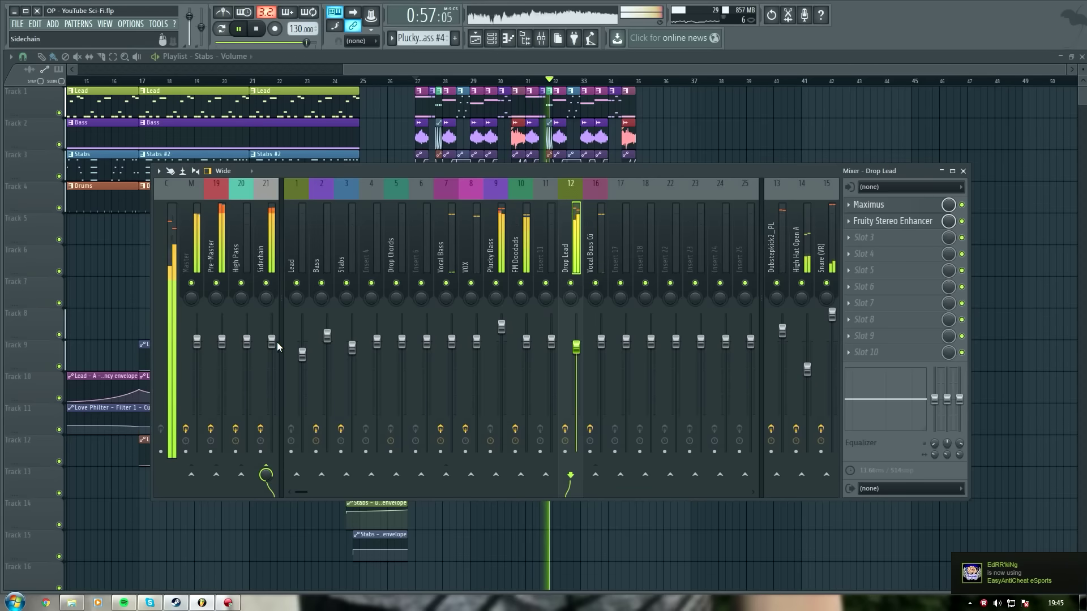
Step: Lower the Sidechain mixer track's volume well down, and bring it partway back up during playback
{"action": "left_click_drag", "start_coordinate": [272, 342], "coordinate": [272, 382]}
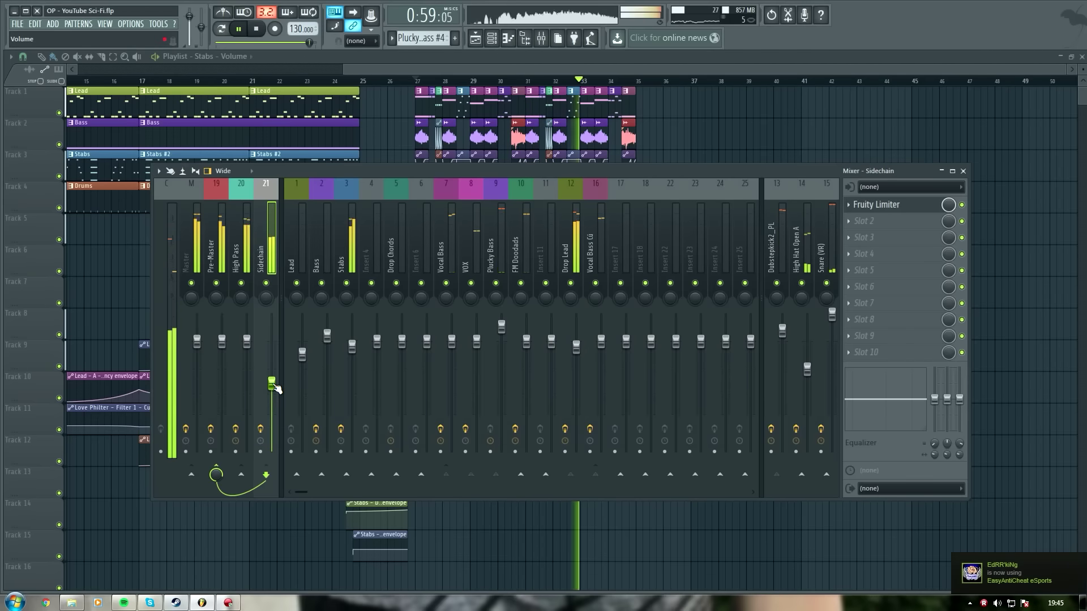
{"action": "left_click_drag", "start_coordinate": [277, 389], "coordinate": [277, 368]}
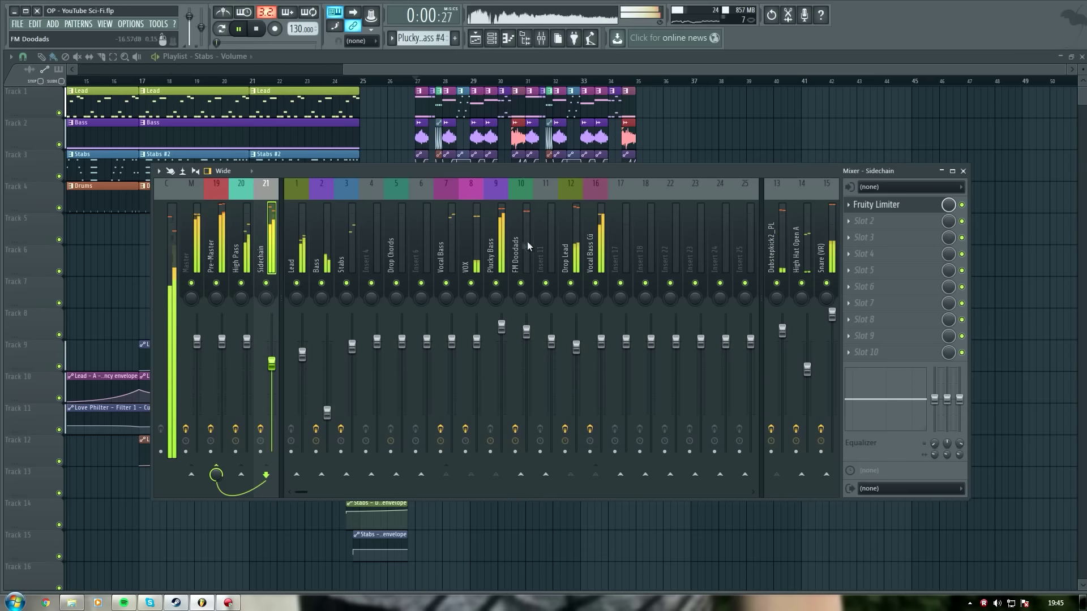
Step: Set the Fruity Limiter on the Sidechain mixer track to sidechain input 3, and play the drop
{"action": "left_click", "coordinate": [494, 244]}
{"action": "left_click", "coordinate": [568, 249]}
{"action": "key", "text": "space"}
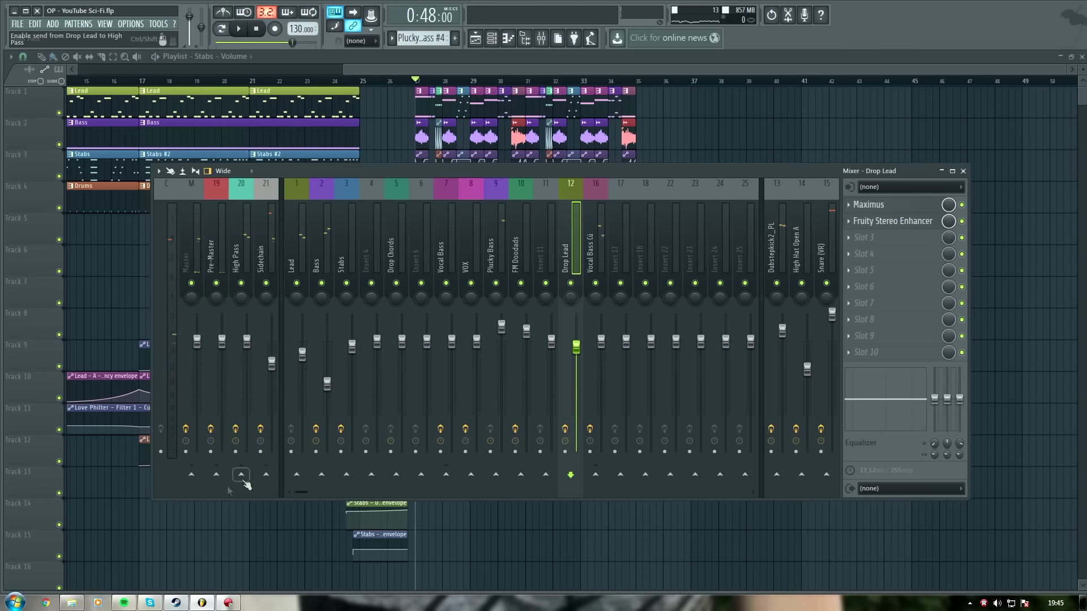
{"action": "left_click", "coordinate": [267, 247]}
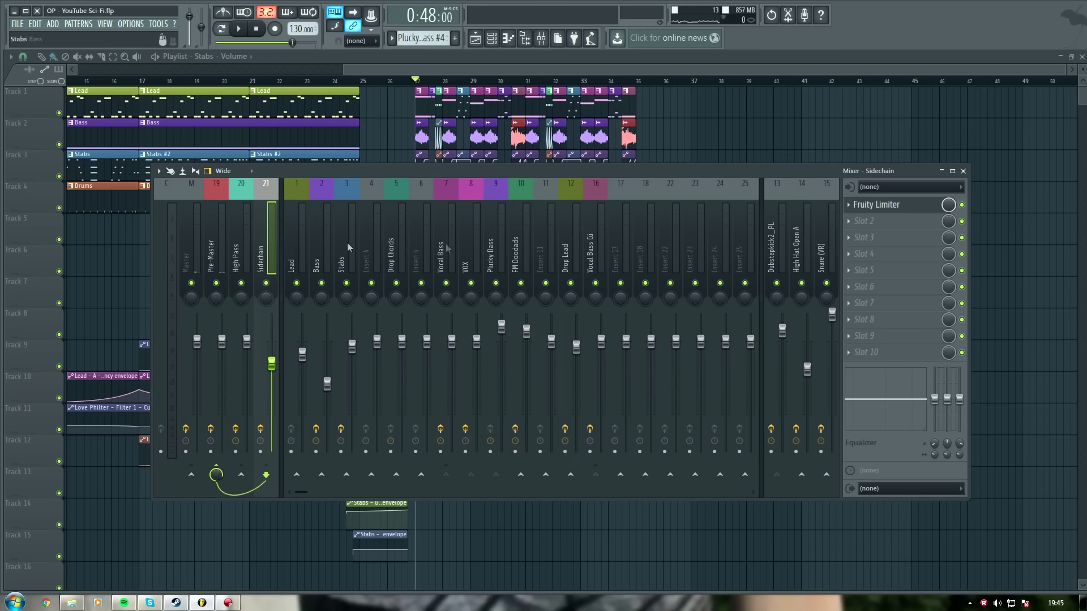
{"action": "left_click", "coordinate": [887, 205]}
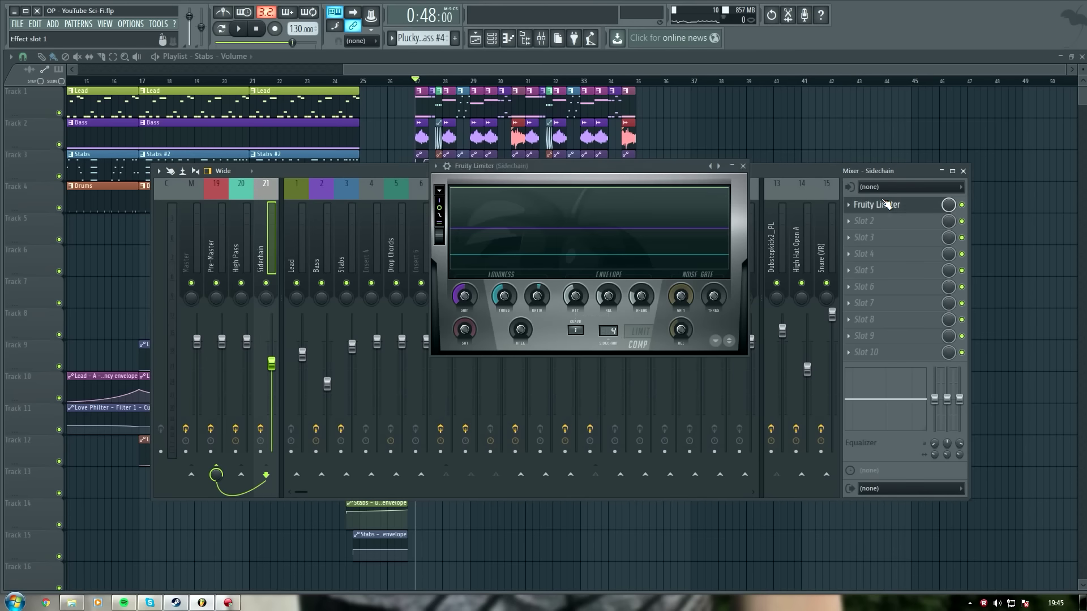
{"action": "left_click", "coordinate": [599, 329]}
{"action": "left_click", "coordinate": [628, 372]}
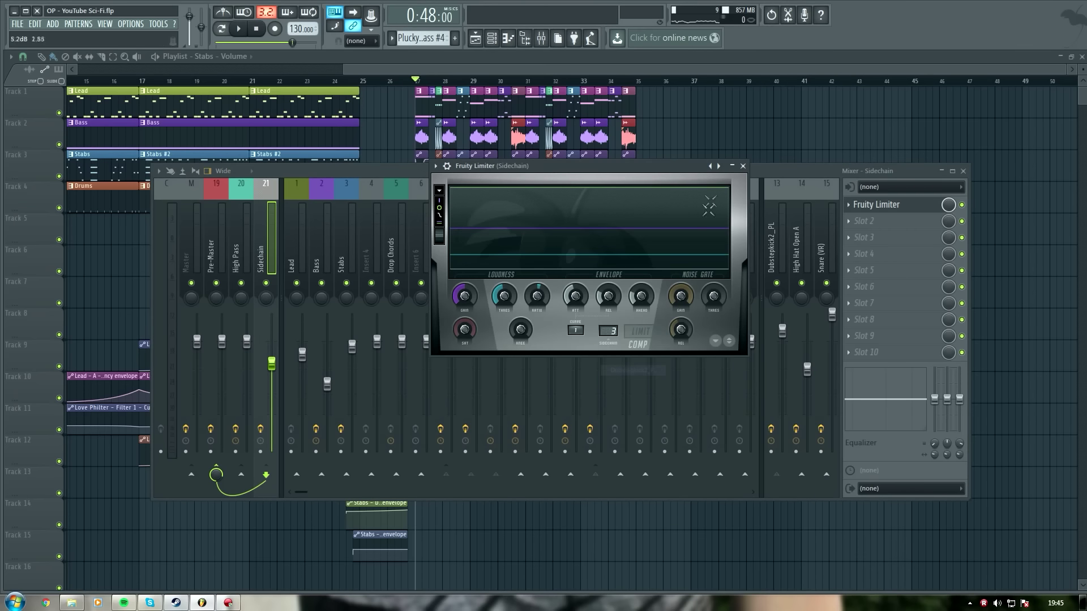
{"action": "left_click", "coordinate": [744, 166]}
{"action": "key", "text": "space"}
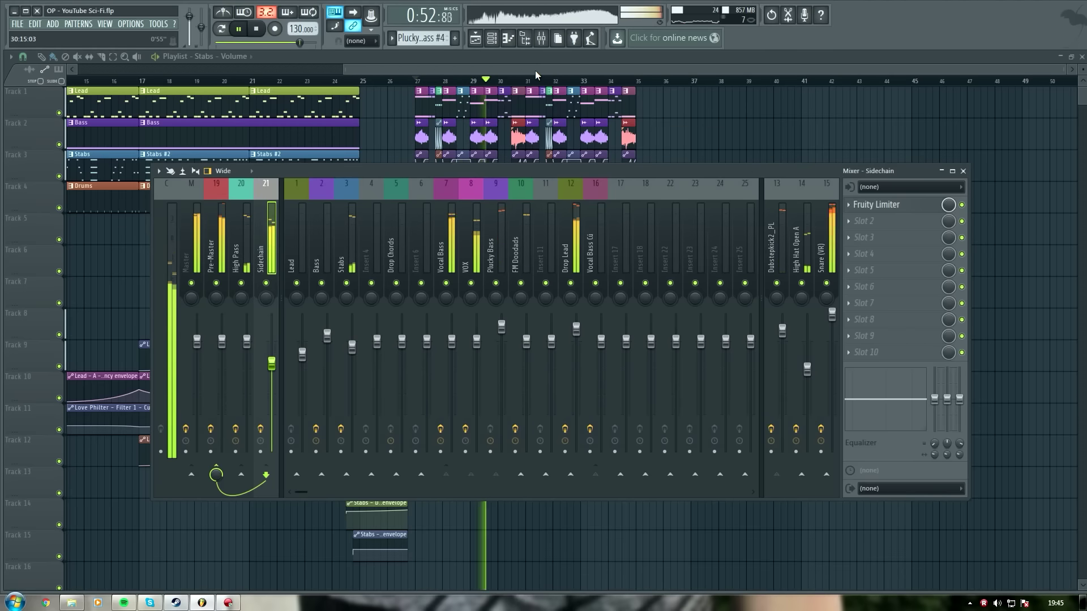
Step: Lower the Drop Lead's mixer volume to just below the neighbouring default faders, and replay the drop from bar 27
{"action": "key", "text": "F9"}
{"action": "scroll", "coordinate": [473, 86], "scroll_direction": "up", "scroll_amount": 5}
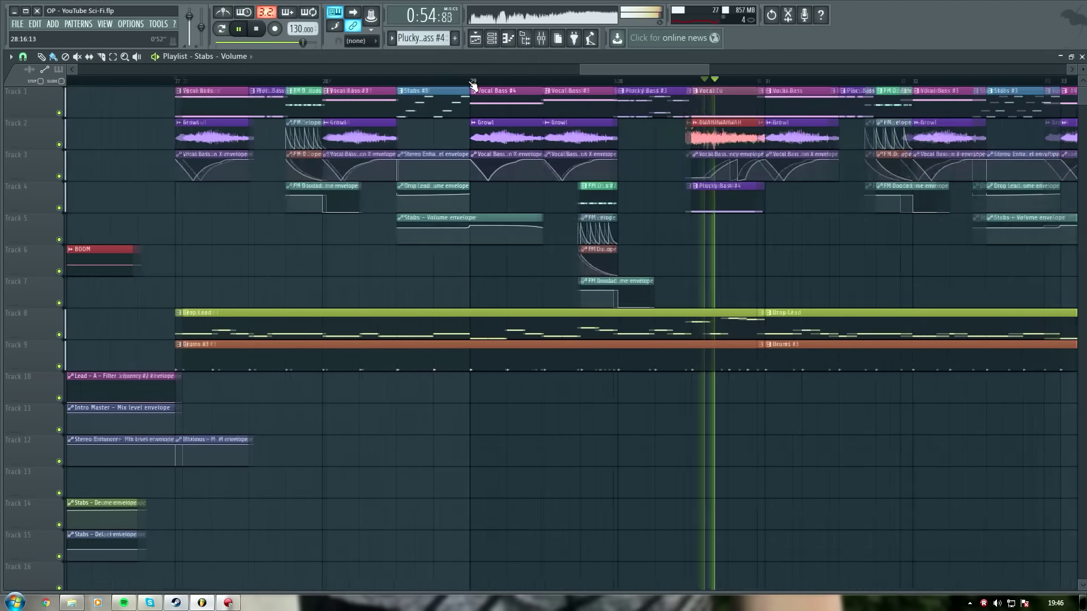
{"action": "key", "text": "space"}
{"action": "left_click", "coordinate": [541, 38]}
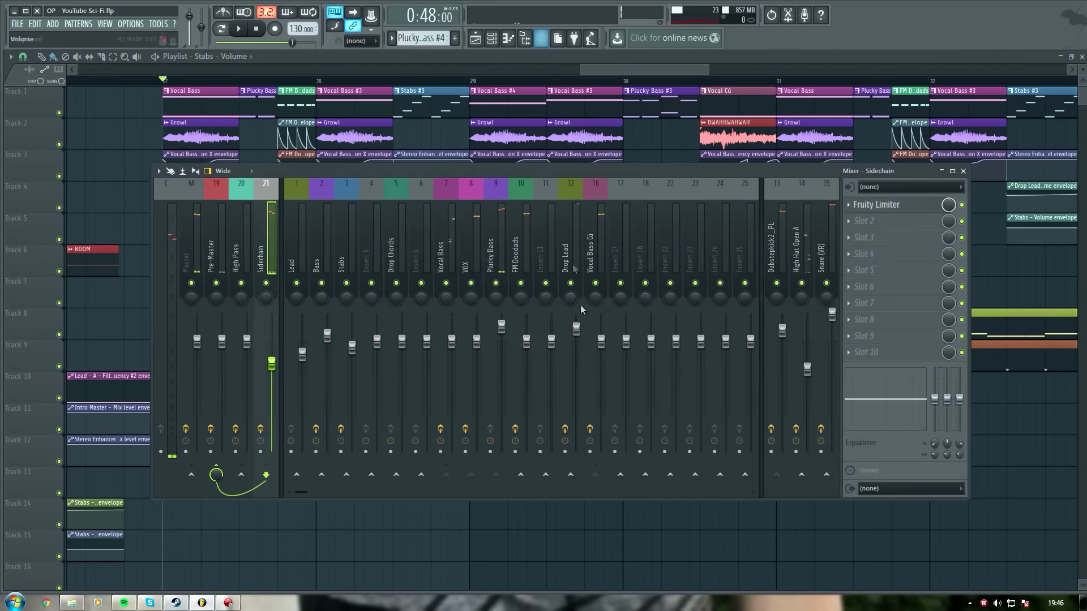
{"action": "left_click_drag", "start_coordinate": [578, 352], "coordinate": [575, 354]}
{"action": "right_click", "coordinate": [575, 353]}
{"action": "key", "text": "i"}
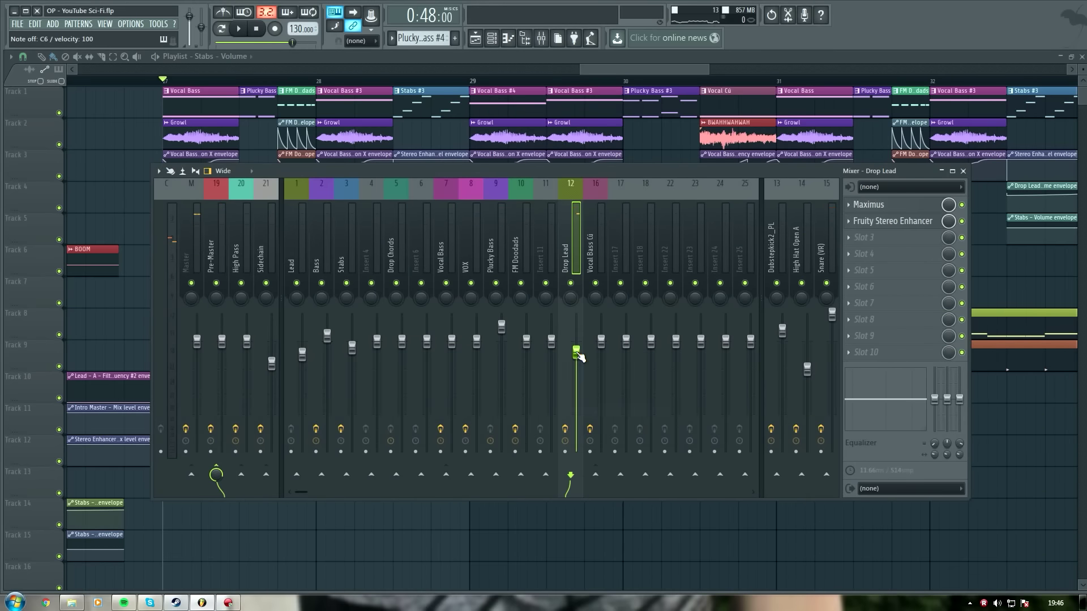
{"action": "key", "text": "space"}
{"action": "key", "text": "F9"}
{"action": "key", "text": "space"}
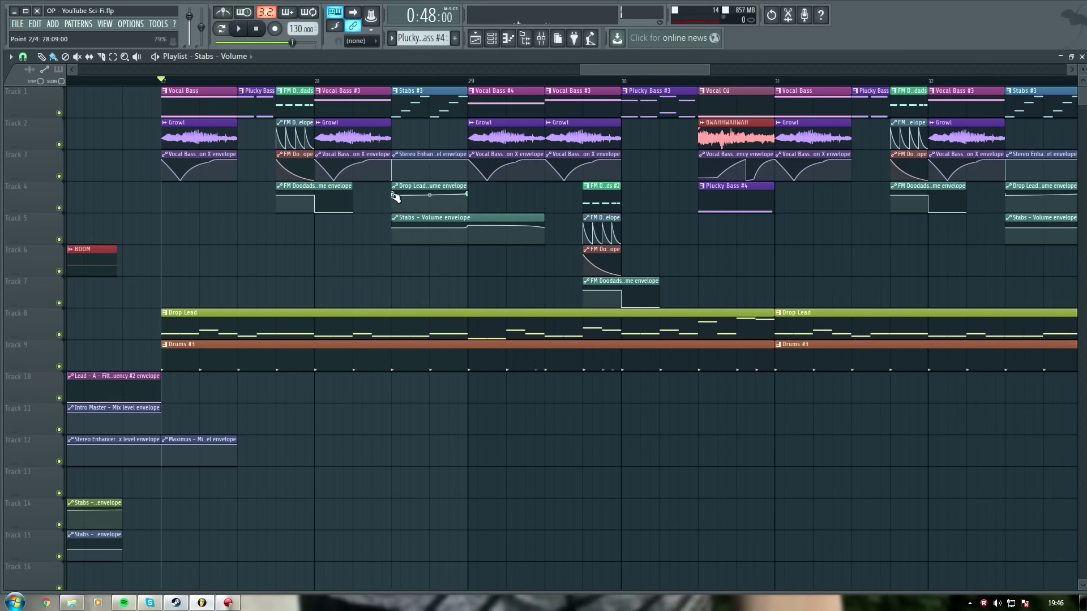
Step: Enlarge Track 4 and try lowering the start and end points of the Drop Lead volume envelope in bar 28
{"action": "left_click_drag", "start_coordinate": [17, 213], "coordinate": [35, 478]}
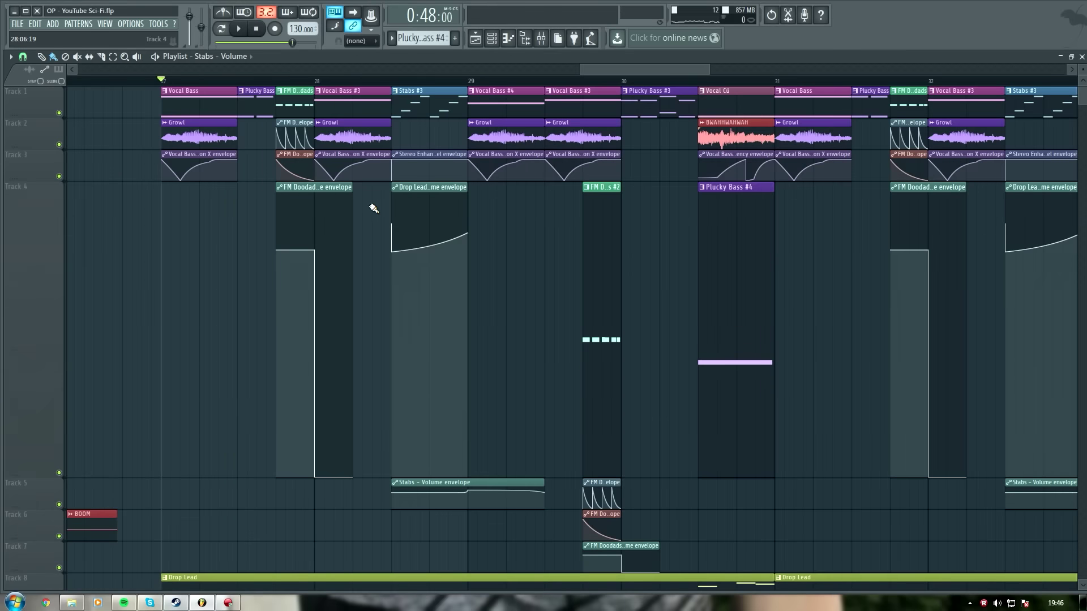
{"action": "right_click", "coordinate": [393, 224]}
{"action": "left_click", "coordinate": [416, 416]}
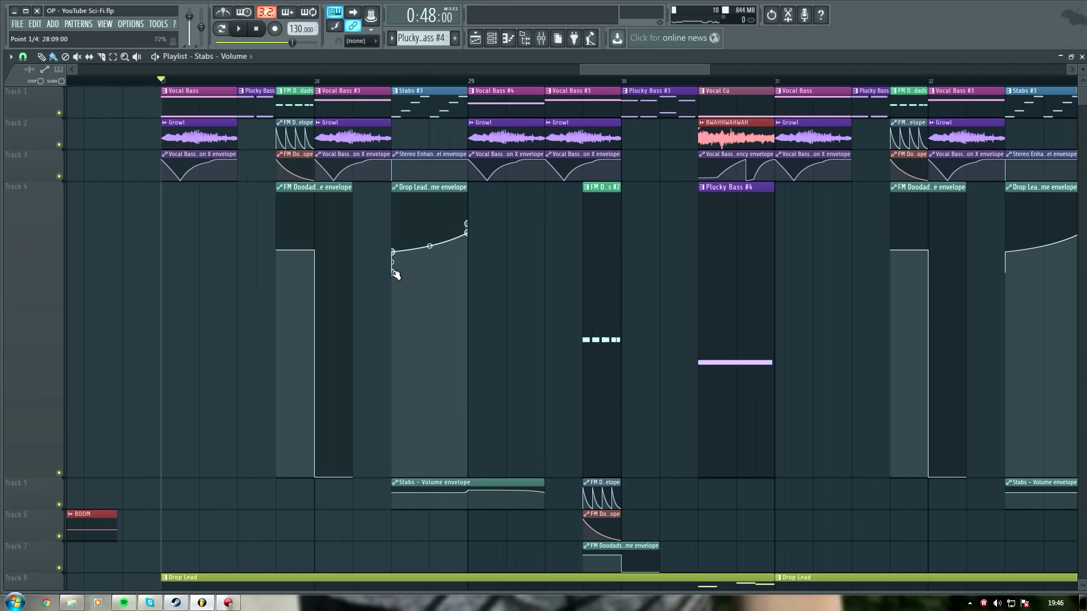
{"action": "right_click", "coordinate": [393, 252]}
{"action": "left_click", "coordinate": [416, 444]}
{"action": "left_click_drag", "start_coordinate": [467, 233], "coordinate": [467, 247]}
{"action": "right_click", "coordinate": [393, 224]}
{"action": "left_click", "coordinate": [416, 416]}
{"action": "left_click_drag", "start_coordinate": [391, 266], "coordinate": [393, 264]}
Step: Delete the Drop Lead volume envelope clips from Track 4 and restore the track's default height during playback
{"action": "right_click", "coordinate": [430, 192]}
{"action": "scroll", "coordinate": [531, 81], "scroll_direction": "down", "scroll_amount": 3}
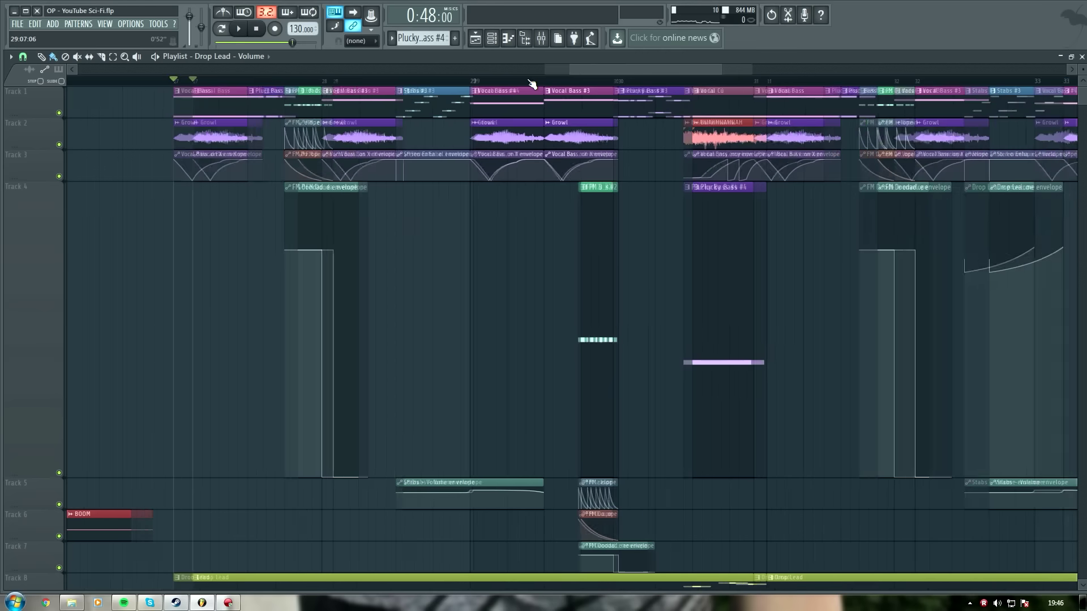
{"action": "key", "text": "space"}
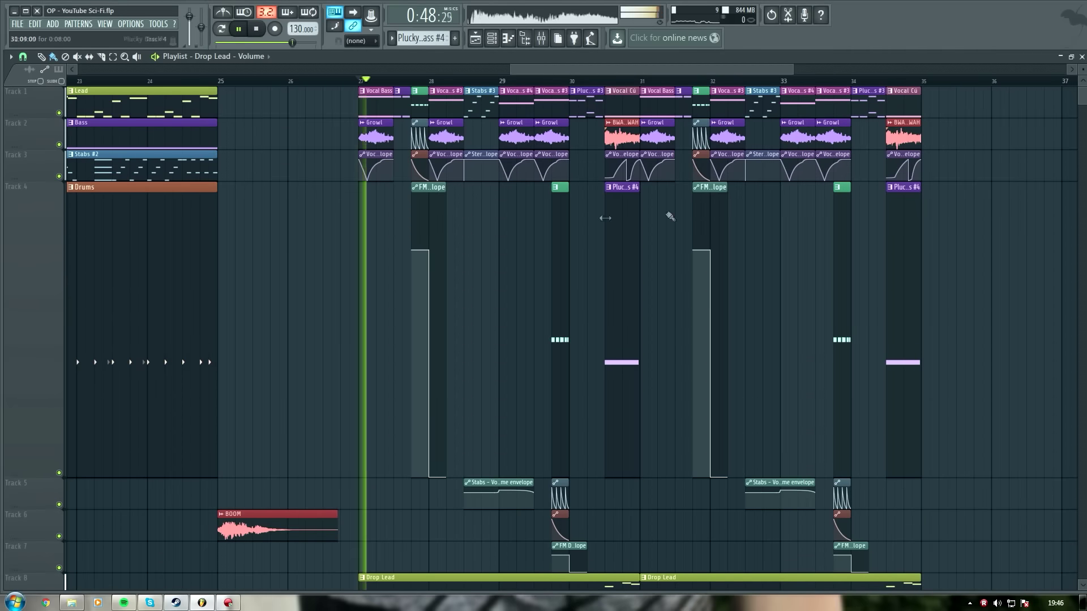
{"action": "right_click", "coordinate": [39, 332]}
{"action": "left_click", "coordinate": [158, 260]}
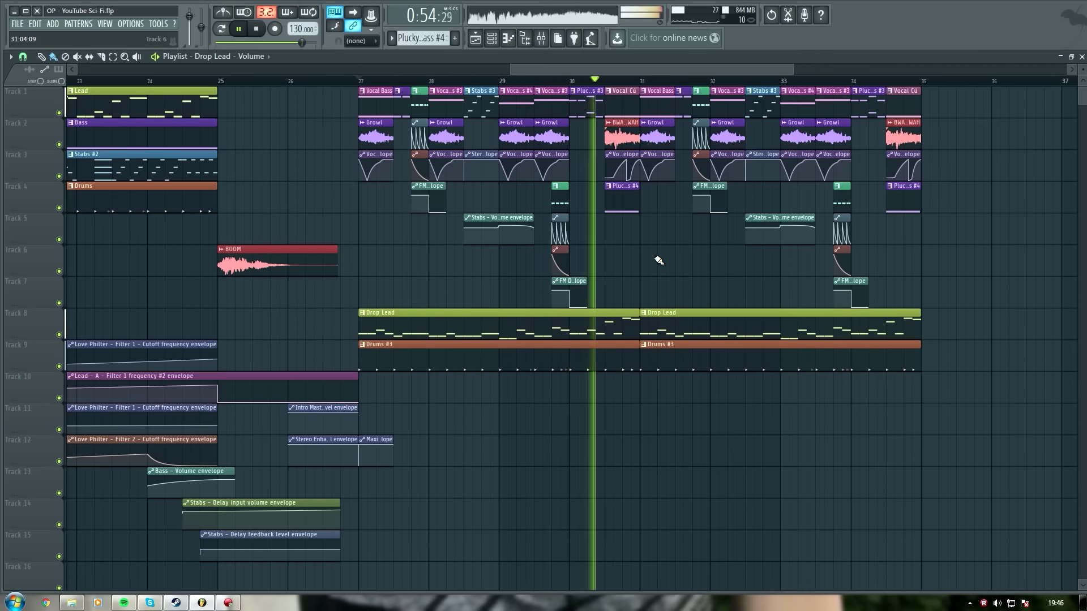
Step: Check the mixer levels while the drop plays, and stop playback
{"action": "key", "text": "F9"}
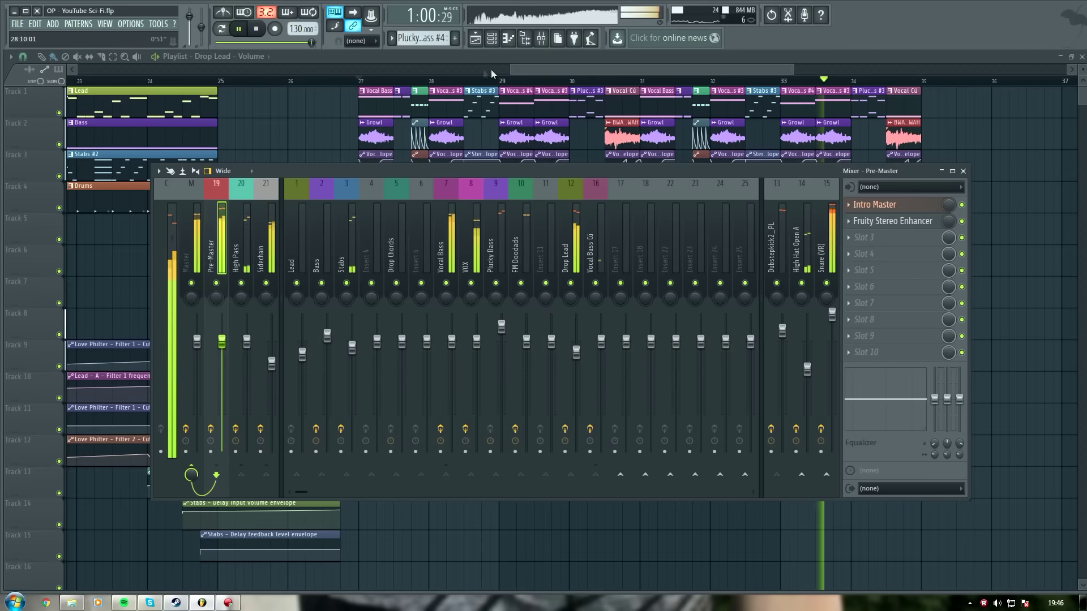
{"action": "key", "text": "F9"}
{"action": "key", "text": "space"}
{"action": "left_click", "coordinate": [542, 39]}
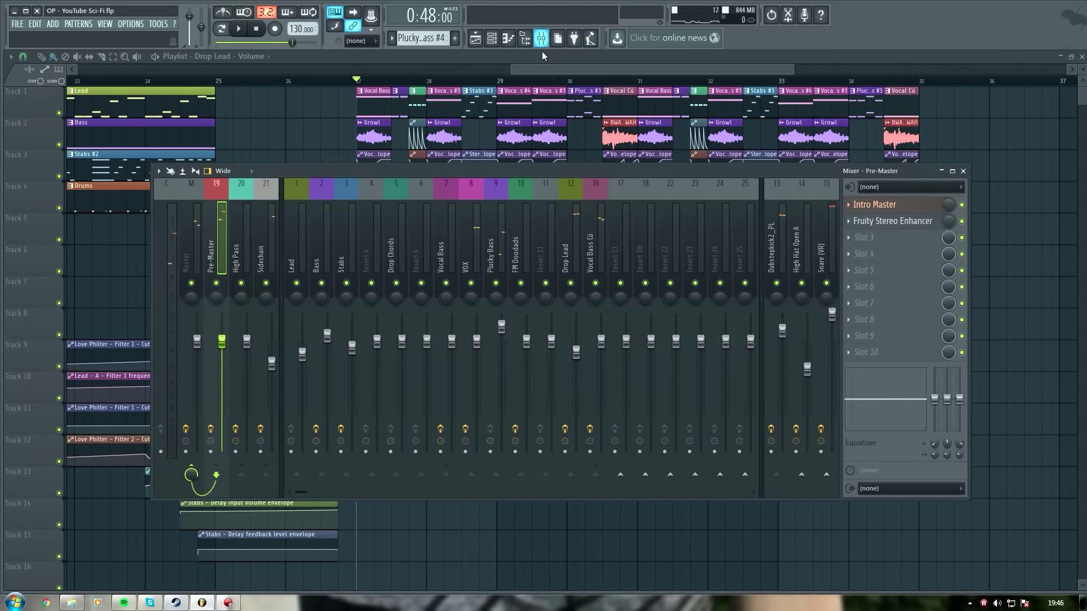
Step: Mark bars 27 to 35, select the Drop Lead and Drums #3 clips, and move them down one track to Tracks 9 and 10
{"action": "left_click_drag", "start_coordinate": [359, 81], "coordinate": [918, 119]}
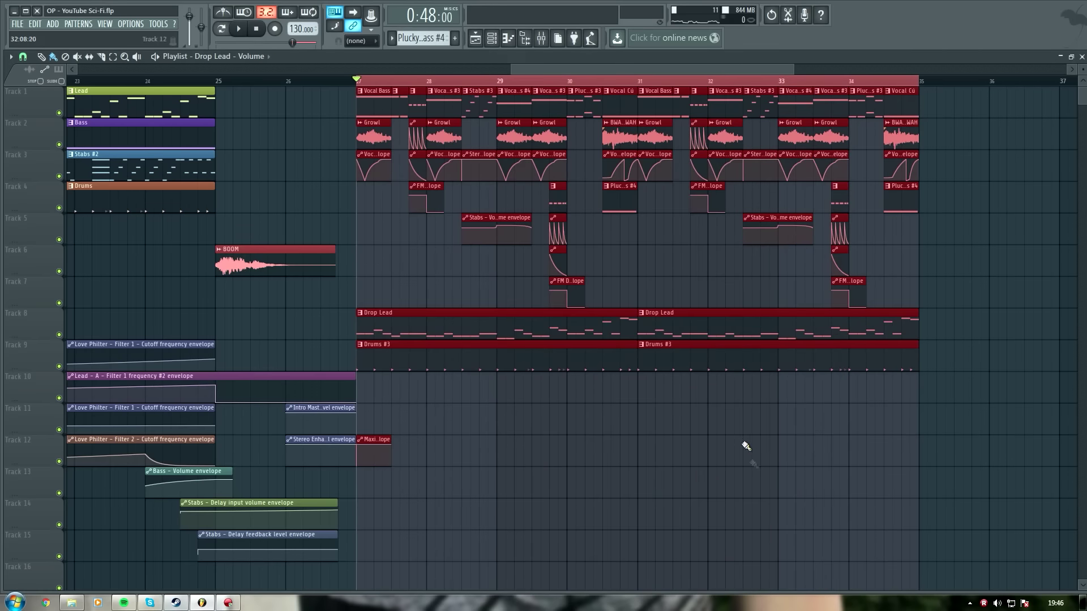
{"action": "left_click", "coordinate": [774, 470]}
{"action": "left_click_drag", "start_coordinate": [394, 305], "coordinate": [421, 318]}
{"action": "left_click", "coordinate": [1072, 387]}
{"action": "right_click", "coordinate": [1074, 397]}
{"action": "left_click_drag", "start_coordinate": [1015, 334], "coordinate": [493, 401]}
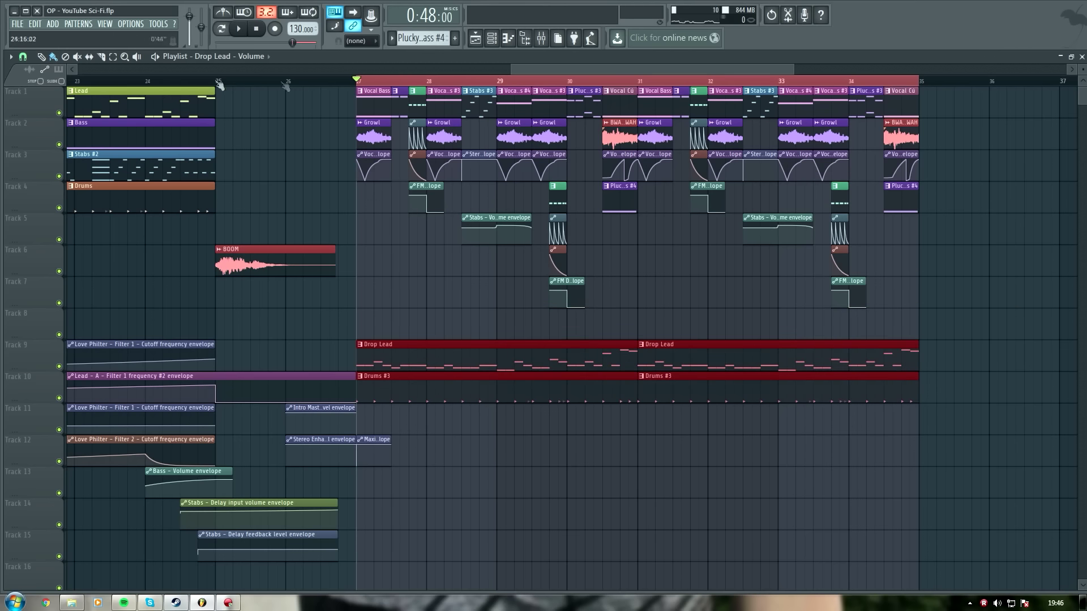
{"action": "left_click", "coordinate": [492, 38]}
{"action": "right_click", "coordinate": [229, 483]}
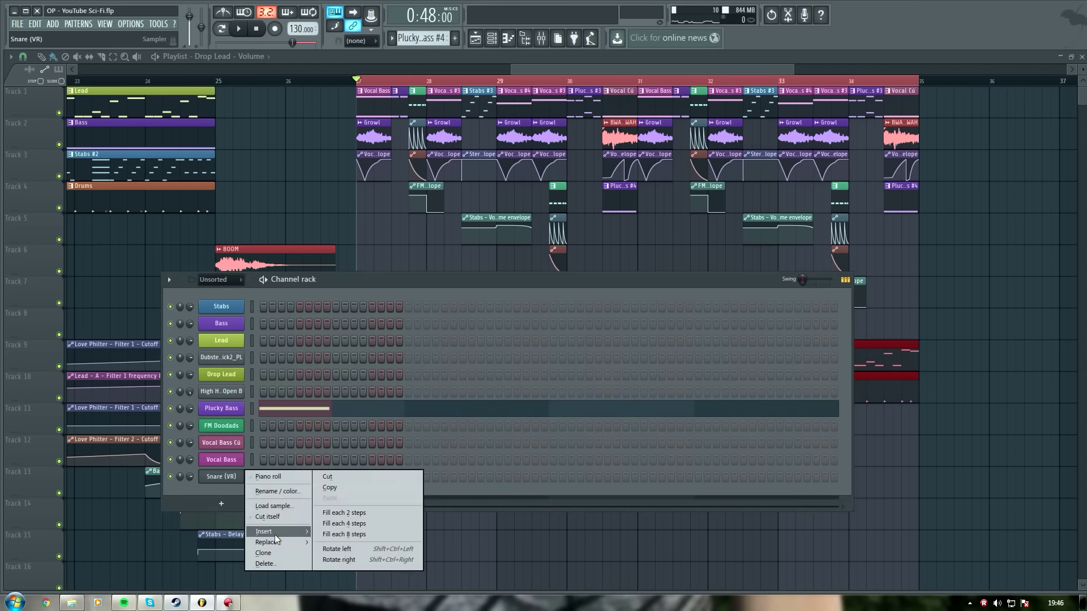
{"action": "mouse_move", "coordinate": [266, 532]}
{"action": "mouse_move", "coordinate": [454, 112]}
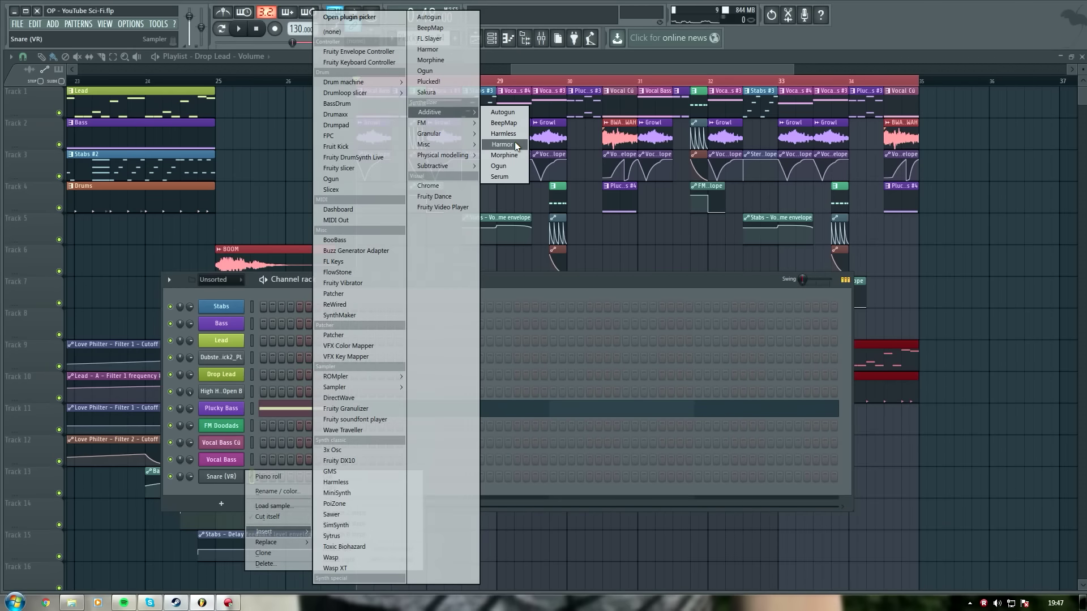
{"action": "left_click", "coordinate": [17, 164]}
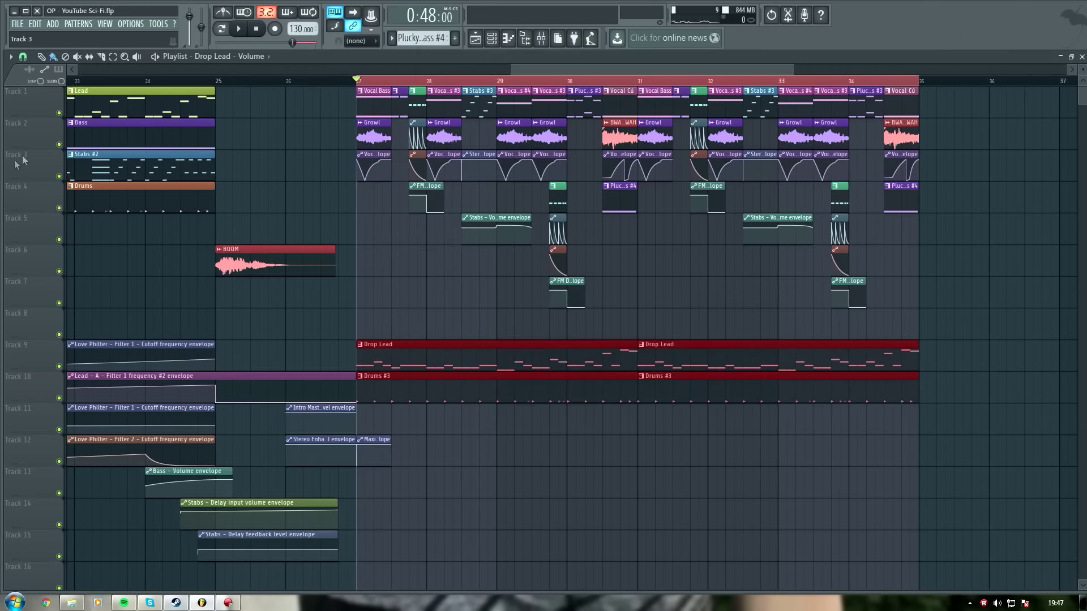
Step: Show the browser and open the Miraboa Deluxe Sound Pack inside Packs
{"action": "left_click", "coordinate": [507, 40]}
{"action": "left_click", "coordinate": [49, 283]}
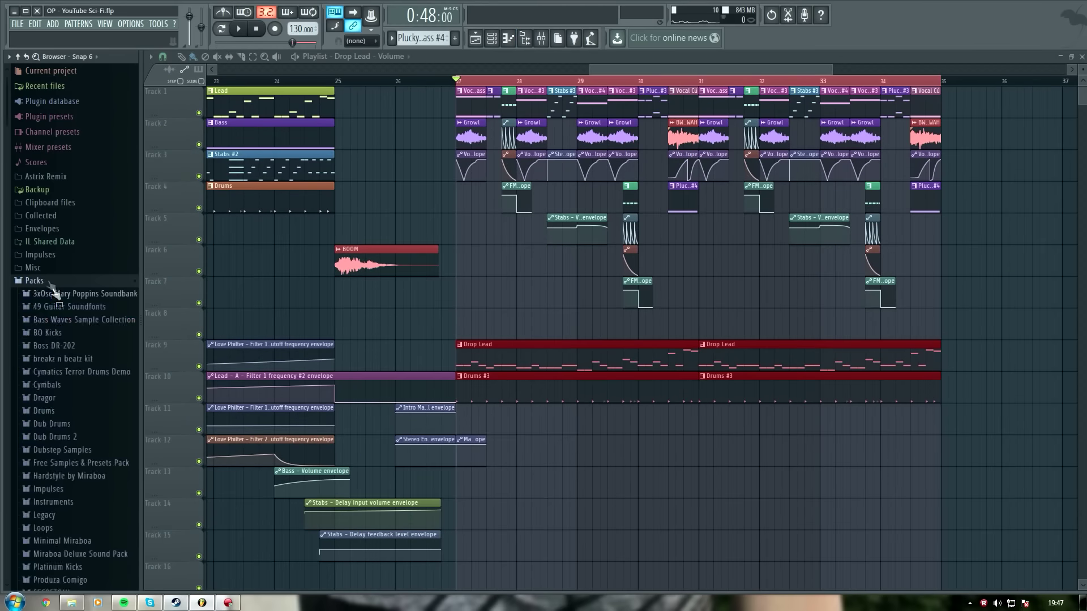
{"action": "scroll", "coordinate": [67, 295], "scroll_direction": "down", "scroll_amount": 7}
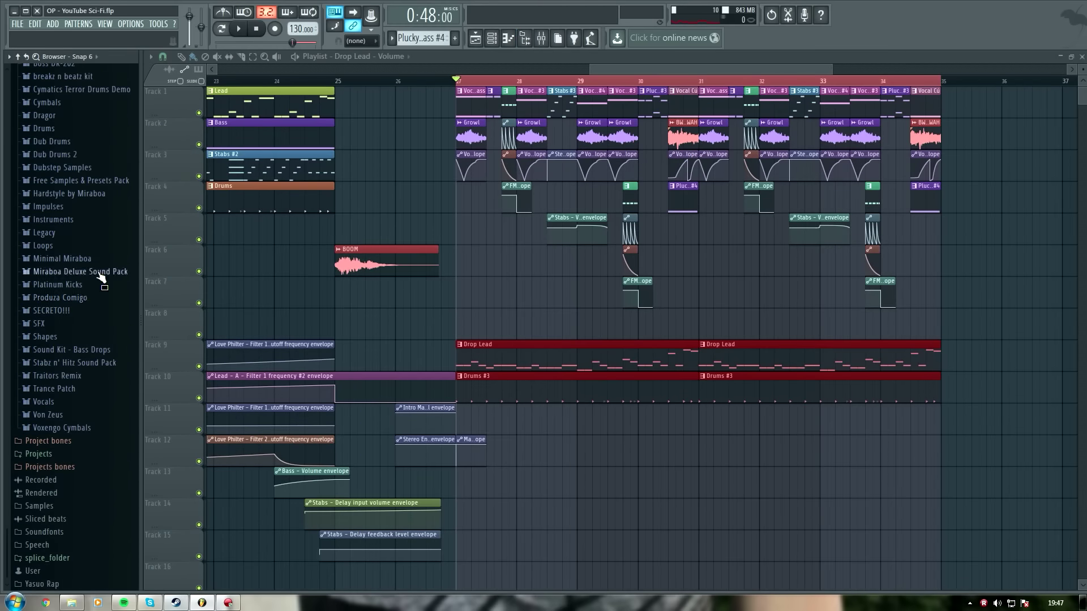
{"action": "left_click", "coordinate": [101, 274]}
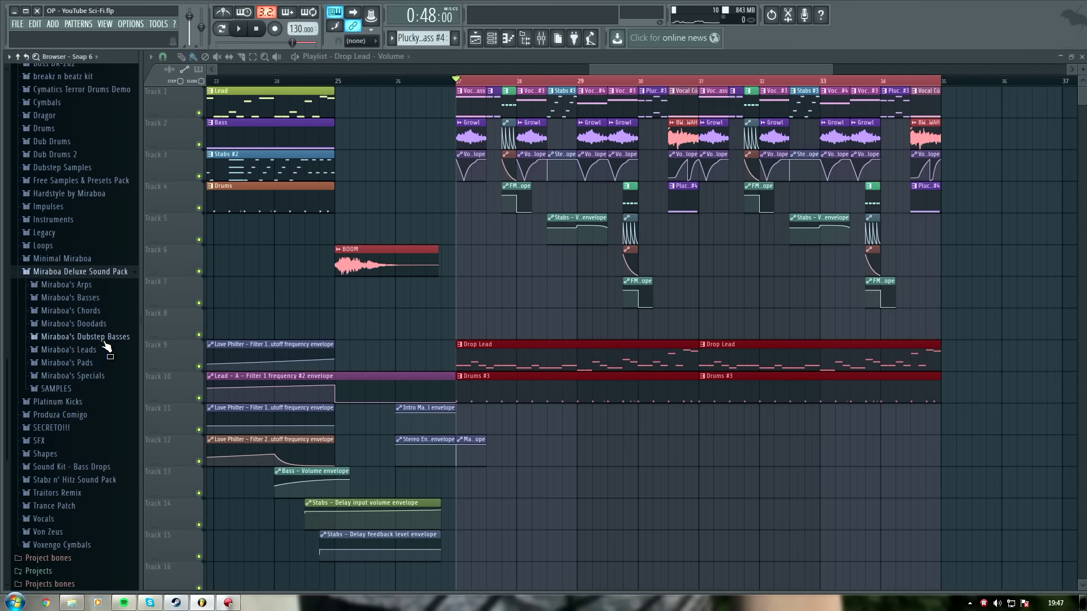
Step: Look through the Miraboa Deluxe Sound Pack's subfolders from Arps to SAMPLES for a suitable sound
{"action": "left_click", "coordinate": [82, 286]}
{"action": "left_click", "coordinate": [82, 286]}
{"action": "left_click", "coordinate": [86, 299]}
{"action": "left_click", "coordinate": [86, 299]}
{"action": "left_click", "coordinate": [93, 311]}
{"action": "left_click", "coordinate": [94, 313]}
{"action": "left_click", "coordinate": [101, 325]}
{"action": "left_click", "coordinate": [101, 325]}
{"action": "left_click", "coordinate": [104, 338]}
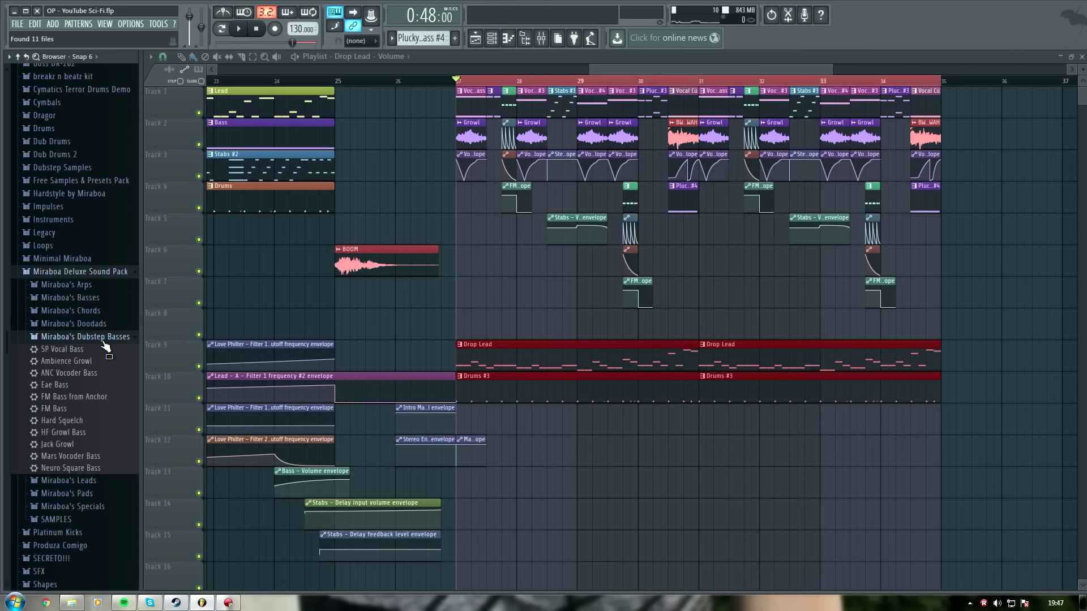
{"action": "left_click", "coordinate": [103, 338]}
{"action": "left_click", "coordinate": [104, 350]}
{"action": "left_click", "coordinate": [105, 350]}
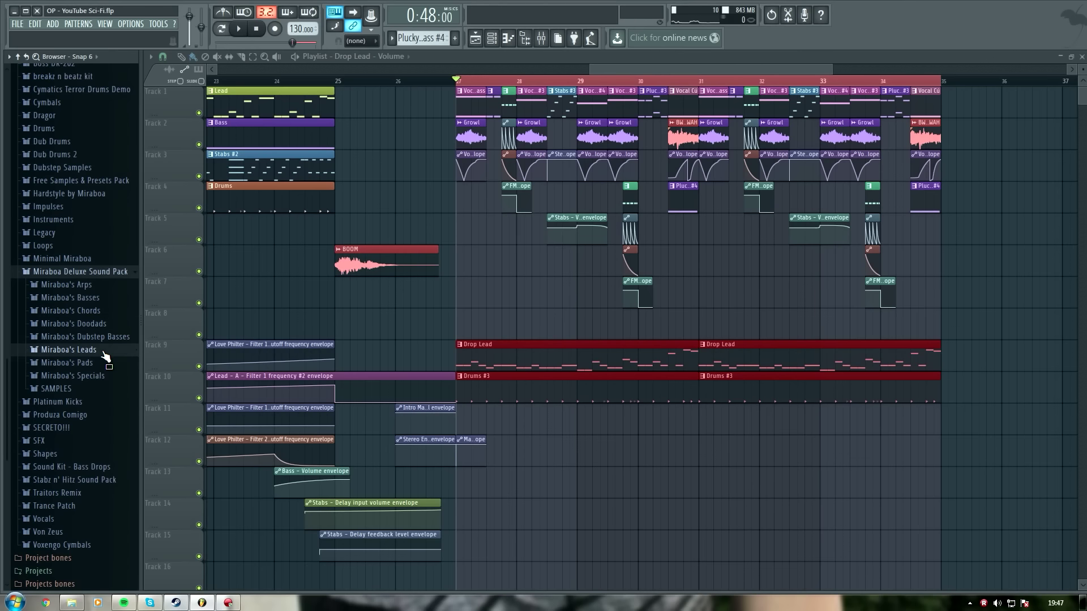
{"action": "left_click", "coordinate": [105, 363]}
{"action": "left_click", "coordinate": [105, 363]}
{"action": "left_click", "coordinate": [106, 376]}
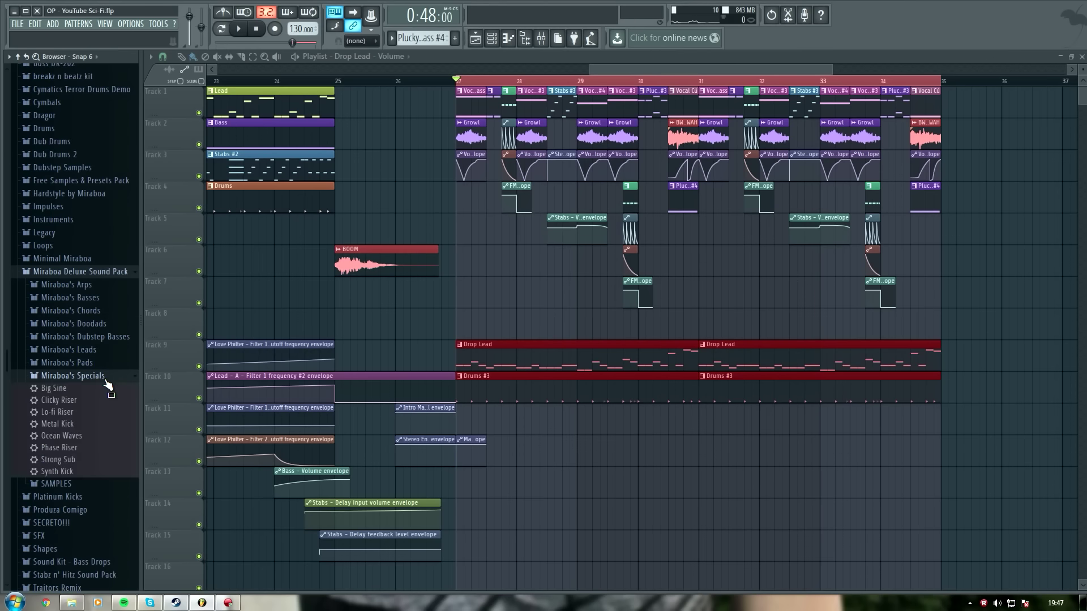
{"action": "left_click", "coordinate": [106, 380]}
{"action": "left_click", "coordinate": [104, 389]}
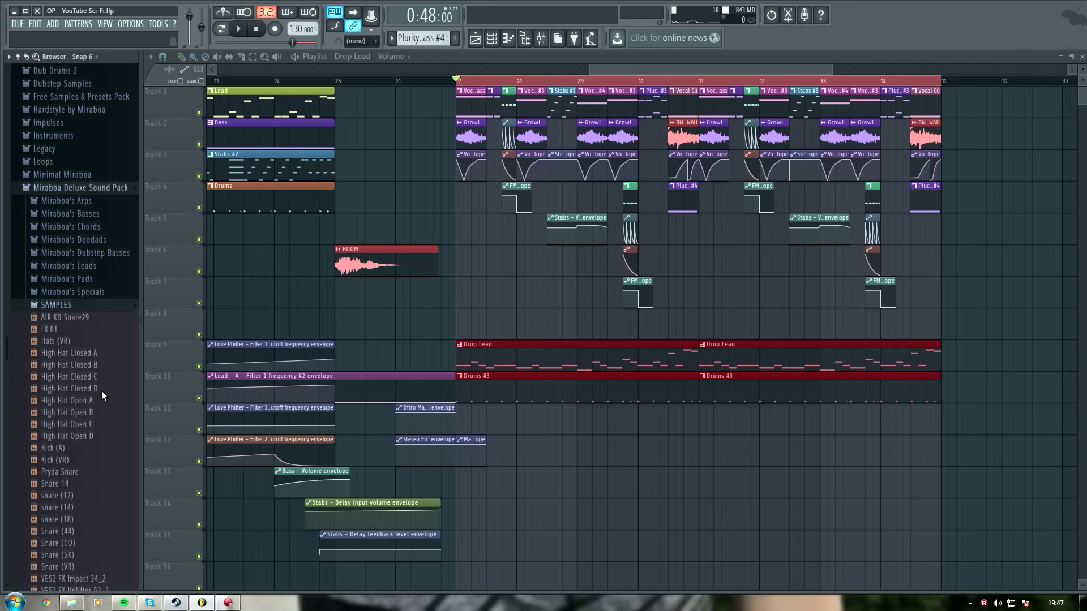
{"action": "scroll", "coordinate": [107, 396], "scroll_direction": "down", "scroll_amount": 5}
{"action": "scroll", "coordinate": [109, 416], "scroll_direction": "up", "scroll_amount": 5}
{"action": "left_click", "coordinate": [76, 271]}
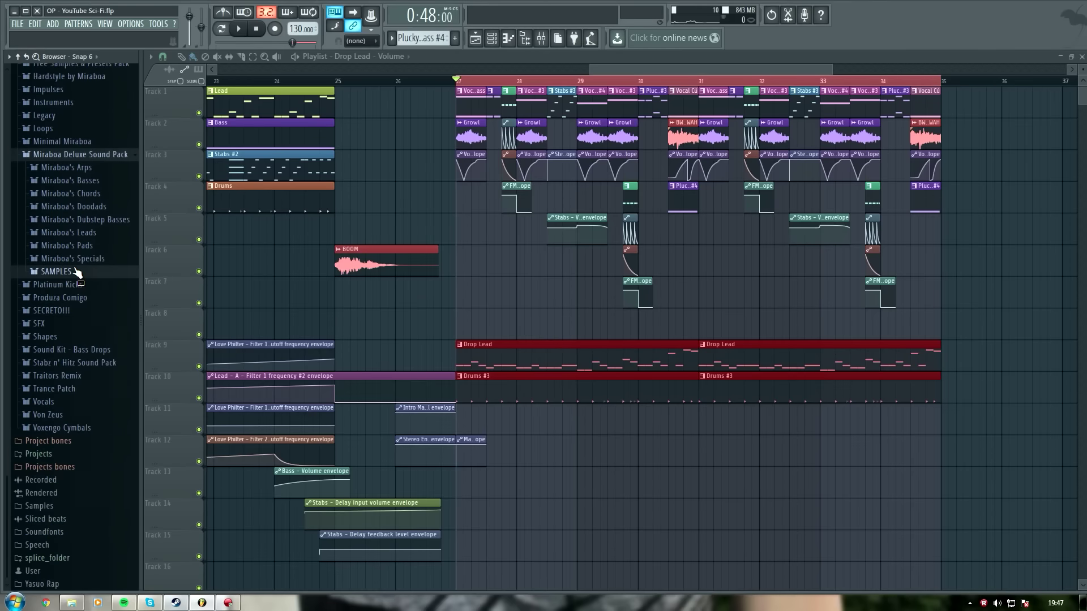
Step: Add the Strong Sub preset from Miraboa's Specials as a new channel below Snare (VR), and close its plugin window
{"action": "left_click", "coordinate": [93, 260]}
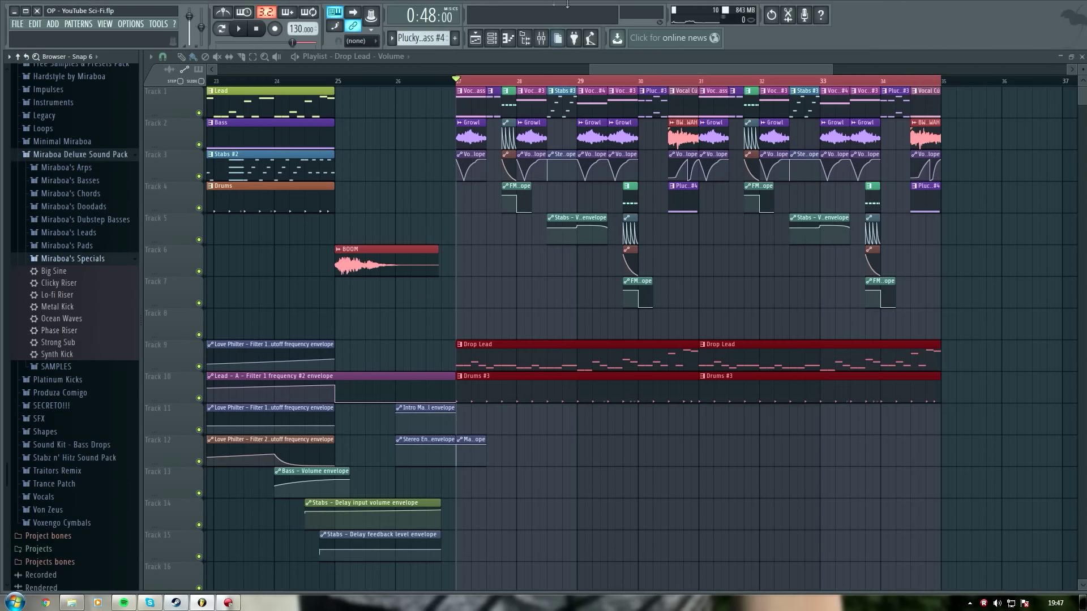
{"action": "left_click", "coordinate": [492, 38]}
{"action": "left_click_drag", "start_coordinate": [68, 350], "coordinate": [315, 517]}
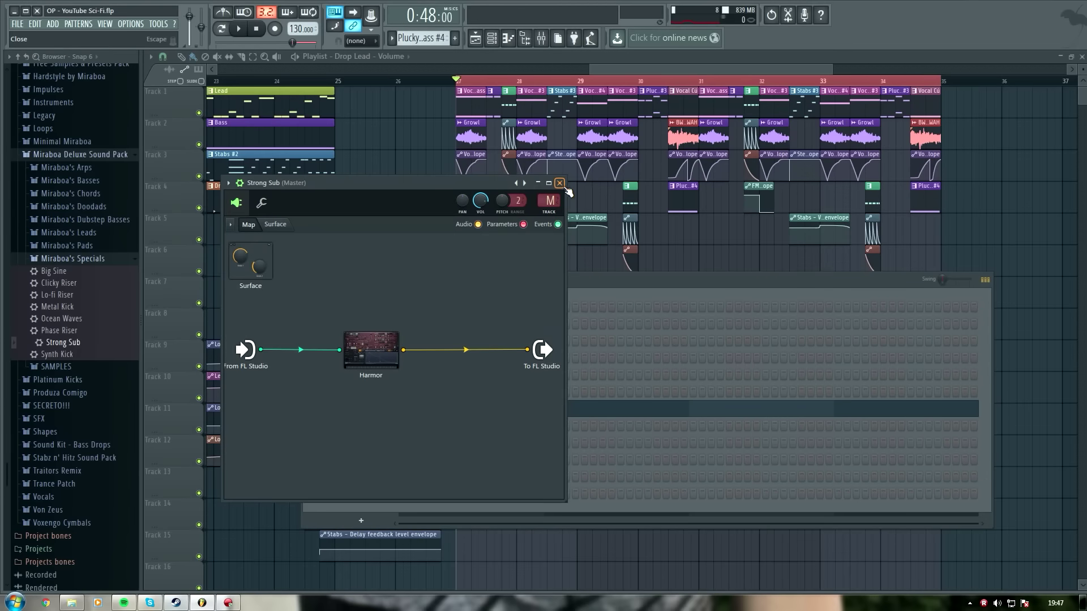
{"action": "left_click", "coordinate": [560, 183]}
Step: Recolour the Strong Sub channel turquoise
{"action": "right_click", "coordinate": [369, 496]}
{"action": "left_click", "coordinate": [415, 508]}
{"action": "left_click", "coordinate": [412, 505]}
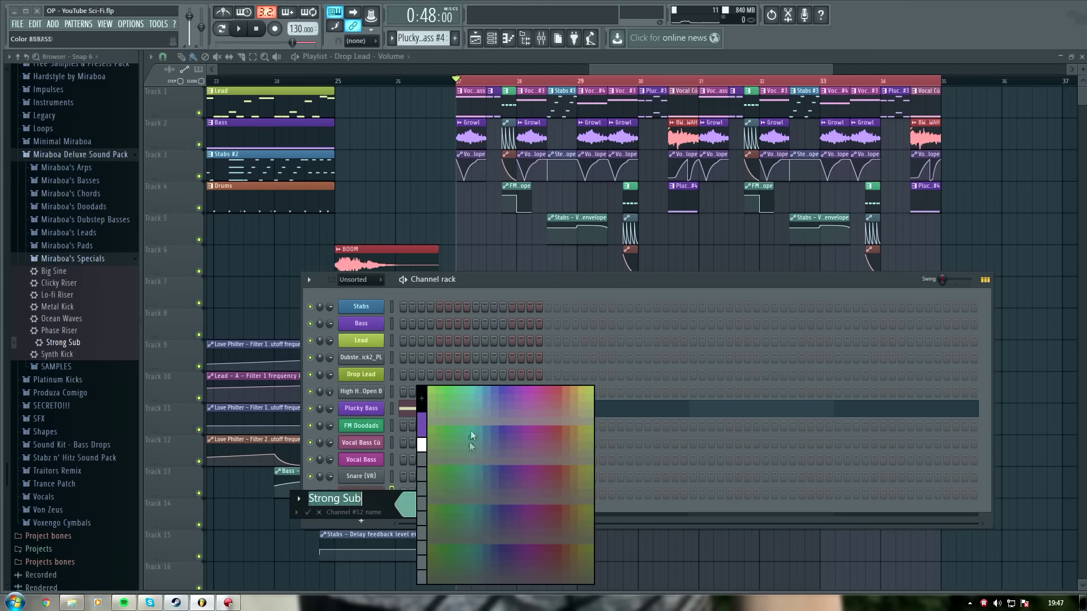
{"action": "left_click", "coordinate": [471, 392]}
Step: Audition the Strong Sub channel by playing a few notes
{"action": "key", "text": "s"}
{"action": "key", "text": "s"}
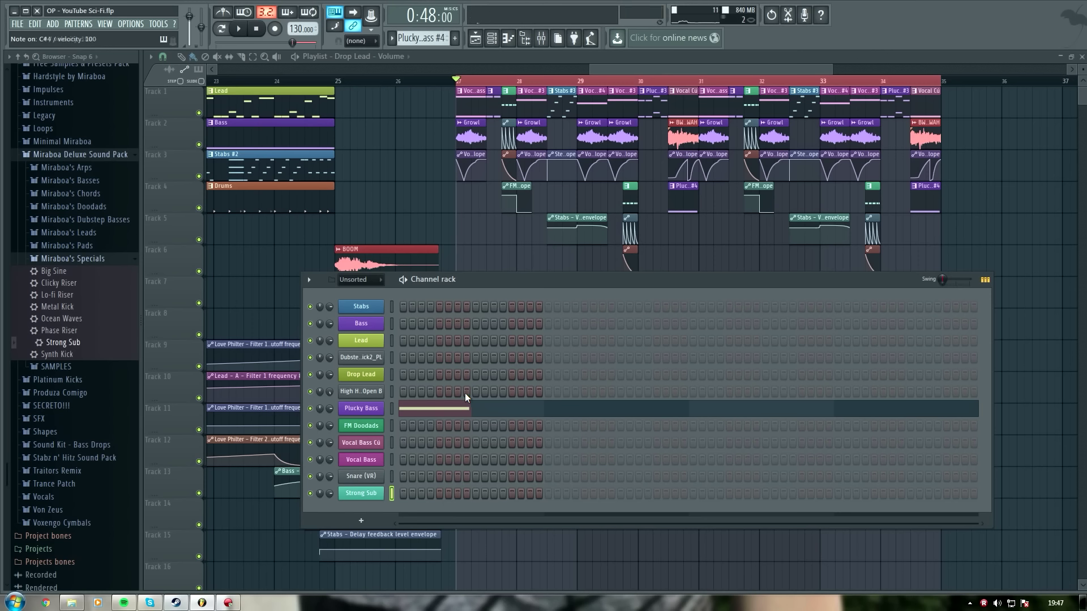
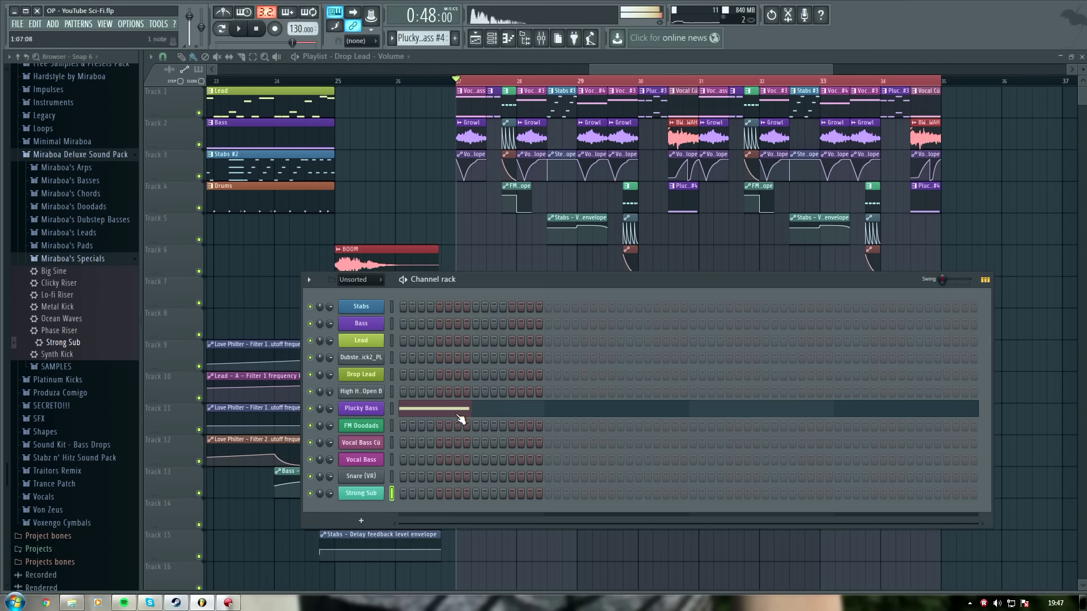
{"action": "key", "text": "s"}
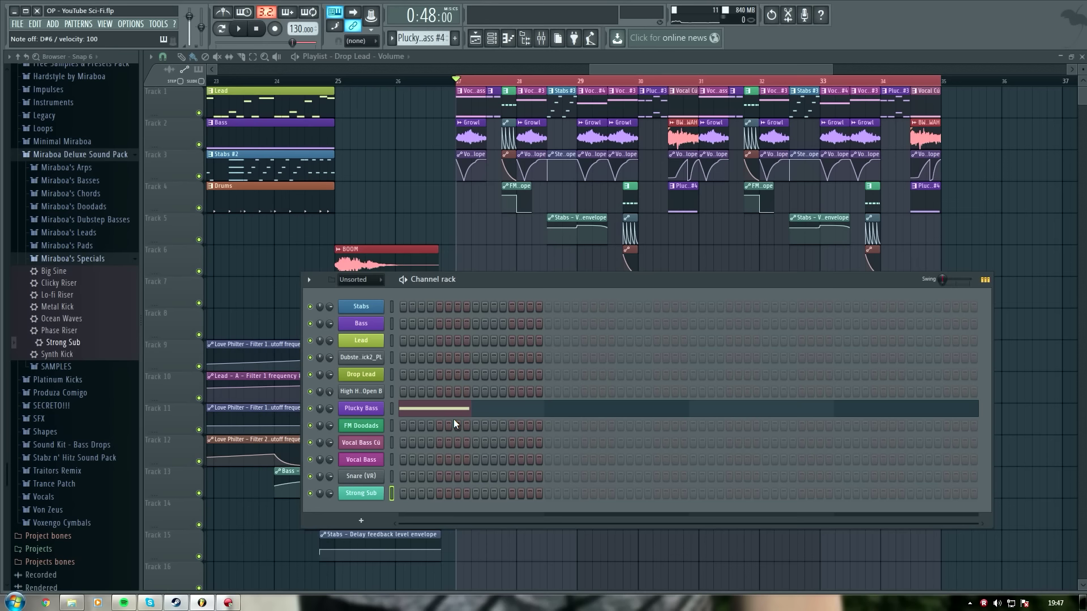
Step: Inspect the Strong Sub patch window and audition the sub with single notes, including C4
{"action": "left_click", "coordinate": [376, 497]}
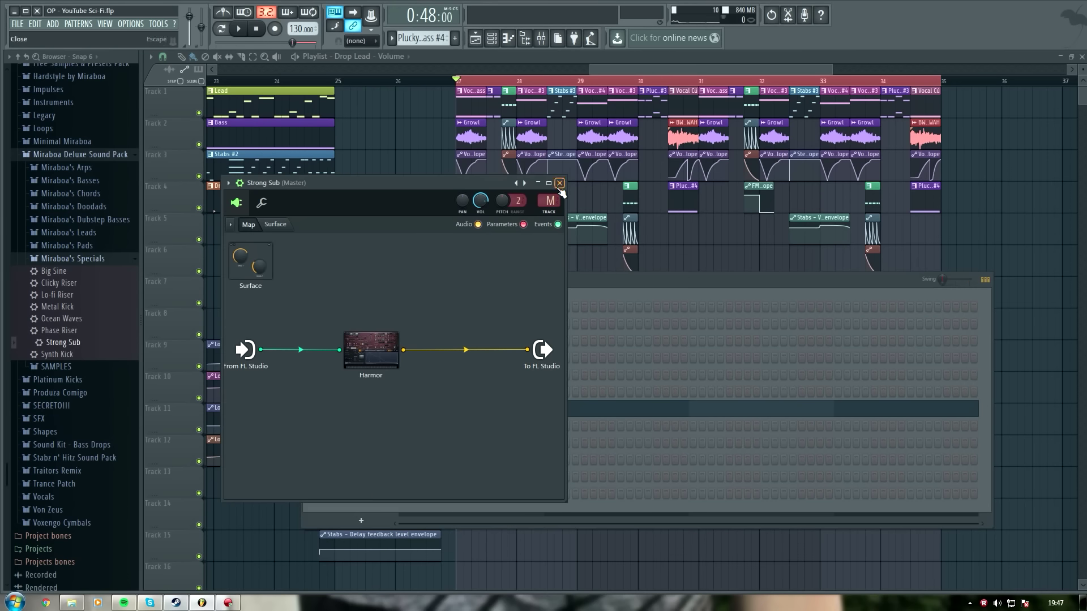
{"action": "left_click", "coordinate": [559, 184]}
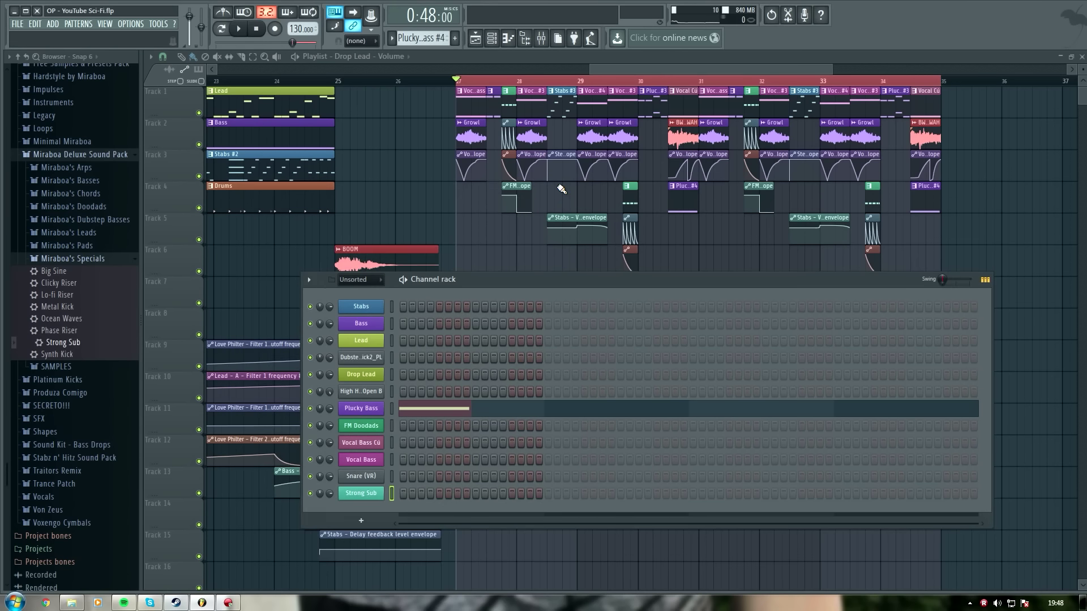
{"action": "key", "text": "s"}
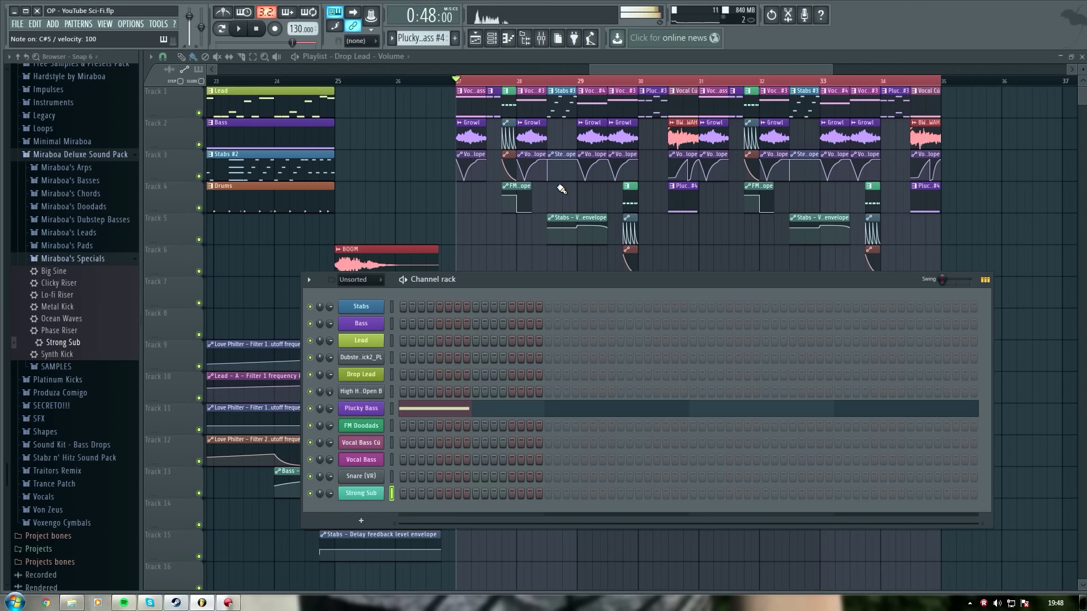
{"action": "key", "text": "s"}
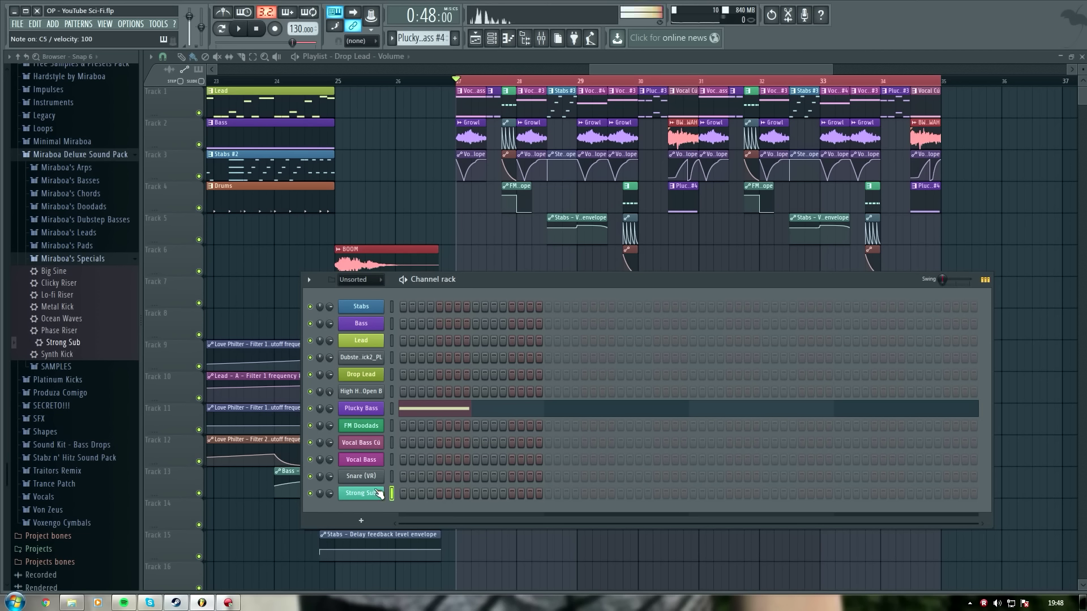
{"action": "key", "text": "z"}
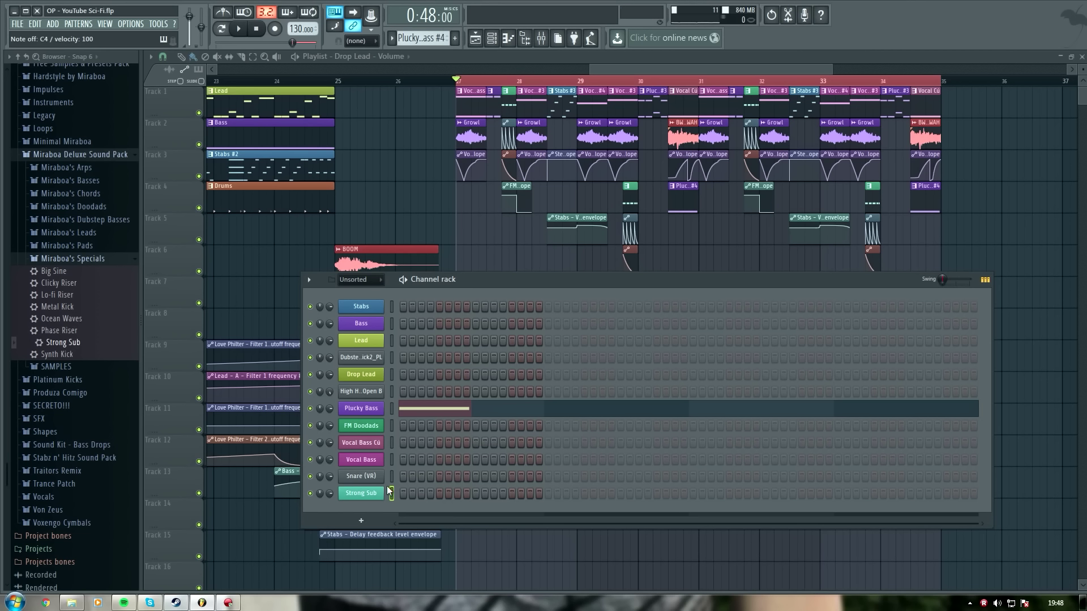
{"action": "key", "text": "s"}
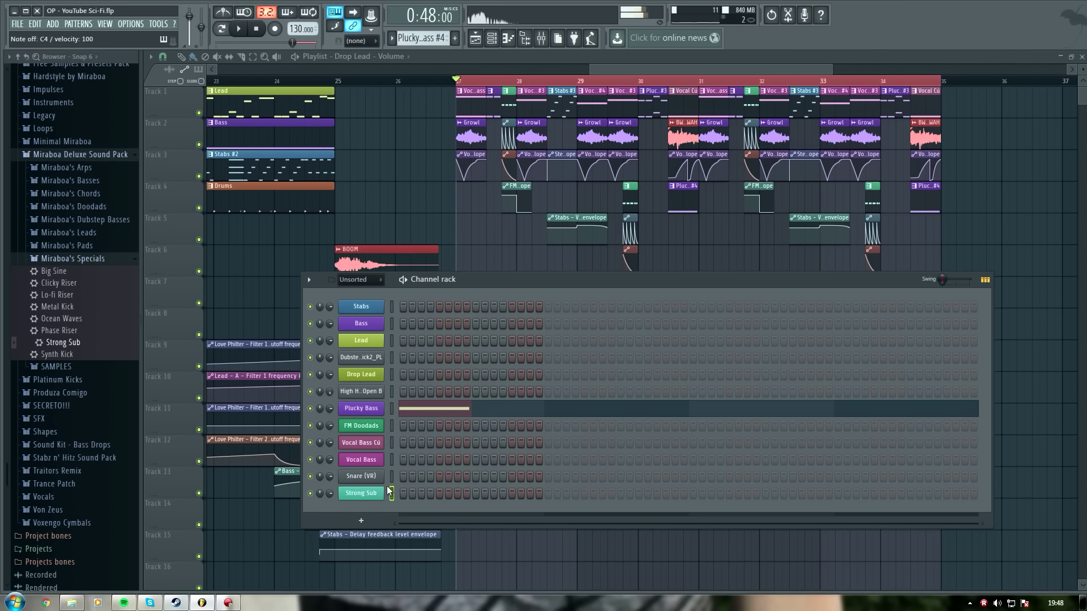
{"action": "left_click", "coordinate": [365, 493]}
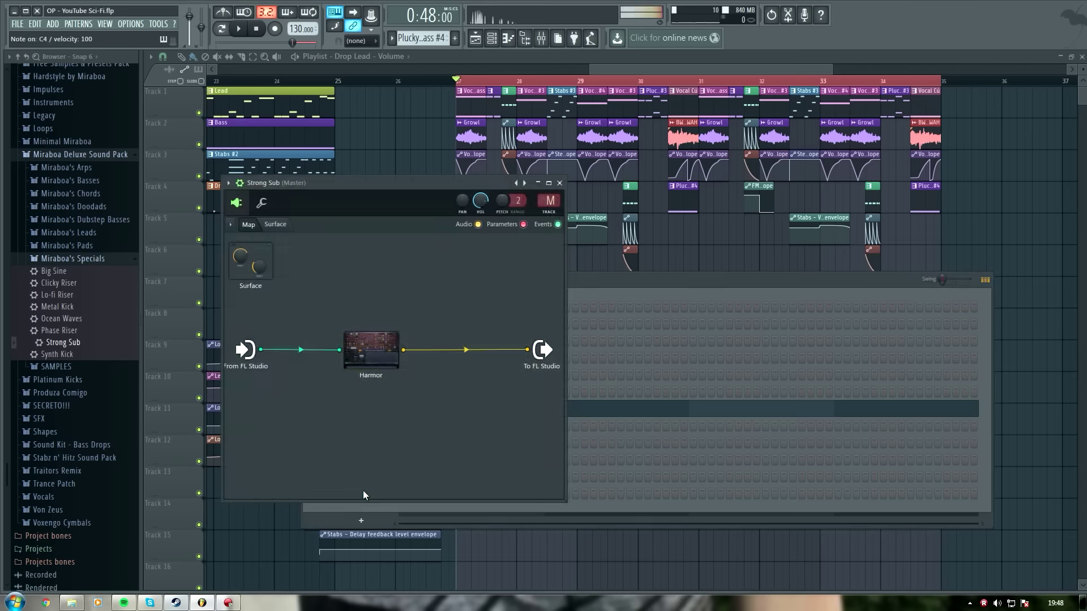
{"action": "left_click", "coordinate": [559, 183]}
{"action": "key", "text": "z"}
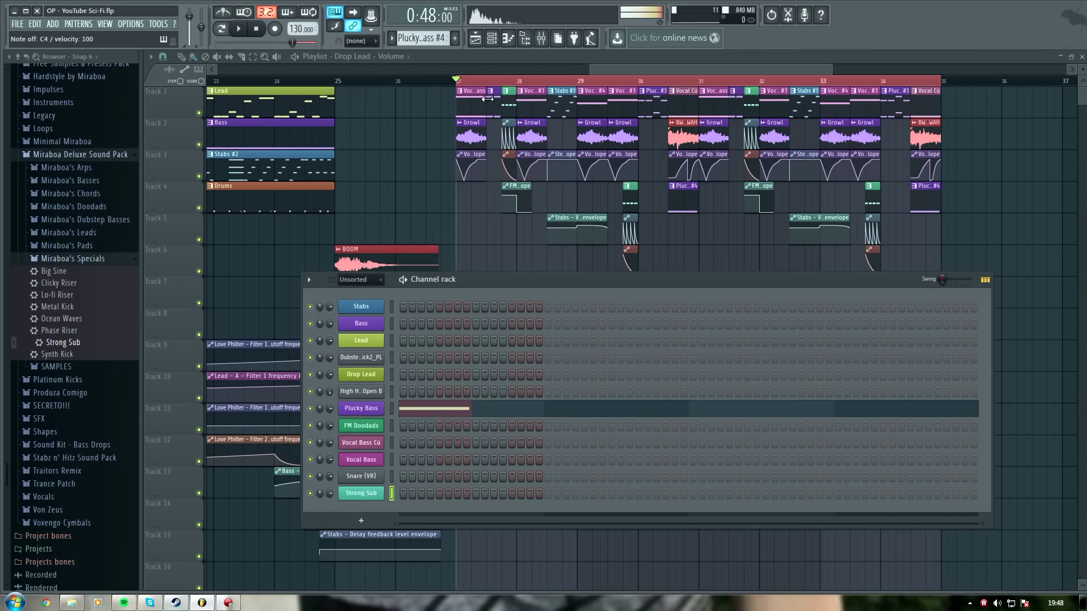
{"action": "key", "text": "space"}
{"action": "key", "text": "space"}
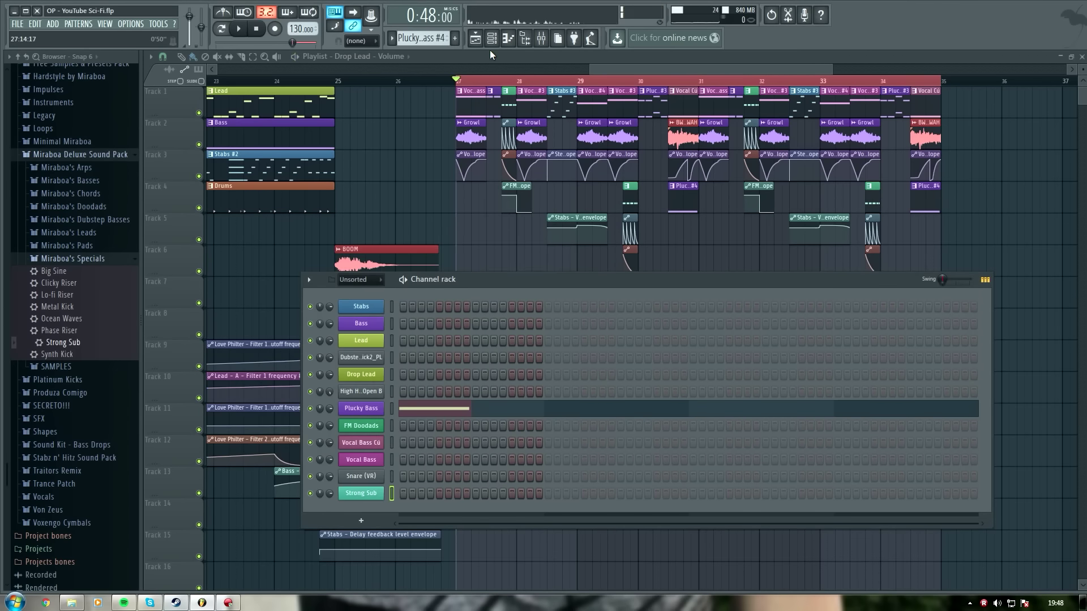
Step: Route the Strong Sub channel to mixer insert 17, carrying over its name and colour, and close the mixer
{"action": "left_click", "coordinate": [542, 38]}
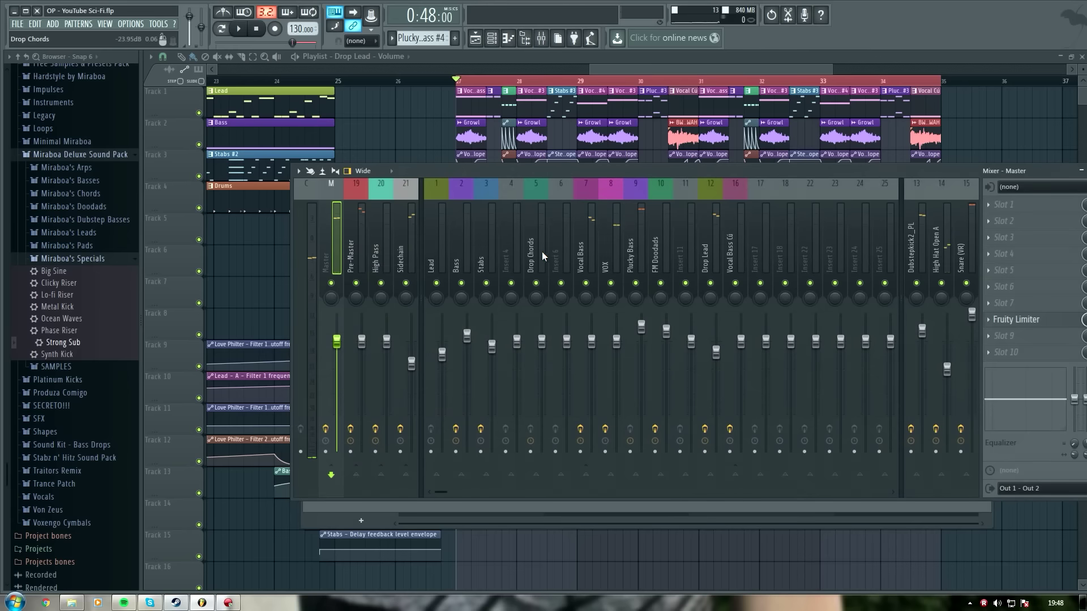
{"action": "left_click", "coordinate": [760, 245]}
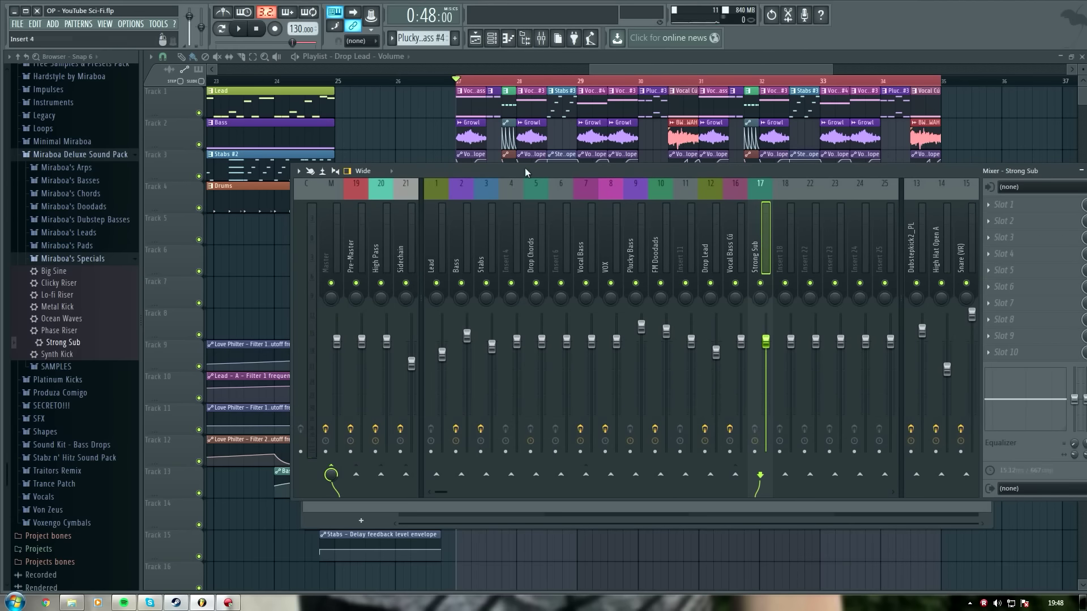
{"action": "left_click", "coordinate": [683, 70]}
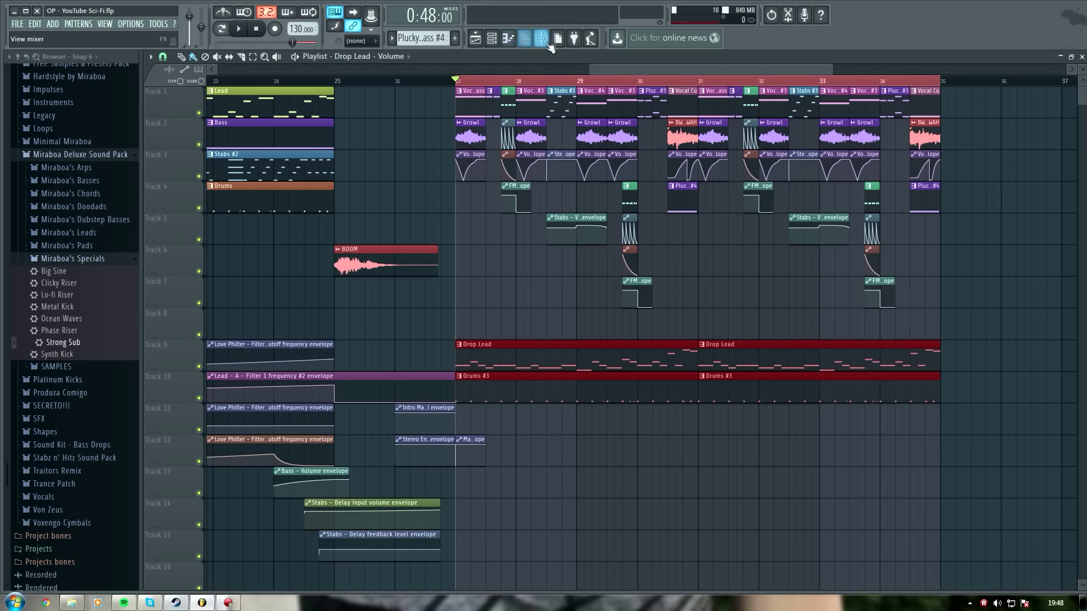
Step: Create a new turquoise pattern named Sub and place it on playlist Track 8 at bar 27
{"action": "left_click", "coordinate": [456, 39]}
{"action": "type", "text": "Sub"}
{"action": "left_click", "coordinate": [565, 50]}
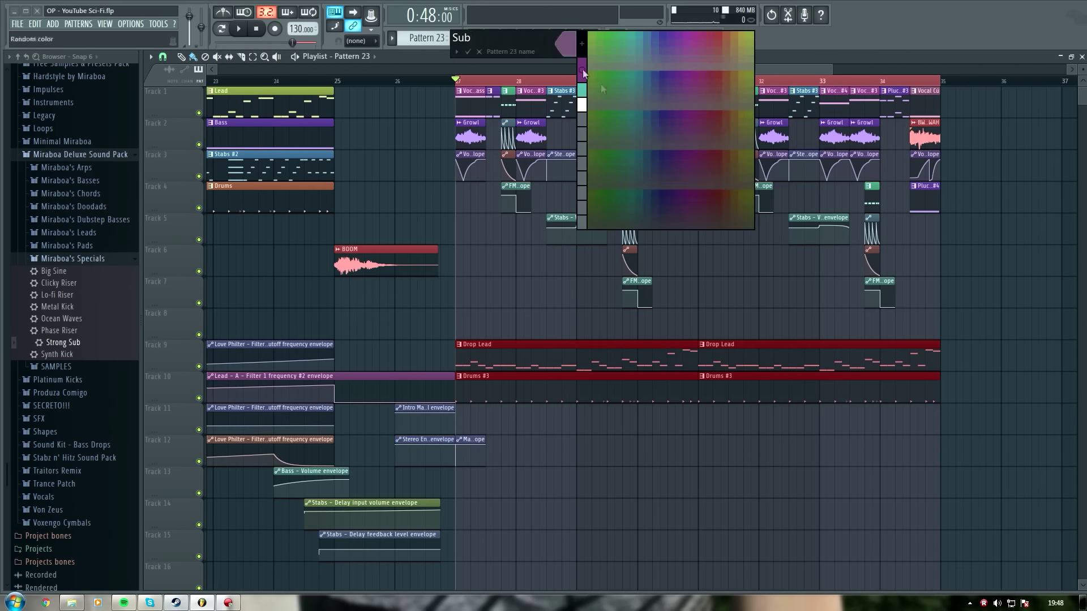
{"action": "left_click", "coordinate": [633, 36]}
{"action": "key", "text": "Return"}
{"action": "left_click", "coordinate": [462, 315]}
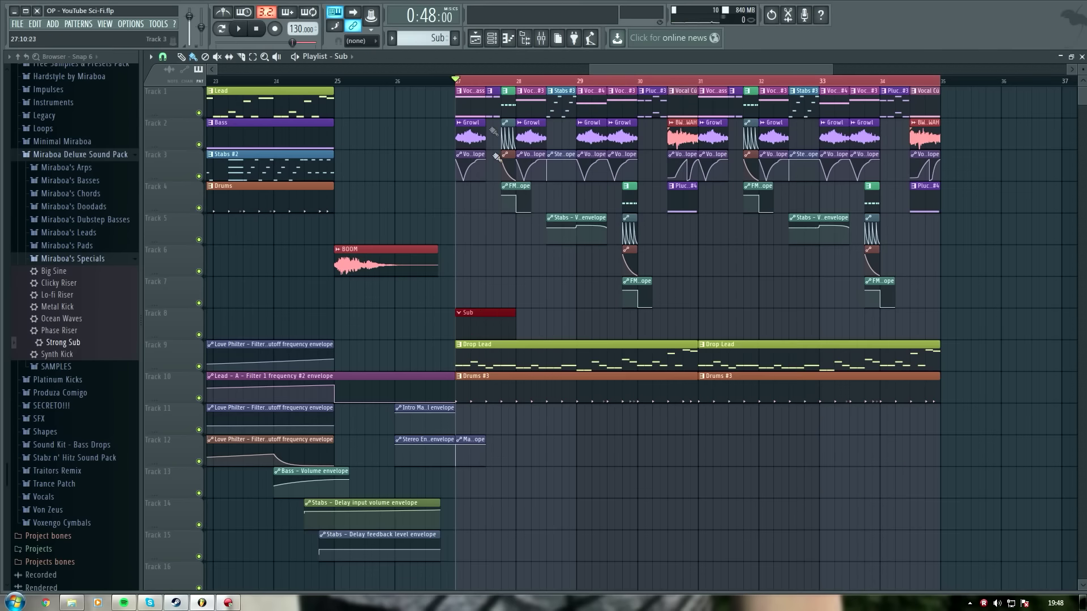
Step: Examine the notes of the opening Vocal Bass, Plucky Bass and FM Doodads patterns in the piano roll
{"action": "double_click", "coordinate": [471, 105]}
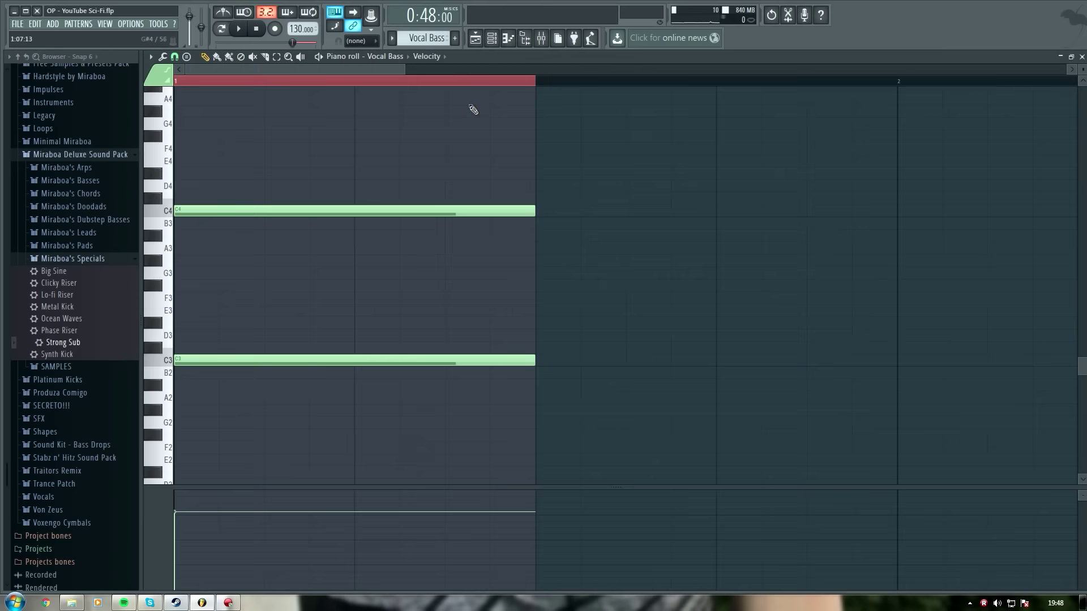
{"action": "left_click", "coordinate": [476, 40]}
{"action": "double_click", "coordinate": [490, 104]}
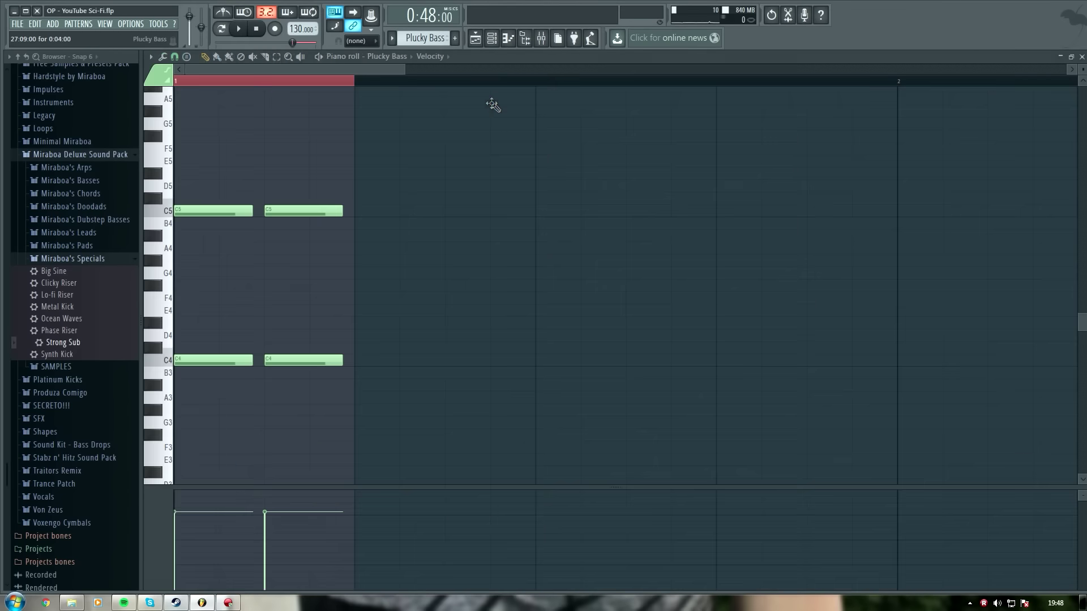
{"action": "left_click", "coordinate": [476, 39]}
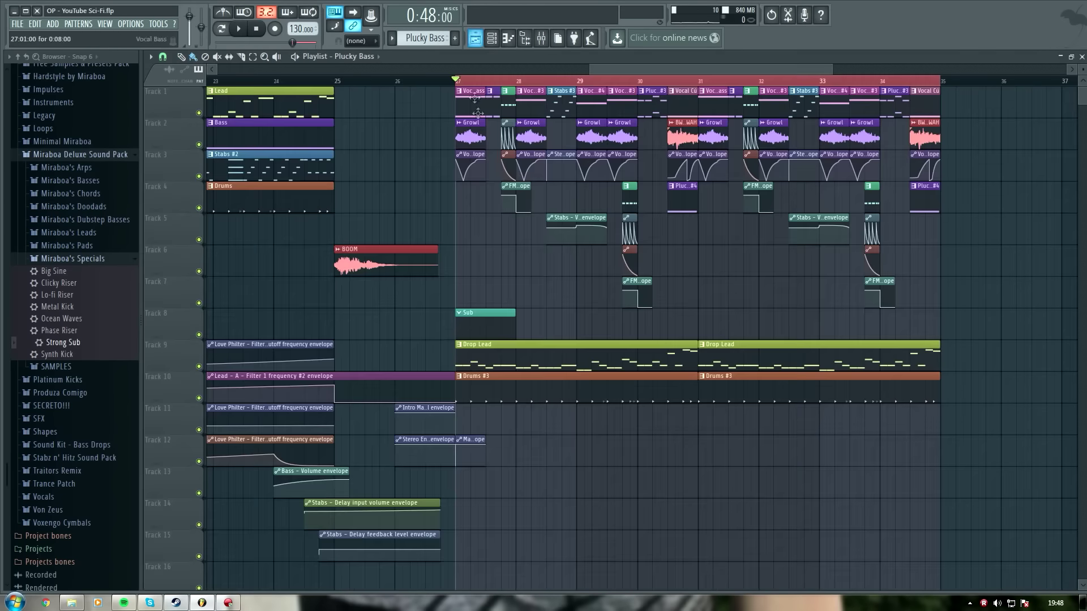
{"action": "double_click", "coordinate": [504, 105]}
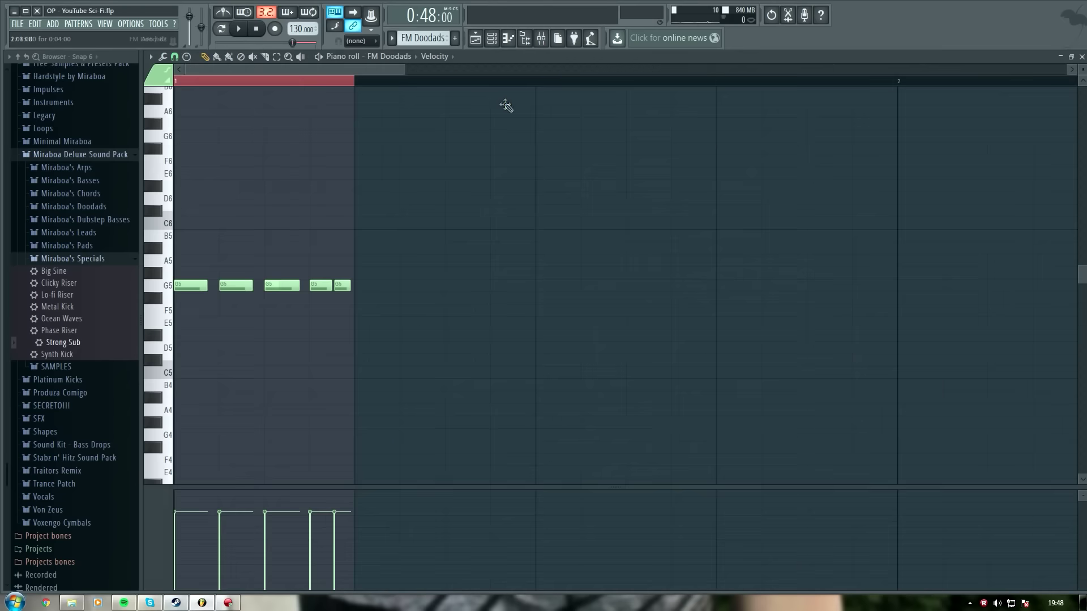
{"action": "left_click", "coordinate": [476, 39]}
Step: Draw a half-bar C4 note at the start of the Sub pattern in the Strong Sub channel's piano roll
{"action": "key", "text": "F6"}
{"action": "right_click", "coordinate": [364, 495]}
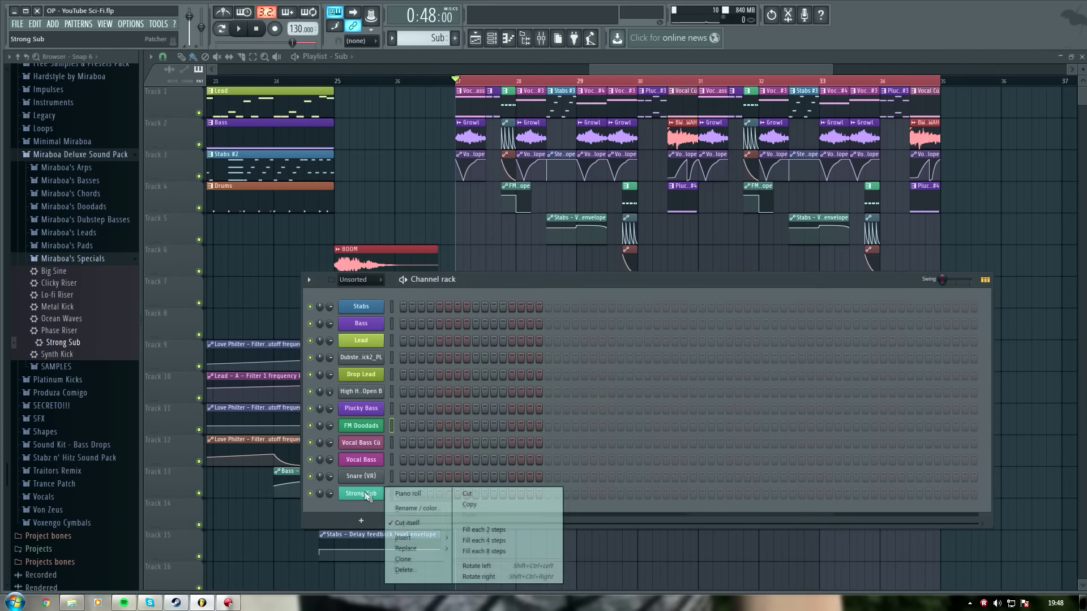
{"action": "left_click", "coordinate": [407, 493]}
{"action": "left_click", "coordinate": [182, 434]}
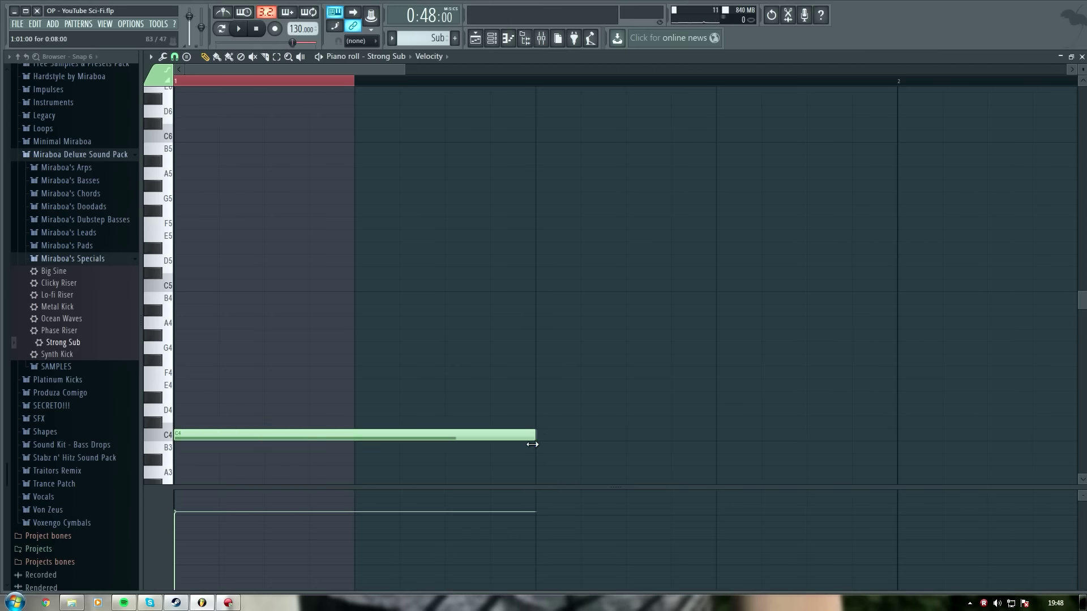
{"action": "scroll", "coordinate": [504, 85], "scroll_direction": "down", "scroll_amount": 2}
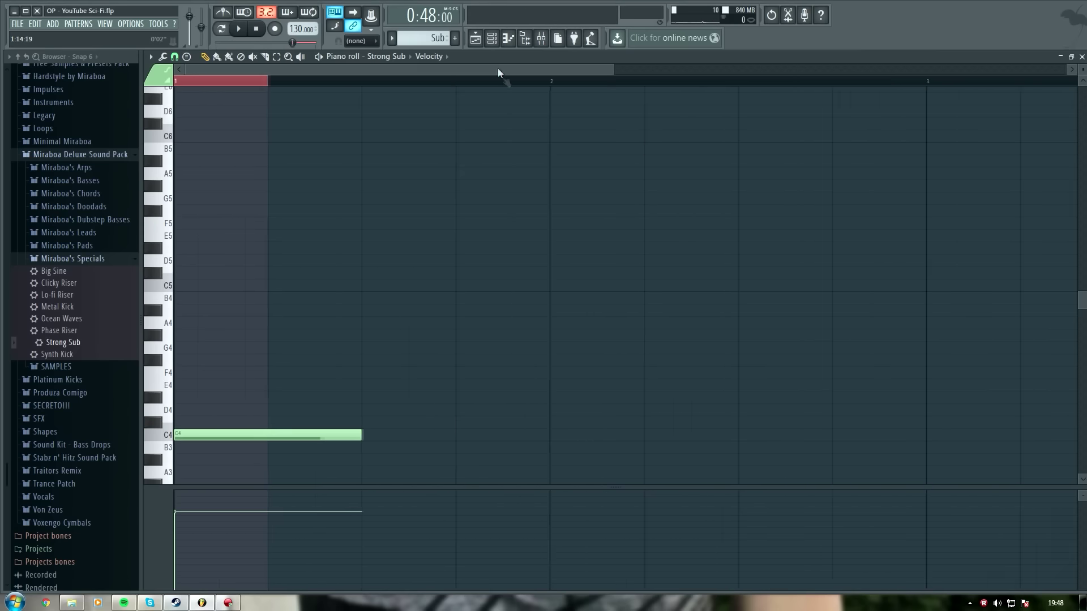
Step: Extend the Strong Sub's C4 note to three beats and add a G4 note on the last beat of the bar
{"action": "left_click", "coordinate": [476, 39]}
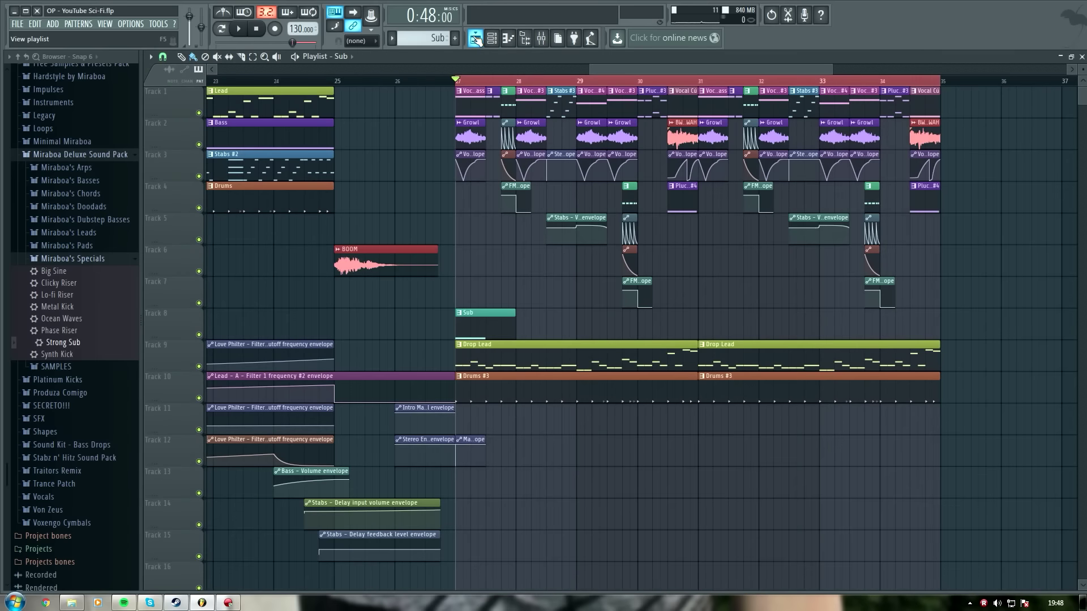
{"action": "left_click", "coordinate": [476, 39]}
{"action": "left_click_drag", "start_coordinate": [360, 435], "coordinate": [452, 435]}
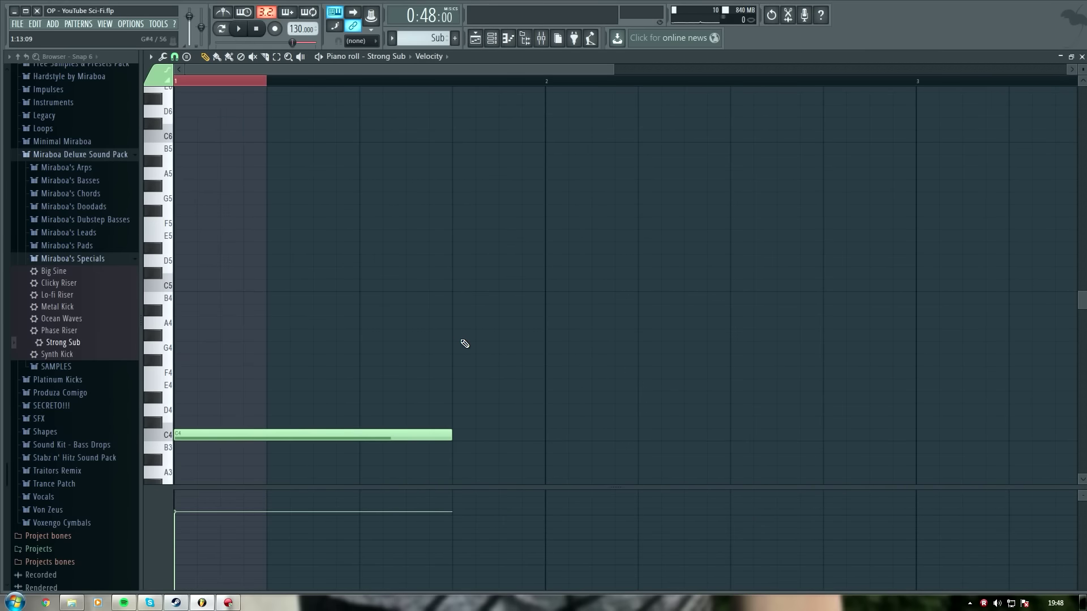
{"action": "left_click", "coordinate": [463, 347]}
{"action": "left_click_drag", "start_coordinate": [728, 352], "coordinate": [546, 352]}
Step: Play the drop from bar 27 in the playlist to hear the Sub clip with the other parts
{"action": "left_click", "coordinate": [476, 45]}
{"action": "key", "text": "space"}
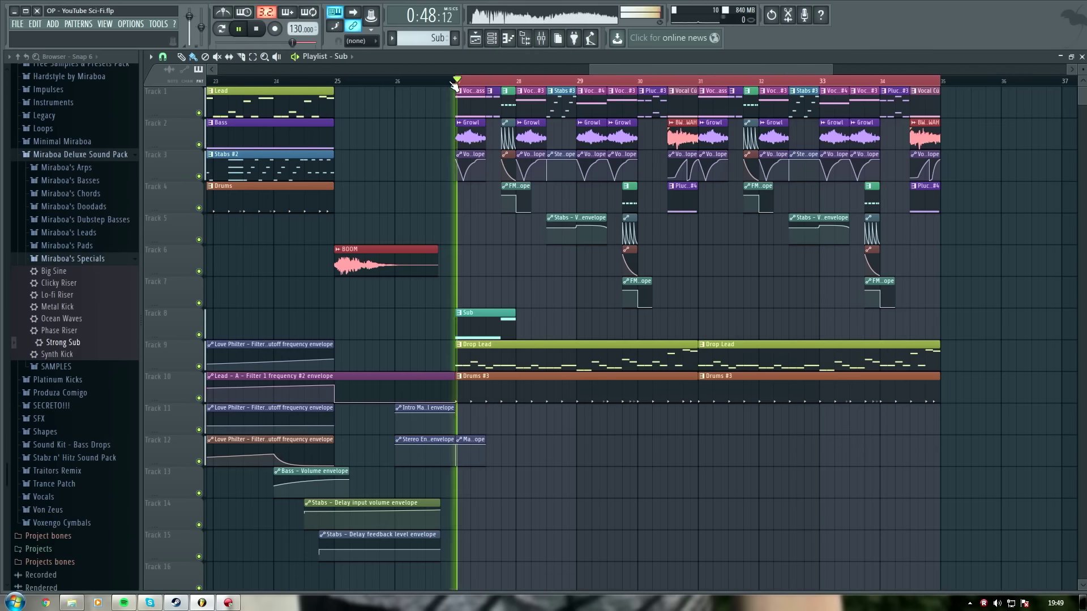
{"action": "scroll", "coordinate": [498, 84], "scroll_direction": "up", "scroll_amount": 3}
{"action": "scroll", "coordinate": [498, 84], "scroll_direction": "up", "scroll_amount": 1}
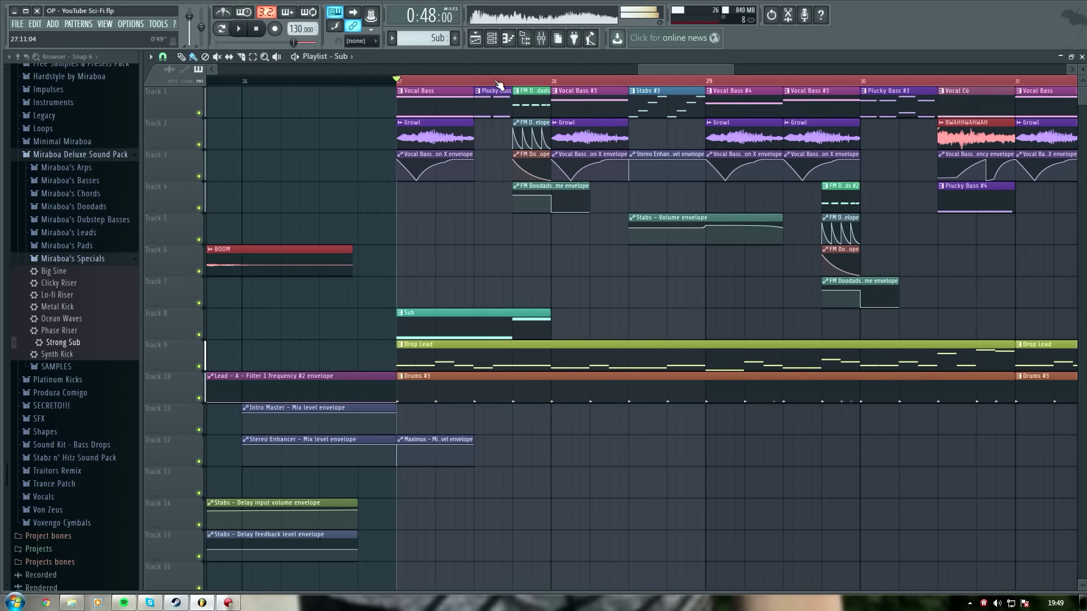
Step: Delete the G4 note from the Sub pattern, extend the C4 note to a full bar, and play it back
{"action": "double_click", "coordinate": [530, 335]}
{"action": "key", "text": "space"}
{"action": "right_click", "coordinate": [486, 351]}
{"action": "left_click_drag", "start_coordinate": [452, 435], "coordinate": [545, 436]}
{"action": "key", "text": "space"}
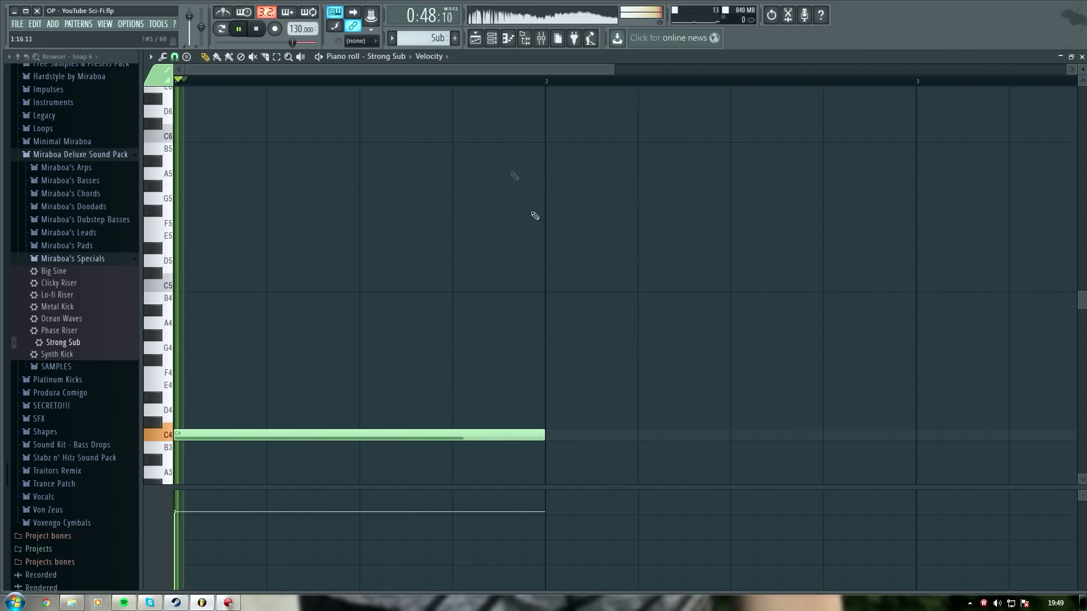
Step: Check the note in Vocal Bass #3, add a one-bar A#3 note at bar 2 of the Sub pattern, and play it
{"action": "left_click", "coordinate": [475, 38]}
{"action": "key", "text": "space"}
{"action": "double_click", "coordinate": [593, 111]}
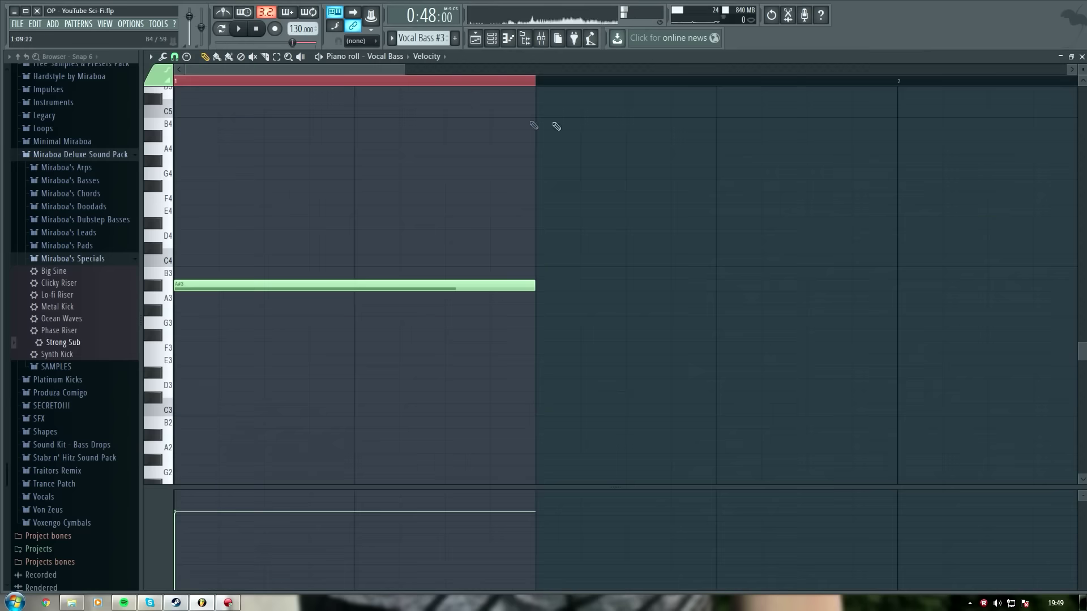
{"action": "left_click", "coordinate": [475, 38]}
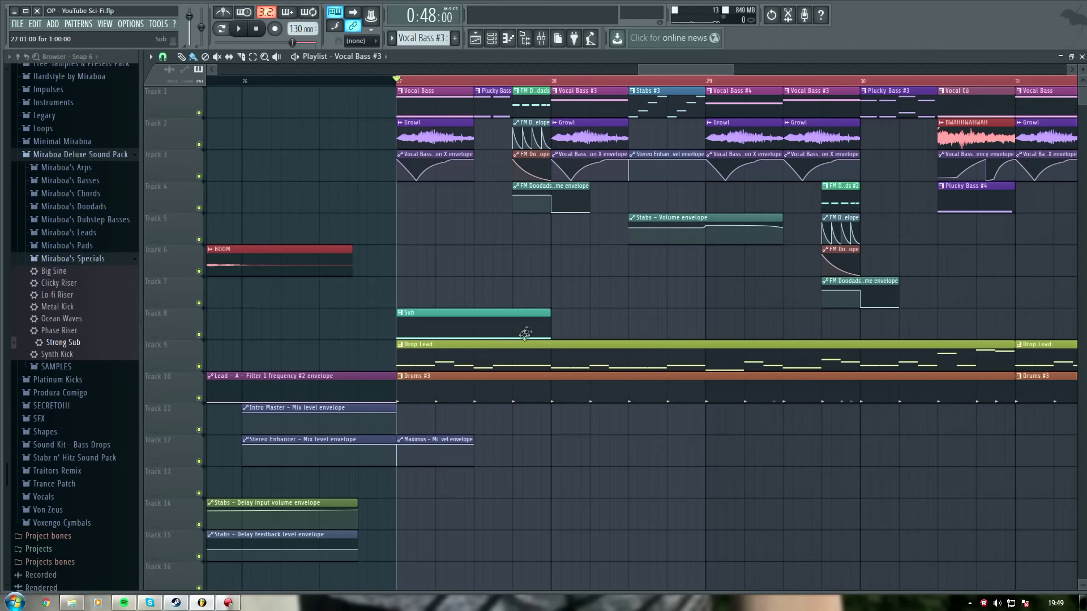
{"action": "double_click", "coordinate": [522, 340]}
{"action": "left_click", "coordinate": [781, 309]}
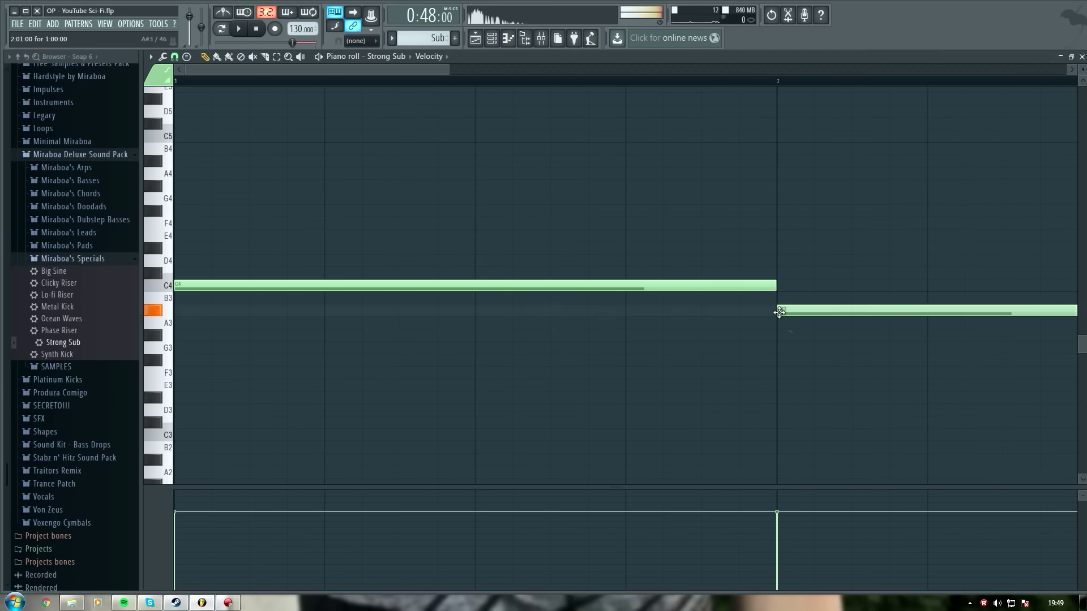
{"action": "scroll", "coordinate": [798, 80], "scroll_direction": "down", "scroll_amount": 3}
{"action": "key", "text": "space"}
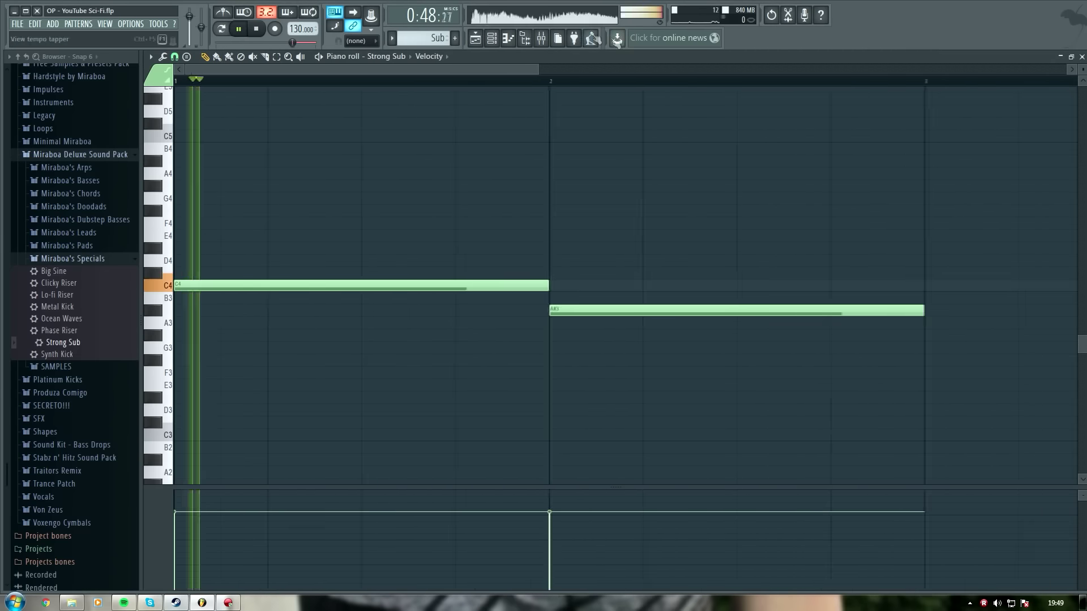
{"action": "key", "text": "space"}
{"action": "left_click", "coordinate": [475, 38]}
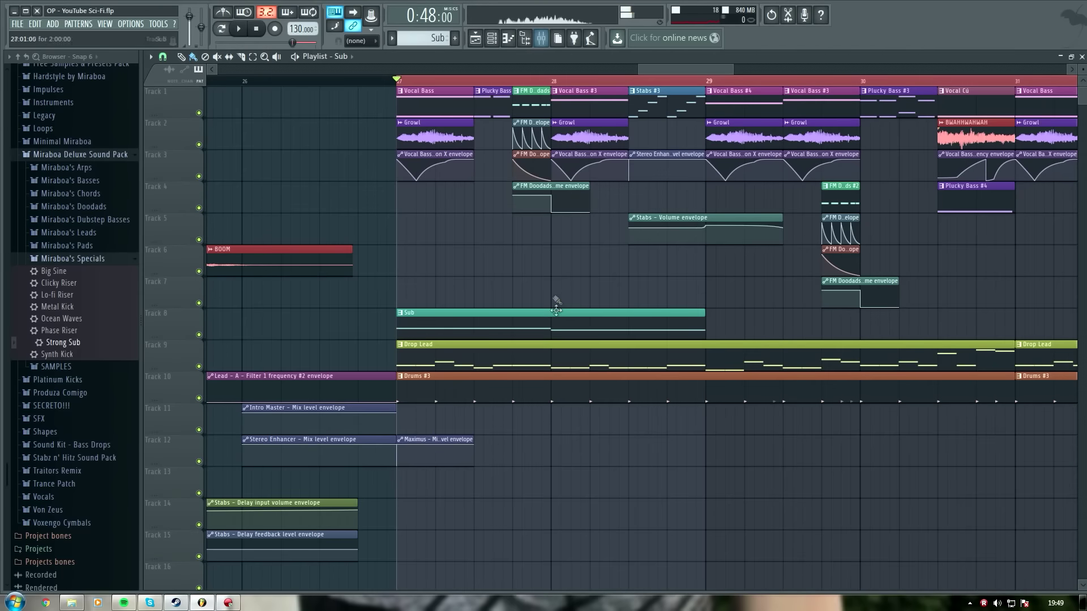
Step: Transpose both notes of the Sub pattern up one octave to C5 and A#4 during playback, and return to the playlist
{"action": "double_click", "coordinate": [560, 315]}
{"action": "key", "text": "ctrl+Up"}
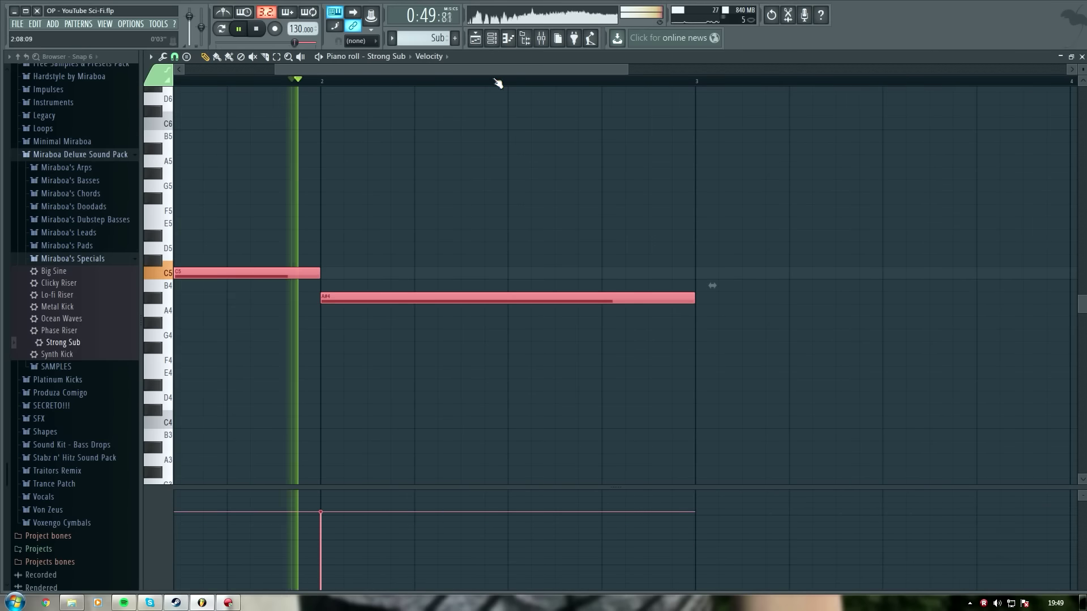
{"action": "scroll", "coordinate": [502, 80], "scroll_direction": "down", "scroll_amount": 2}
{"action": "left_click", "coordinate": [478, 41]}
{"action": "key", "text": "space"}
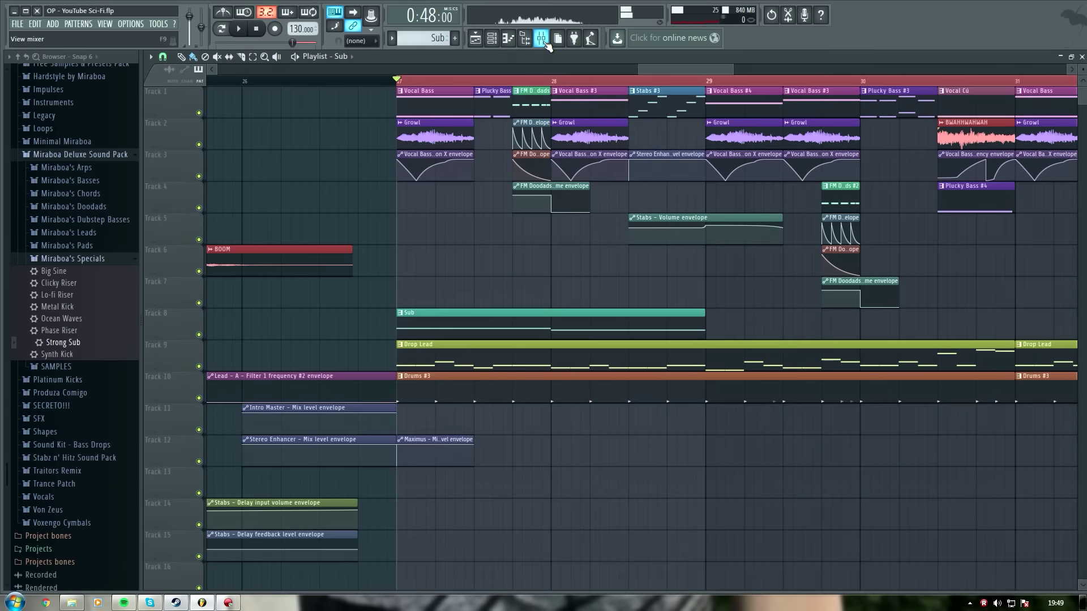
Step: Following the Vocal Bass #4 and #3 patterns, add a half-bar G#4 note at bar 3 of the Sub pattern, followed by a half-bar A#4
{"action": "double_click", "coordinate": [664, 90]}
{"action": "left_click", "coordinate": [506, 47]}
{"action": "double_click", "coordinate": [744, 106]}
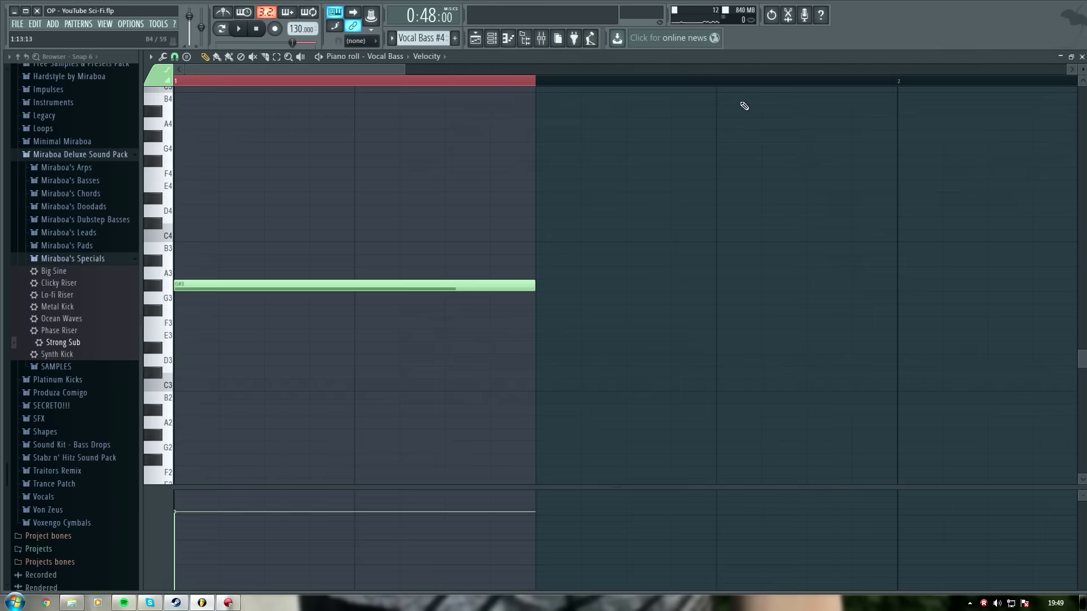
{"action": "left_click", "coordinate": [479, 38]}
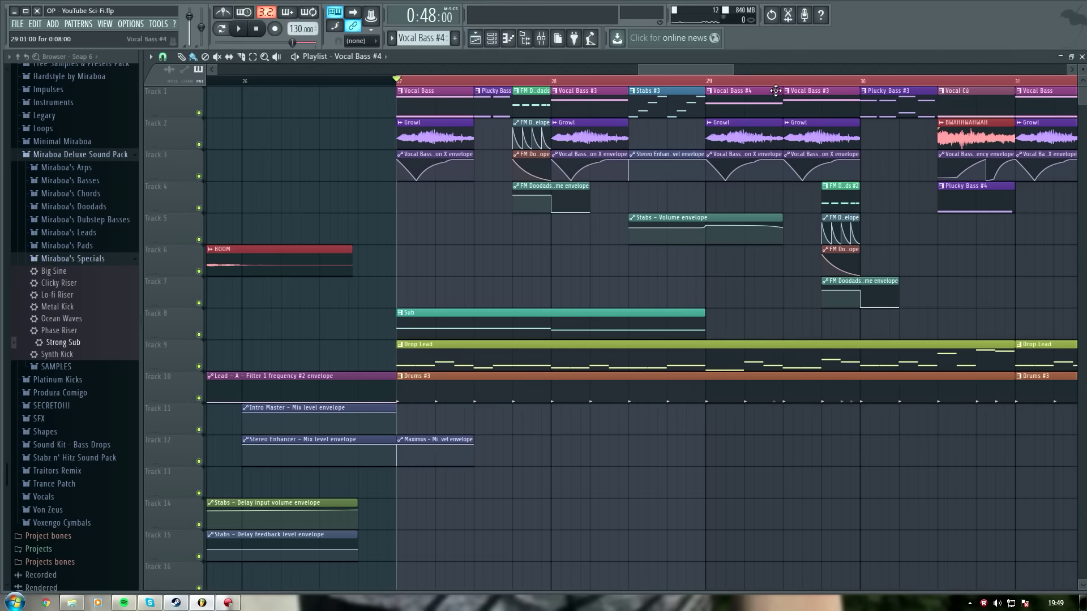
{"action": "double_click", "coordinate": [791, 99]}
{"action": "left_click", "coordinate": [479, 38]}
{"action": "double_click", "coordinate": [677, 323]}
{"action": "left_click", "coordinate": [553, 322]}
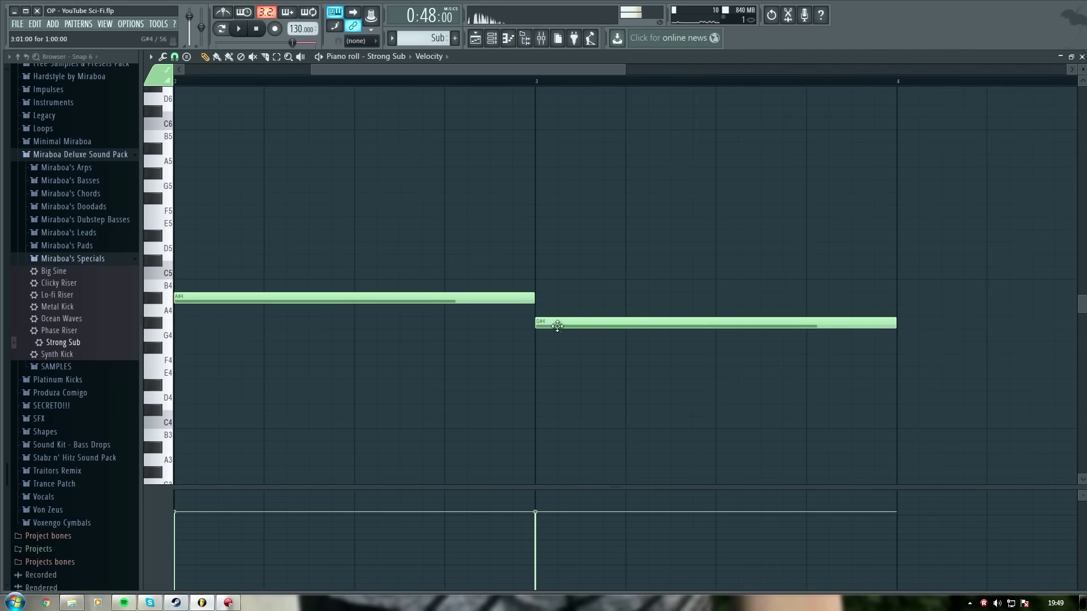
{"action": "left_click_drag", "start_coordinate": [897, 324], "coordinate": [694, 332]}
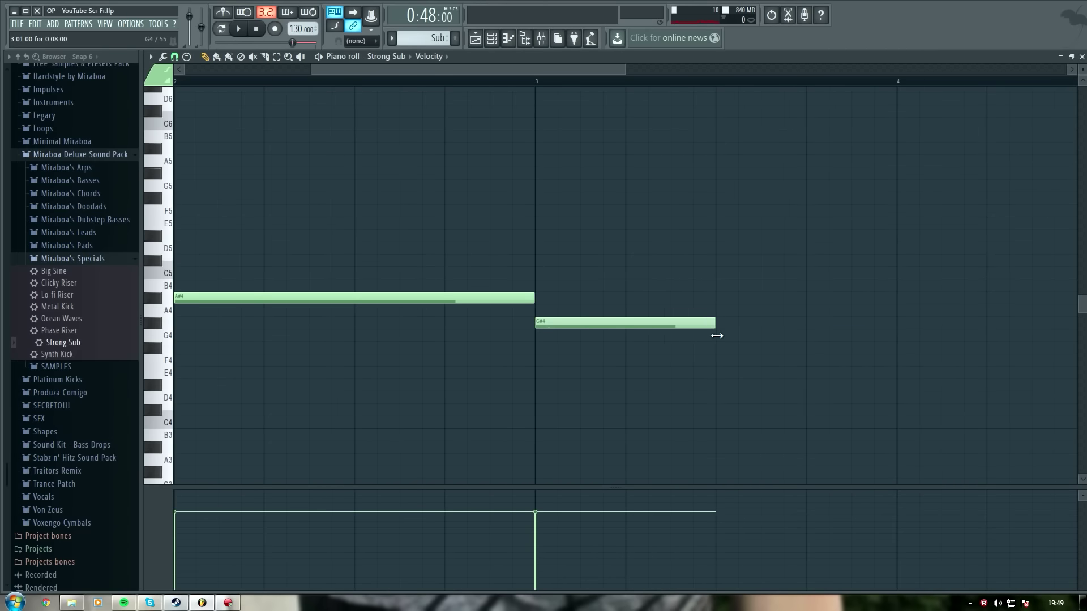
{"action": "left_click", "coordinate": [720, 299]}
{"action": "left_click", "coordinate": [476, 38]}
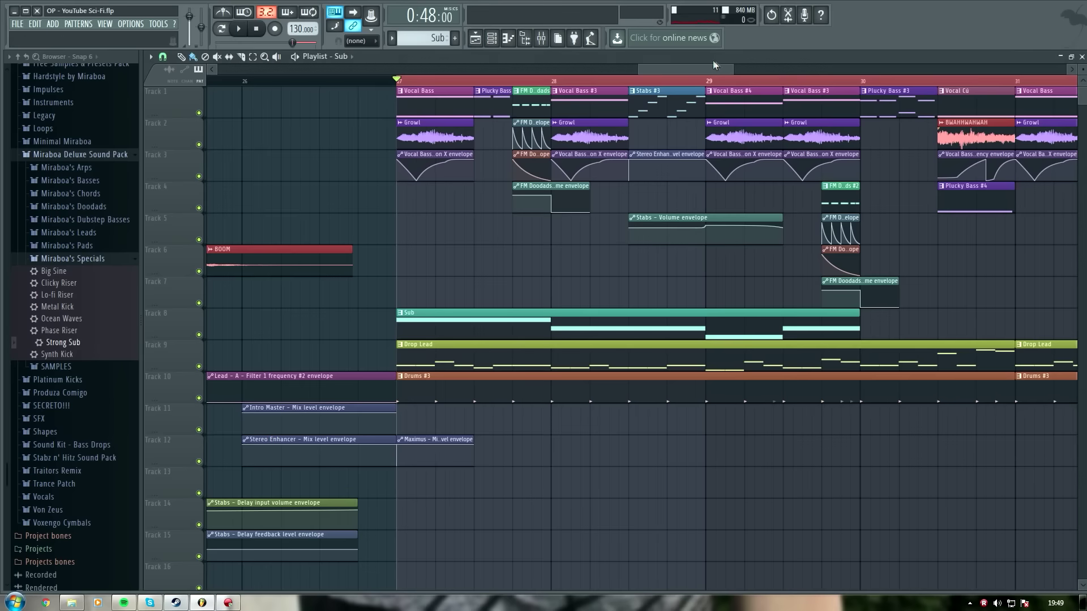
Step: Play the drop from bar 27 to hear the sub bass line against the other tracks
{"action": "scroll", "coordinate": [743, 85], "scroll_direction": "up", "scroll_amount": 3}
{"action": "key", "text": "space"}
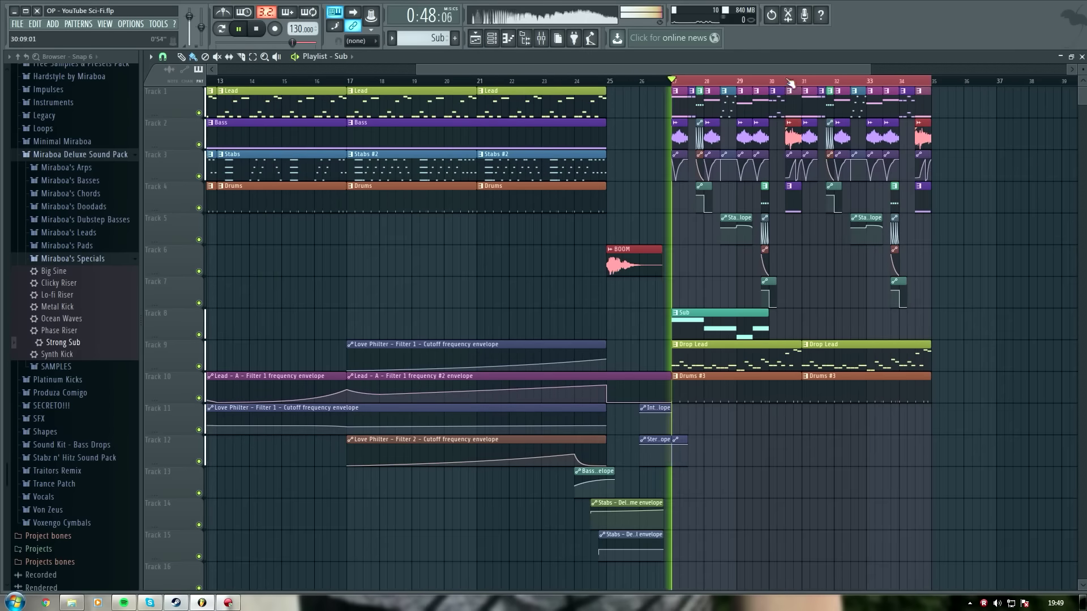
{"action": "scroll", "coordinate": [797, 85], "scroll_direction": "up", "scroll_amount": 2}
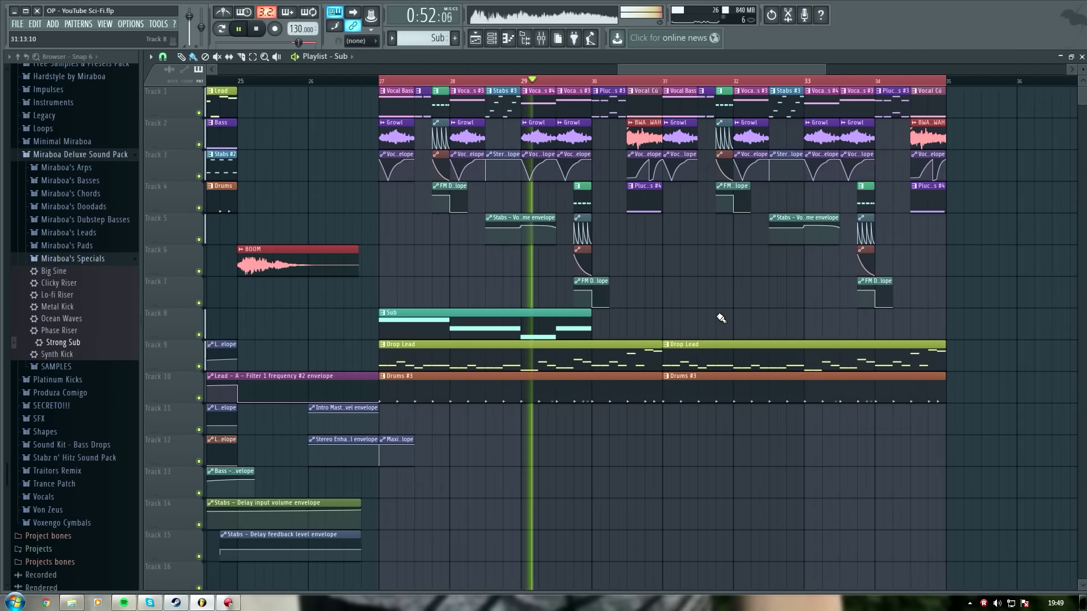
{"action": "key", "text": "space"}
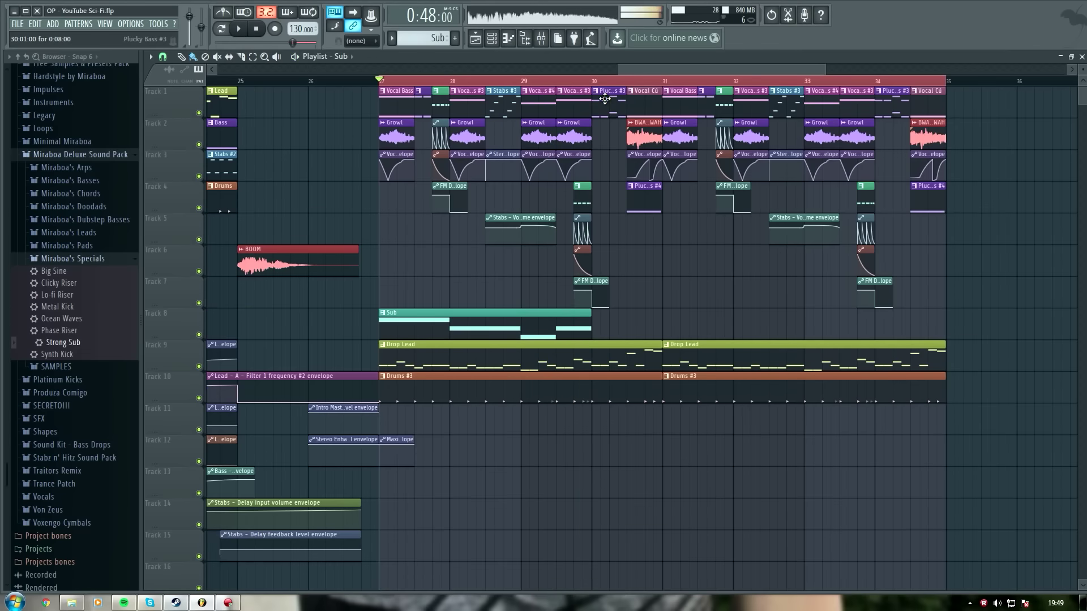
Step: Check Plucky Bass #3 and Vocal Cú, add a one-bar C5 note at bar 4 of the Sub pattern, and repeat the Sub clip at bar 31
{"action": "double_click", "coordinate": [617, 115]}
{"action": "left_click", "coordinate": [483, 43]}
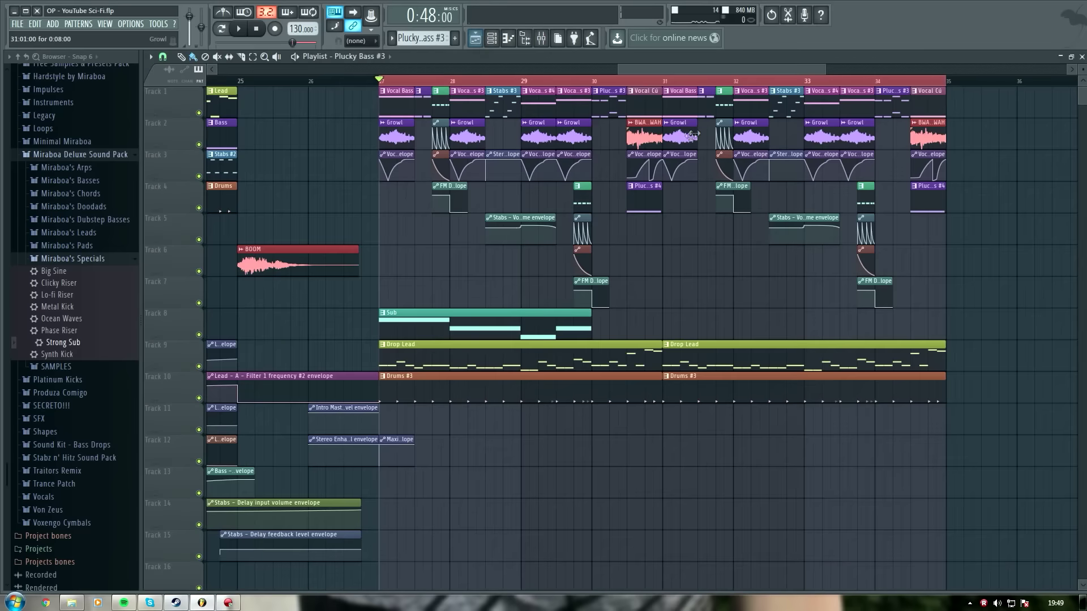
{"action": "double_click", "coordinate": [637, 102]}
{"action": "left_click", "coordinate": [476, 41]}
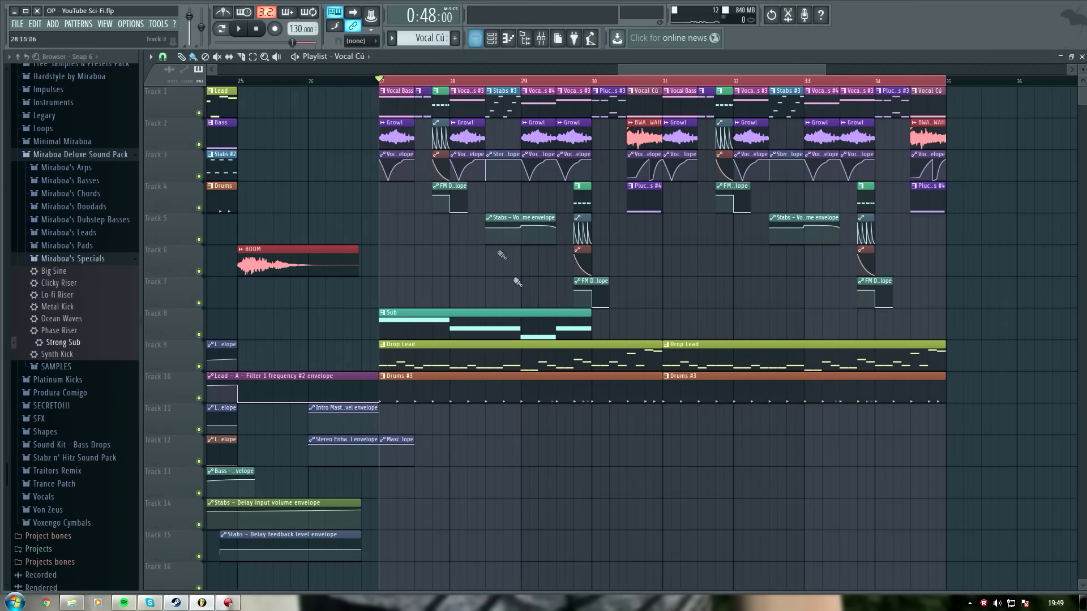
{"action": "double_click", "coordinate": [570, 329]}
{"action": "scroll", "coordinate": [571, 328], "scroll_direction": "right", "scroll_amount": 4}
{"action": "left_click", "coordinate": [441, 264]}
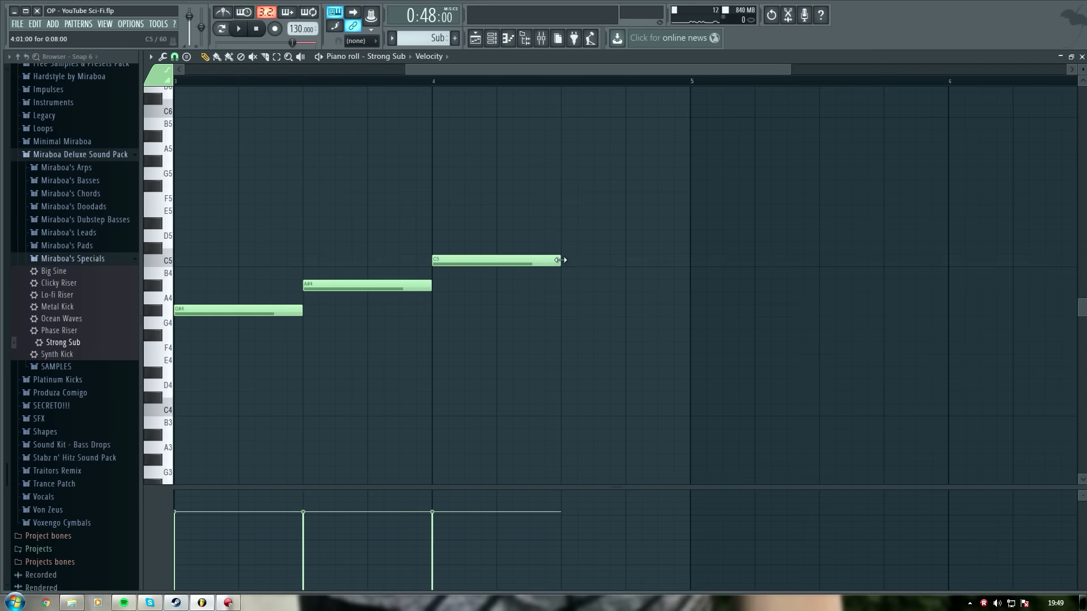
{"action": "left_click", "coordinate": [477, 39]}
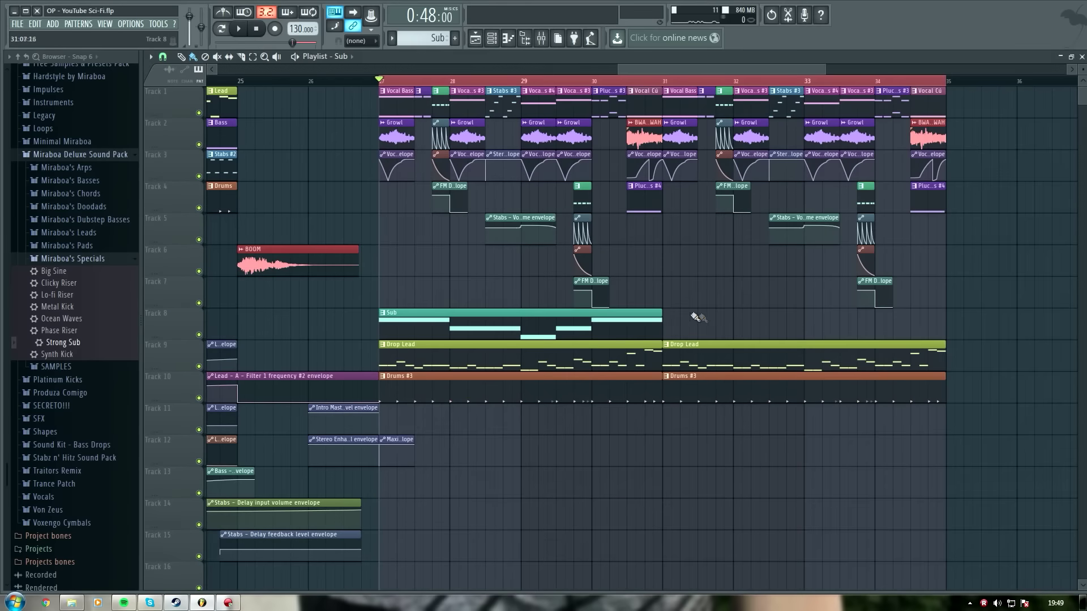
{"action": "left_click_drag", "start_coordinate": [708, 320], "coordinate": [706, 323]}
Step: Balance the Strong Sub mixer track's volume during playback, keeping its fader below the default level
{"action": "left_click", "coordinate": [537, 39]}
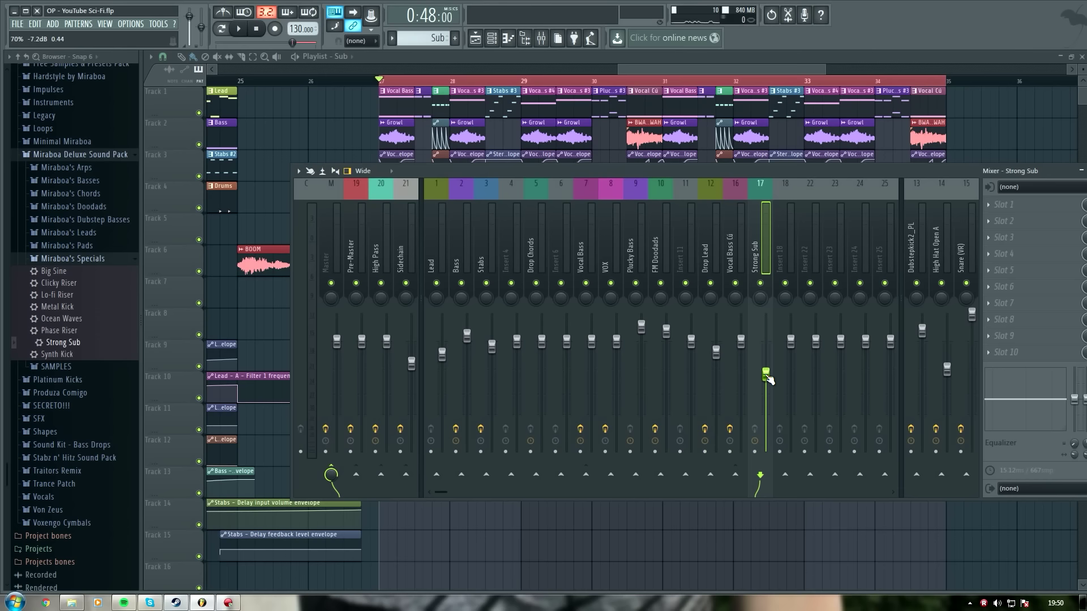
{"action": "key", "text": "space"}
{"action": "left_click_drag", "start_coordinate": [768, 379], "coordinate": [768, 366]}
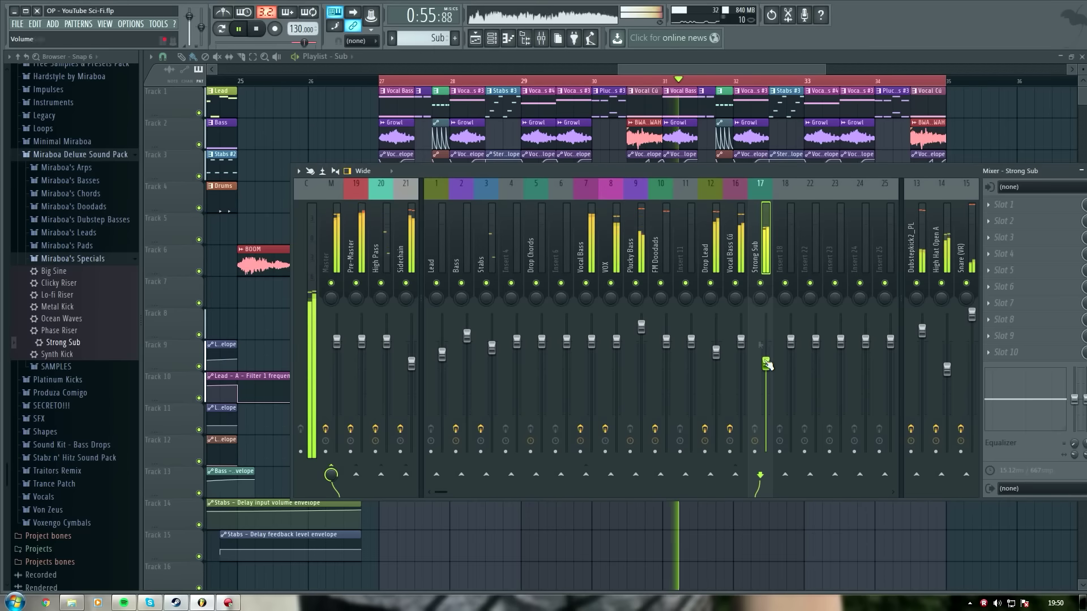
Step: Raise the Vocal Bass Cú mixer track's volume to 110% (2.2 dB)
{"action": "left_click_drag", "start_coordinate": [741, 341], "coordinate": [743, 335]}
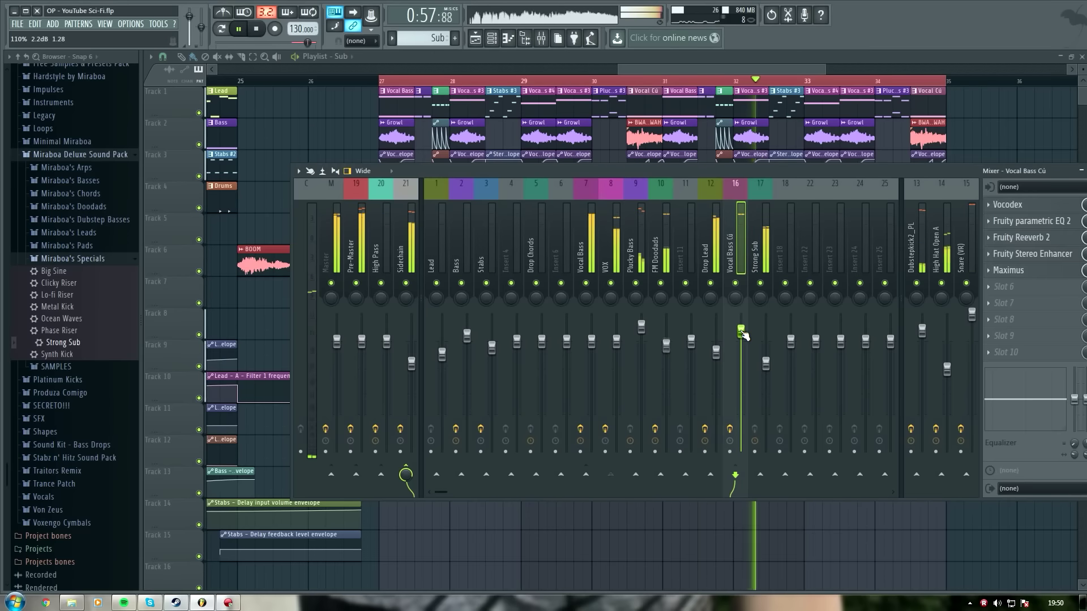
{"action": "right_click", "coordinate": [743, 333]}
{"action": "left_click", "coordinate": [746, 392]}
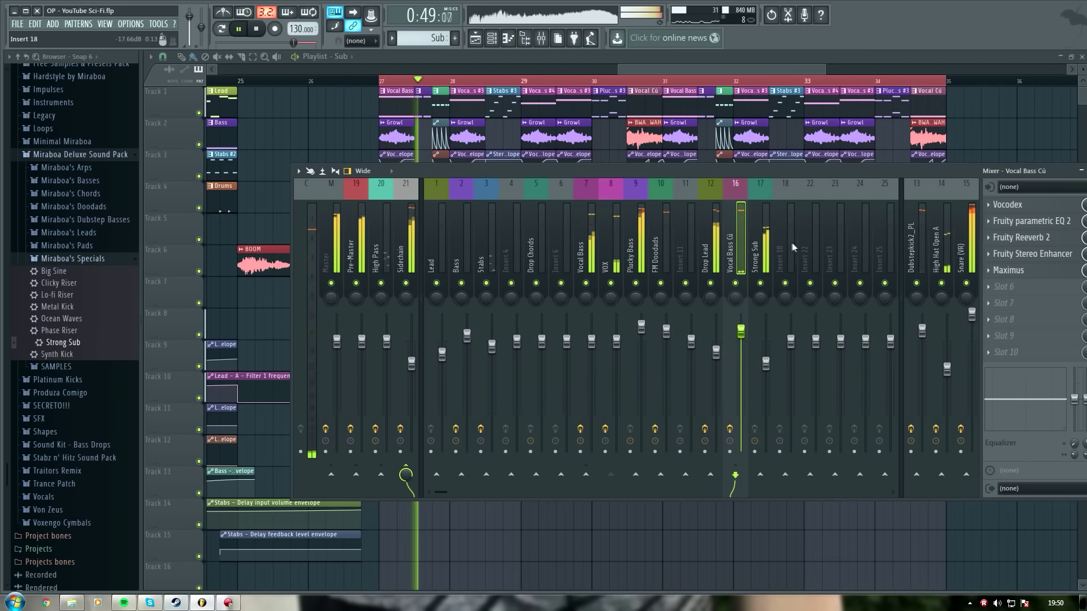
Step: Raise the HIGH band's gain in the Vocal Bass Cú track's Maximus and audition it from the Vocal Cú clip in bar 30
{"action": "left_click", "coordinate": [1013, 270]}
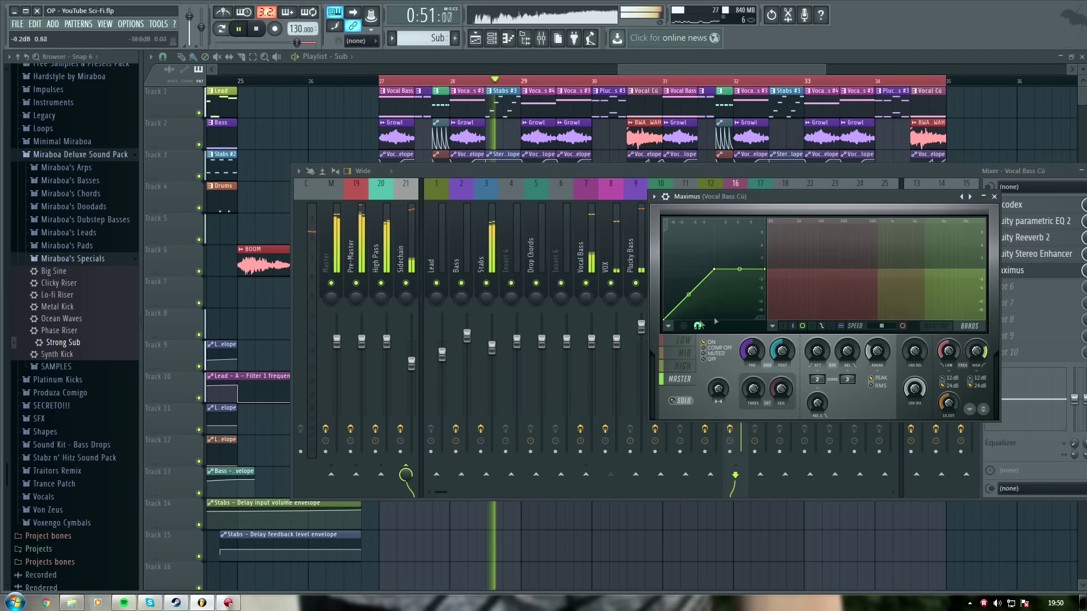
{"action": "left_click_drag", "start_coordinate": [736, 197], "coordinate": [604, 218]}
{"action": "left_click", "coordinate": [558, 388]}
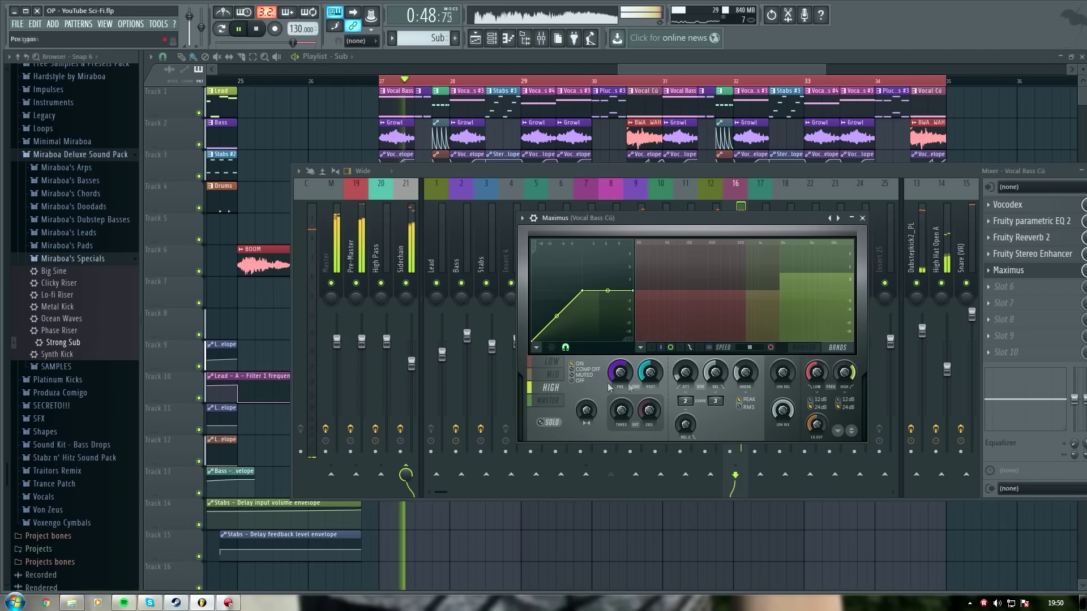
{"action": "left_click", "coordinate": [633, 82]}
{"action": "left_click", "coordinate": [541, 38]}
{"action": "key", "text": "space"}
{"action": "key", "text": "space"}
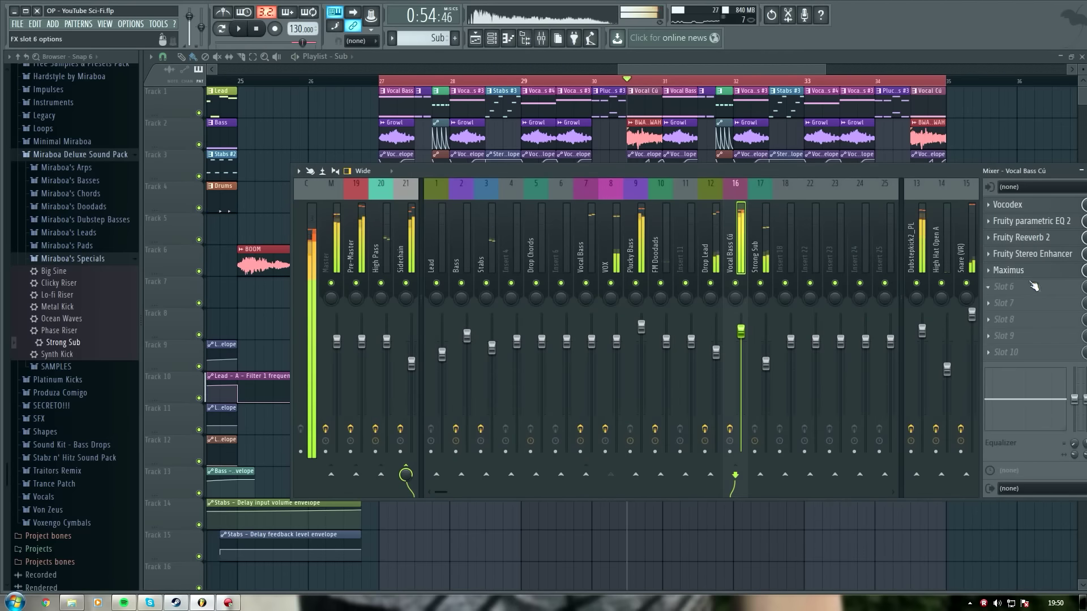
Step: Reshape the HIGH band's compression curve into a rounded boost in Maximus and adjust its post gain while auditioning the Vocal Cú section
{"action": "left_click", "coordinate": [1011, 271]}
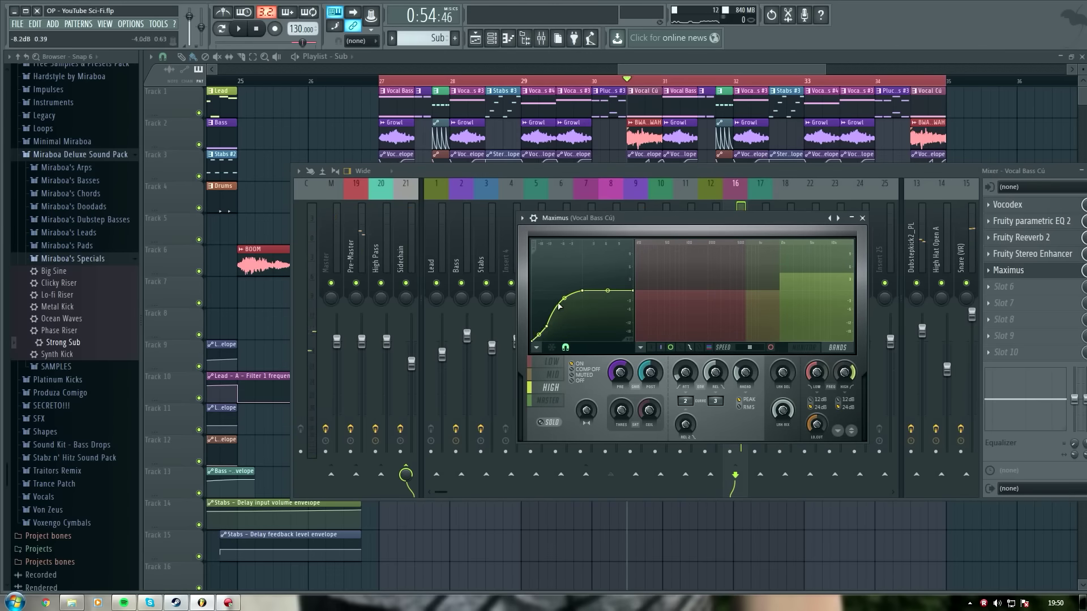
{"action": "key", "text": "space"}
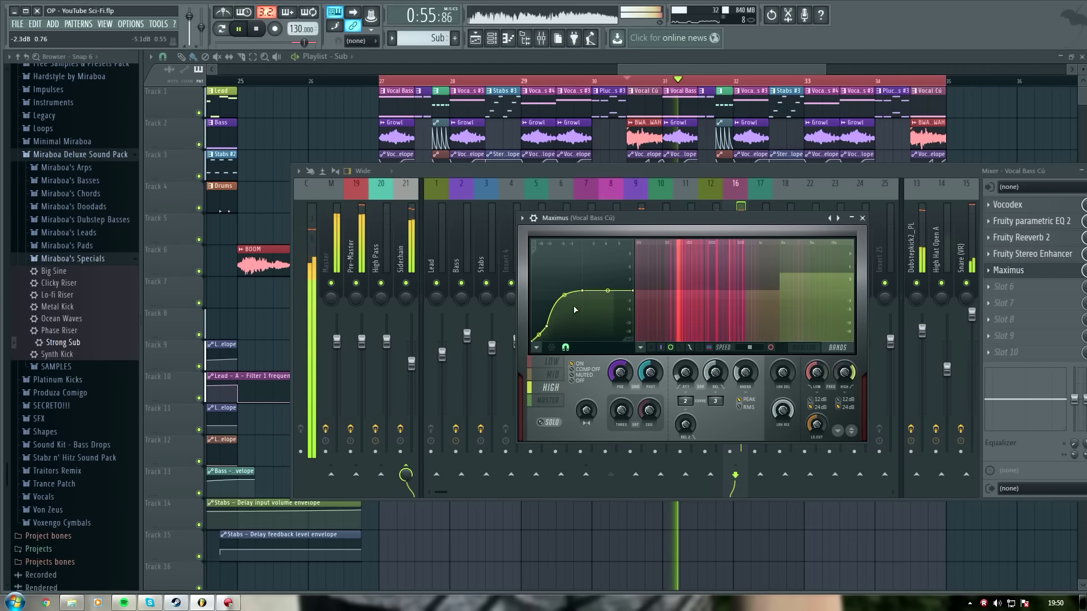
{"action": "key", "text": "space"}
{"action": "key", "text": "space"}
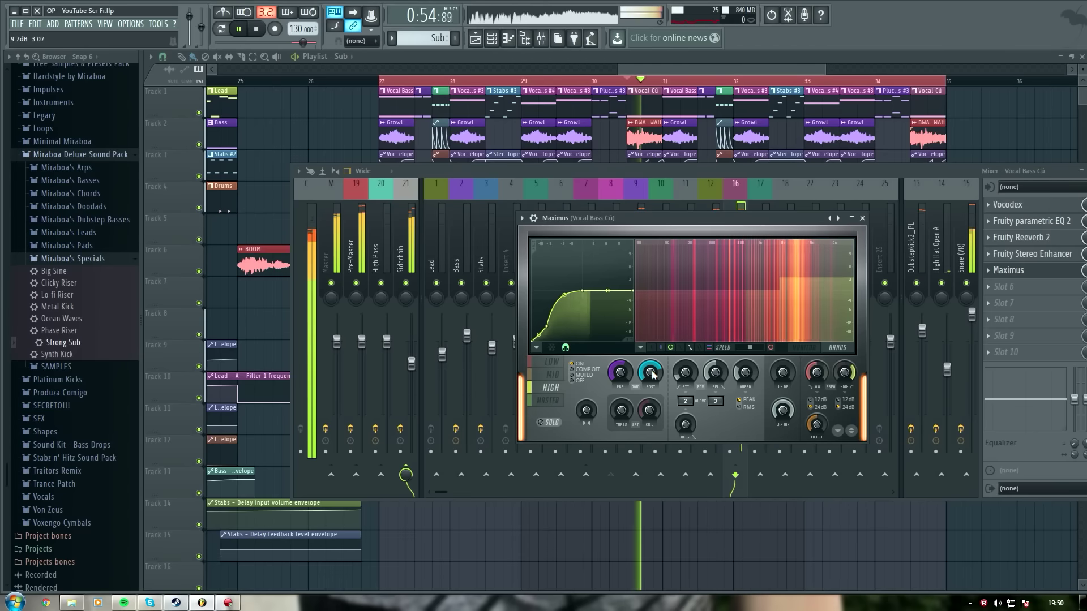
{"action": "key", "text": "space"}
{"action": "key", "text": "space"}
{"action": "key", "text": "space"}
Step: Set the MID band's stereo separation to 41% separated in Maximus during playback, and close the plugin
{"action": "left_click", "coordinate": [555, 375]}
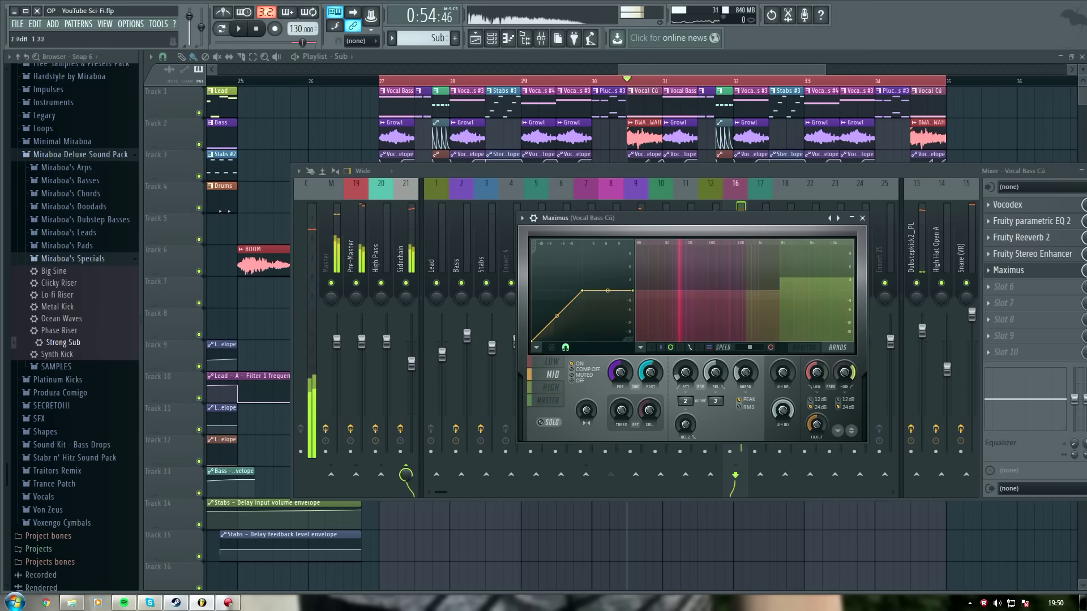
{"action": "key", "text": "space"}
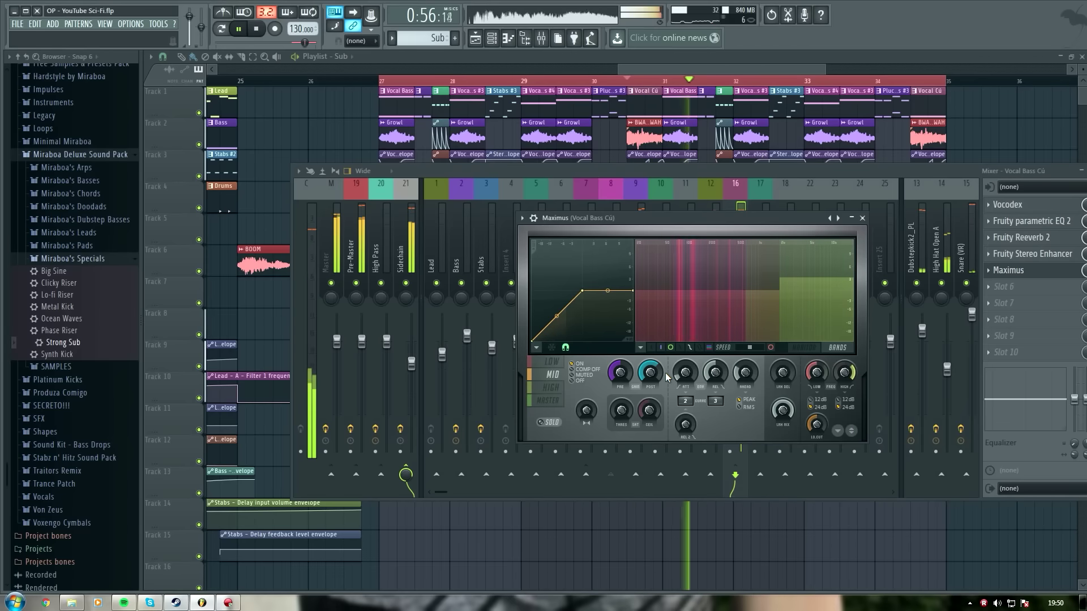
{"action": "left_click_drag", "start_coordinate": [621, 412], "coordinate": [622, 436]}
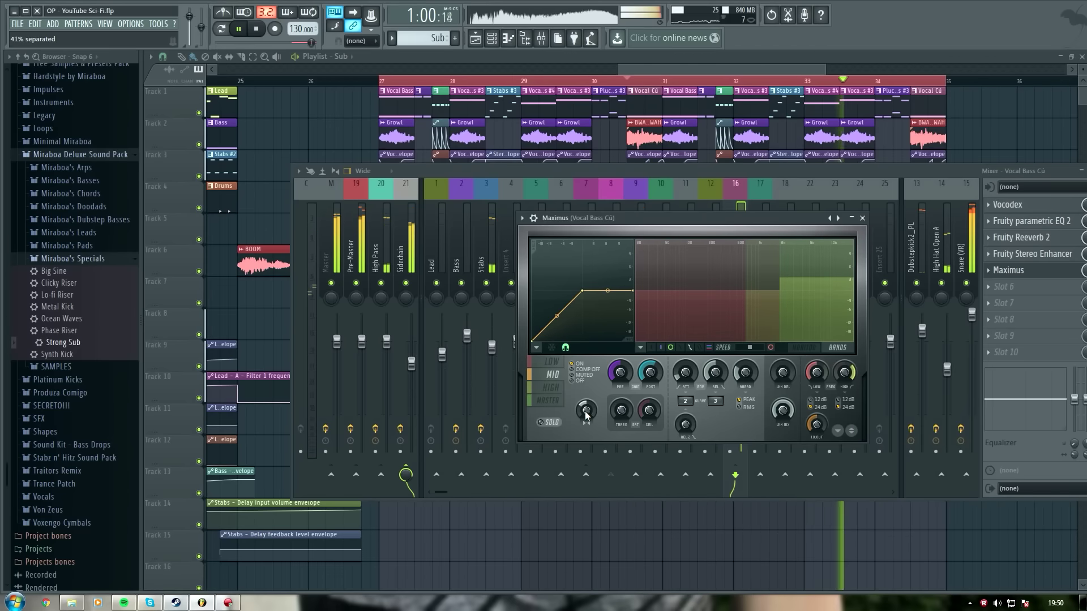
{"action": "left_click", "coordinate": [862, 218]}
Step: Listen through the drop and check the Fruity Limiter on the Sidechain mixer track during playback, closing the plugin at the end
{"action": "left_click", "coordinate": [712, 68]}
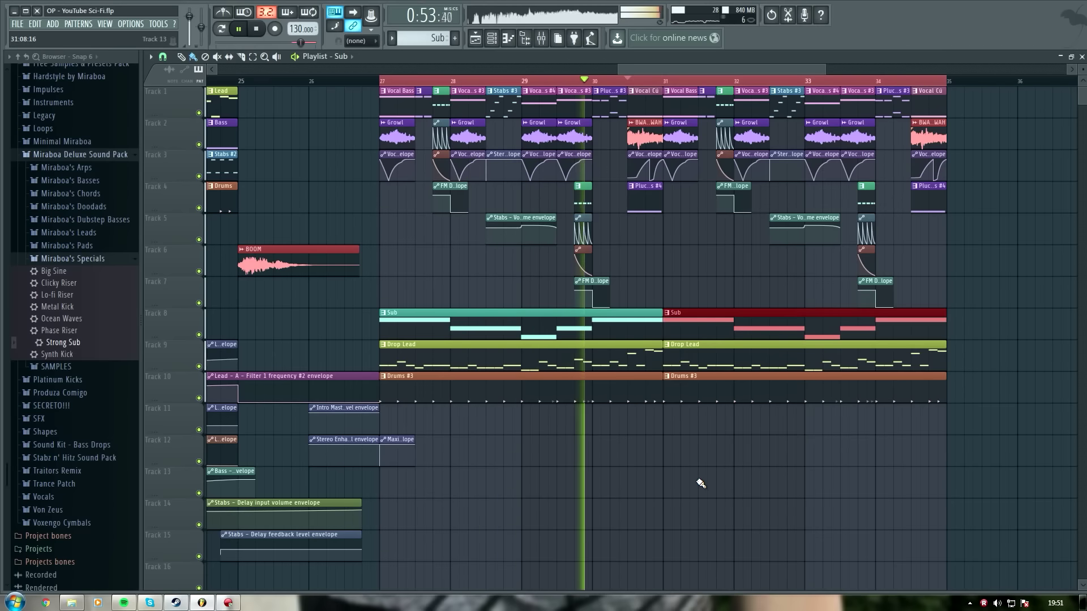
{"action": "key", "text": "space"}
{"action": "left_click", "coordinate": [541, 38]}
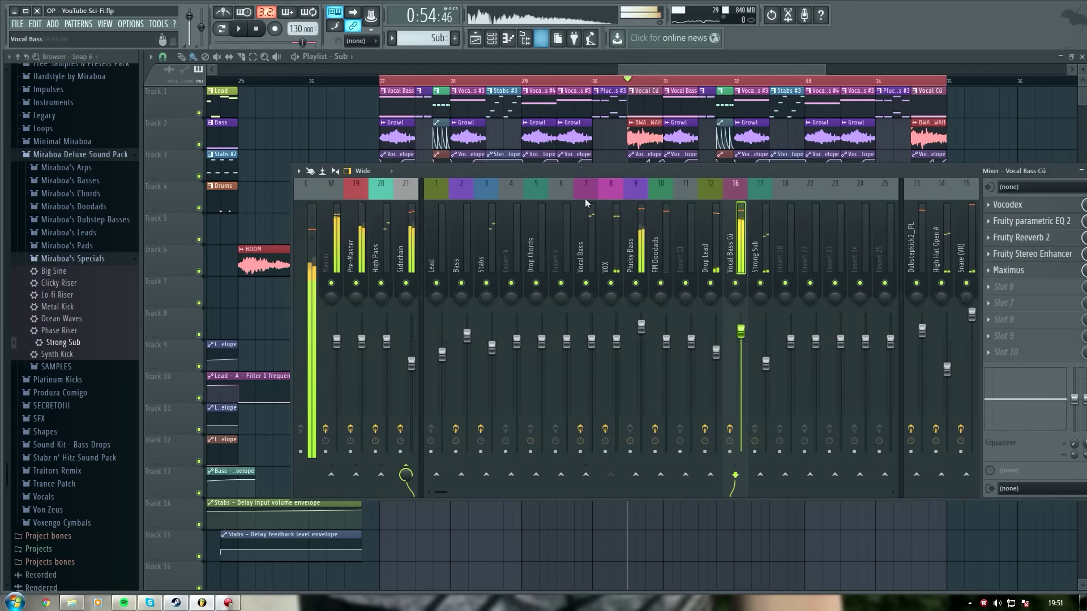
{"action": "left_click", "coordinate": [412, 247]}
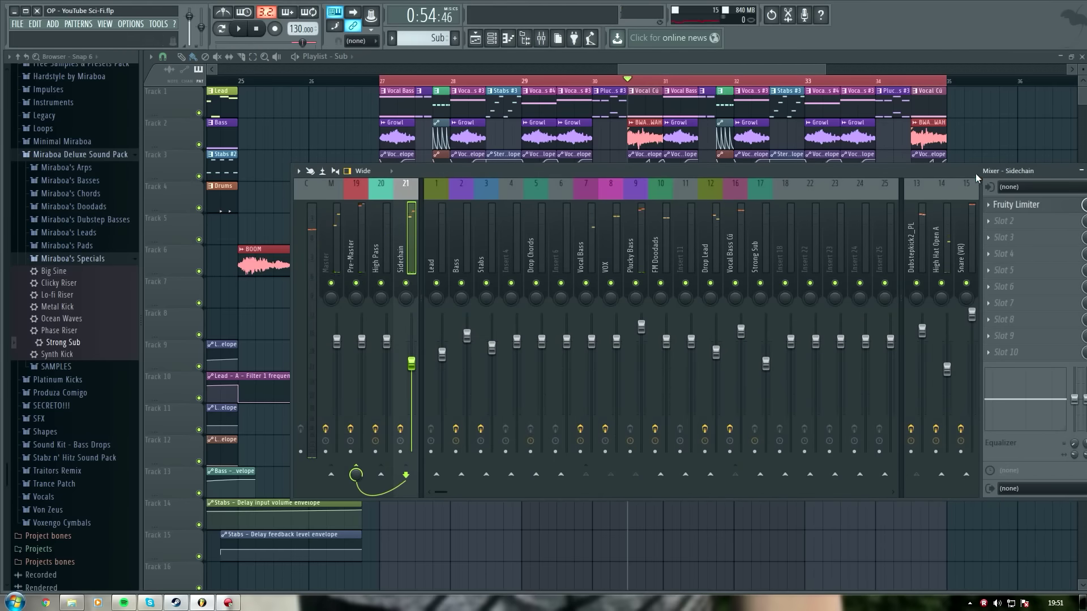
{"action": "left_click_drag", "start_coordinate": [977, 173], "coordinate": [857, 194]}
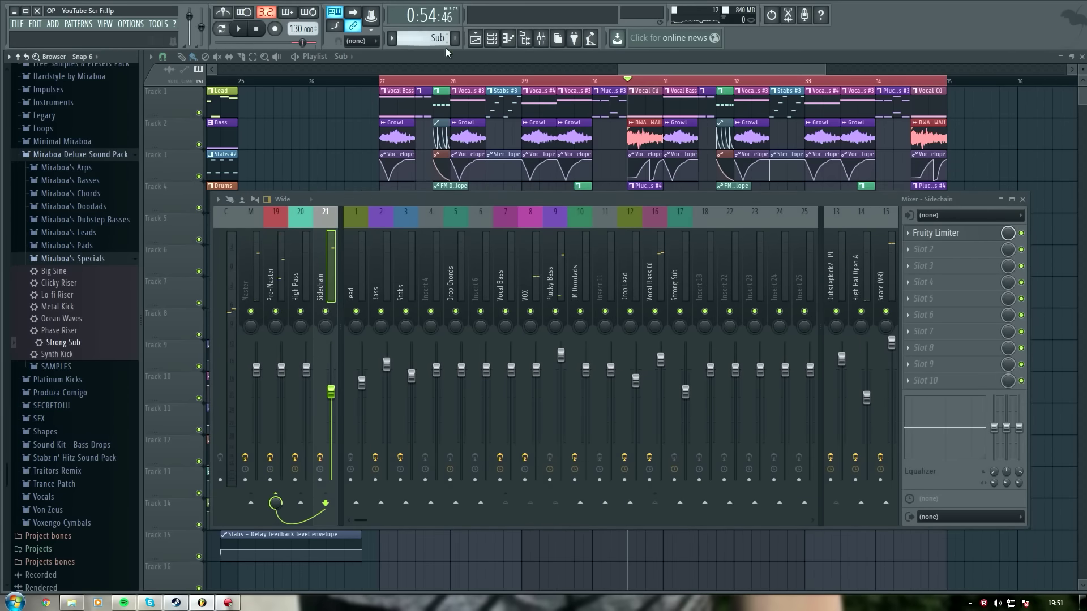
{"action": "left_click", "coordinate": [526, 40]}
{"action": "left_click_drag", "start_coordinate": [658, 197], "coordinate": [709, 252]}
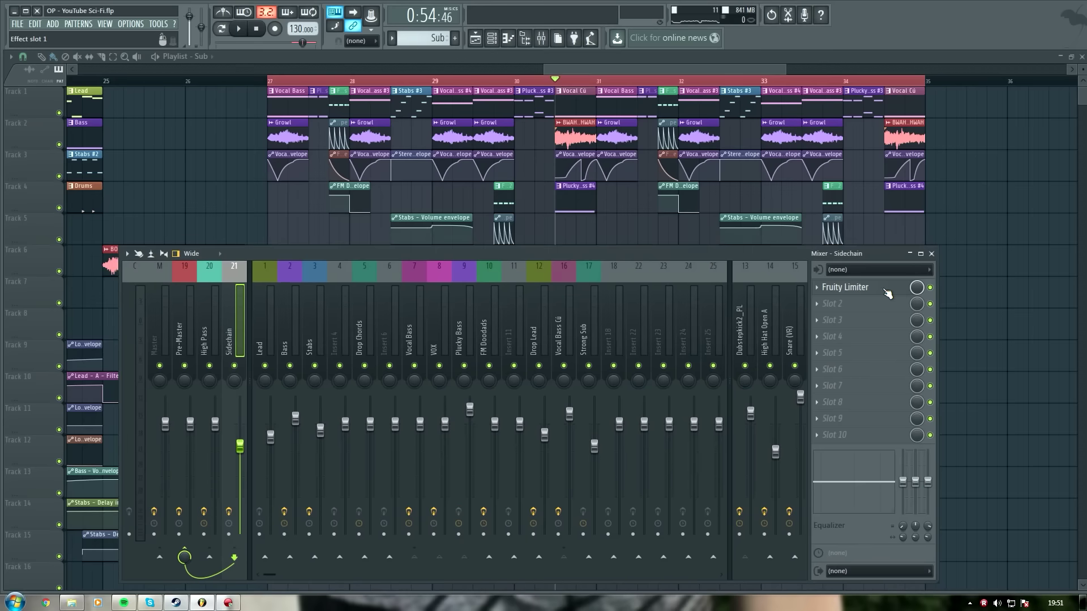
{"action": "left_click", "coordinate": [879, 291]}
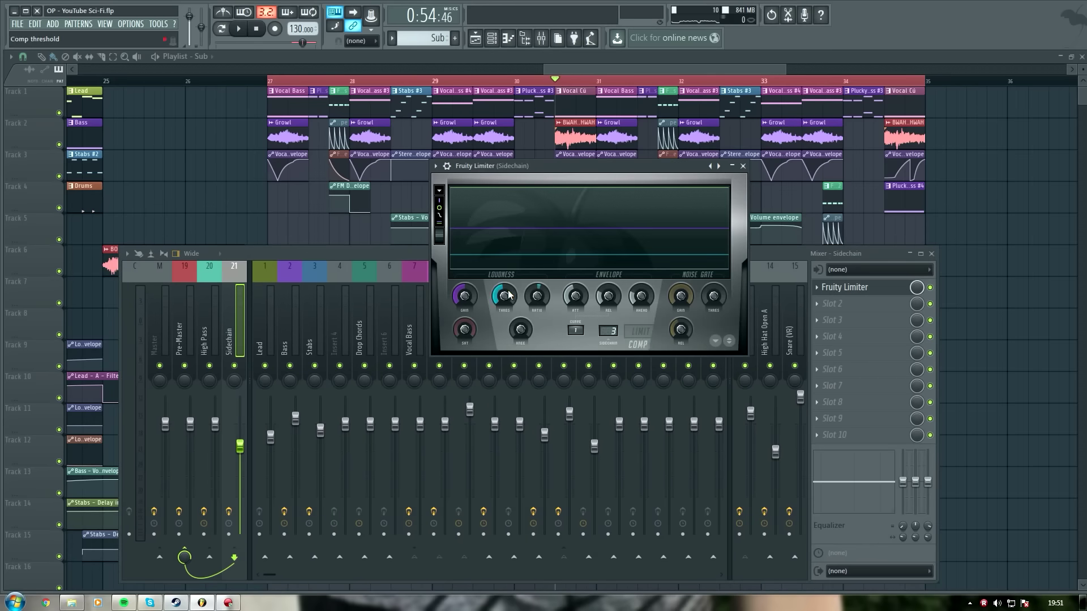
{"action": "key", "text": "space"}
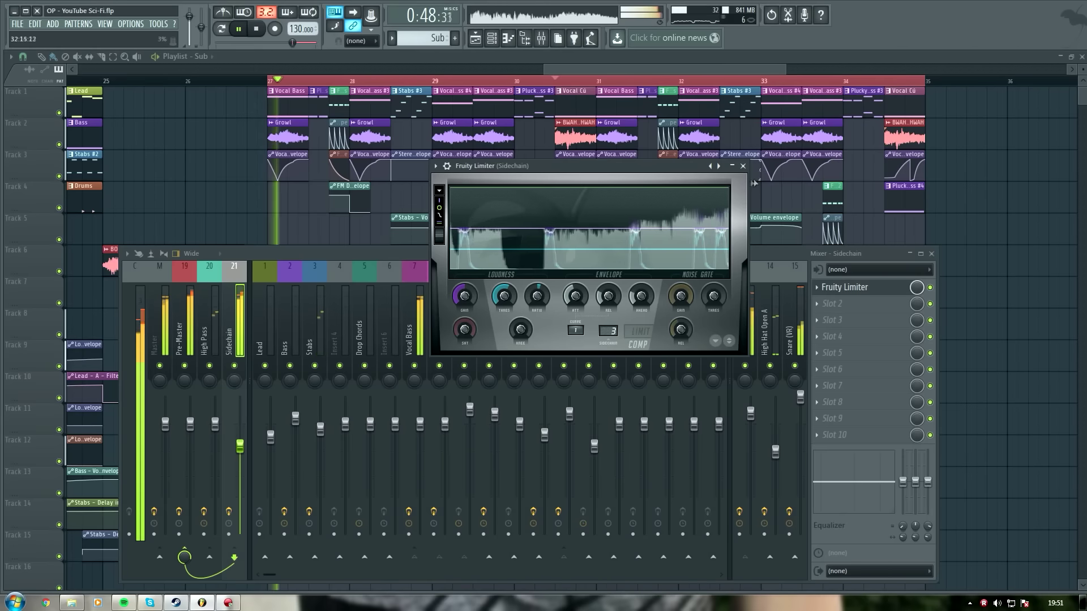
{"action": "left_click", "coordinate": [743, 166]}
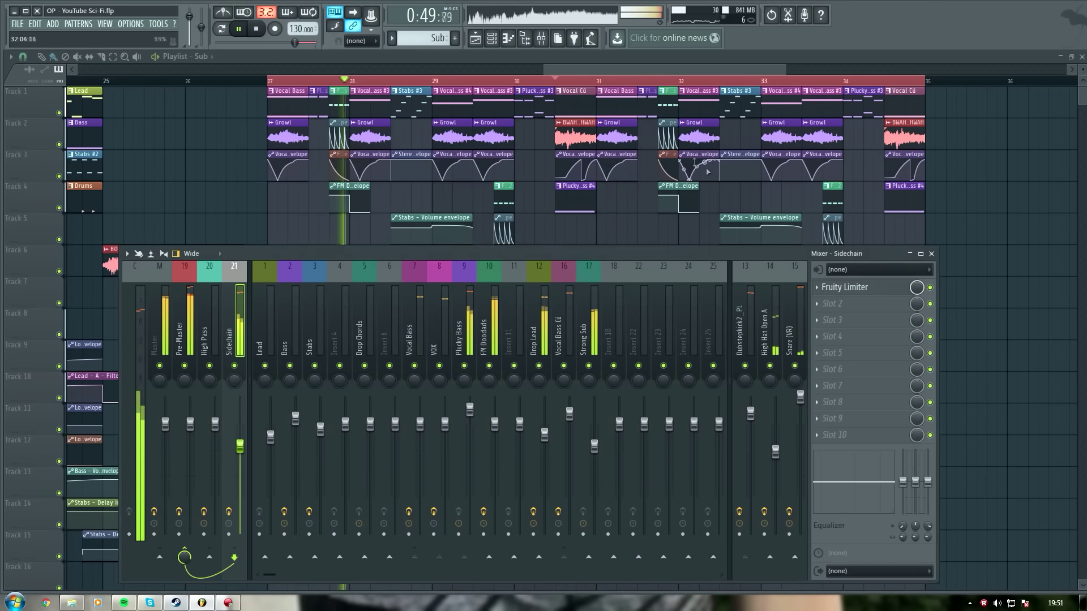
Step: Preview High Hat Open C from the Miraboa Deluxe Sound Pack's SAMPLES folder over the playing drop, and collapse the folder
{"action": "left_click", "coordinate": [475, 38]}
{"action": "left_click", "coordinate": [524, 38]}
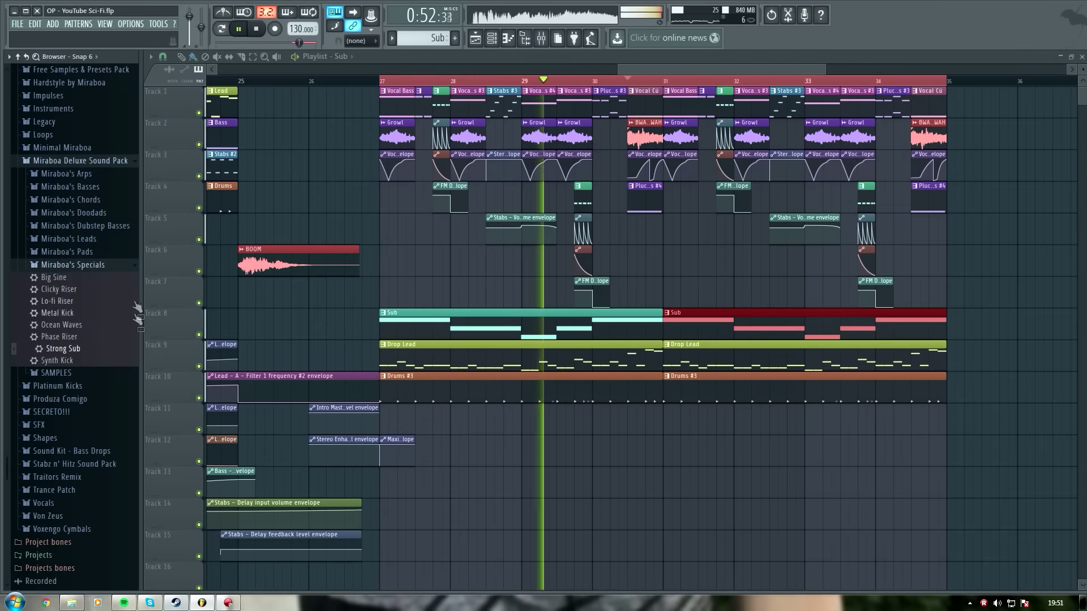
{"action": "key", "text": "space"}
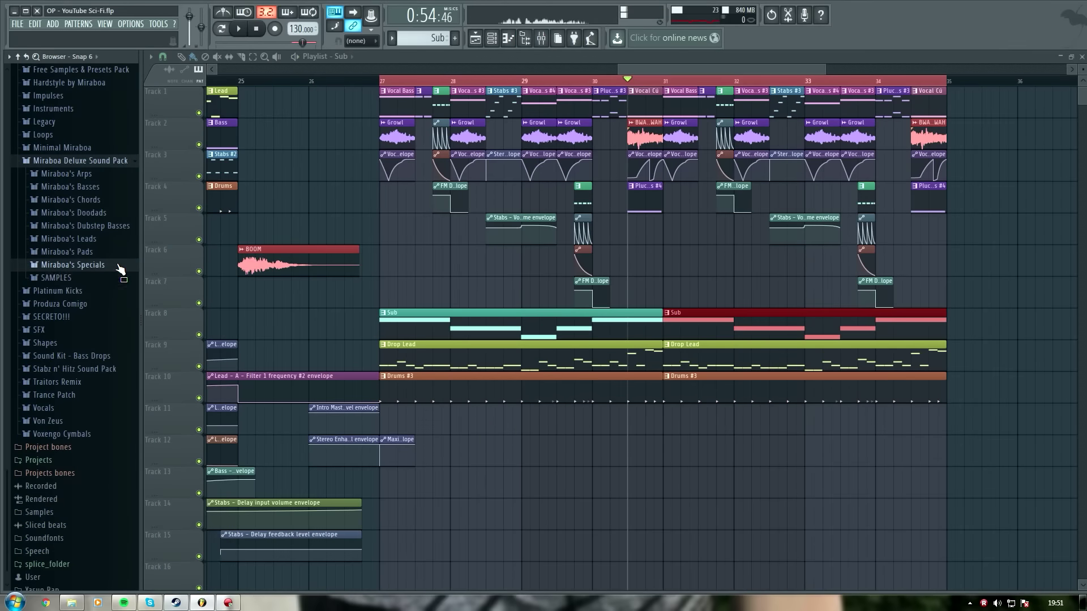
{"action": "left_click", "coordinate": [56, 278]}
{"action": "scroll", "coordinate": [85, 432], "scroll_direction": "down", "scroll_amount": 2}
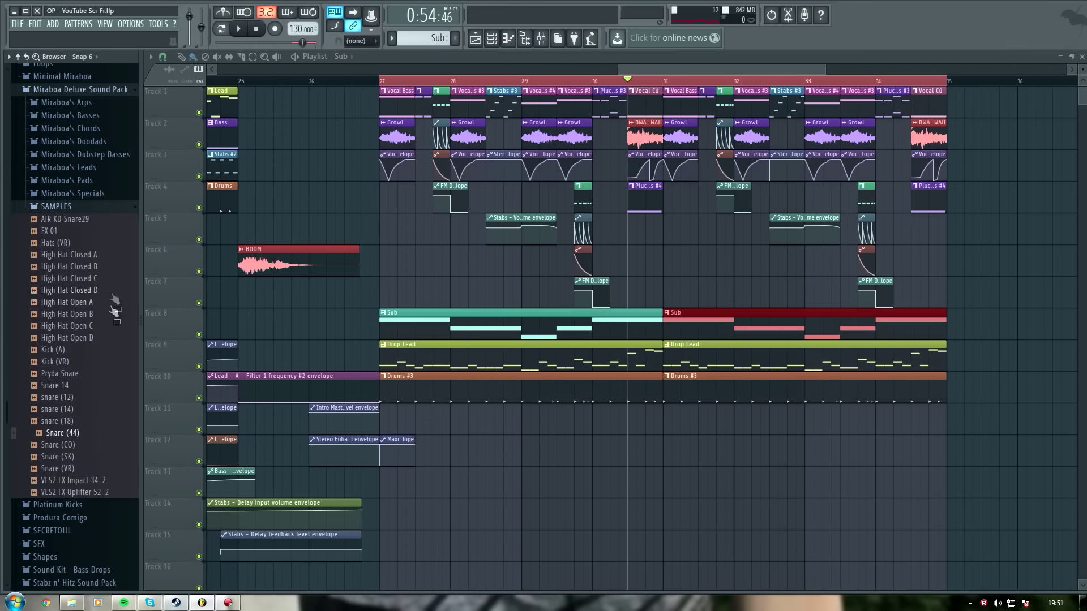
{"action": "key", "text": "space"}
{"action": "left_click", "coordinate": [103, 328]}
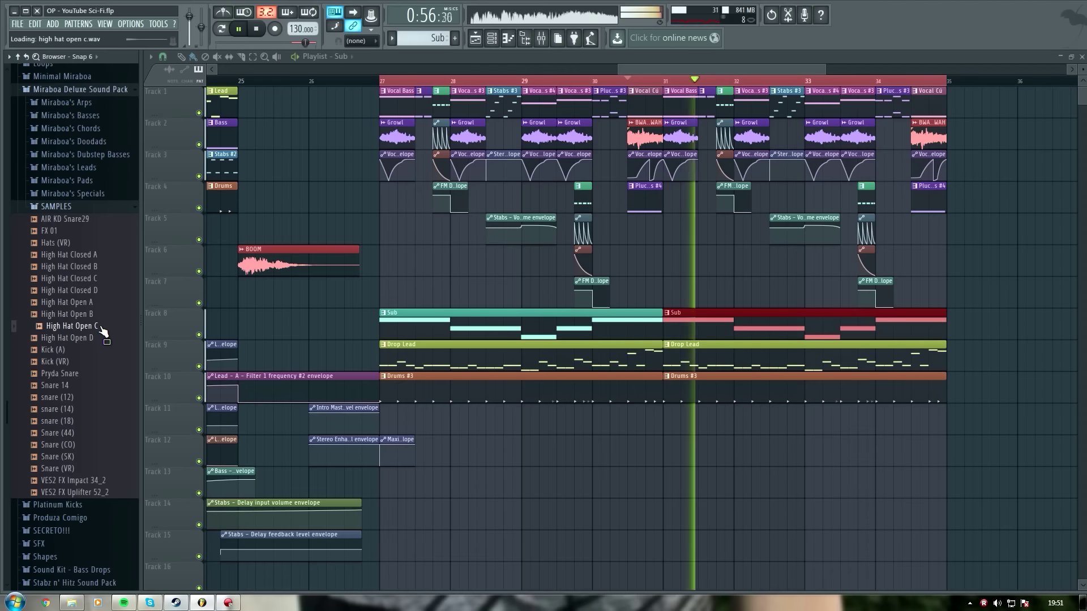
{"action": "key", "text": "space"}
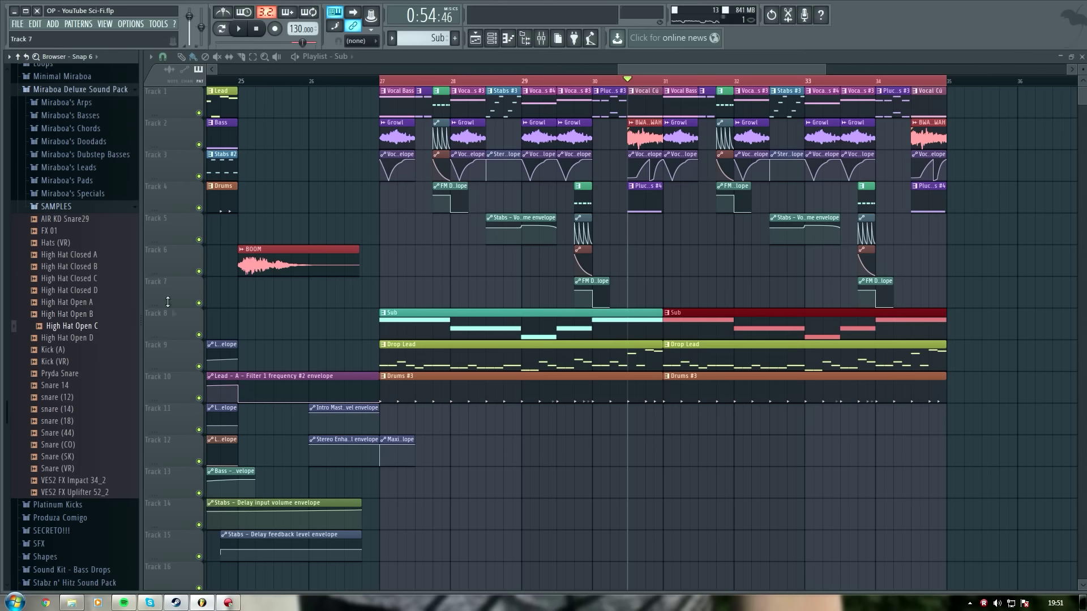
{"action": "left_click", "coordinate": [128, 207]}
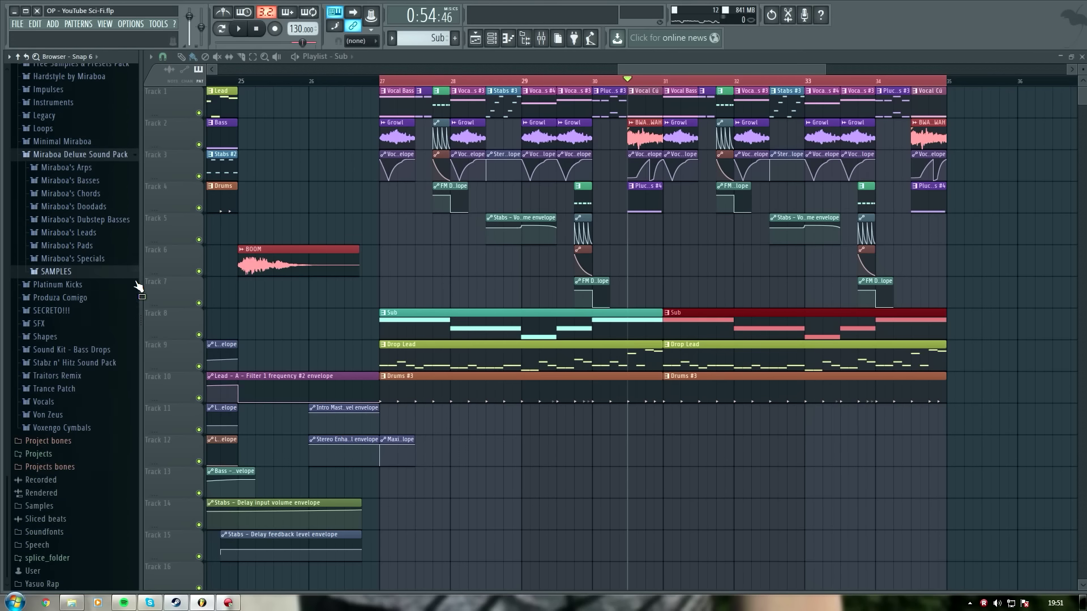
Step: Preview Terror Bass F 016 and Terror Hi Hat Loops 022 and 010 from the Cymatics Terror Drums Demo pack
{"action": "scroll", "coordinate": [85, 165], "scroll_direction": "up", "scroll_amount": 8}
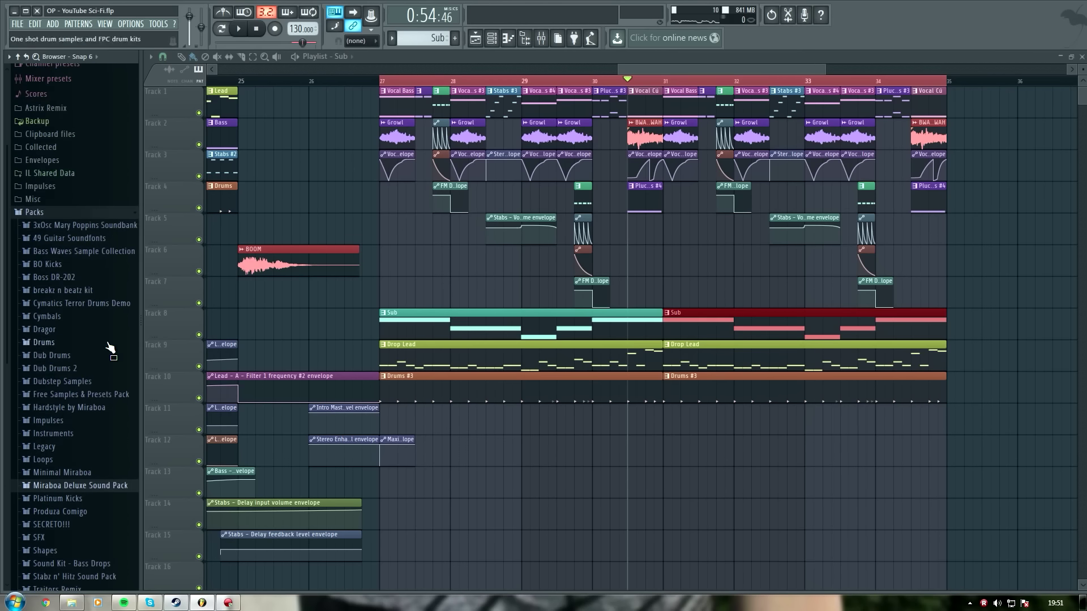
{"action": "left_click", "coordinate": [85, 303]}
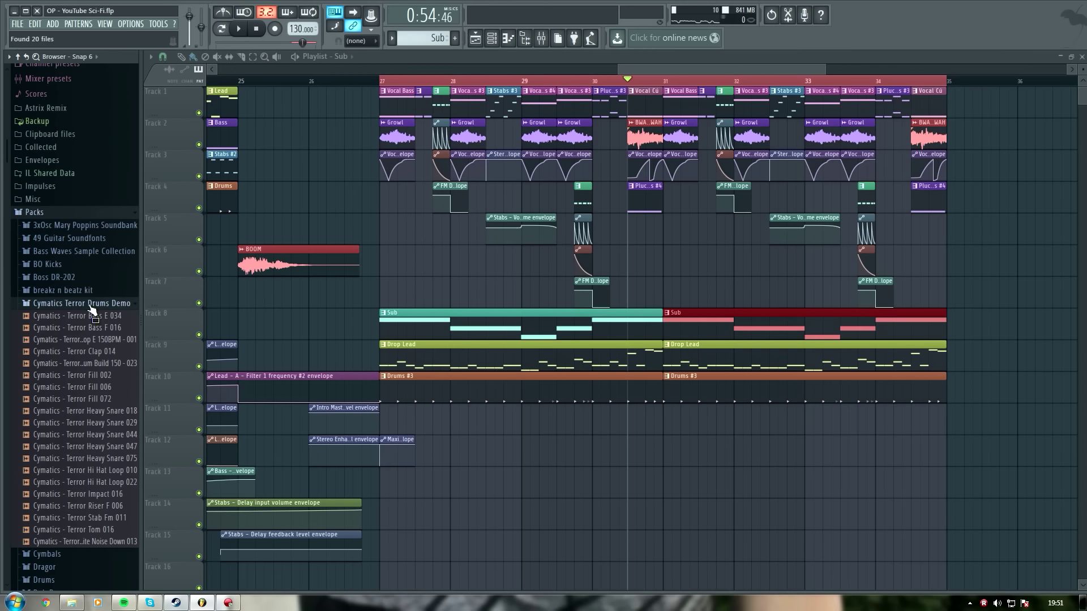
{"action": "scroll", "coordinate": [113, 385], "scroll_direction": "down", "scroll_amount": 2}
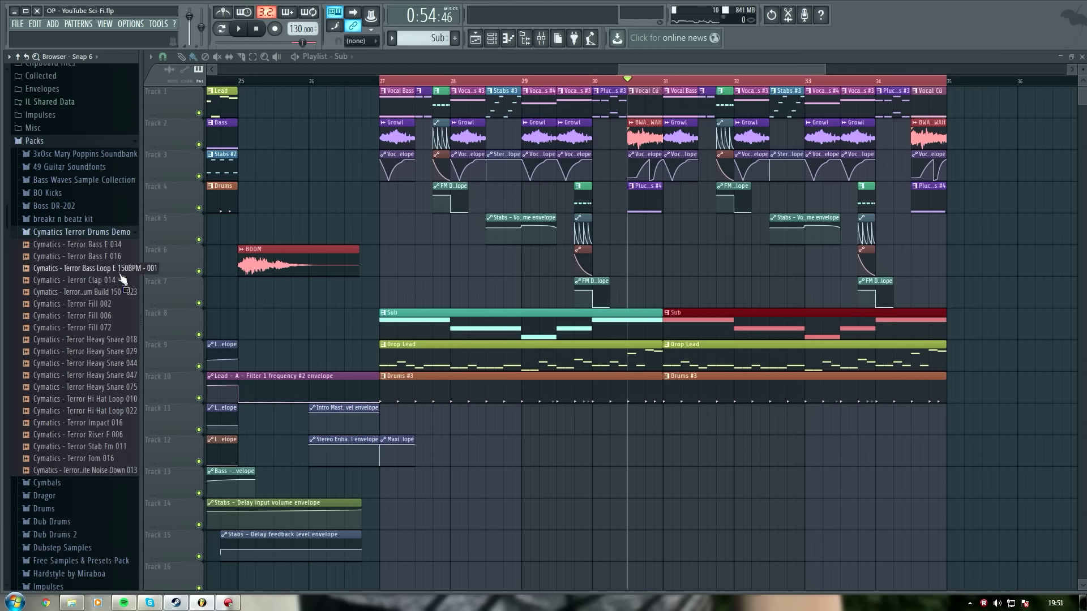
{"action": "left_click", "coordinate": [113, 256]}
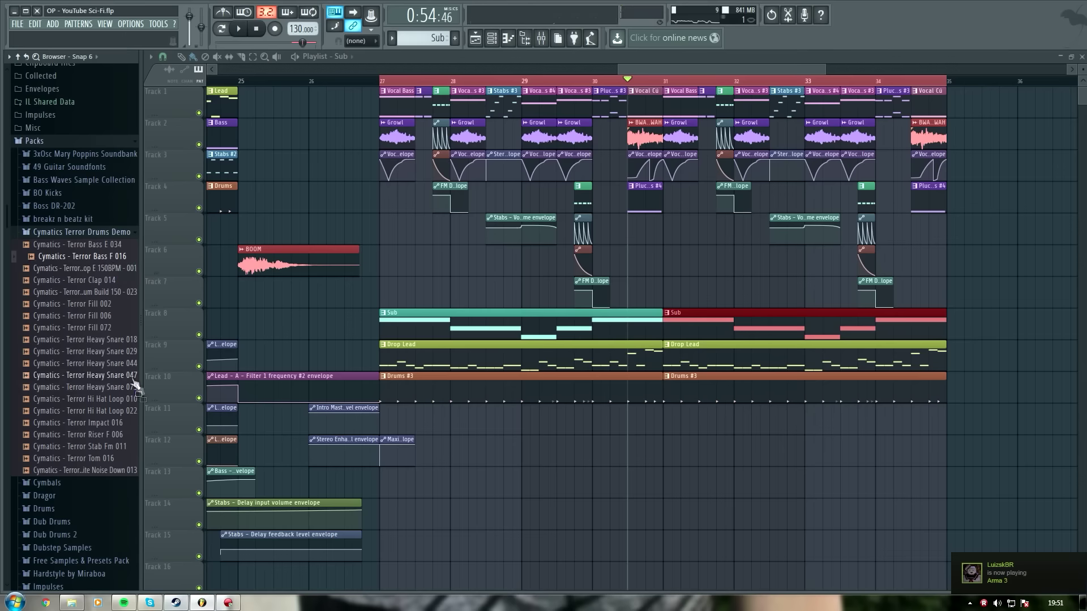
{"action": "left_click", "coordinate": [128, 411]}
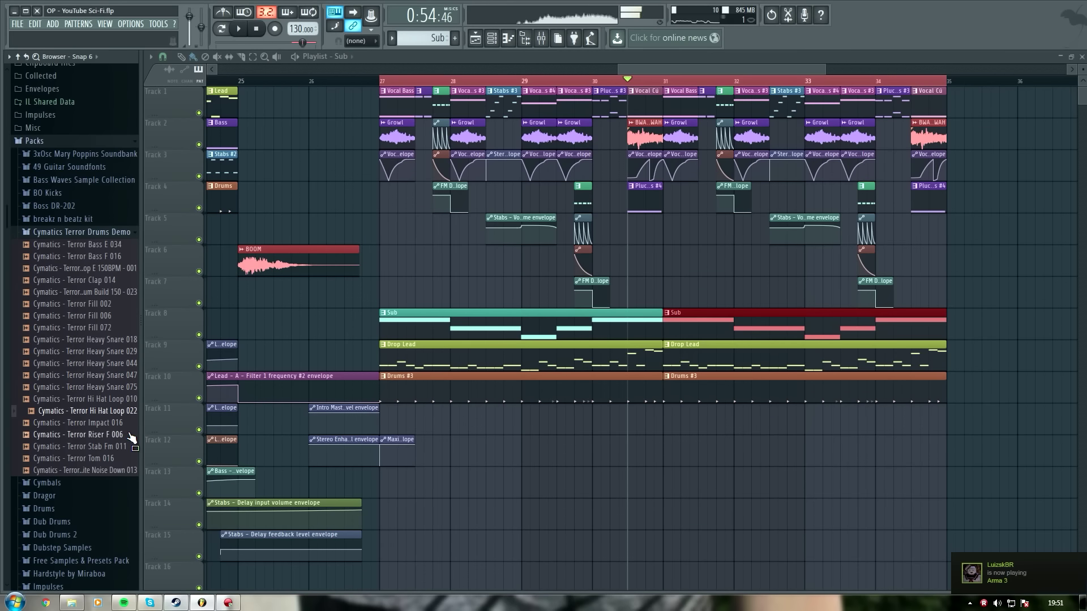
{"action": "left_click", "coordinate": [127, 399]}
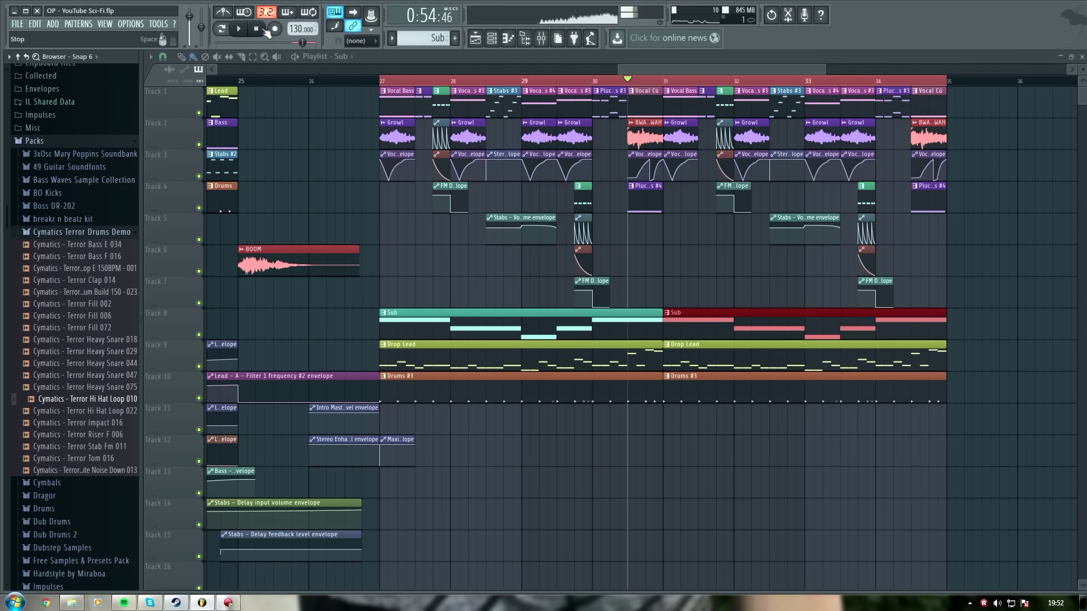
{"action": "left_click", "coordinate": [99, 234]}
Step: Audition hat samples such as hatldk23 and hatldk34REV in the breakz n beatz kit's just HATS folder, and collapse it
{"action": "left_click", "coordinate": [95, 221]}
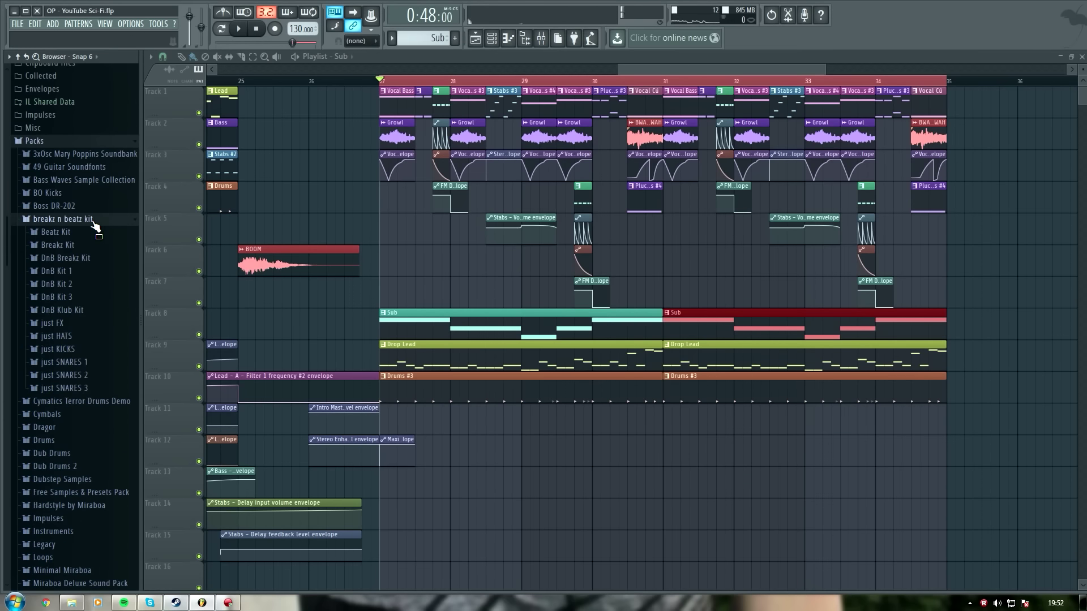
{"action": "left_click", "coordinate": [90, 336]}
{"action": "left_click", "coordinate": [61, 262]}
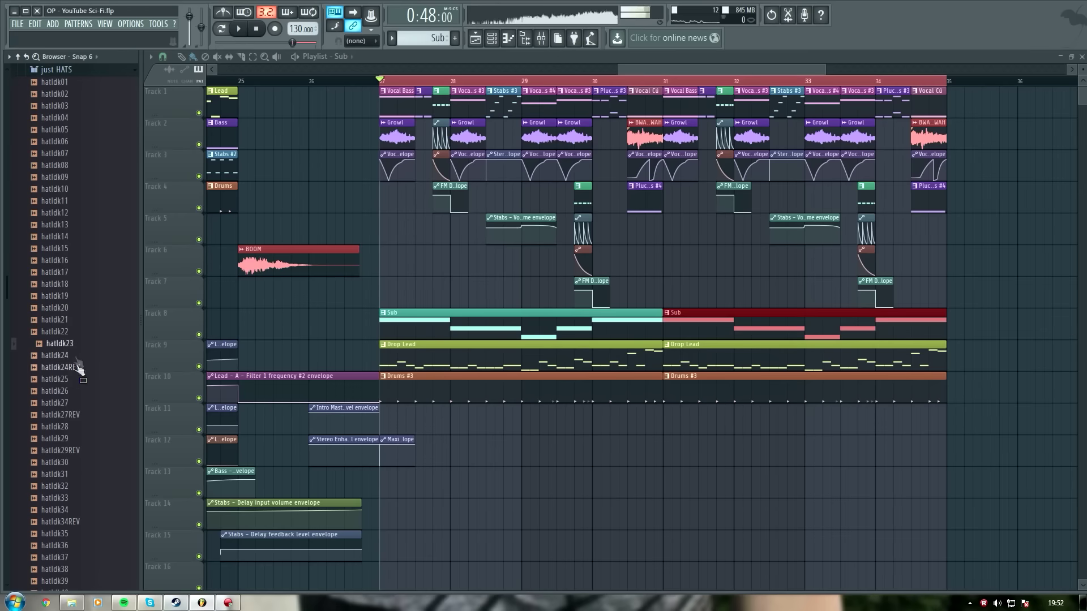
{"action": "scroll", "coordinate": [76, 398], "scroll_direction": "down", "scroll_amount": 10}
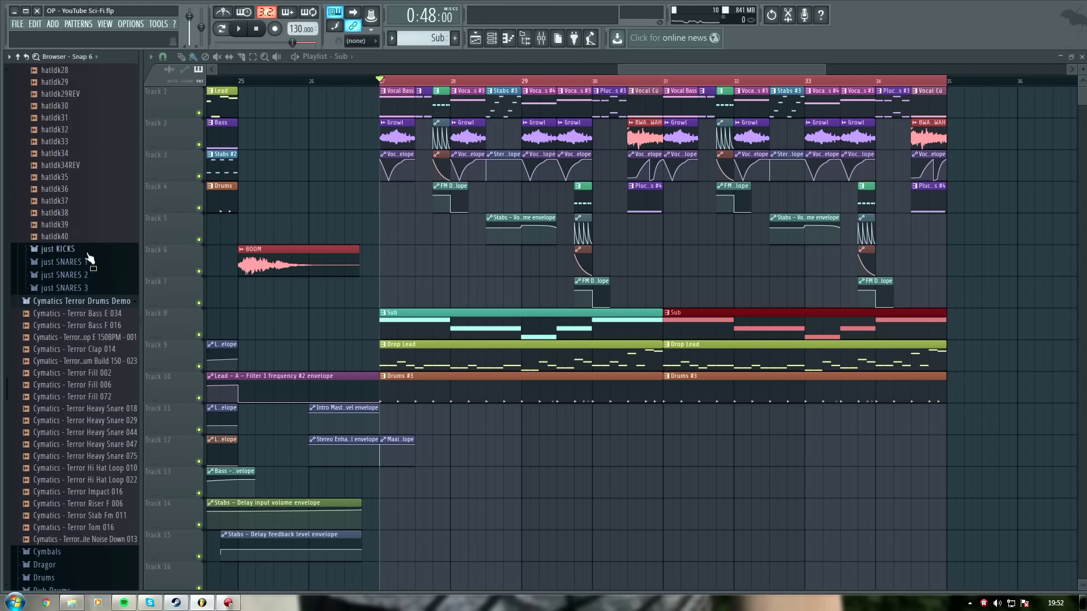
{"action": "left_click", "coordinate": [97, 305]}
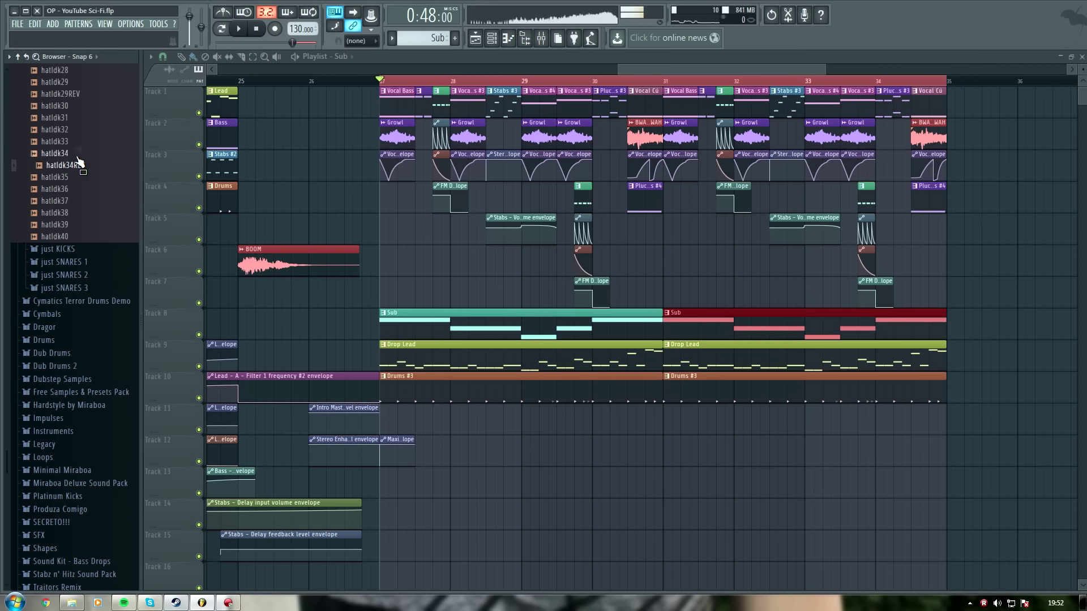
{"action": "scroll", "coordinate": [79, 218], "scroll_direction": "up", "scroll_amount": 15}
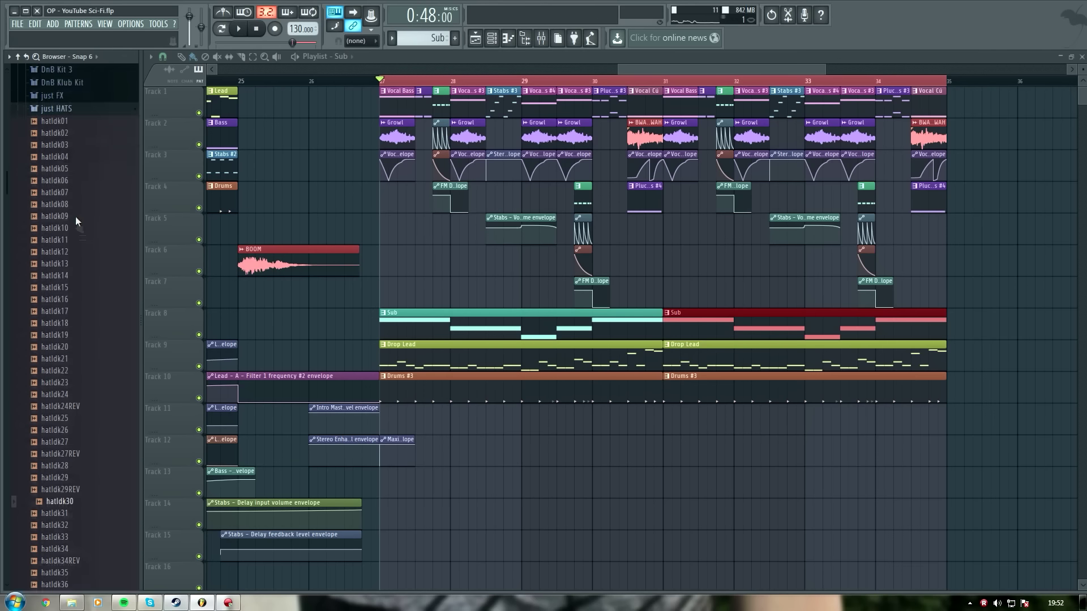
{"action": "left_click", "coordinate": [94, 357]}
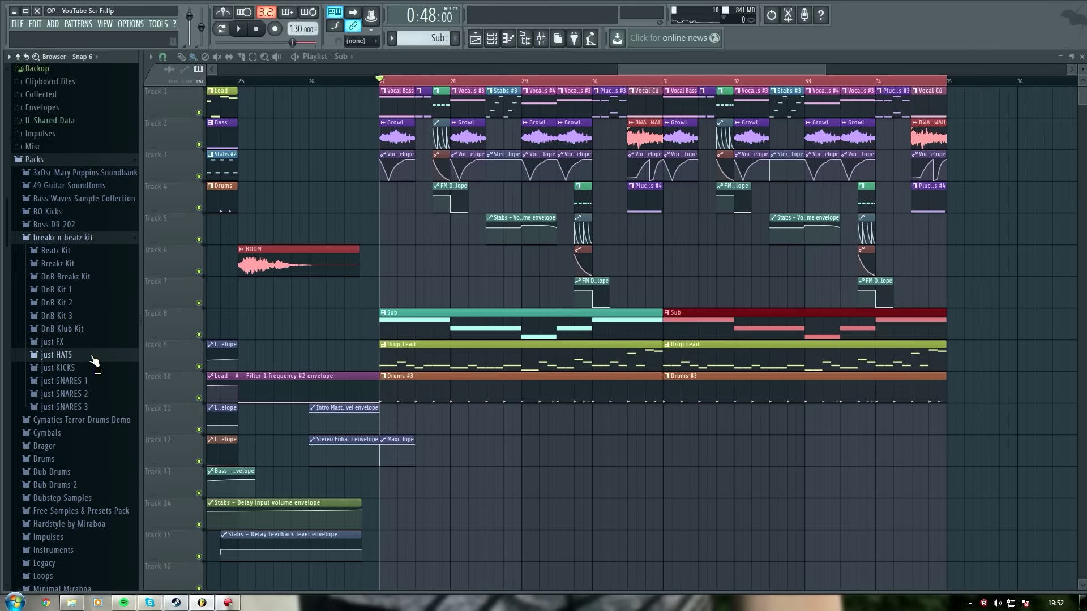
Step: Audition hatldk41, snarefxldk07 and chbb44 in the DnB Klub Kit folder, and collapse it
{"action": "left_click", "coordinate": [76, 329]}
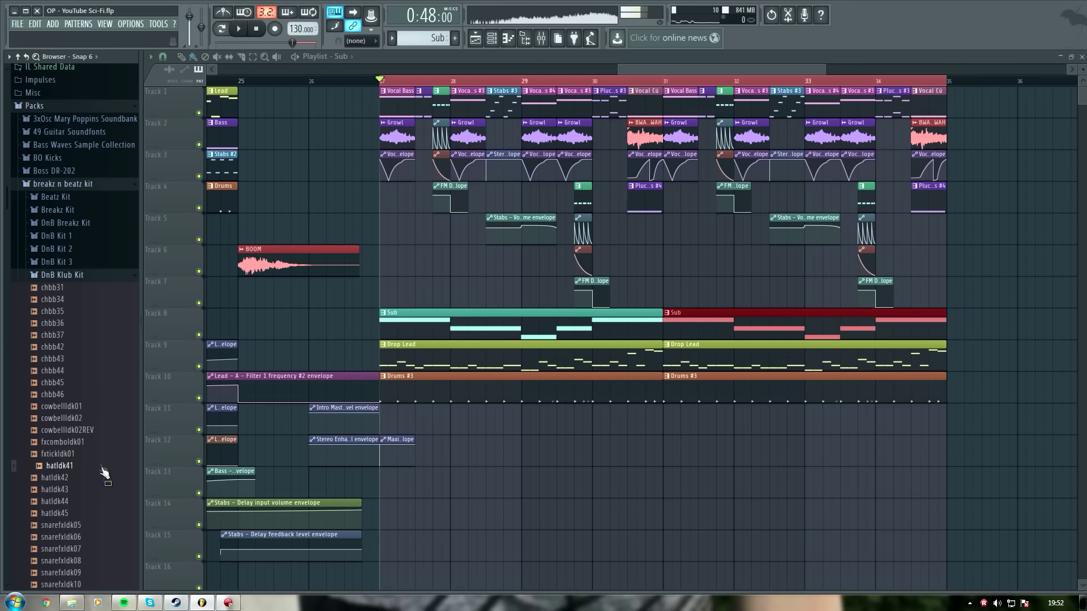
{"action": "scroll", "coordinate": [102, 357], "scroll_direction": "down", "scroll_amount": 6}
{"action": "left_click", "coordinate": [94, 267]}
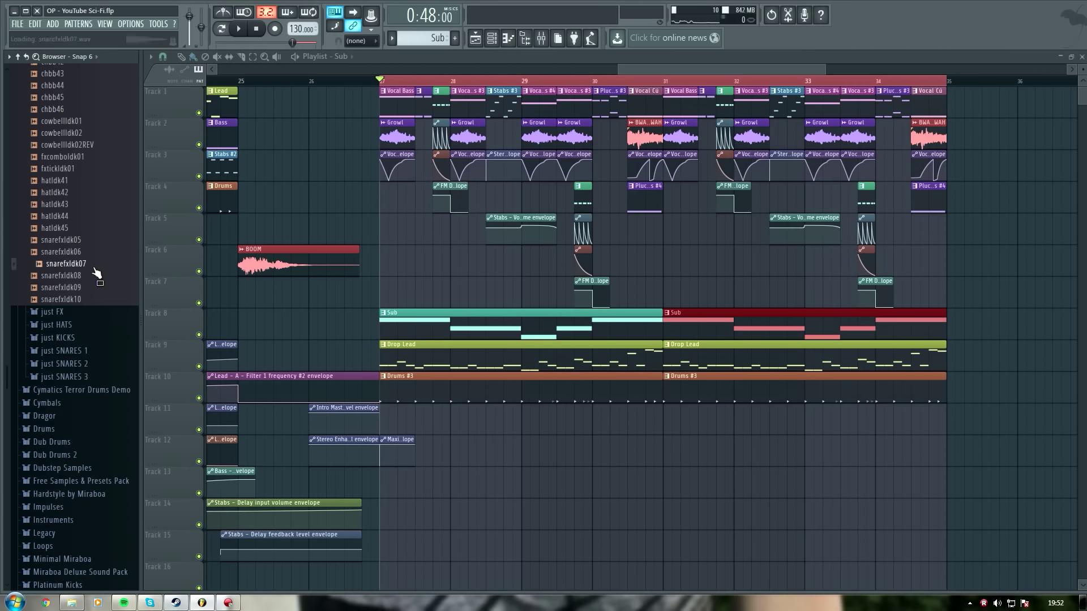
{"action": "scroll", "coordinate": [94, 271], "scroll_direction": "up", "scroll_amount": 3}
{"action": "left_click", "coordinate": [89, 335]}
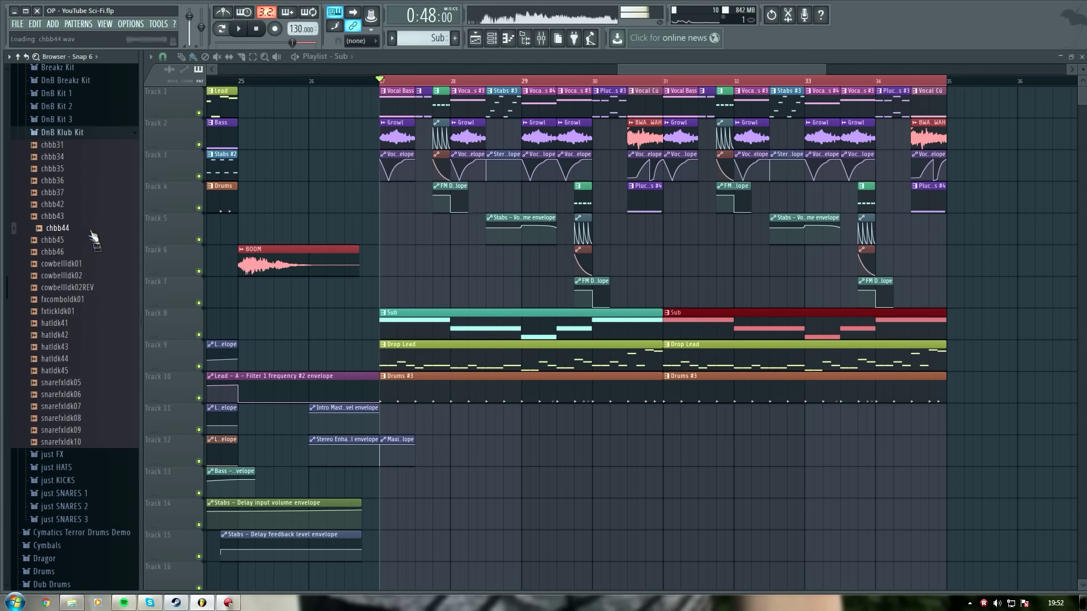
{"action": "left_click", "coordinate": [101, 136]}
Step: Audition chbb28 and hatldk37 in the DnB Breakz Kit folder, collapse the breakz n beatz kit, and look through the remaining packs
{"action": "scroll", "coordinate": [121, 189], "scroll_direction": "up", "scroll_amount": 3}
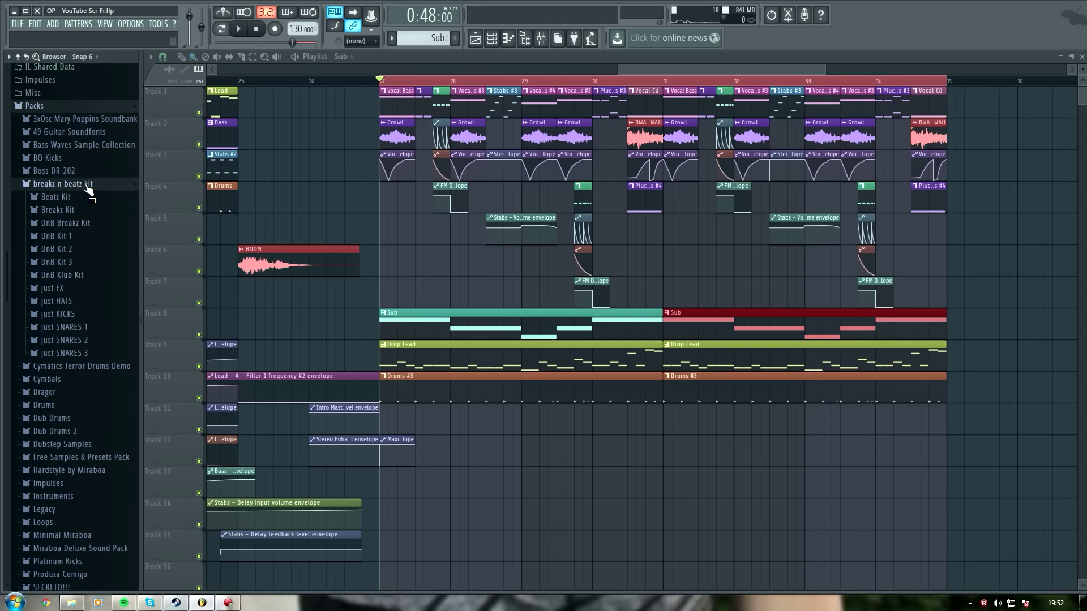
{"action": "left_click", "coordinate": [89, 187]}
{"action": "left_click", "coordinate": [85, 183]}
{"action": "left_click", "coordinate": [102, 225]}
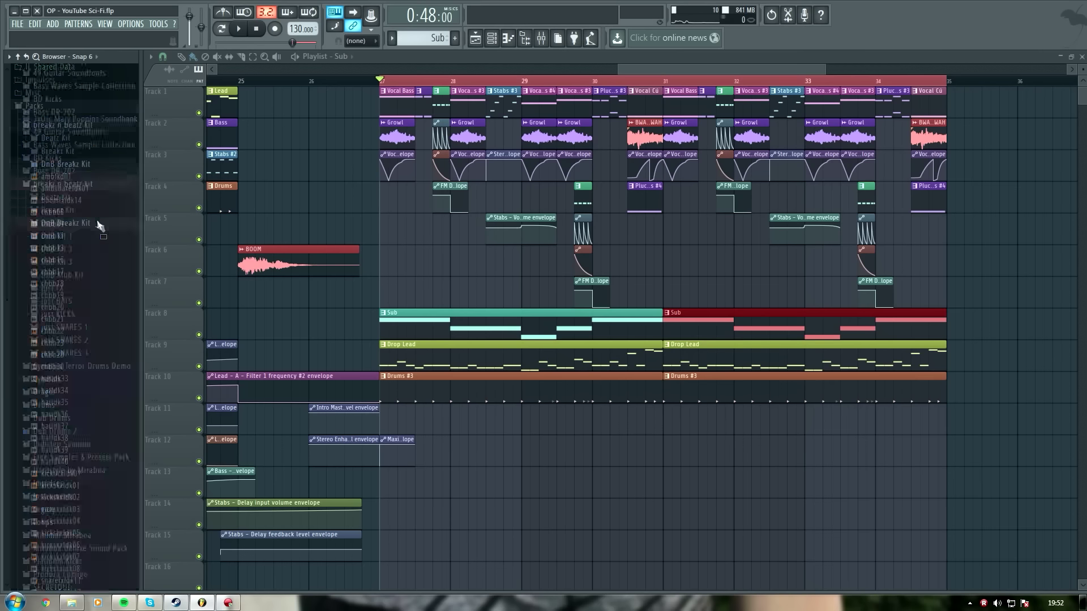
{"action": "left_click", "coordinate": [80, 201]}
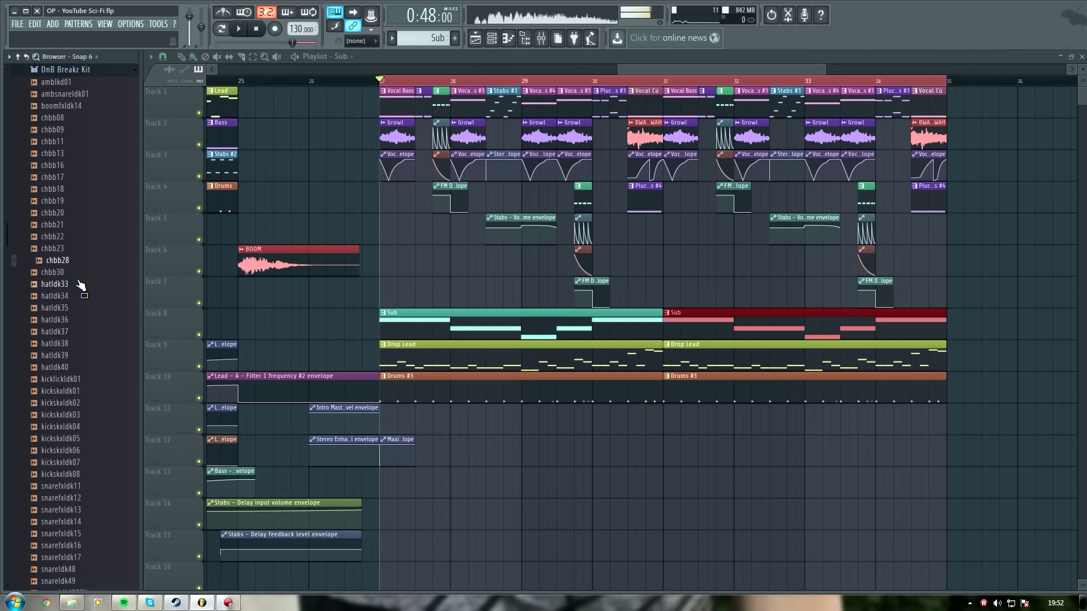
{"action": "left_click", "coordinate": [81, 332]}
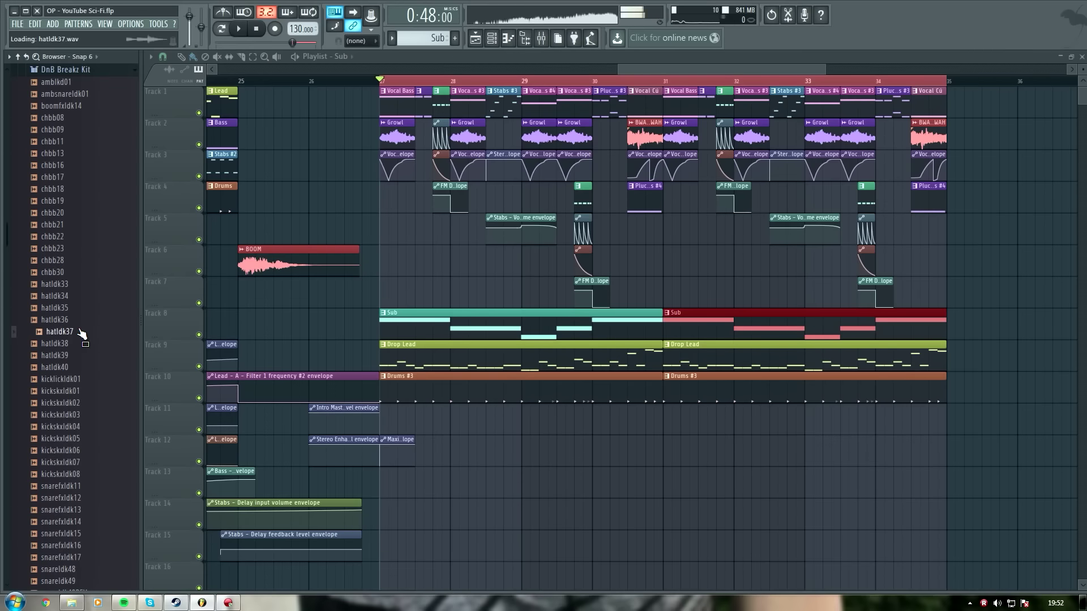
{"action": "scroll", "coordinate": [61, 364], "scroll_direction": "down", "scroll_amount": 4}
{"action": "left_click", "coordinate": [84, 369]}
{"action": "scroll", "coordinate": [74, 226], "scroll_direction": "up", "scroll_amount": 15}
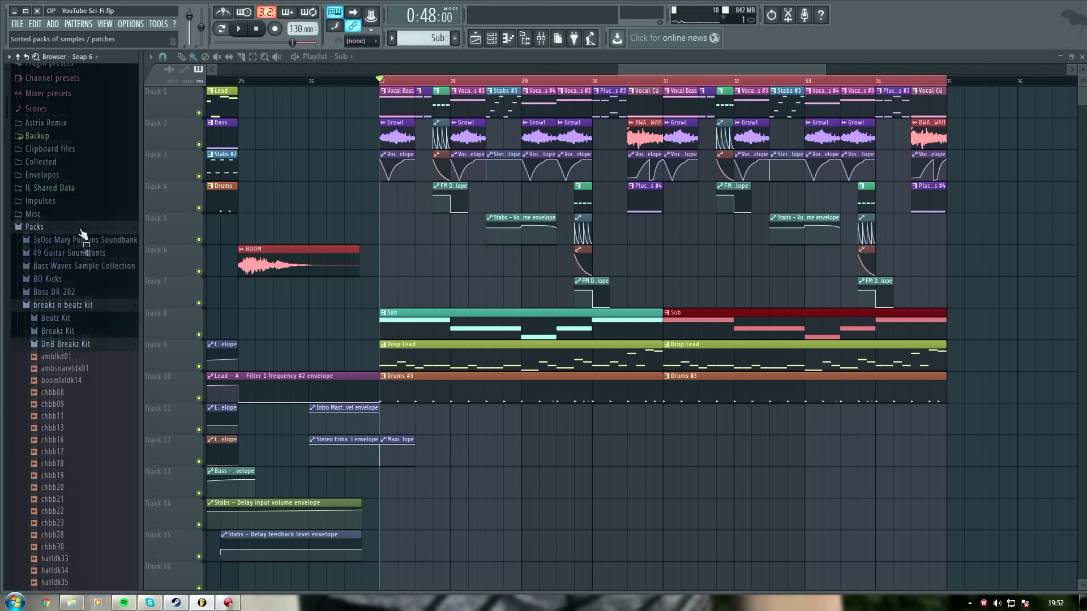
{"action": "left_click", "coordinate": [101, 352]}
{"action": "left_click", "coordinate": [91, 317]}
{"action": "scroll", "coordinate": [90, 328], "scroll_direction": "down", "scroll_amount": 6}
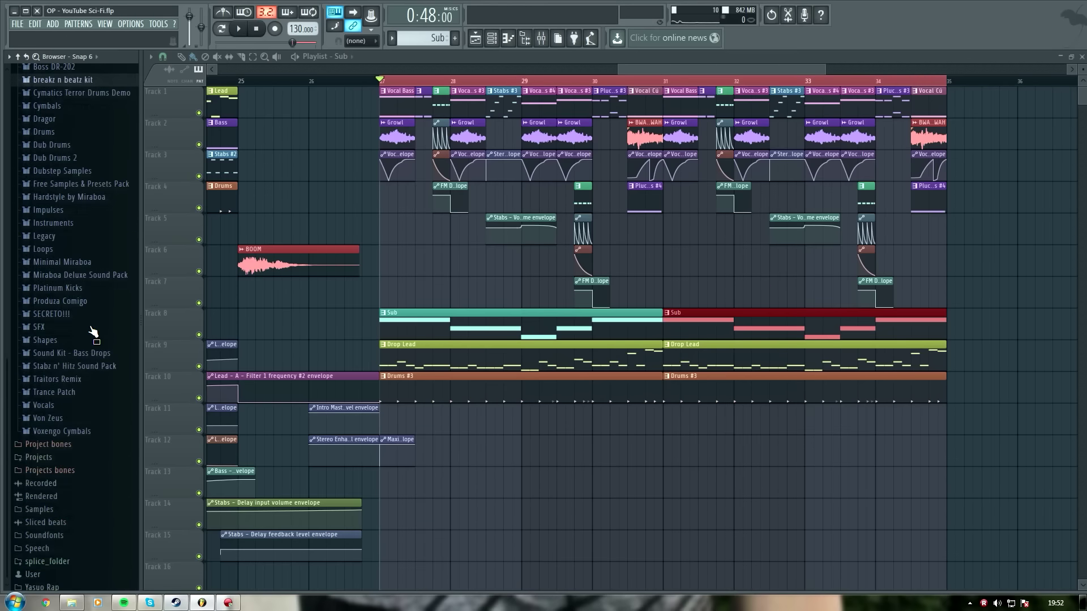
Step: Audition ride cymbals such as Ride Cymbal A and Ride Cymbal B in the Voxengo Cymbals pack
{"action": "left_click", "coordinate": [80, 428]}
{"action": "scroll", "coordinate": [80, 406], "scroll_direction": "down", "scroll_amount": 10}
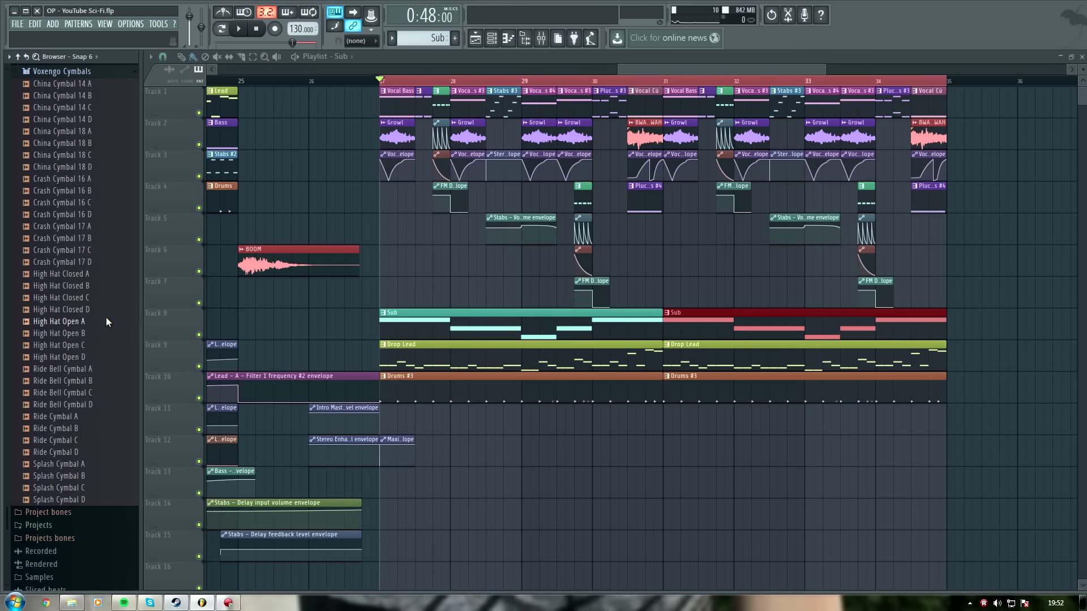
{"action": "left_click_drag", "start_coordinate": [76, 418], "coordinate": [79, 421]}
{"action": "scroll", "coordinate": [83, 420], "scroll_direction": "down", "scroll_amount": 2}
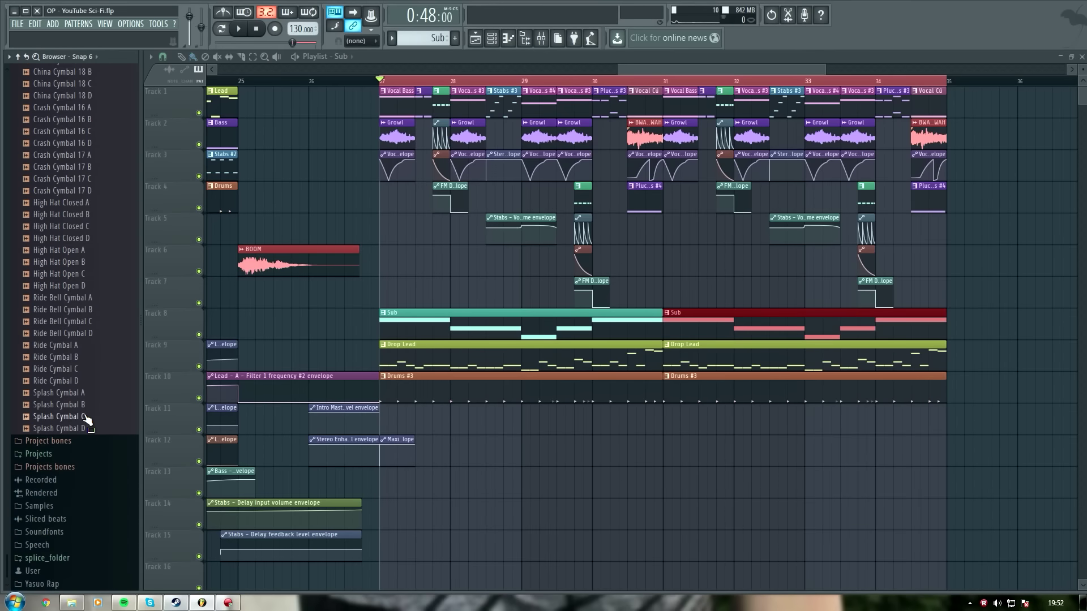
{"action": "left_click", "coordinate": [80, 363]}
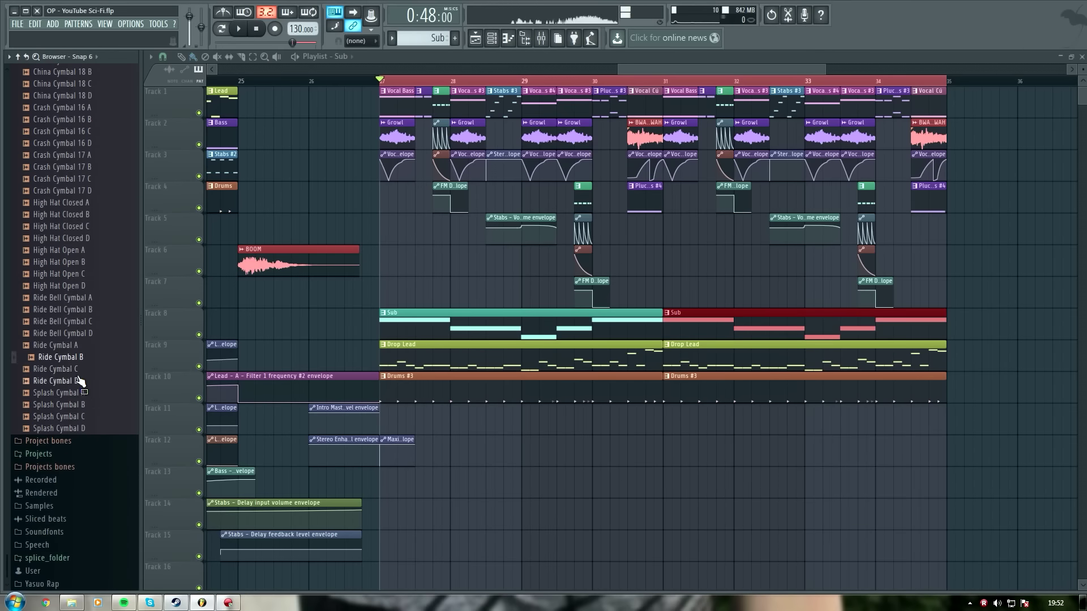
Step: Add the High Hat Open D sample to the channel rack as a new channel below Strong Sub
{"action": "left_click_drag", "start_coordinate": [85, 344], "coordinate": [496, 50]}
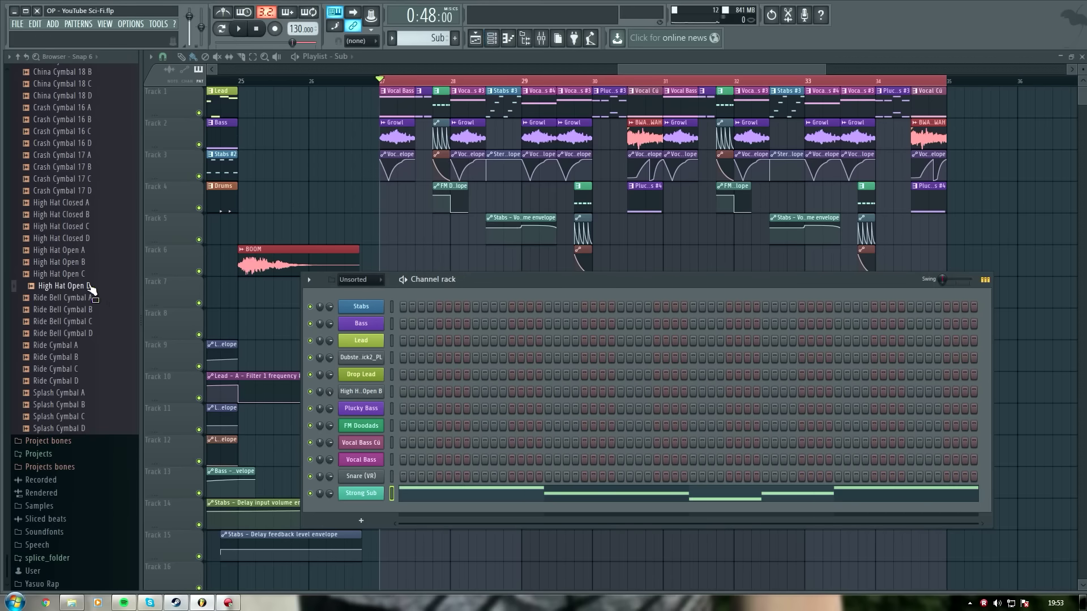
{"action": "left_click_drag", "start_coordinate": [90, 288], "coordinate": [277, 415]}
{"action": "left_click_drag", "start_coordinate": [355, 508], "coordinate": [369, 500]}
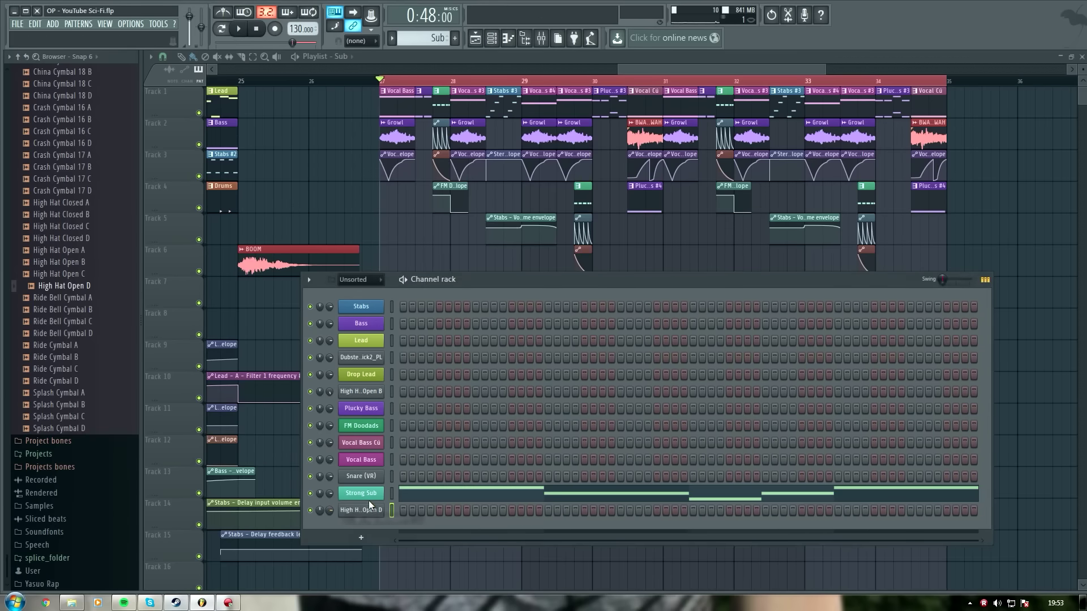
Step: Raise the time-stretching pitch of the High Hat Open D sampler while testing its sound, and close its settings
{"action": "left_click", "coordinate": [362, 511]}
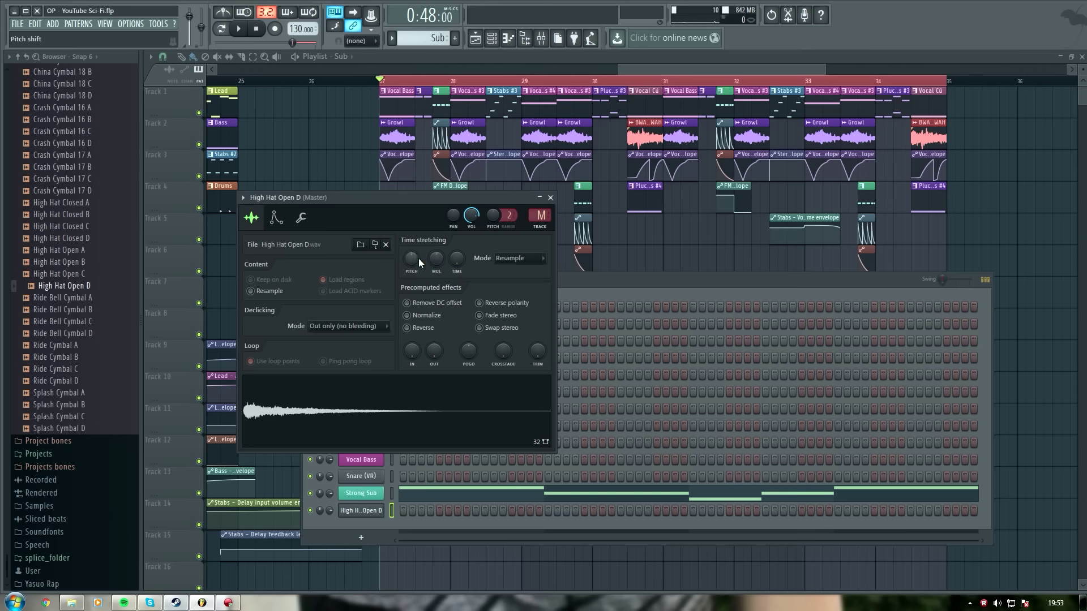
{"action": "key", "text": "q"}
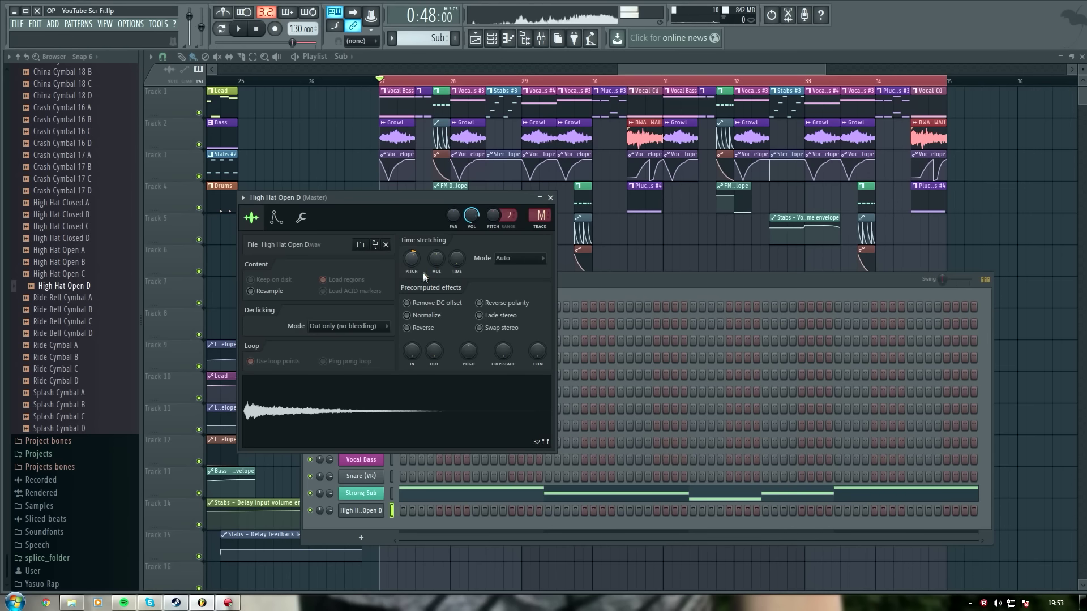
{"action": "key", "text": "q"}
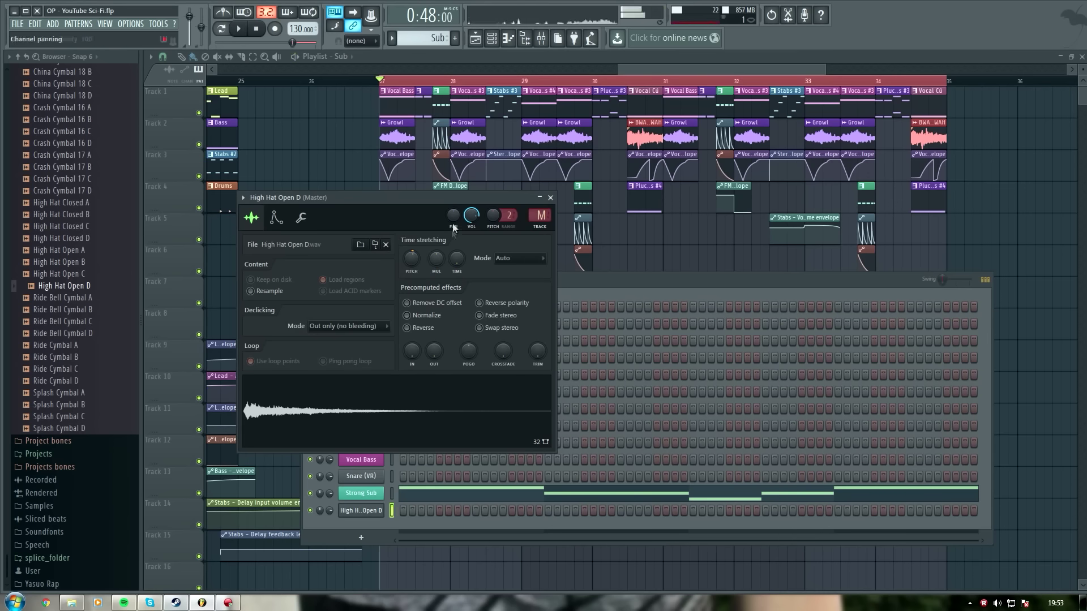
{"action": "key", "text": "q"}
{"action": "left_click_drag", "start_coordinate": [419, 263], "coordinate": [415, 253]}
{"action": "key", "text": "q"}
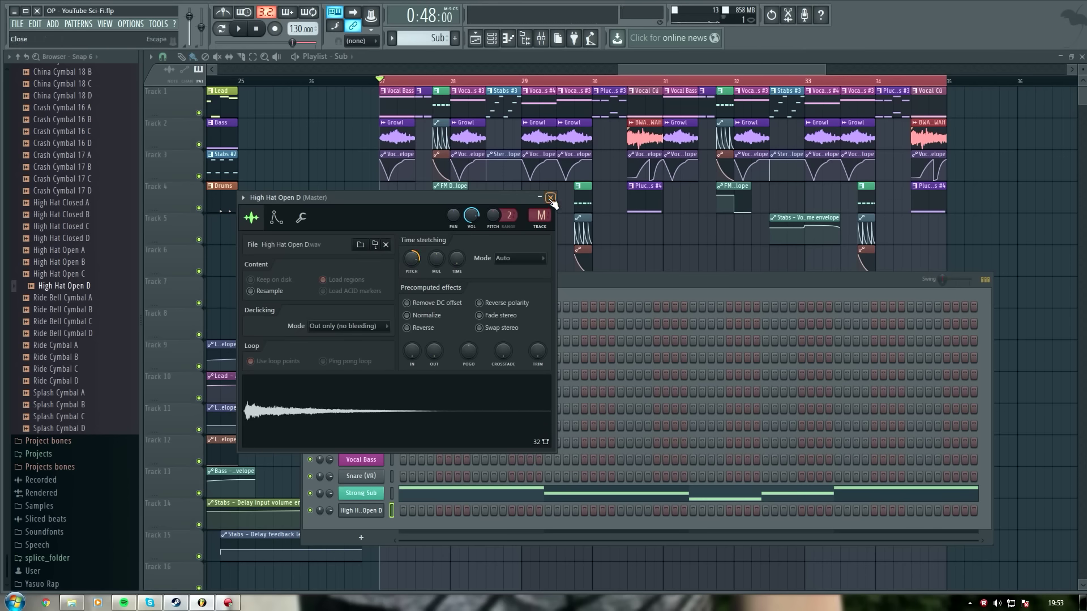
{"action": "left_click", "coordinate": [550, 198]}
Step: Replace the High Hat Open D channel's sampler with Harmor and load the High Hat Open D sample into its image section
{"action": "right_click", "coordinate": [365, 513]}
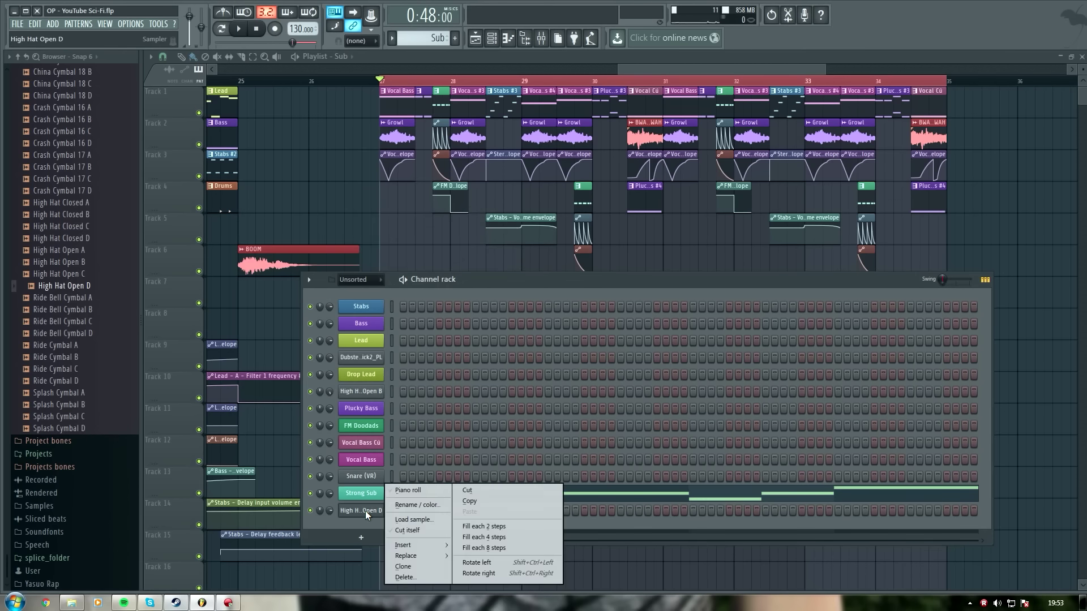
{"action": "mouse_move", "coordinate": [403, 556]}
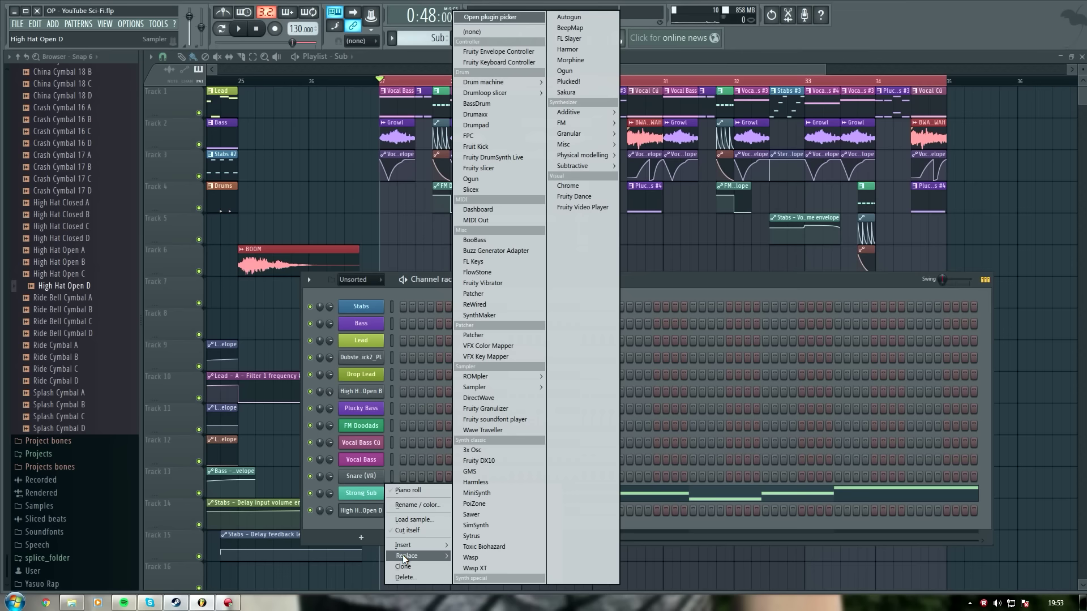
{"action": "left_click", "coordinate": [368, 520]}
{"action": "right_click", "coordinate": [365, 512]}
{"action": "mouse_move", "coordinate": [419, 557]}
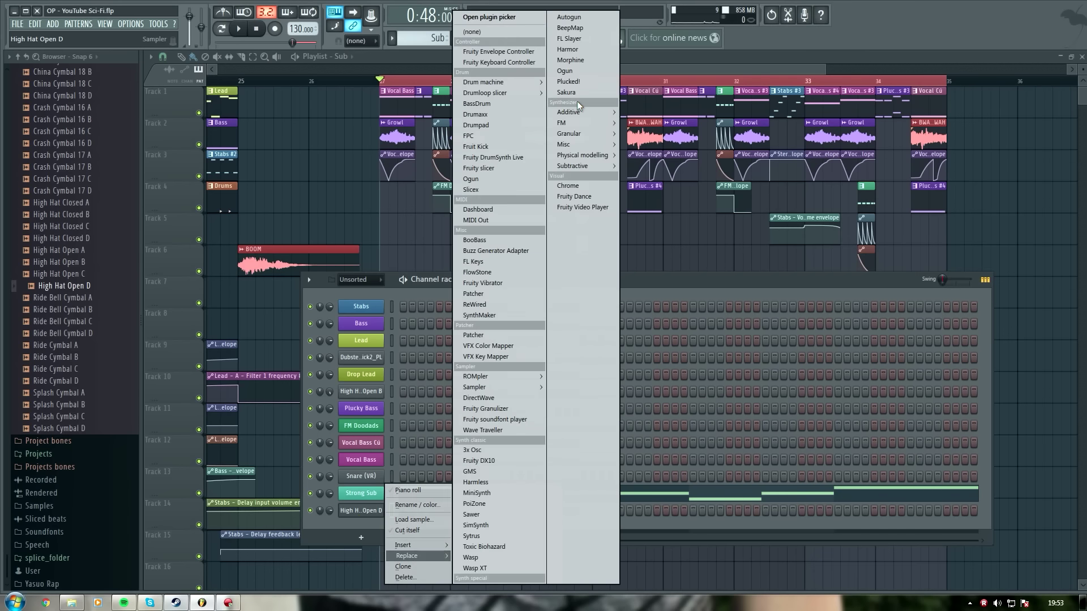
{"action": "mouse_move", "coordinate": [584, 113]}
{"action": "left_click", "coordinate": [644, 145]}
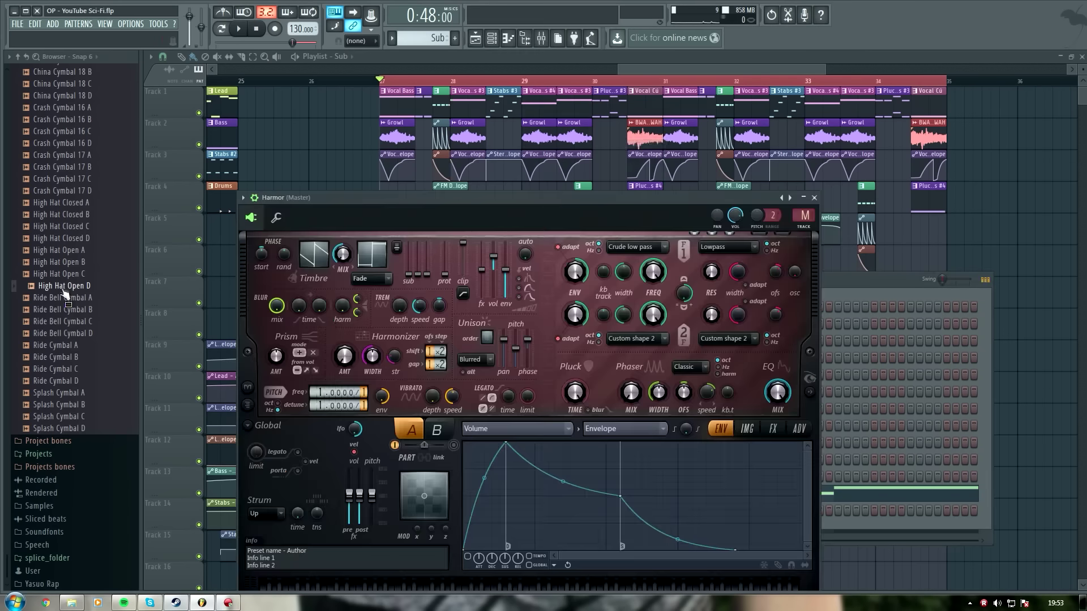
{"action": "left_click", "coordinate": [747, 429]}
{"action": "left_click_drag", "start_coordinate": [76, 291], "coordinate": [487, 480]}
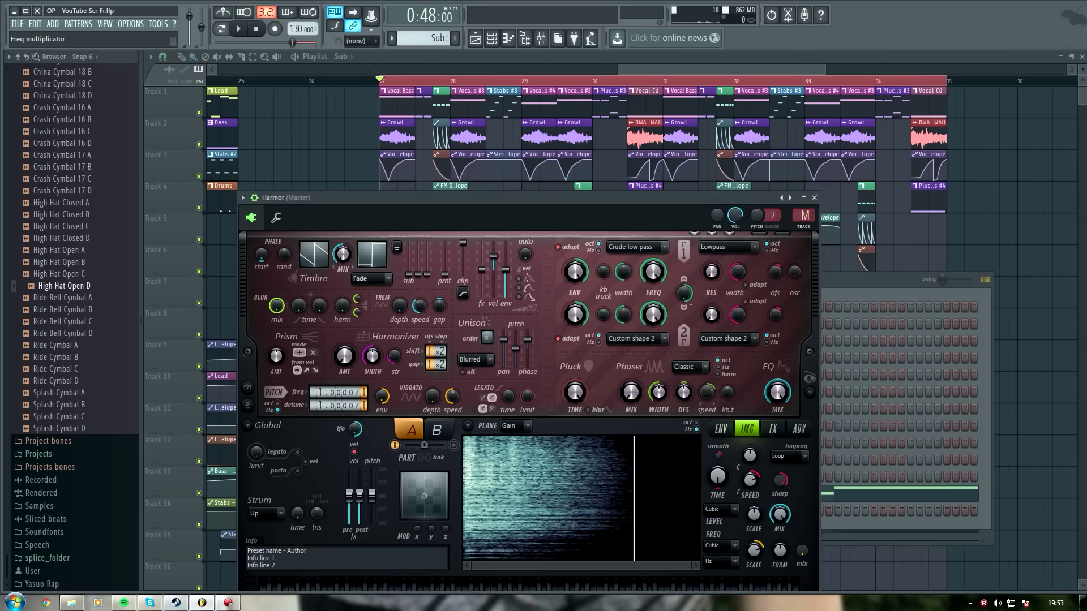
Step: Try different frequency multipliers in Harmor while playing test notes, ending at 1.5
{"action": "key", "text": "q"}
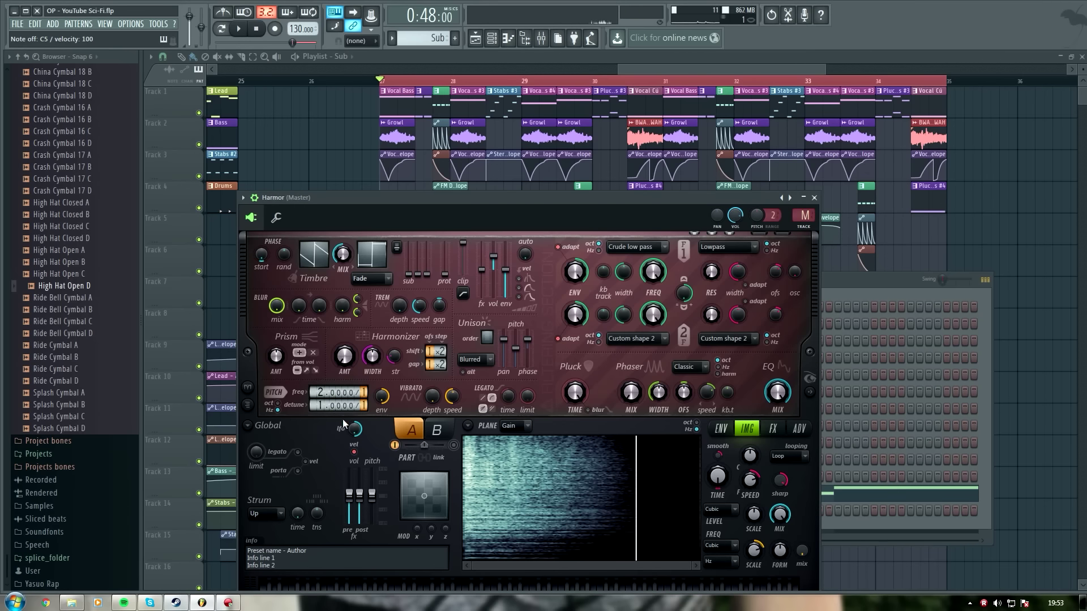
{"action": "left_click_drag", "start_coordinate": [340, 393], "coordinate": [340, 403]}
{"action": "key", "text": "q"}
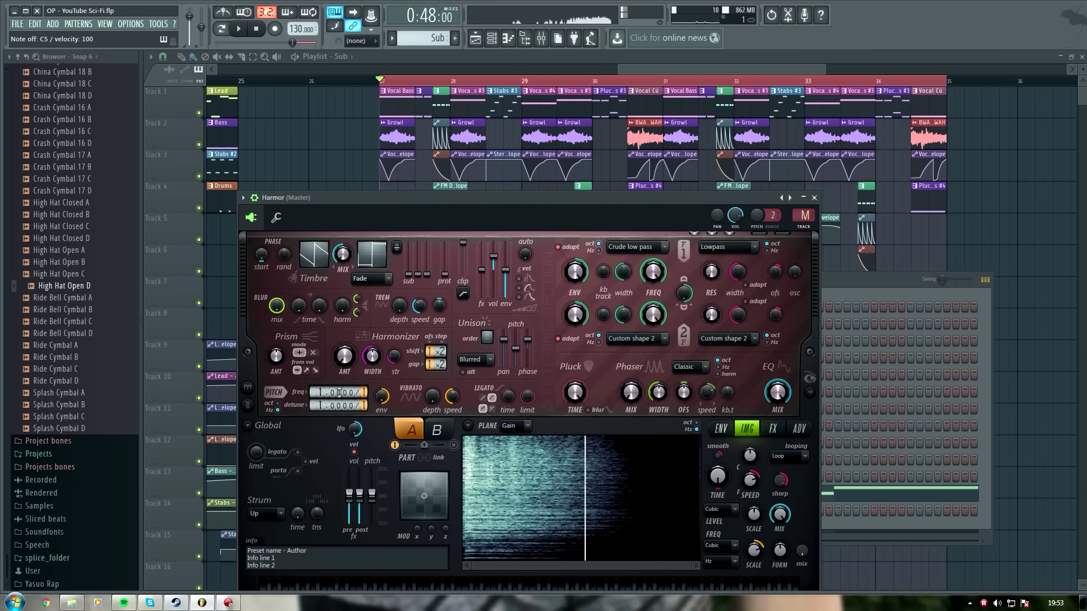
{"action": "key", "text": "q"}
{"action": "left_click_drag", "start_coordinate": [339, 392], "coordinate": [339, 388]}
{"action": "key", "text": "q"}
{"action": "key", "text": "q"}
{"action": "key", "text": "q"}
{"action": "key", "text": "q"}
{"action": "key", "text": "q"}
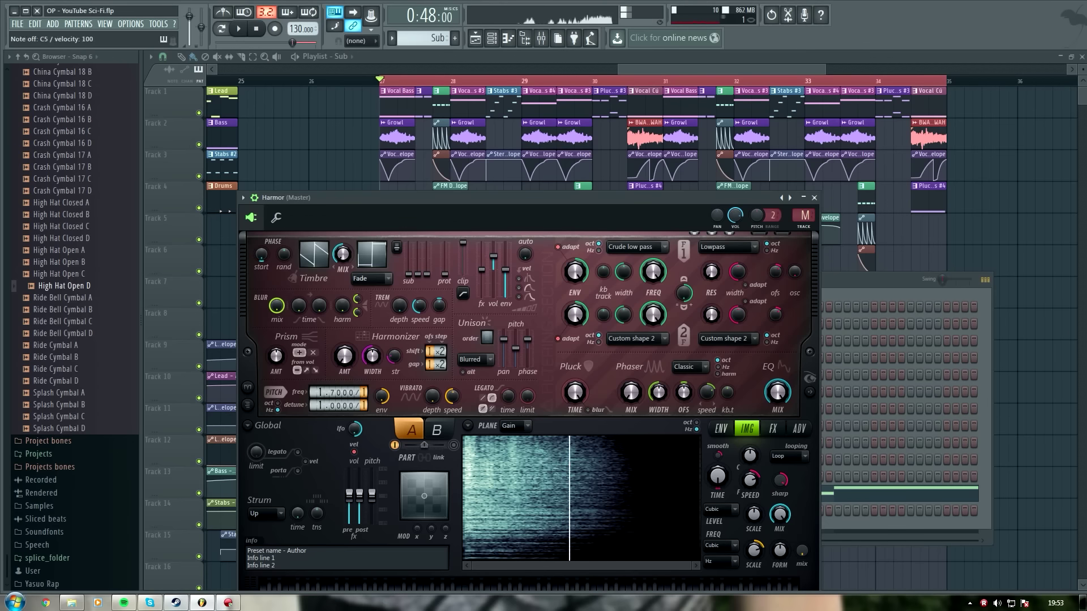
{"action": "left_click_drag", "start_coordinate": [338, 393], "coordinate": [337, 394]}
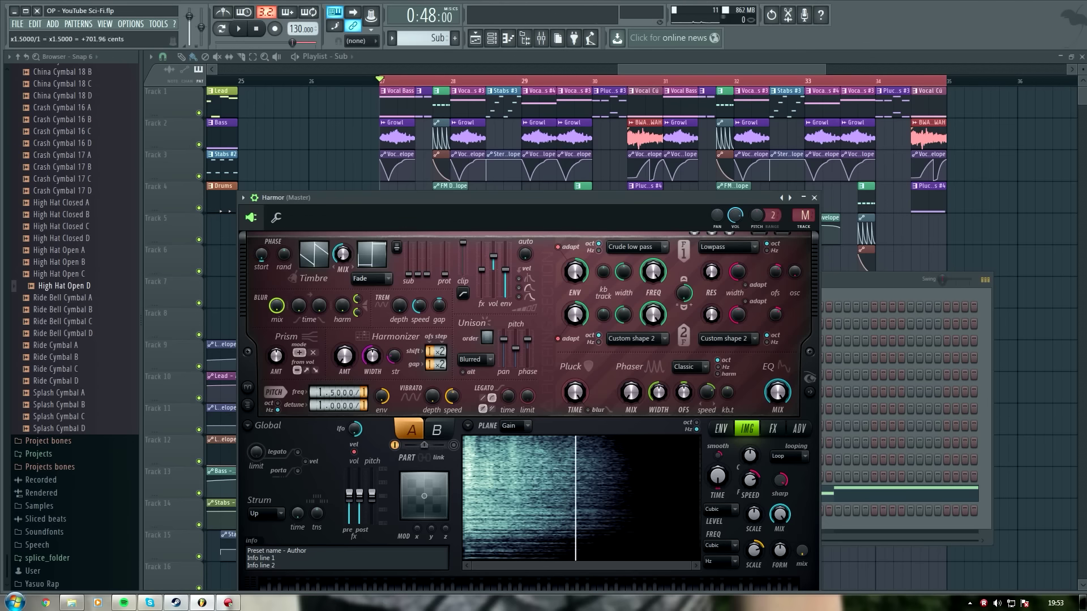
{"action": "key", "text": "q"}
Step: Try a higher Harmonizer amount on the Harmor hat sound, and bring it back down
{"action": "left_click_drag", "start_coordinate": [345, 356], "coordinate": [344, 306]}
{"action": "key", "text": "q"}
{"action": "left_click_drag", "start_coordinate": [345, 357], "coordinate": [345, 372]}
{"action": "key", "text": "q"}
{"action": "key", "text": "q"}
Step: Raise Harmor's unison order and test the hat sound
{"action": "left_click_drag", "start_coordinate": [487, 338], "coordinate": [487, 317]}
{"action": "key", "text": "q"}
{"action": "key", "text": "q"}
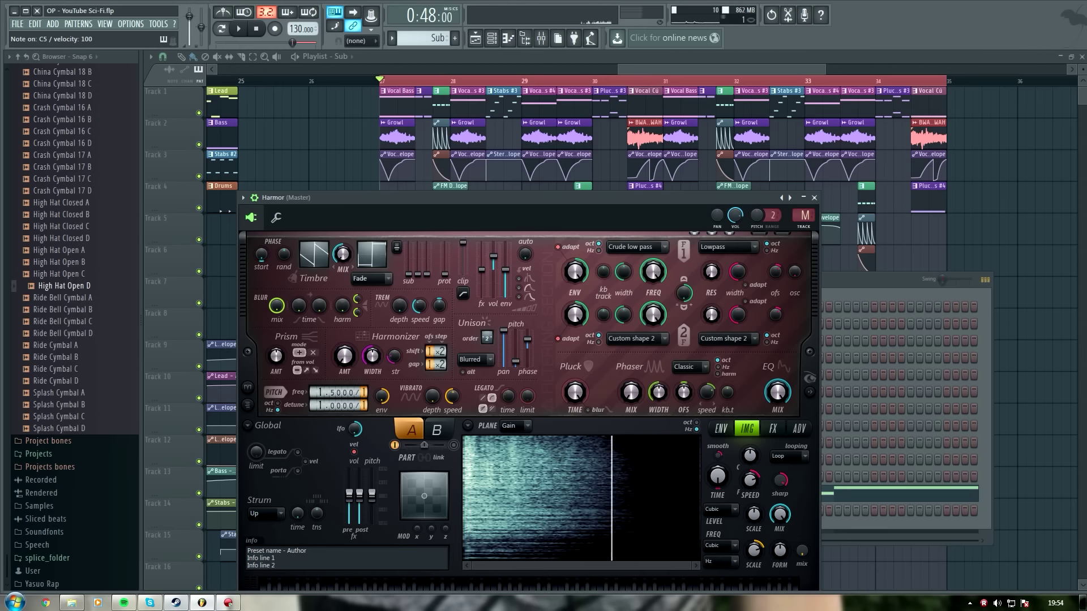
Step: Raise Harmor's volume slider to the maximum, audition the hat against the drop, and close the plugin window
{"action": "left_click", "coordinate": [773, 429]}
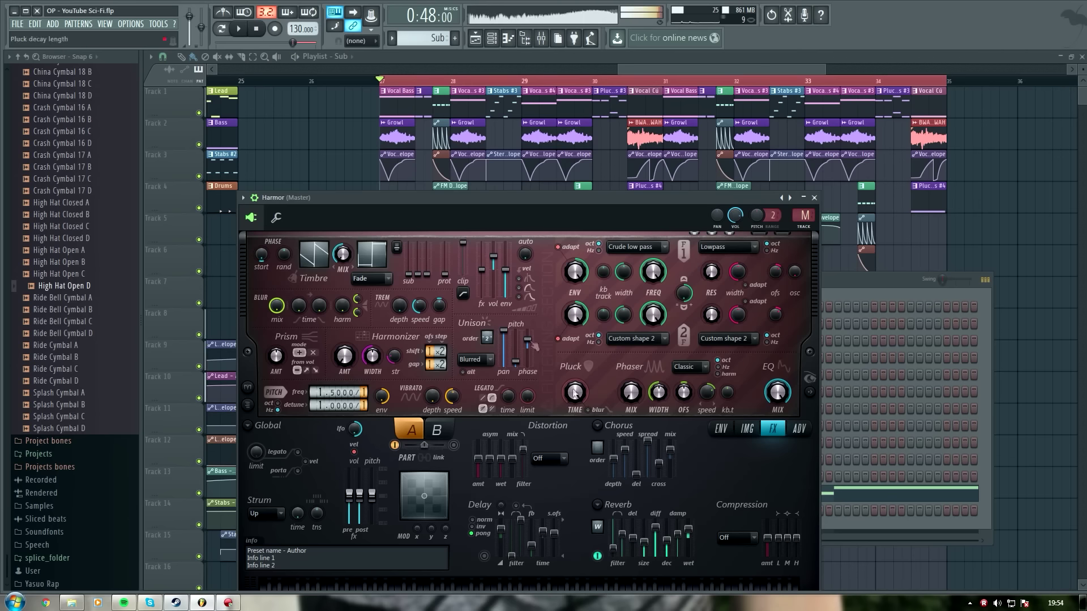
{"action": "left_click_drag", "start_coordinate": [494, 260], "coordinate": [494, 245]}
{"action": "key", "text": "space"}
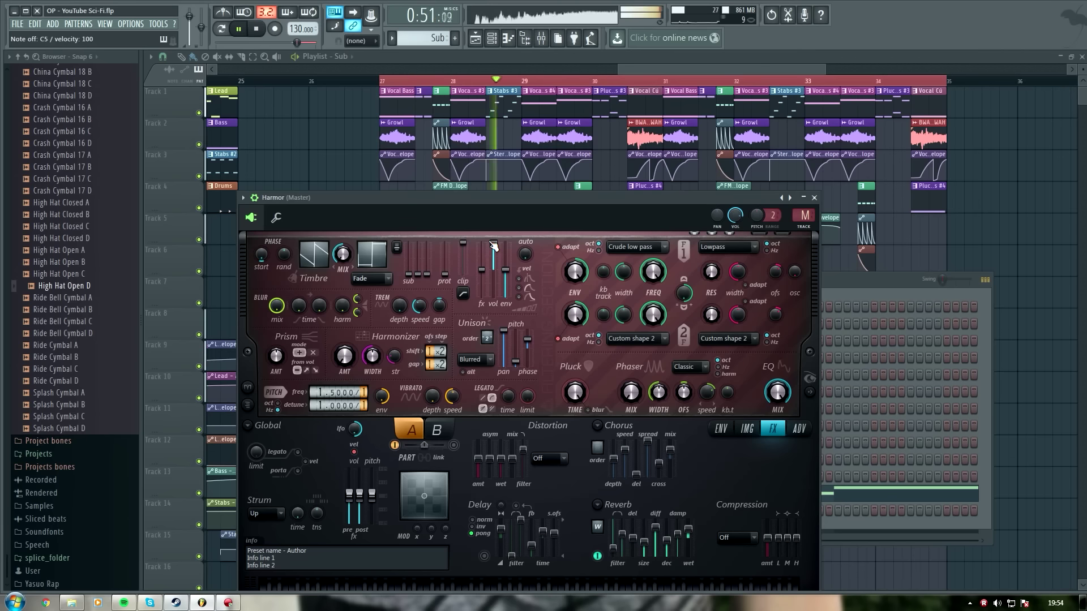
{"action": "key", "text": "space"}
{"action": "left_click", "coordinate": [721, 429]}
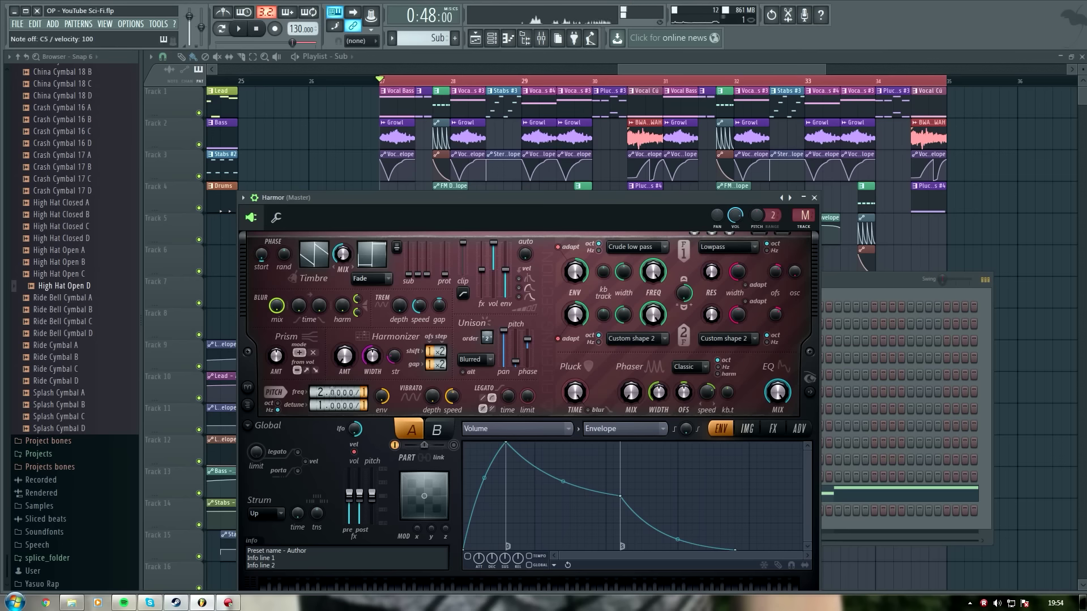
{"action": "key", "text": "space"}
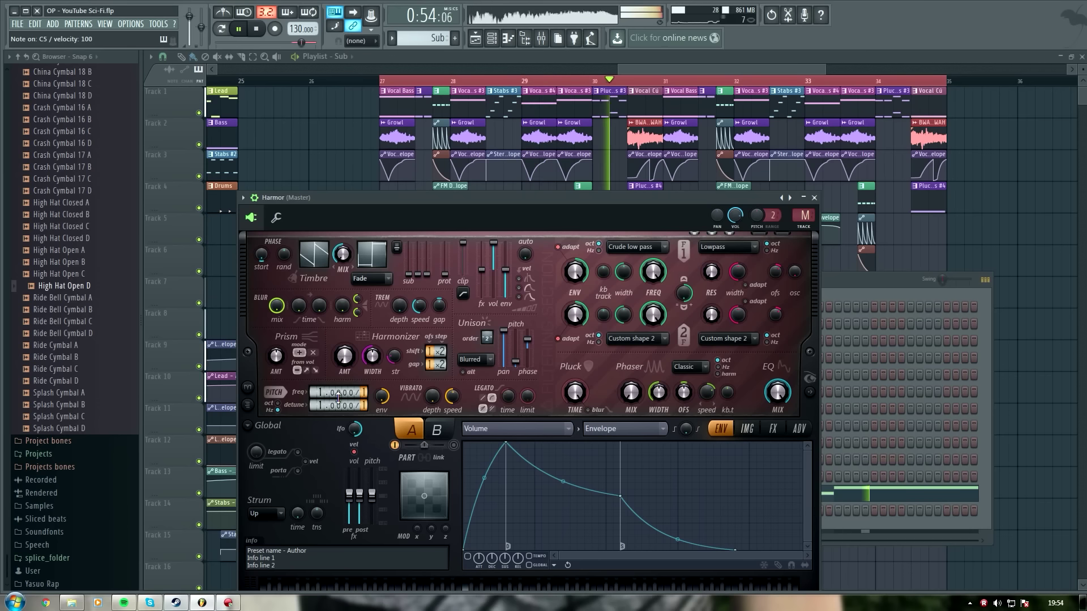
{"action": "key", "text": "space"}
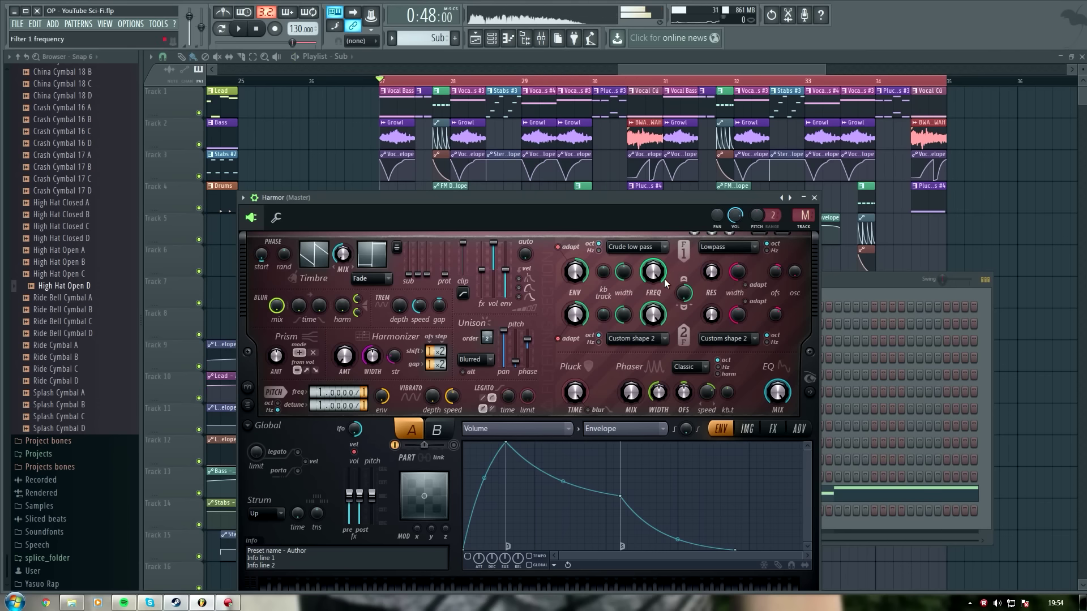
{"action": "left_click", "coordinate": [804, 199]}
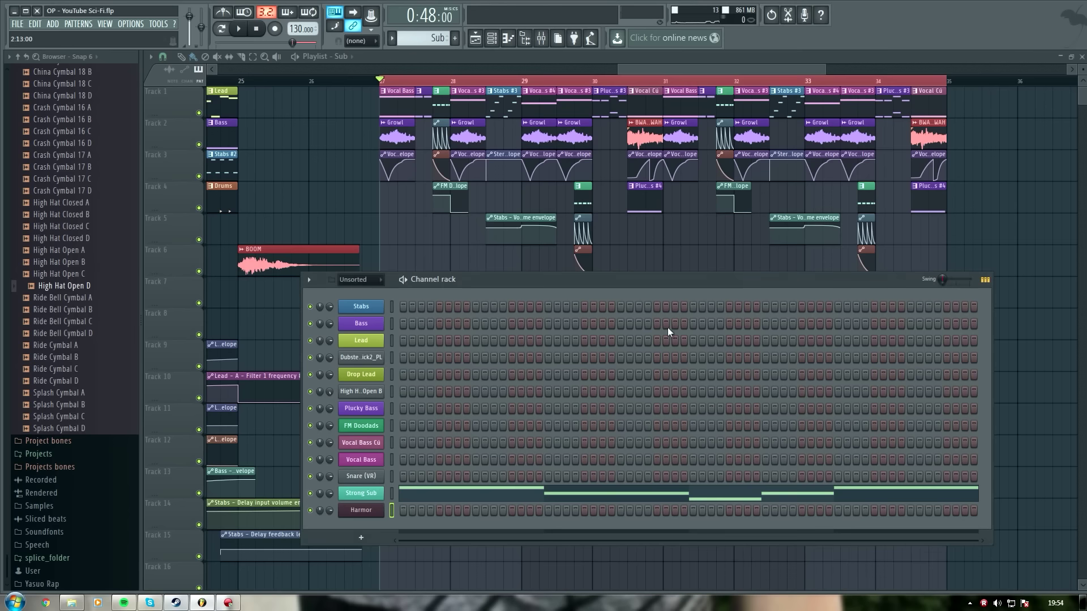
Step: Rename the Harmor channel to Hi Hats and give it a yellow-green colour
{"action": "right_click", "coordinate": [387, 508]}
{"action": "left_click", "coordinate": [412, 509]}
{"action": "type", "text": "Hi Hats"}
{"action": "left_click", "coordinate": [410, 503]}
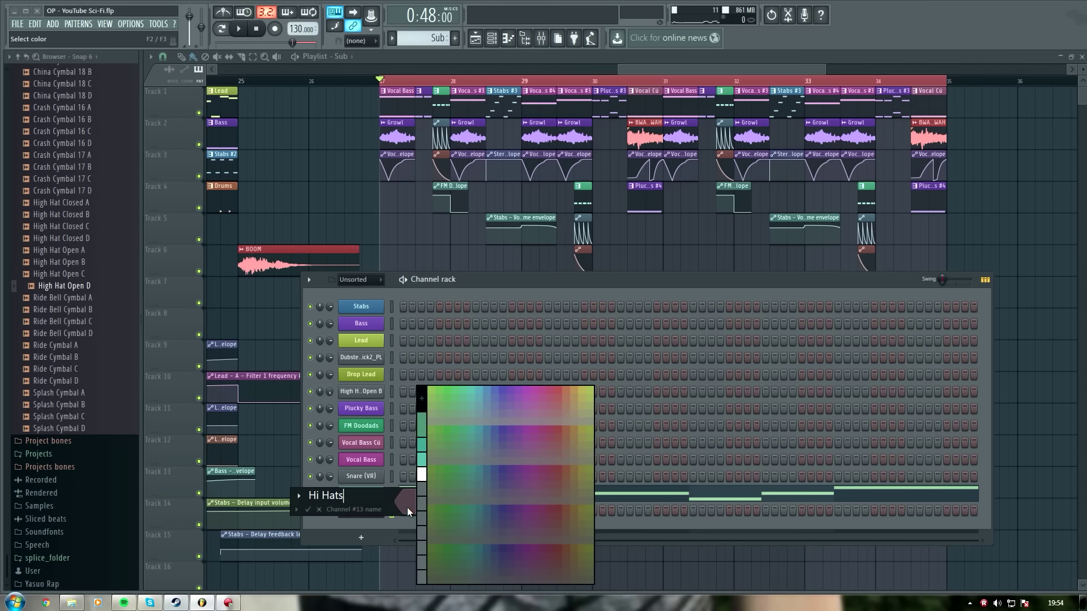
{"action": "left_click", "coordinate": [589, 411]}
{"action": "key", "text": "Return"}
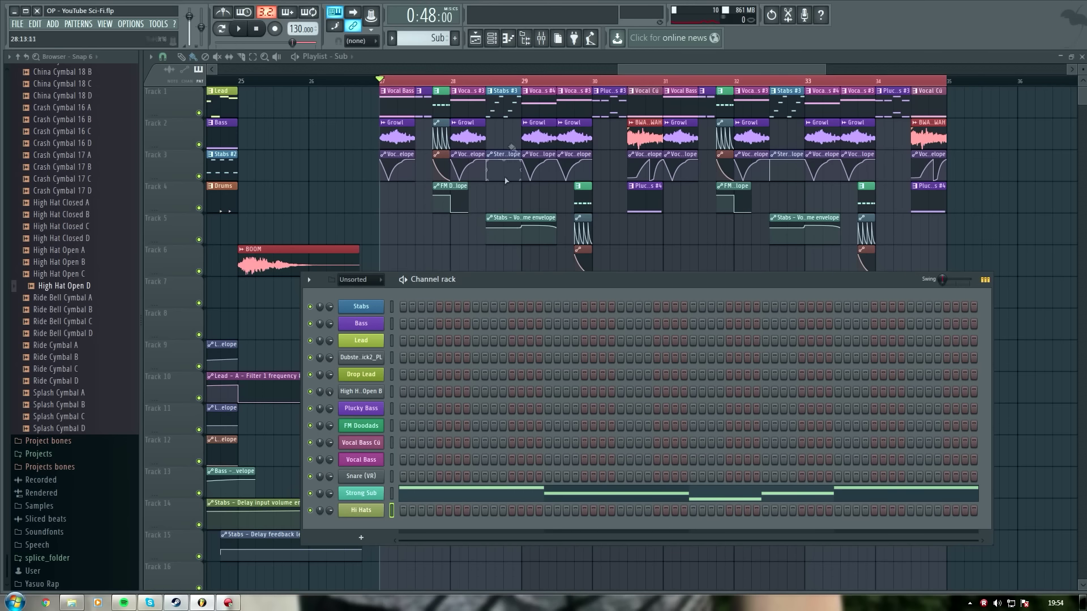
Step: Bring up the mixer above the channel rack and route the Hi Hats channel to mixer Insert 29
{"action": "left_click", "coordinate": [550, 35]}
{"action": "left_click_drag", "start_coordinate": [677, 254], "coordinate": [620, 192]}
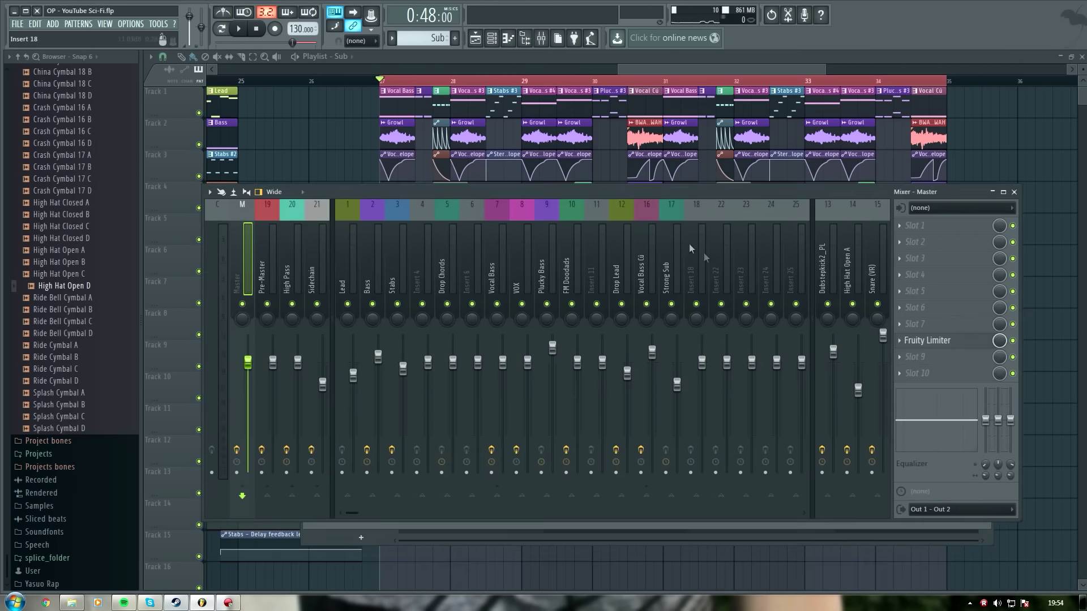
{"action": "left_click_drag", "start_coordinate": [702, 193], "coordinate": [782, 50]}
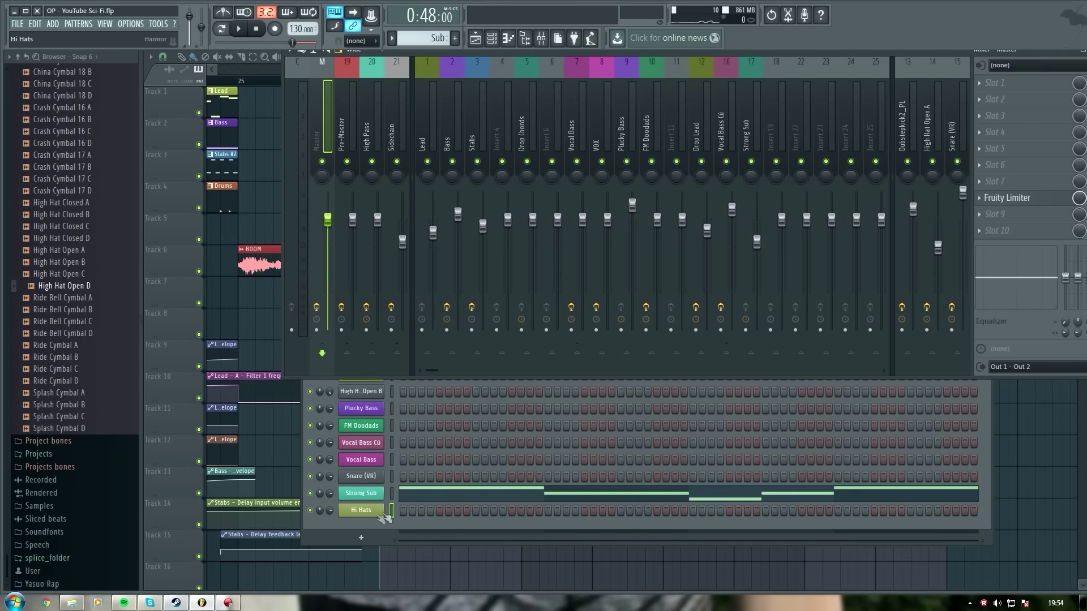
{"action": "left_click", "coordinate": [780, 120]}
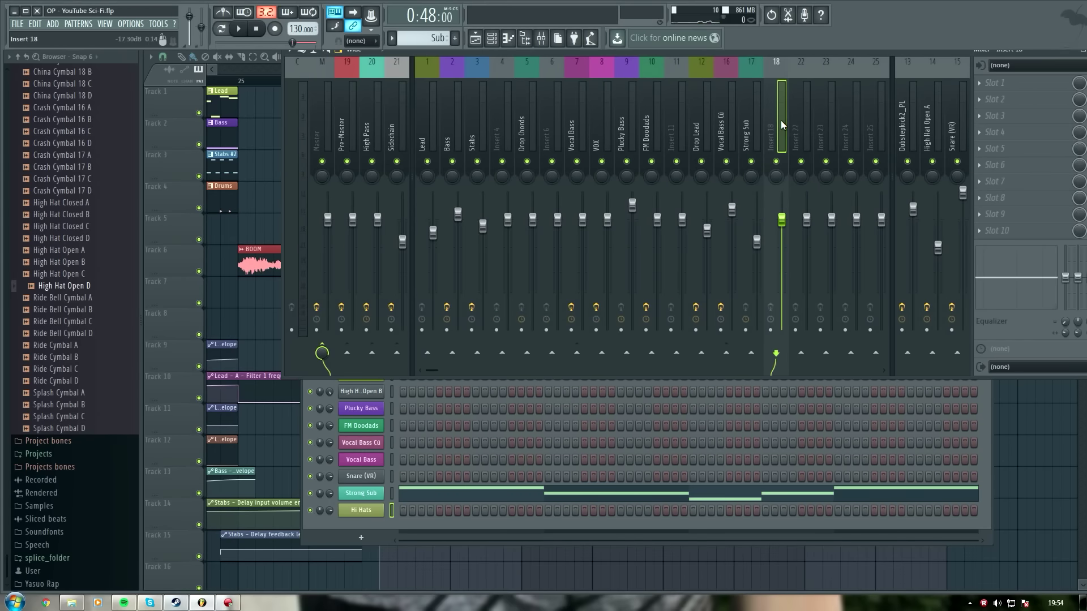
{"action": "left_click", "coordinate": [878, 126]}
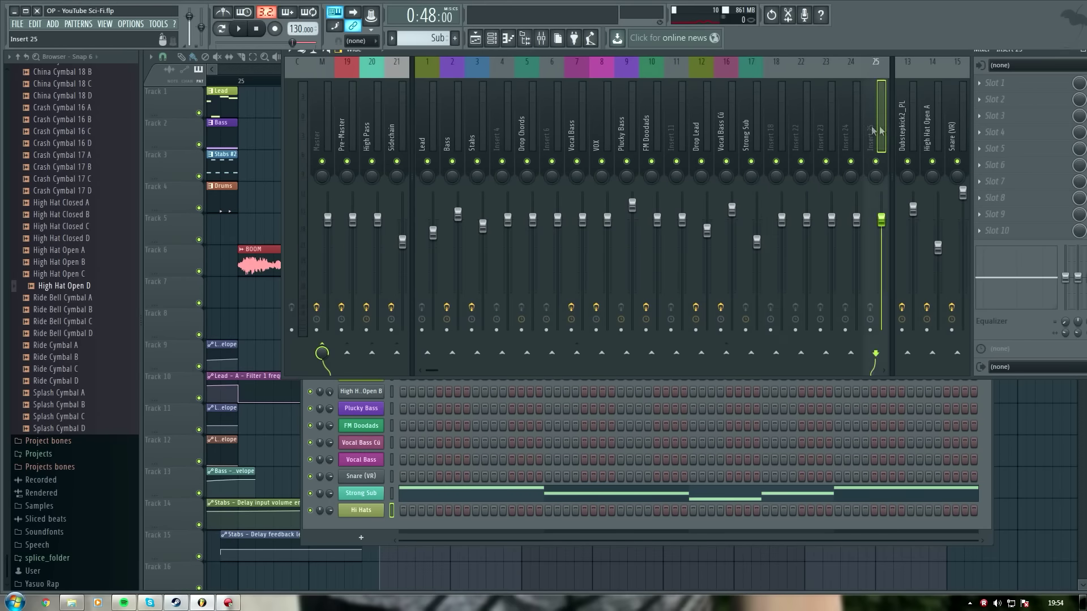
{"action": "scroll", "coordinate": [875, 127], "scroll_direction": "down", "scroll_amount": 4}
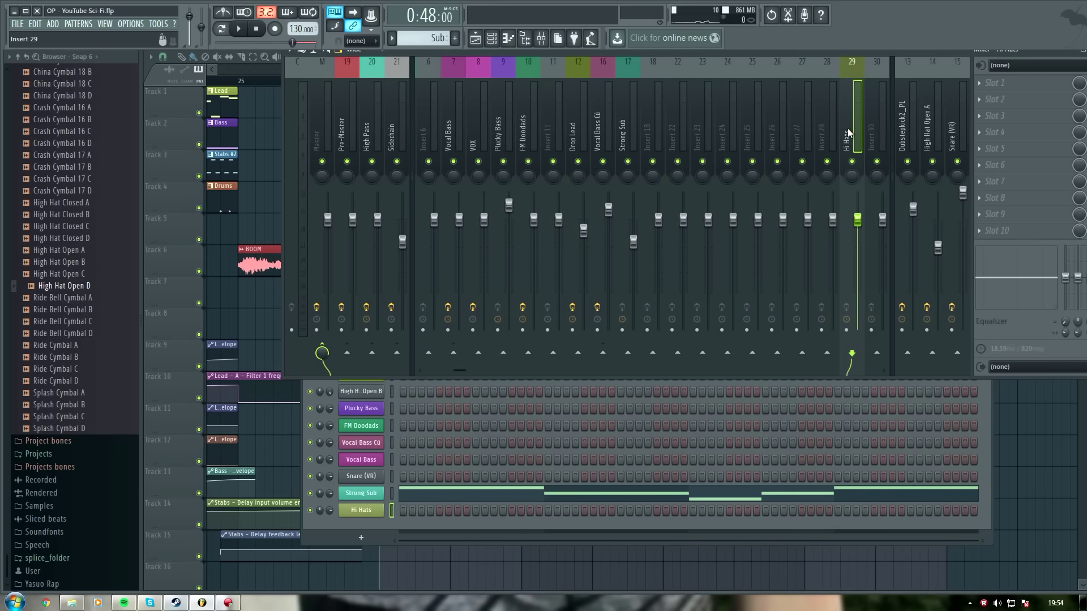
Step: Dock the Hi Hats mixer track to the Right group beside the other drum tracks, and play the drop
{"action": "right_click", "coordinate": [848, 128]}
{"action": "mouse_move", "coordinate": [951, 238]}
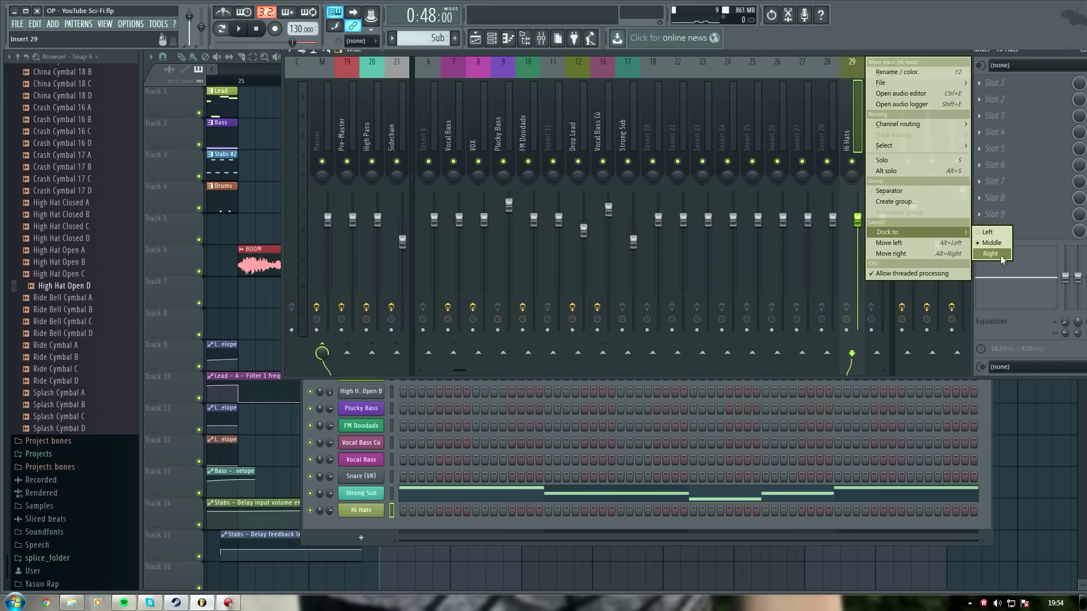
{"action": "left_click", "coordinate": [1000, 255]}
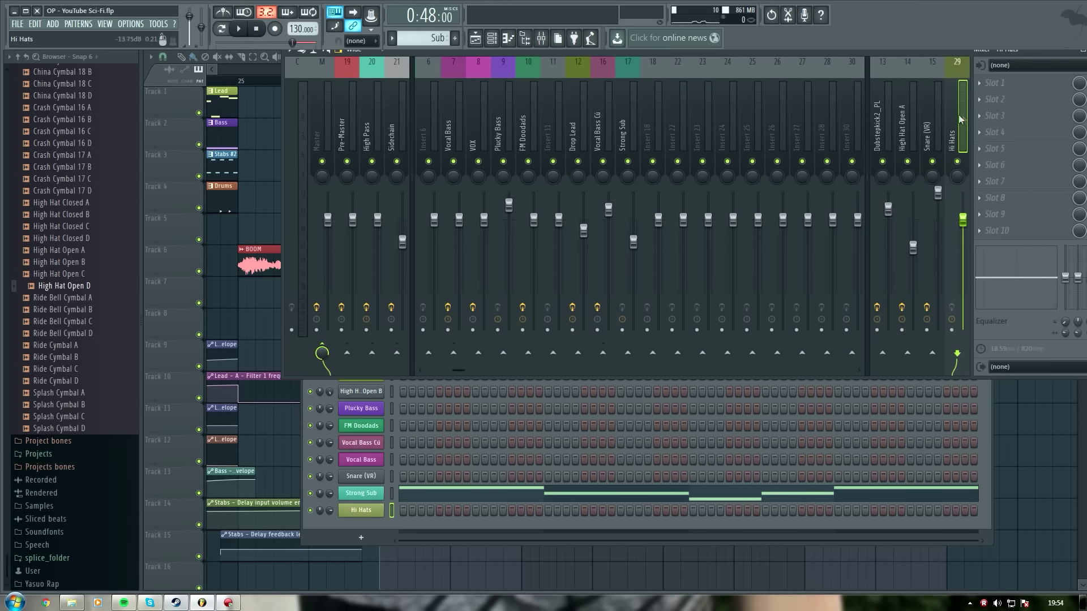
{"action": "key", "text": "space"}
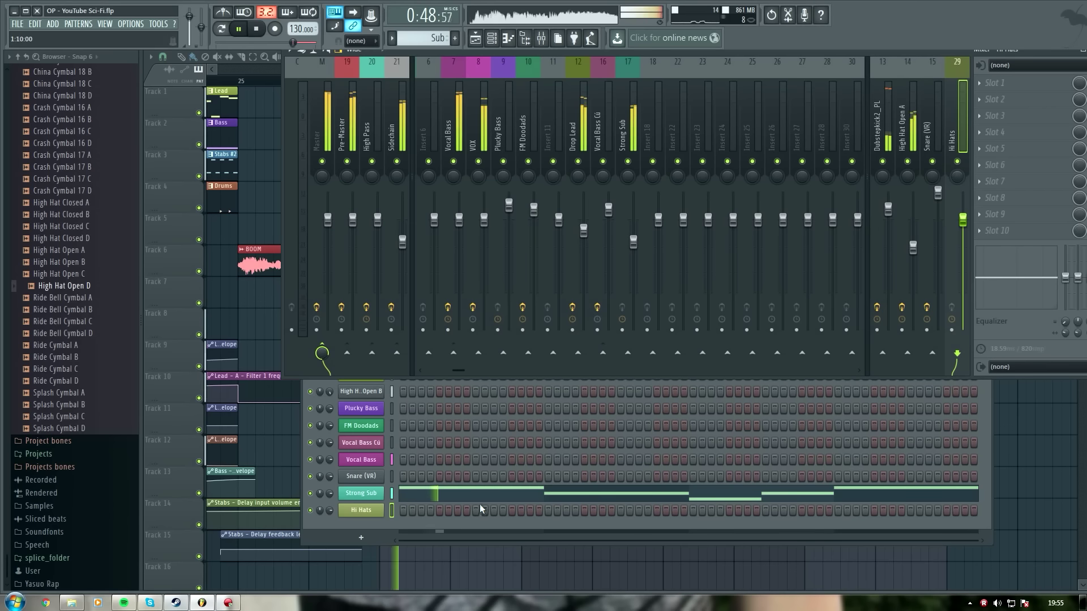
Step: Select the Drums #3 pattern from its clip at the start of the drop and show its channel rack
{"action": "left_click", "coordinate": [263, 67]}
{"action": "scroll", "coordinate": [407, 78], "scroll_direction": "down", "scroll_amount": 5}
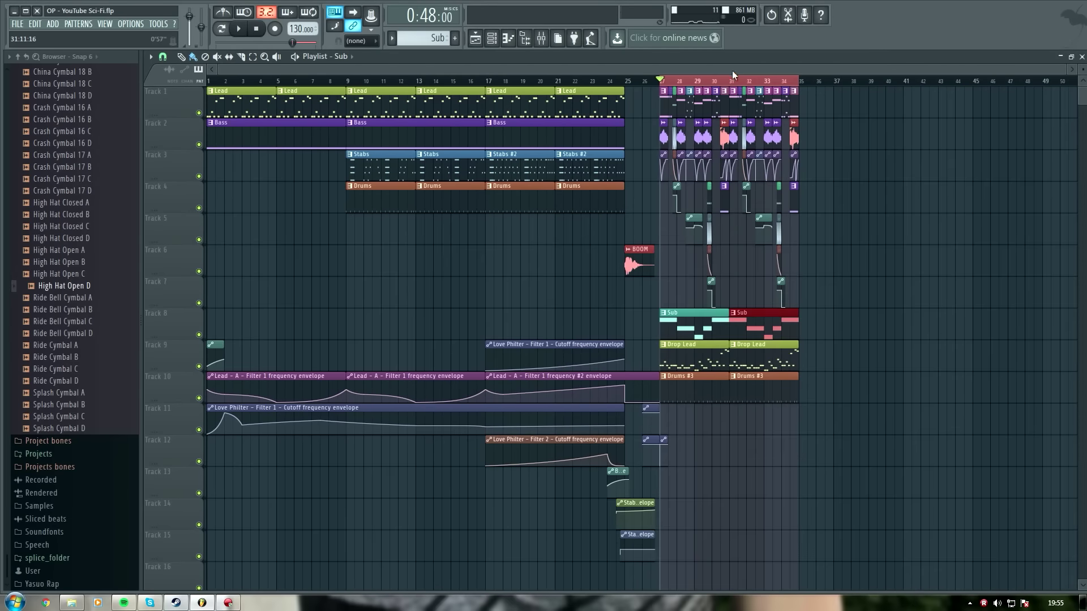
{"action": "scroll", "coordinate": [699, 82], "scroll_direction": "up", "scroll_amount": 5}
{"action": "left_click", "coordinate": [655, 381]}
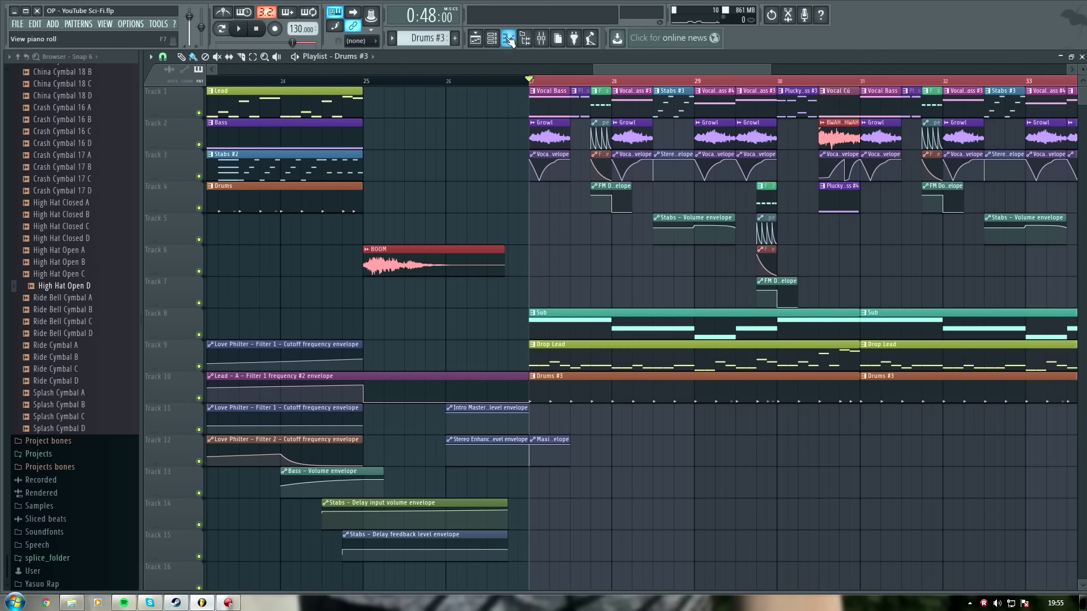
{"action": "left_click", "coordinate": [491, 40]}
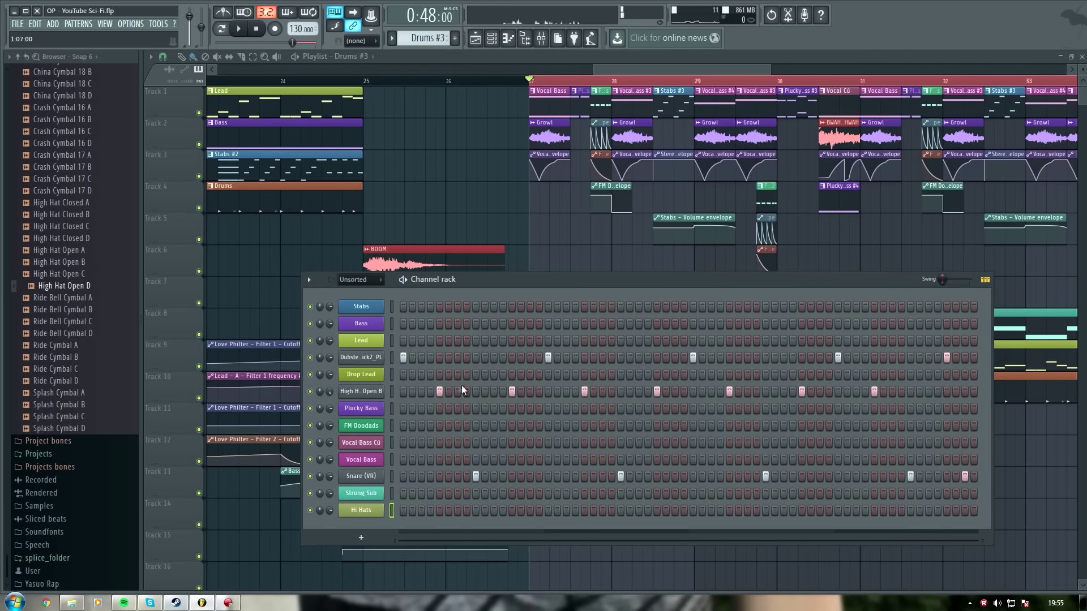
Step: Add seven Hi Hats steps to Drums #3, matching the step positions of High Hat Open B, while playing the drop
{"action": "left_click", "coordinate": [440, 510]}
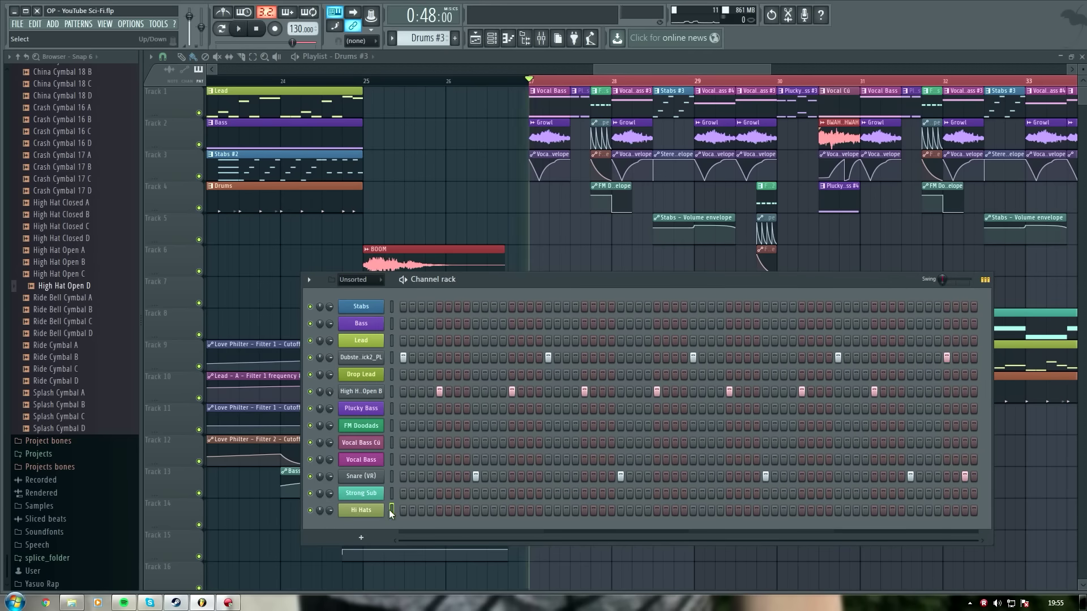
{"action": "key", "text": "space"}
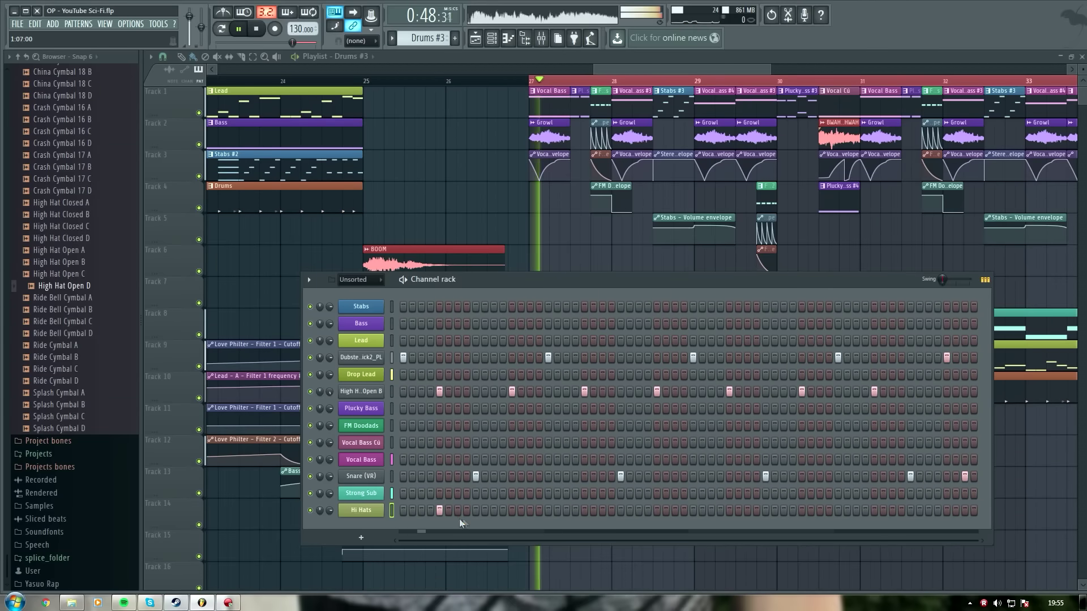
{"action": "left_click", "coordinate": [512, 510]}
{"action": "left_click", "coordinate": [585, 510]}
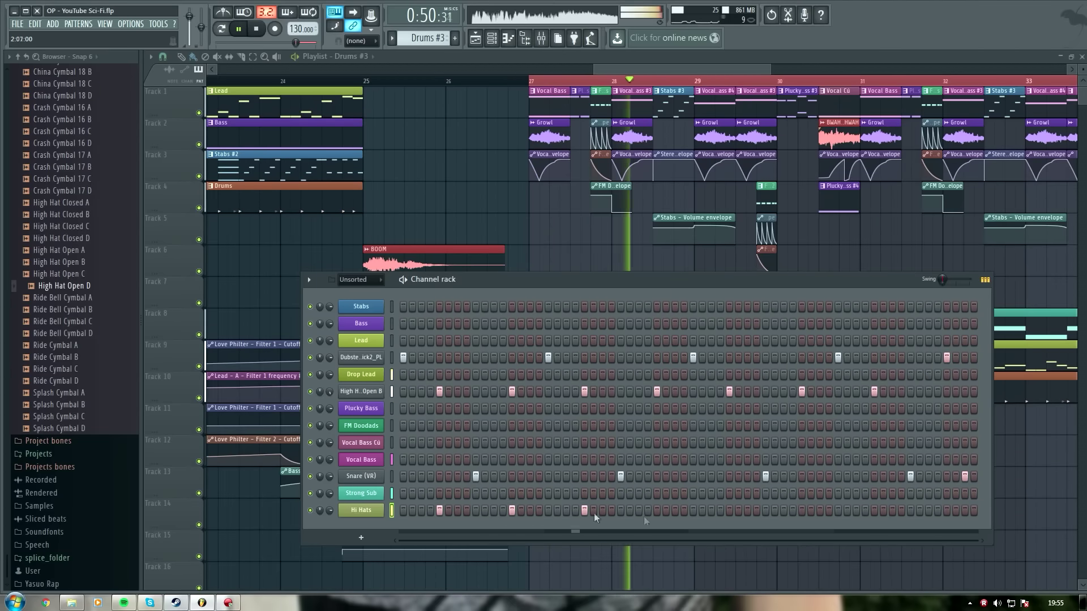
{"action": "left_click", "coordinate": [657, 510]}
{"action": "left_click", "coordinate": [730, 510]}
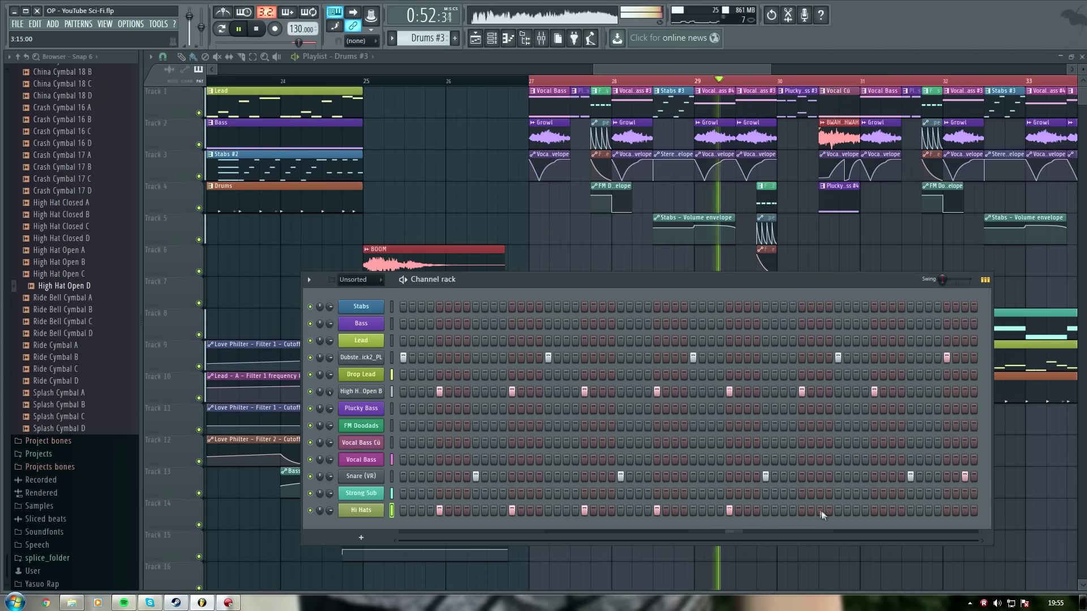
{"action": "left_click", "coordinate": [802, 510]}
{"action": "left_click", "coordinate": [875, 511]}
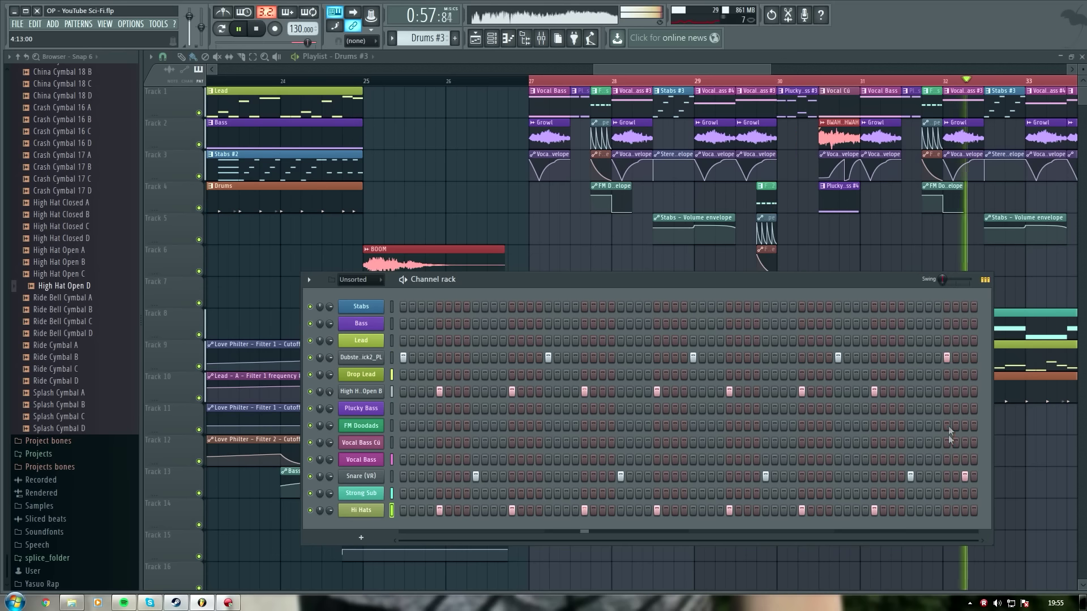
{"action": "left_click", "coordinate": [947, 510]}
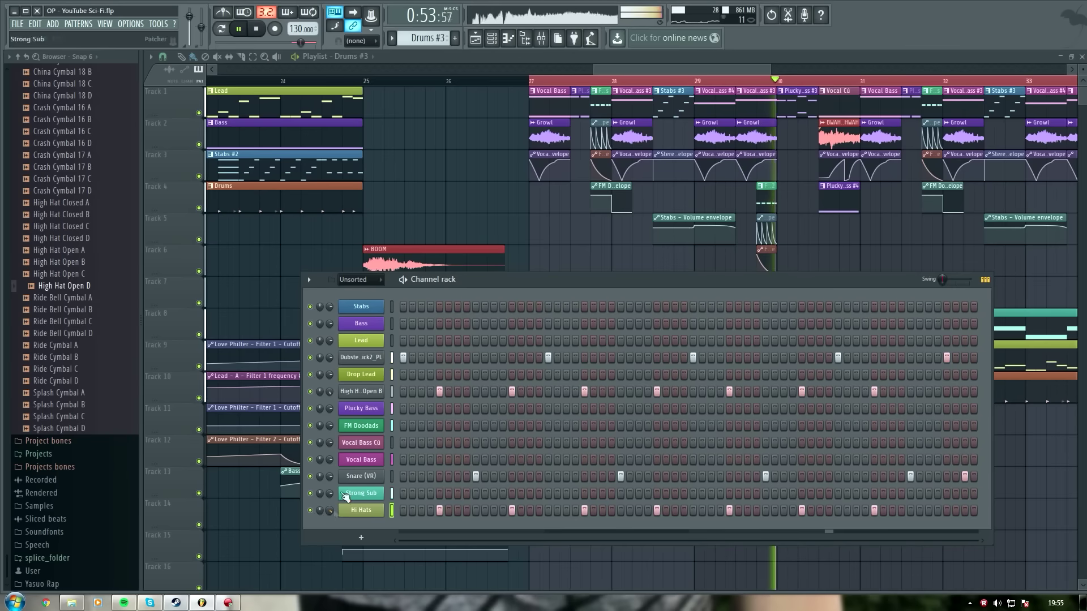
Step: Try a Hi Hats step at the same position as the pattern's final snare hit while playing the drop
{"action": "left_click", "coordinate": [675, 69]}
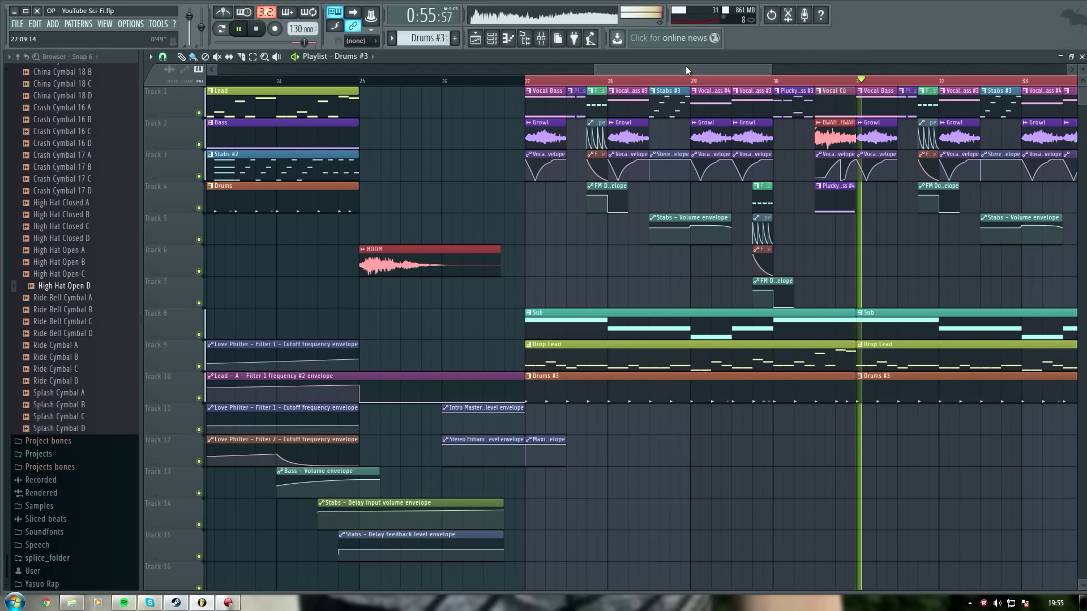
{"action": "left_click", "coordinate": [497, 39]}
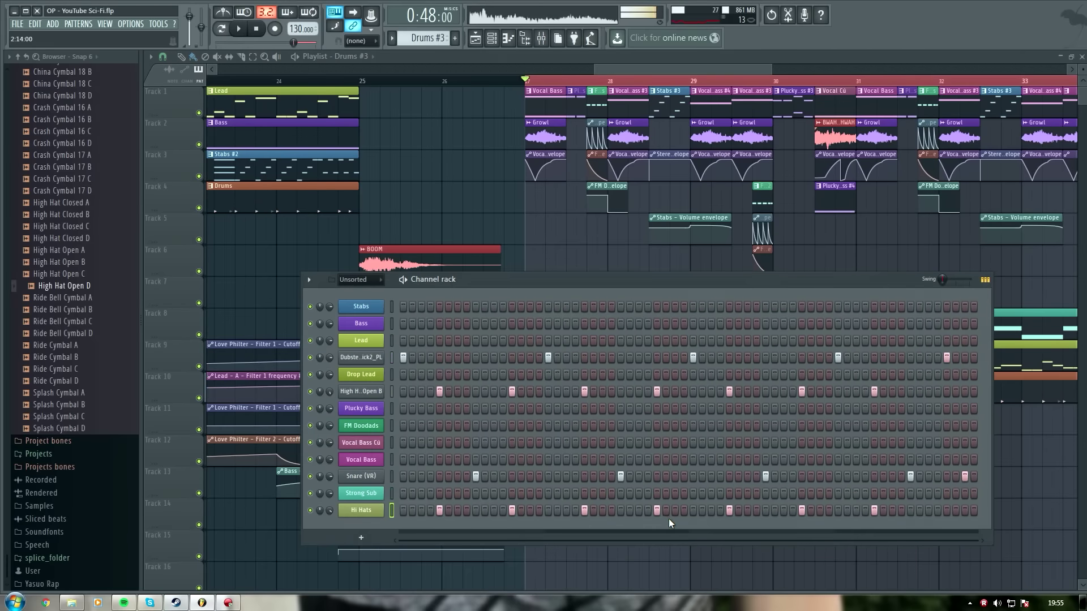
{"action": "left_click", "coordinate": [966, 510]}
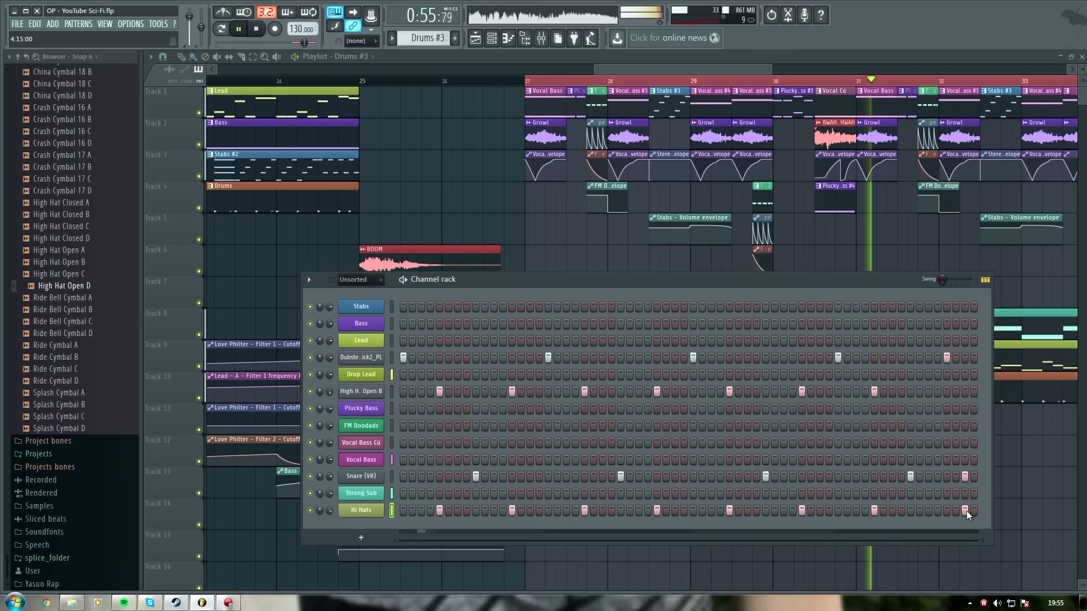
{"action": "key", "text": "space"}
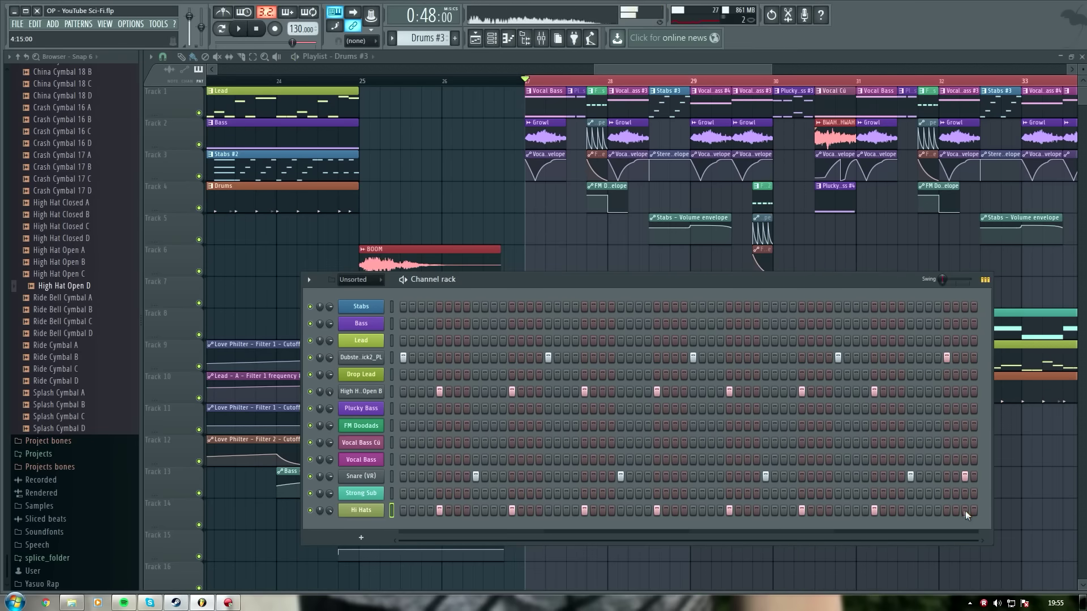
Step: Add two C5 notes to the Hi Hats piano roll: two steps long at 4:13 and one step long at 4:15
{"action": "right_click", "coordinate": [368, 511]}
{"action": "left_click", "coordinate": [408, 495]}
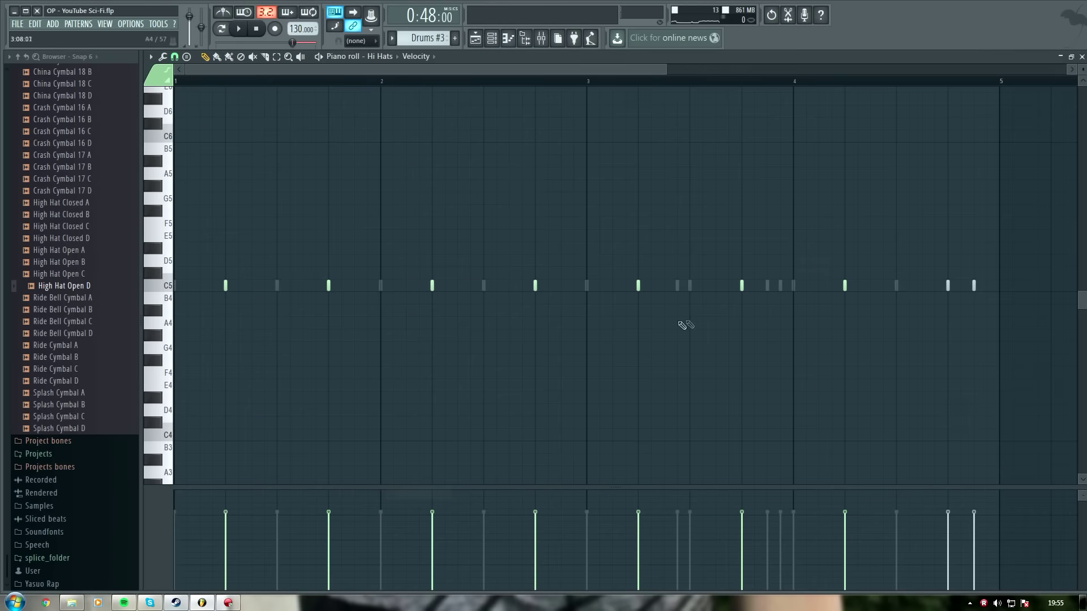
{"action": "left_click", "coordinate": [951, 310]}
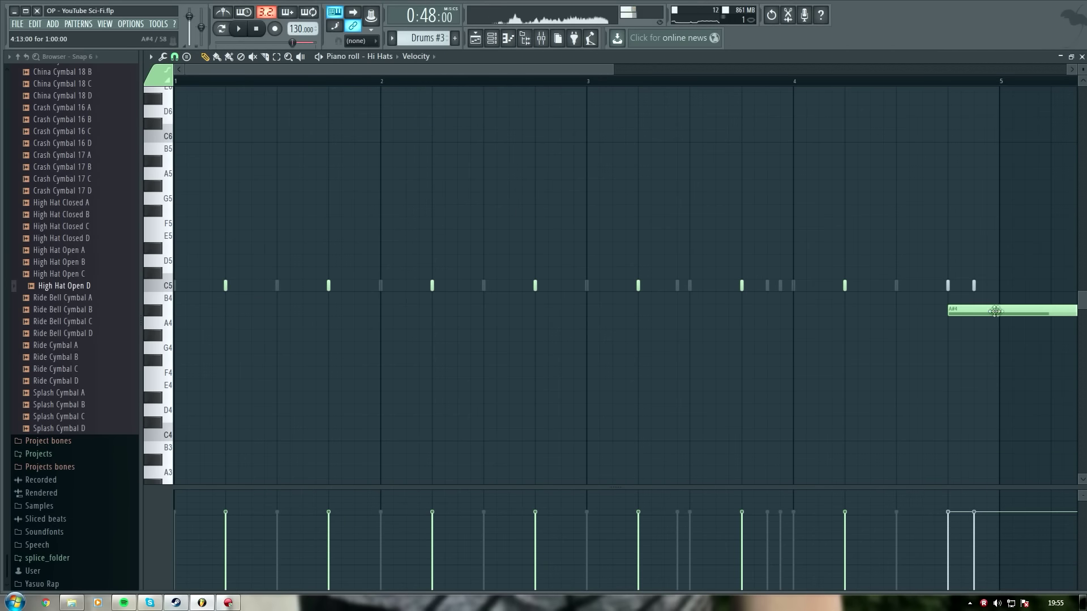
{"action": "scroll", "coordinate": [969, 93], "scroll_direction": "down", "scroll_amount": 2}
{"action": "left_click_drag", "start_coordinate": [933, 309], "coordinate": [787, 290]}
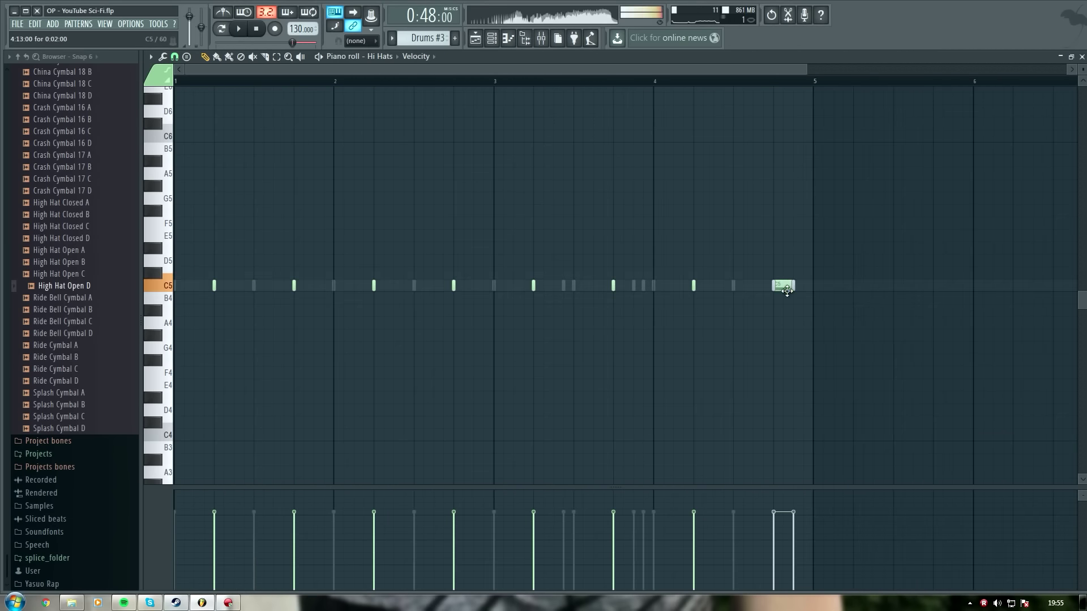
{"action": "key", "text": "space"}
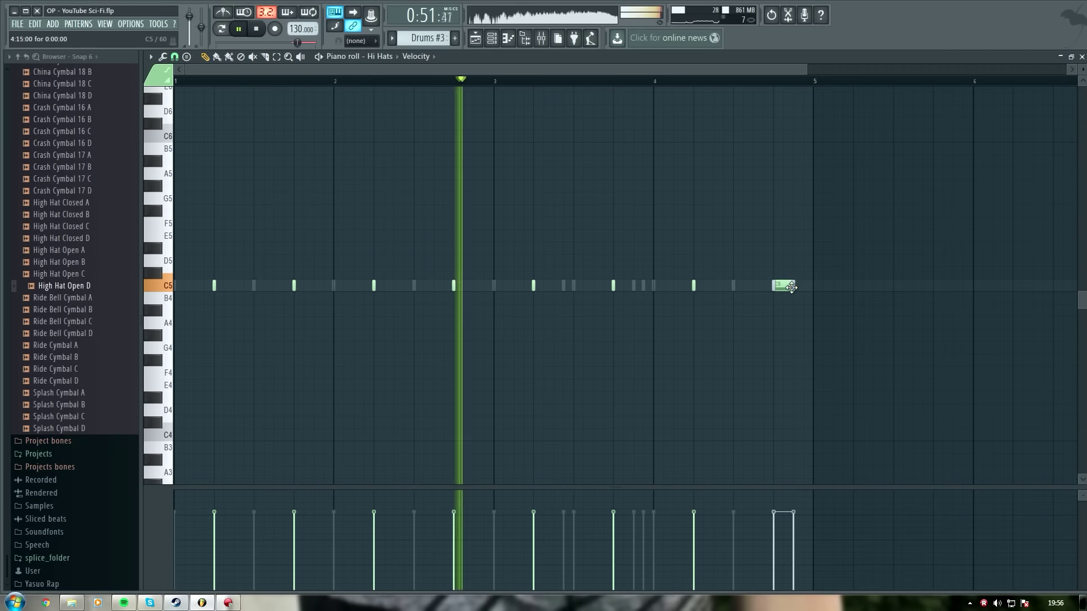
{"action": "left_click_drag", "start_coordinate": [788, 285], "coordinate": [796, 283]}
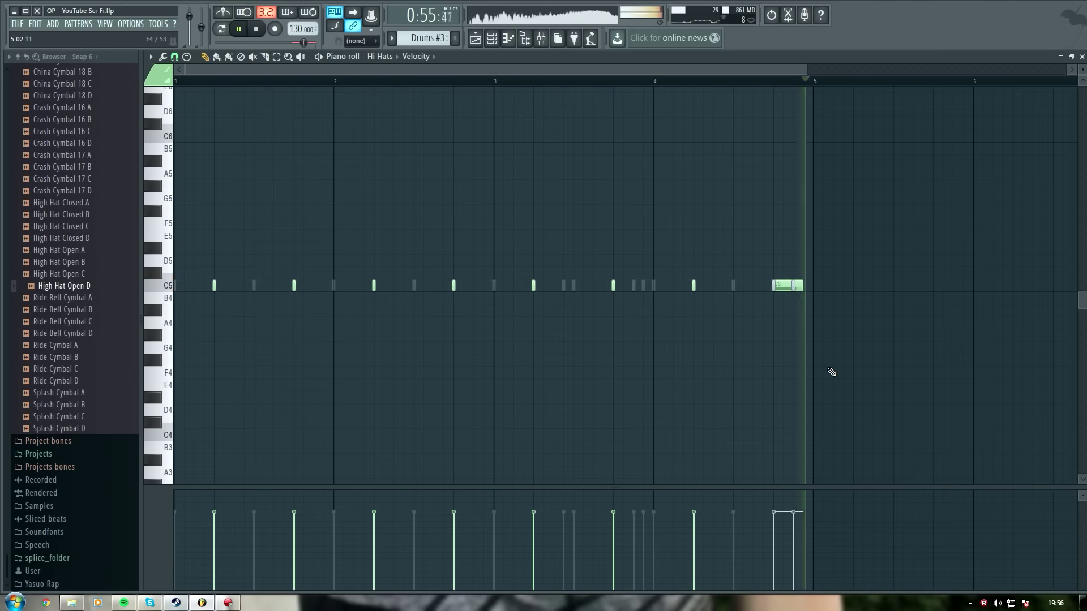
Step: Stop playback and select the whole drop in the playlist, from bar 27 to bar 35
{"action": "key", "text": "F5"}
{"action": "key", "text": "space"}
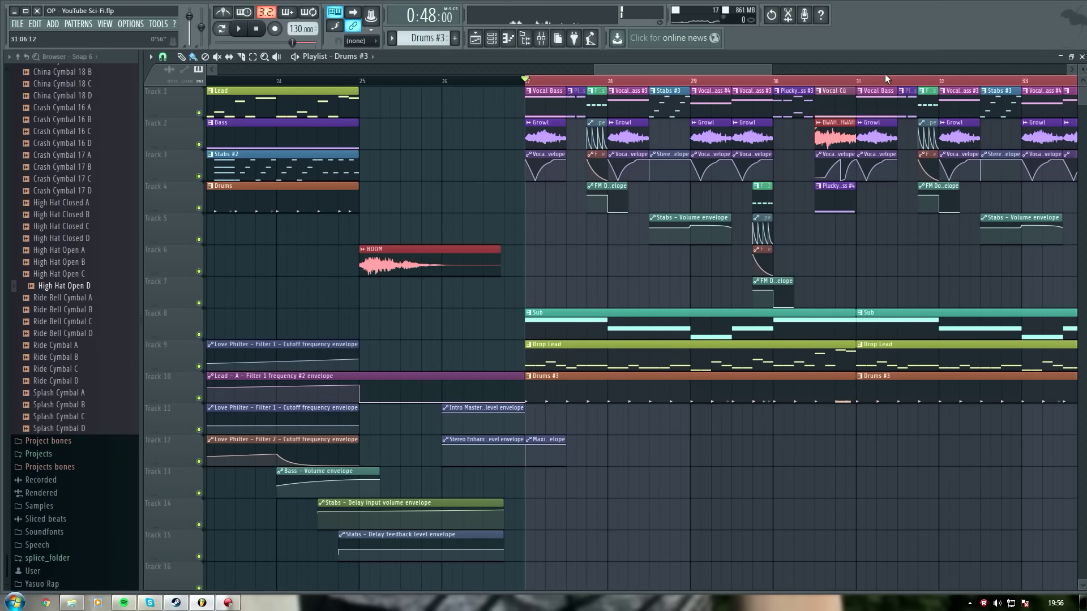
{"action": "scroll", "coordinate": [895, 83], "scroll_direction": "down", "scroll_amount": 5}
{"action": "scroll", "coordinate": [896, 83], "scroll_direction": "up", "scroll_amount": 2}
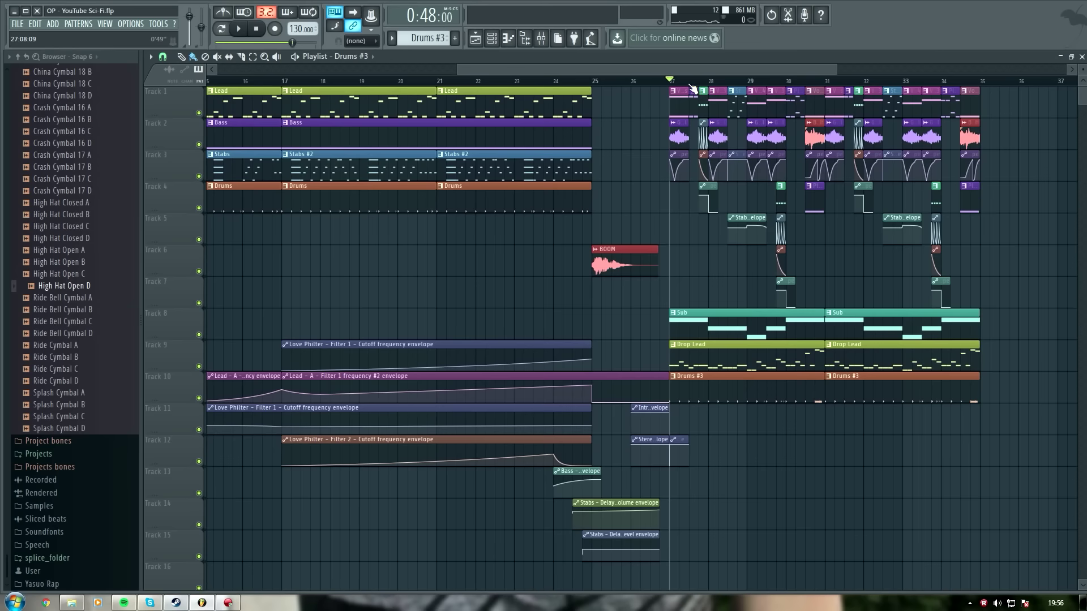
{"action": "left_click_drag", "start_coordinate": [672, 82], "coordinate": [985, 127]}
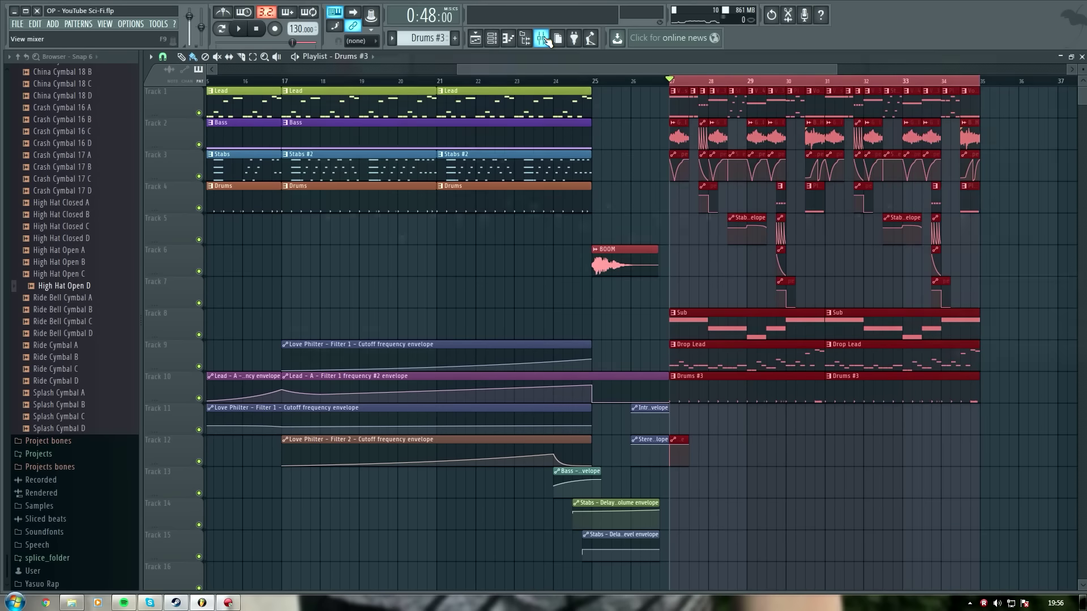
Step: Hide the browser, move the mixer lower, and load Maximus into slot 4 of the Pre-Master track
{"action": "left_click", "coordinate": [546, 41]}
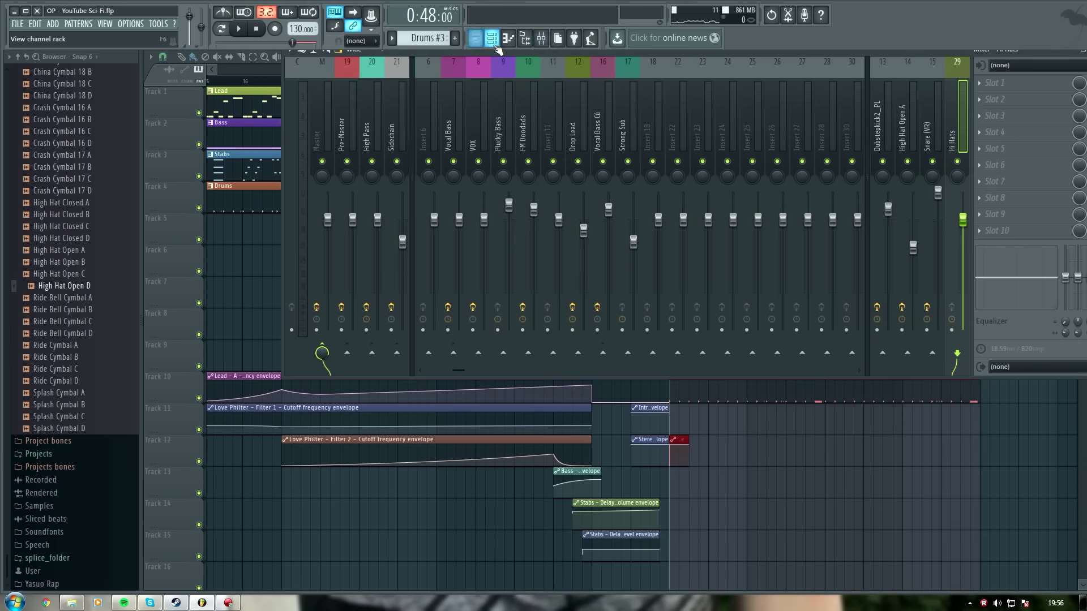
{"action": "left_click", "coordinate": [528, 40]}
{"action": "left_click_drag", "start_coordinate": [629, 52], "coordinate": [647, 189]}
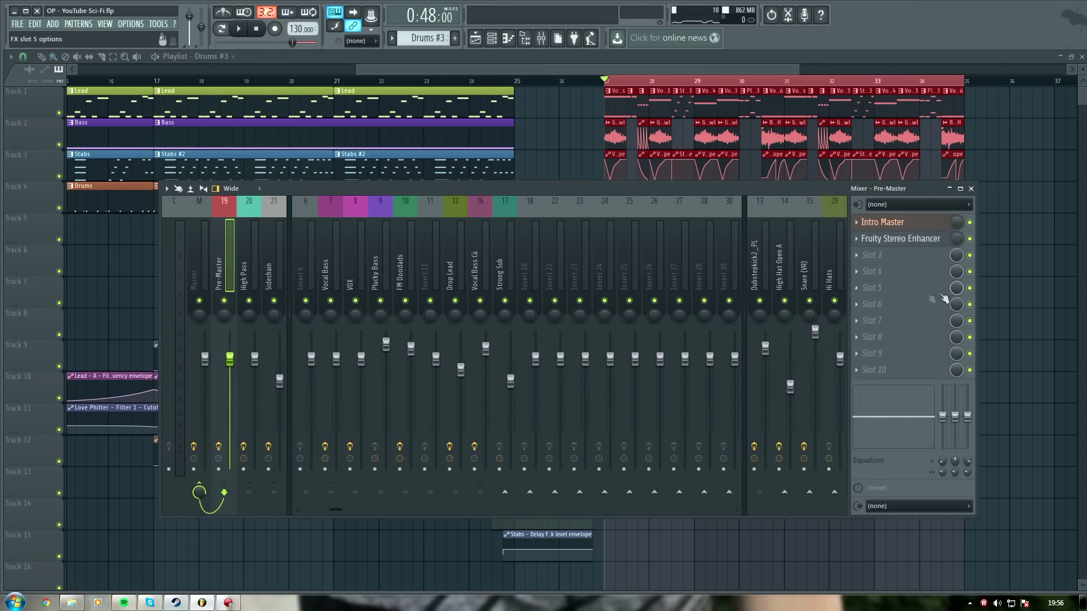
{"action": "left_click", "coordinate": [868, 278]}
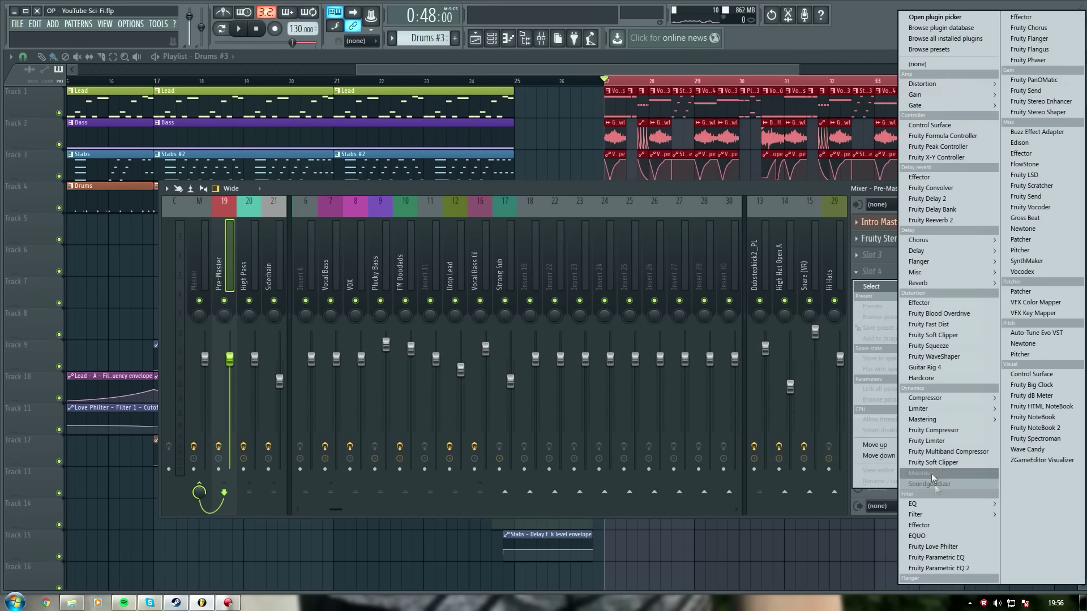
{"action": "left_click", "coordinate": [1023, 420]}
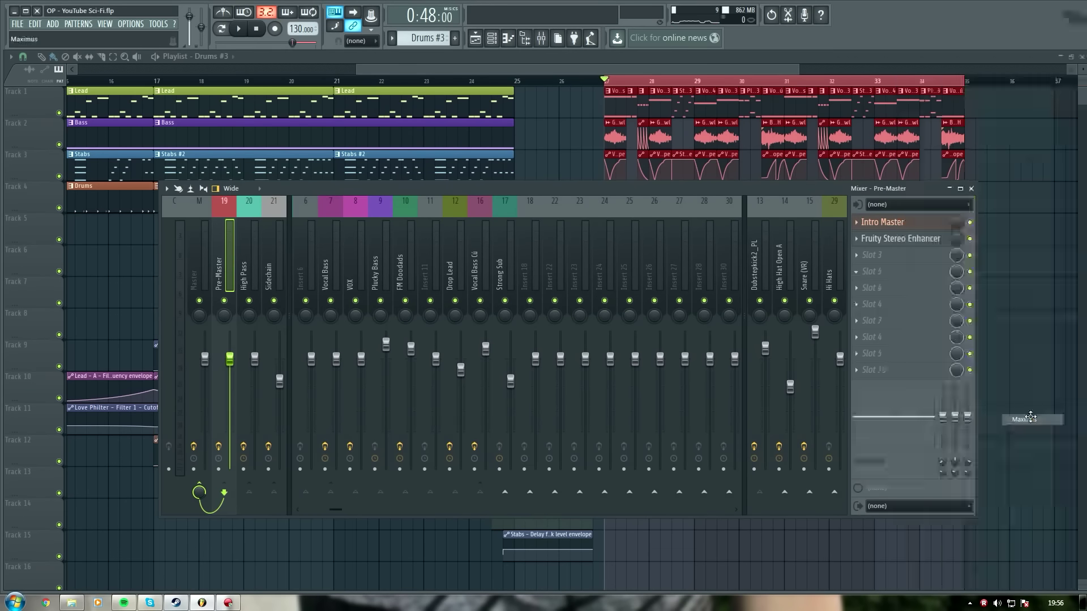
Step: Switch Maximus to its bands display and soften the Low band's compression curve while playing the drop
{"action": "key", "text": "space"}
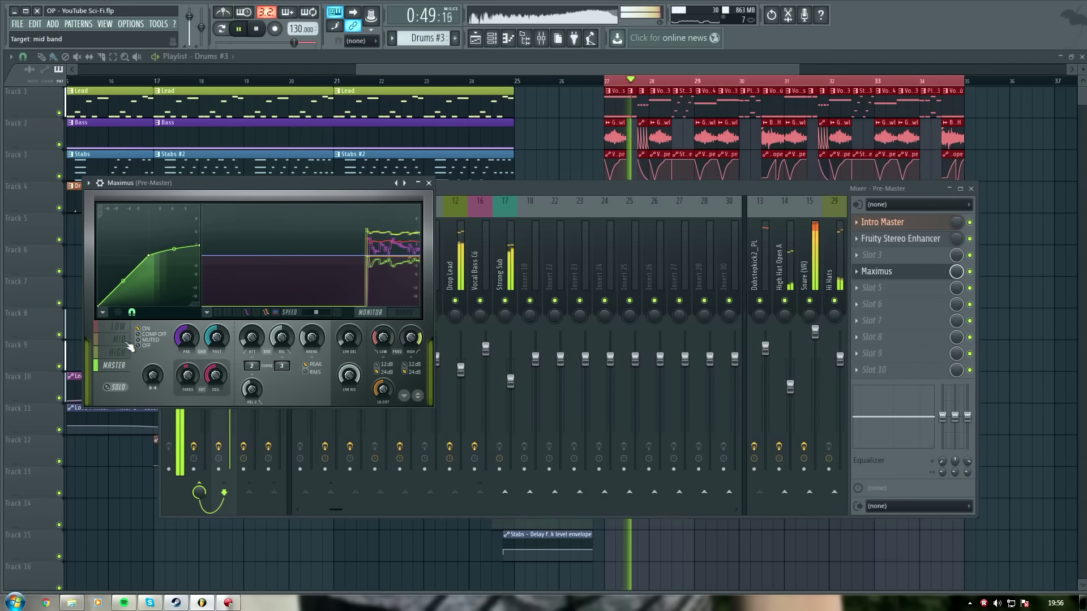
{"action": "key", "text": "space"}
{"action": "left_click", "coordinate": [404, 312]}
{"action": "left_click", "coordinate": [338, 313]}
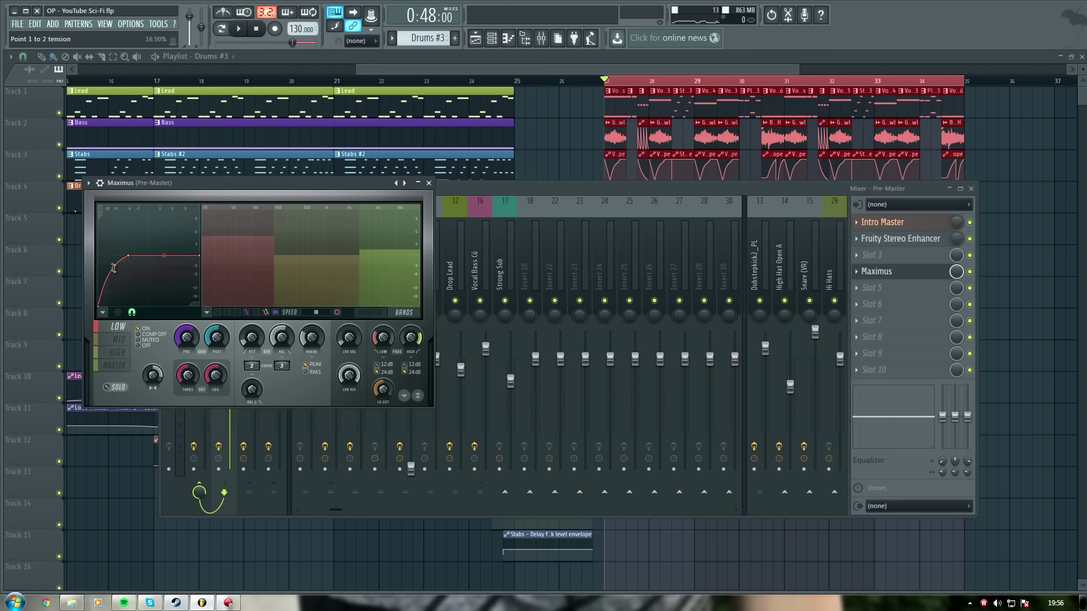
{"action": "key", "text": "space"}
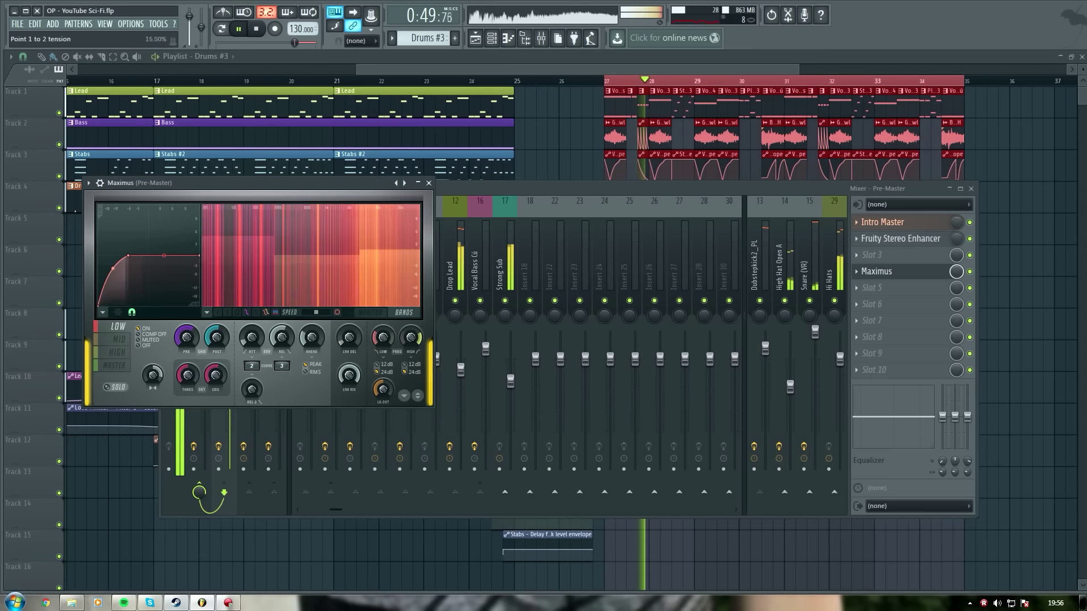
{"action": "left_click_drag", "start_coordinate": [113, 268], "coordinate": [117, 269]}
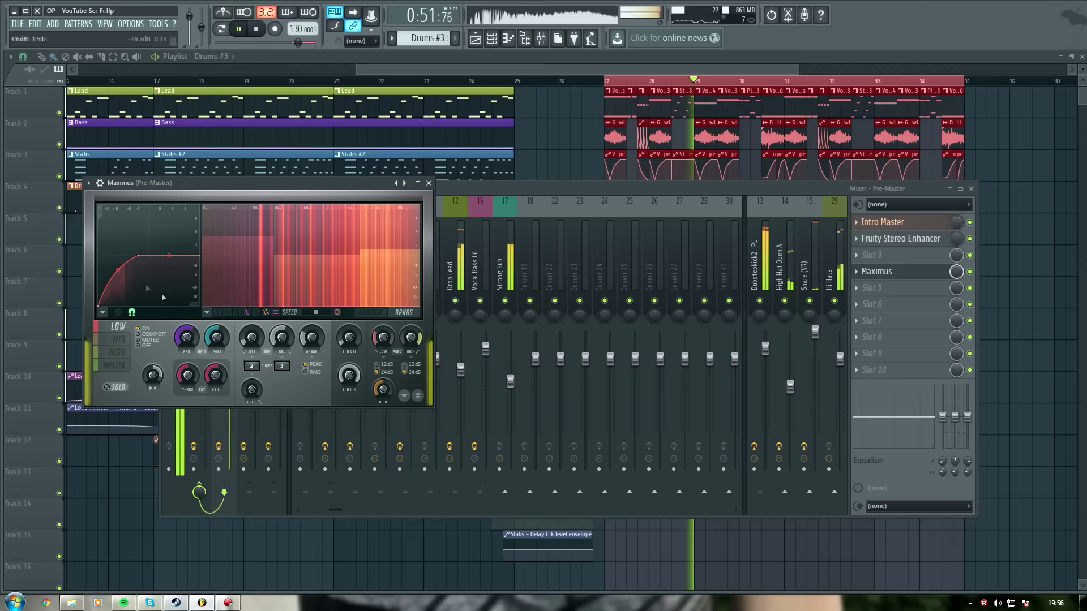
Step: Reshape the Mid and High band curves in Maximus, bending the High curve down below its knee
{"action": "left_click", "coordinate": [119, 339]}
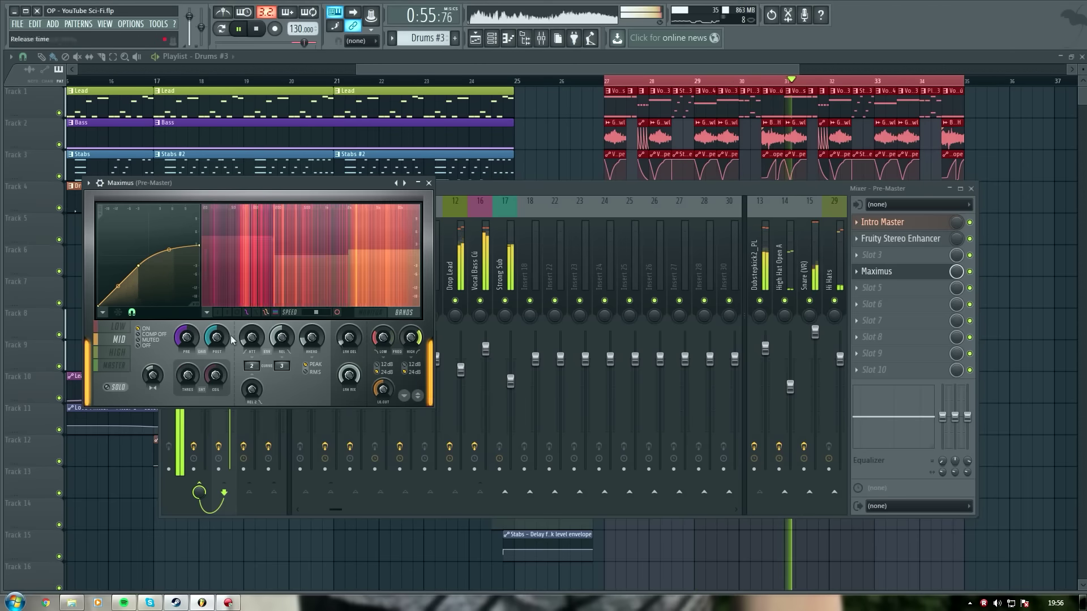
{"action": "left_click", "coordinate": [116, 353]}
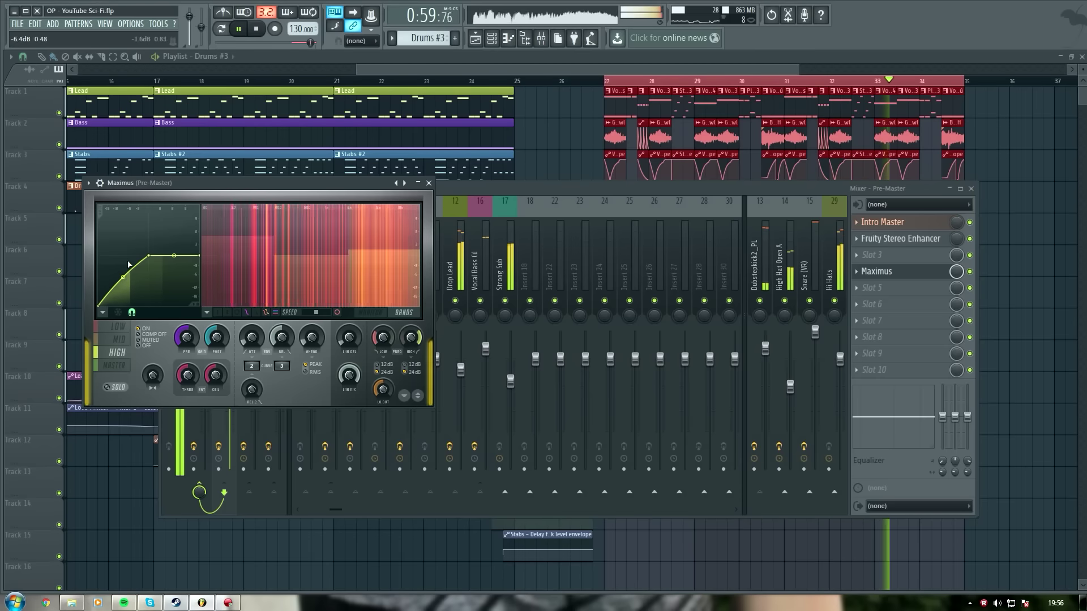
{"action": "left_click_drag", "start_coordinate": [149, 256], "coordinate": [120, 285]}
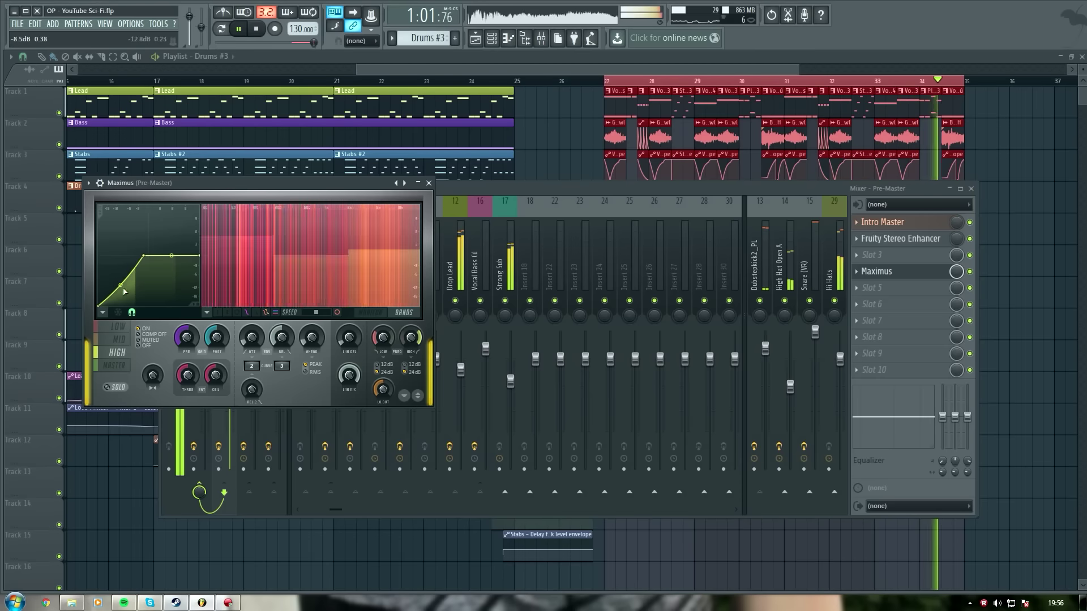
Step: Move the knee of Maximus's Mid band curve to a higher input level and mute the Mid band
{"action": "left_click", "coordinate": [119, 340]}
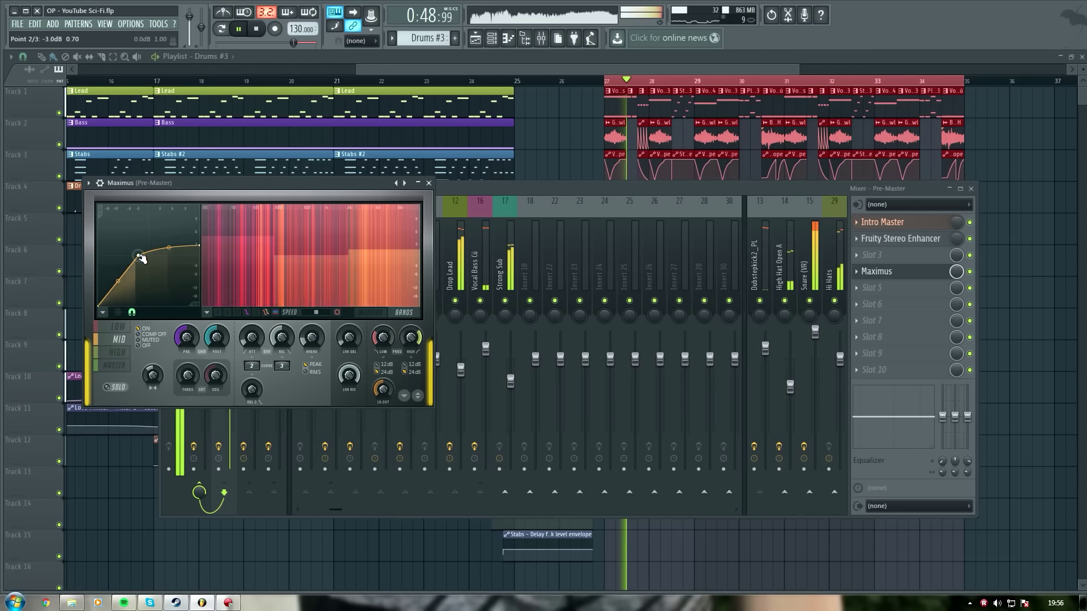
{"action": "left_click_drag", "start_coordinate": [139, 256], "coordinate": [155, 257]}
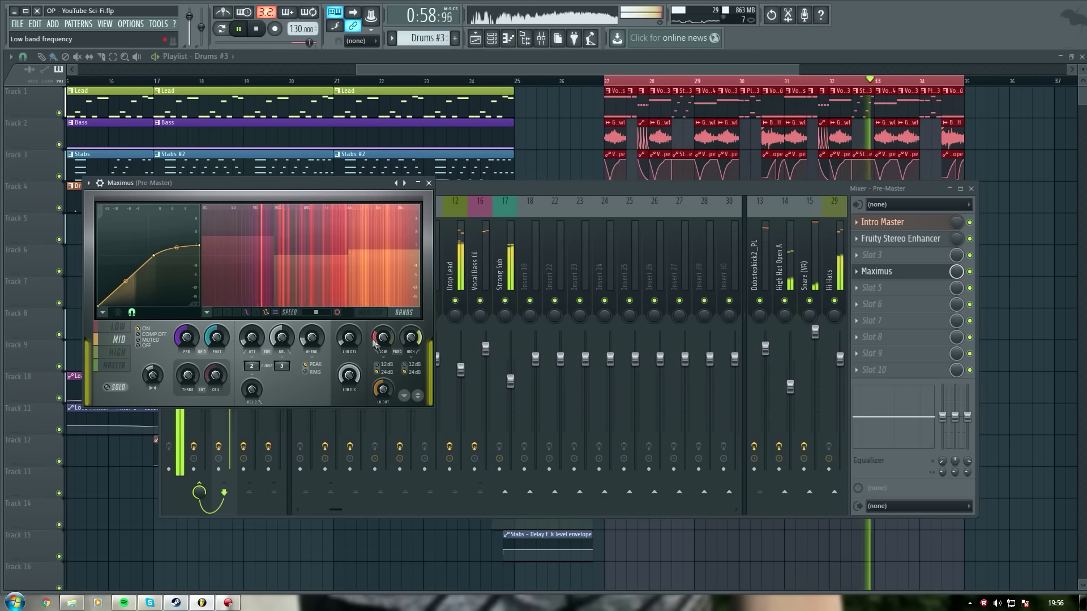
{"action": "left_click", "coordinate": [151, 340]}
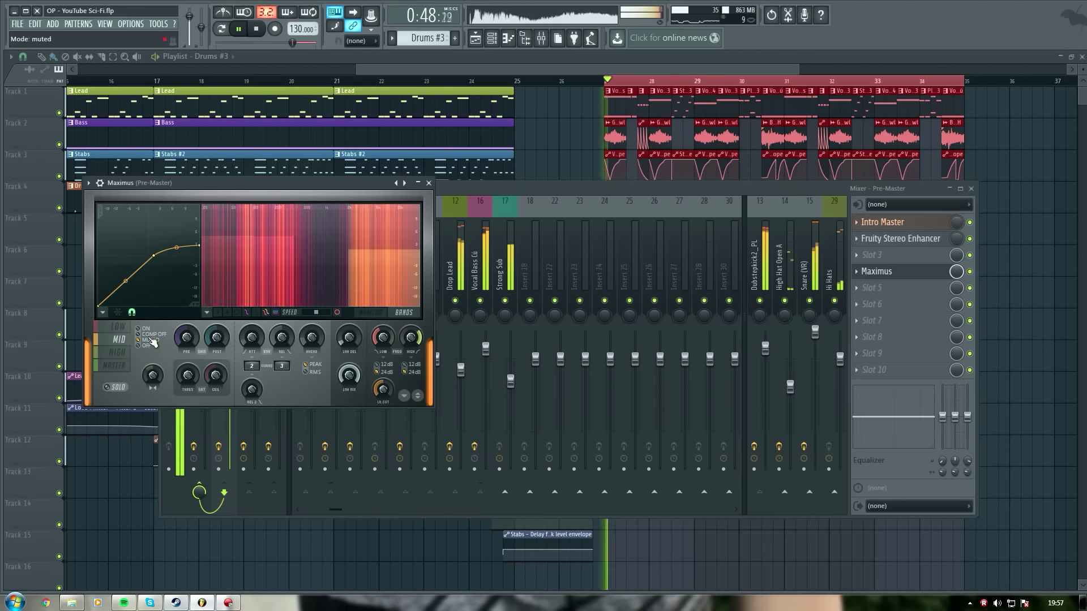
Step: Raise Maximus's high crossover frequency with the Mid band back on, and bend the High band's curve down below a shifted knee
{"action": "left_click_drag", "start_coordinate": [412, 338], "coordinate": [414, 307]}
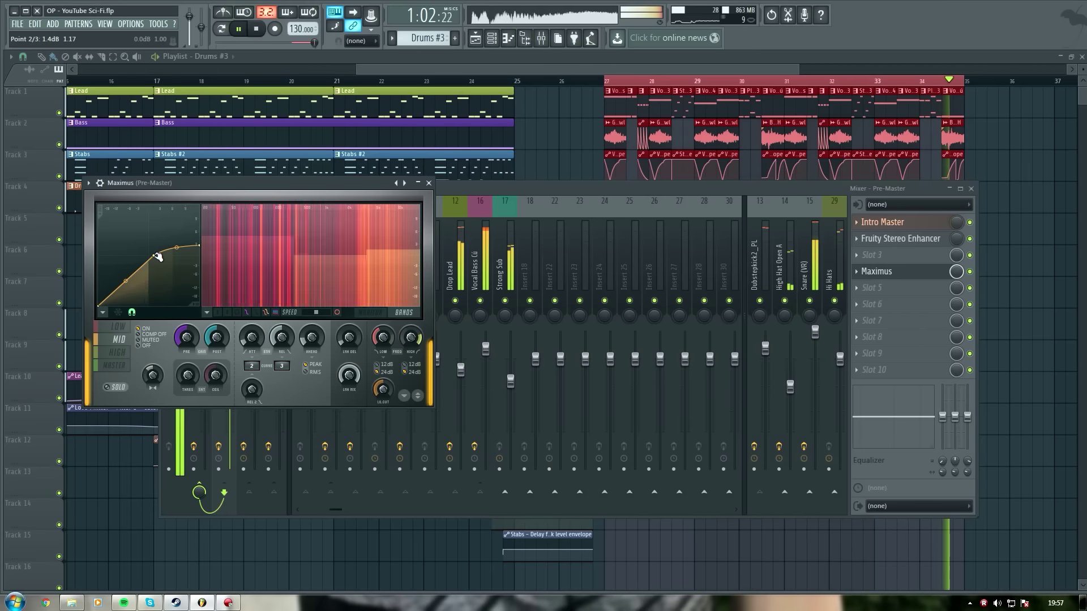
{"action": "left_click", "coordinate": [121, 355]}
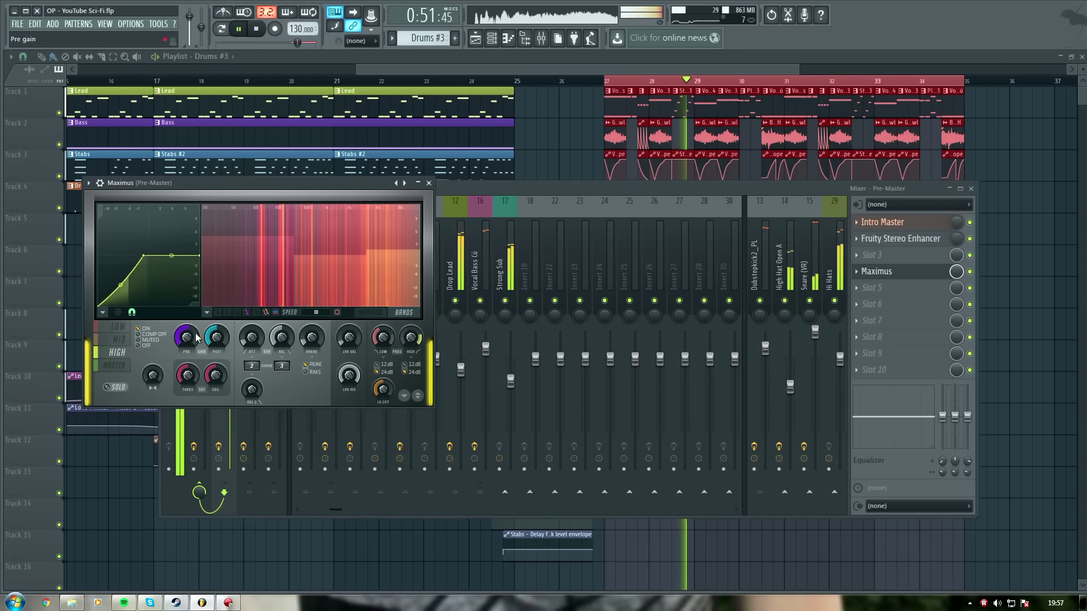
{"action": "left_click_drag", "start_coordinate": [144, 255], "coordinate": [129, 294]}
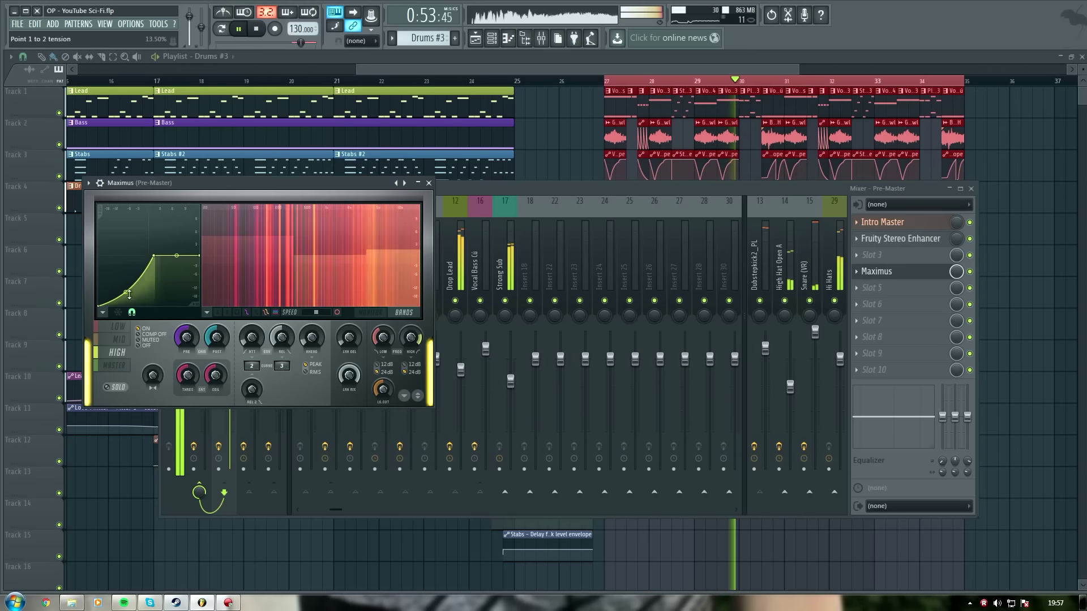
Step: Reshape the Mid band's compression curve below its knee in Maximus, close the plugin and stop playback
{"action": "left_click", "coordinate": [119, 340]}
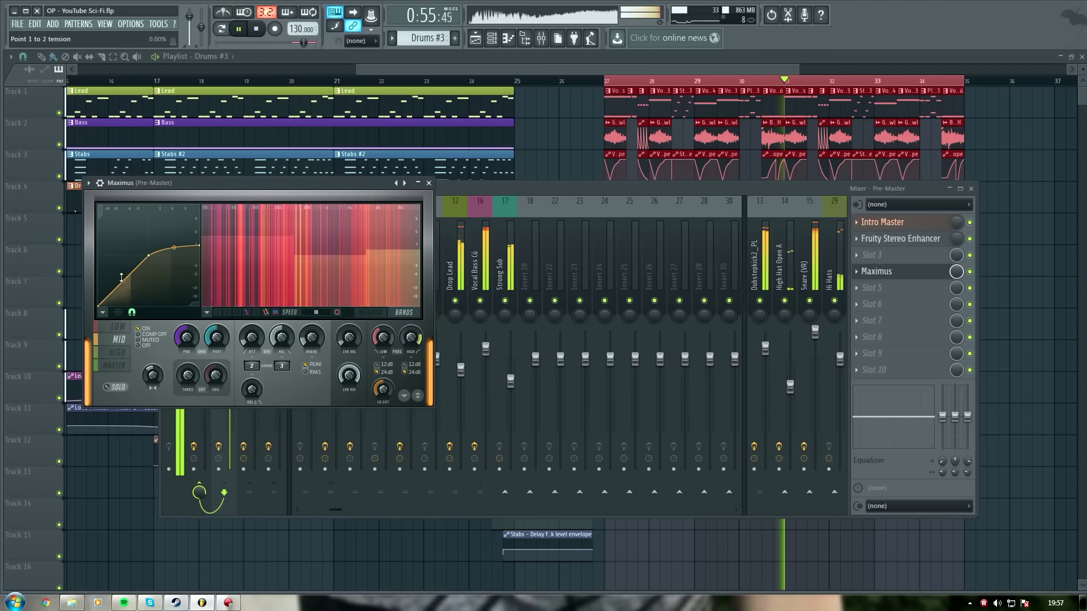
{"action": "left_click_drag", "start_coordinate": [121, 277], "coordinate": [118, 289]}
{"action": "mouse_move", "coordinate": [152, 257]}
{"action": "left_mouse_down"}
{"action": "mouse_move", "coordinate": [143, 251]}
{"action": "mouse_move", "coordinate": [121, 271]}
{"action": "mouse_move", "coordinate": [146, 255]}
{"action": "left_mouse_up"}
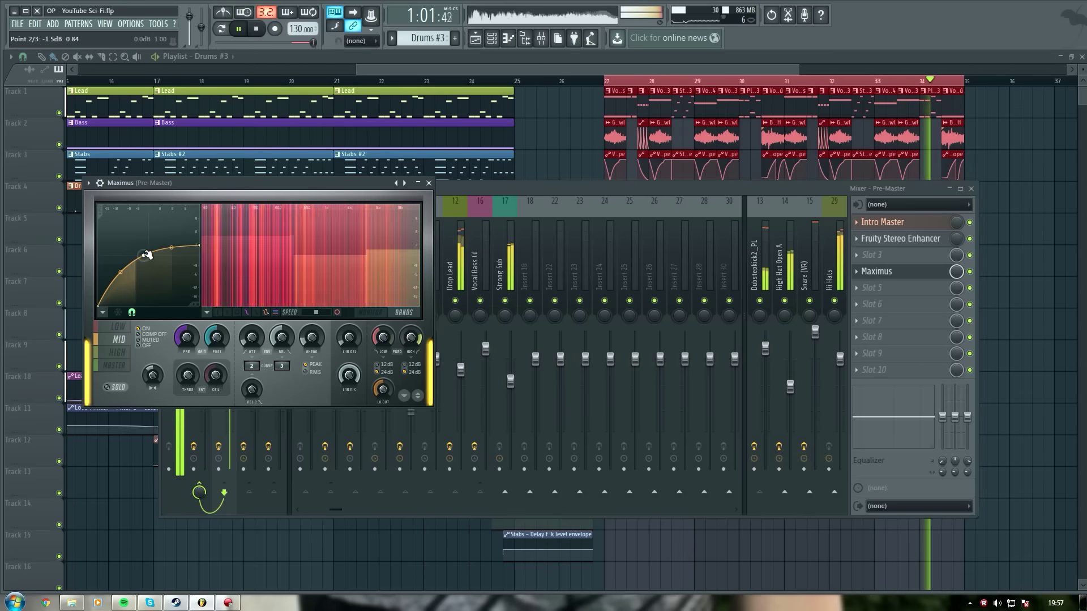
{"action": "left_click_drag", "start_coordinate": [123, 273], "coordinate": [123, 281]}
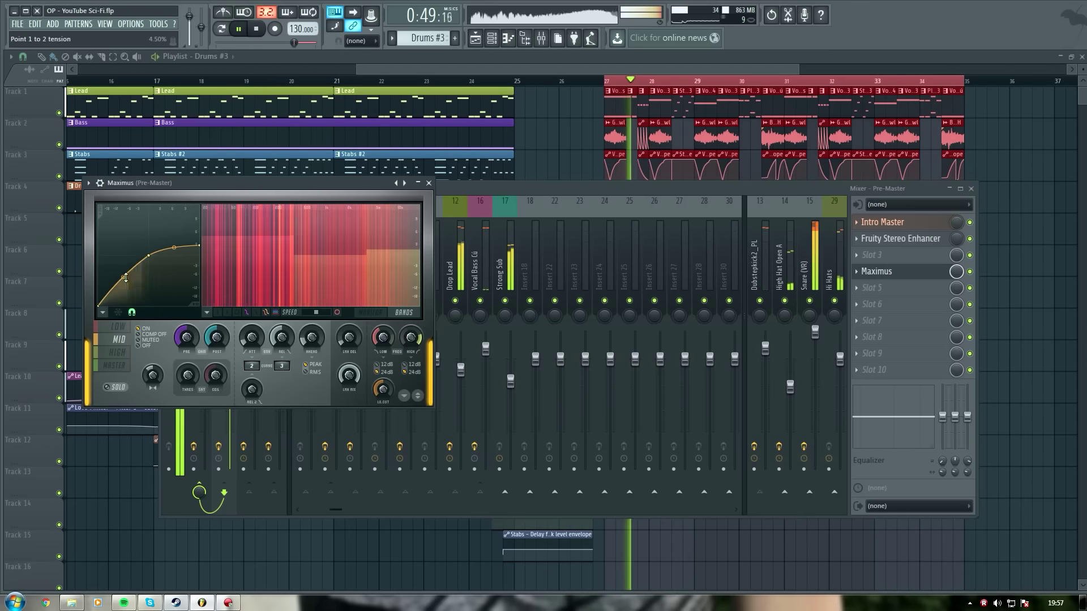
{"action": "left_click", "coordinate": [430, 183]}
{"action": "key", "text": "space"}
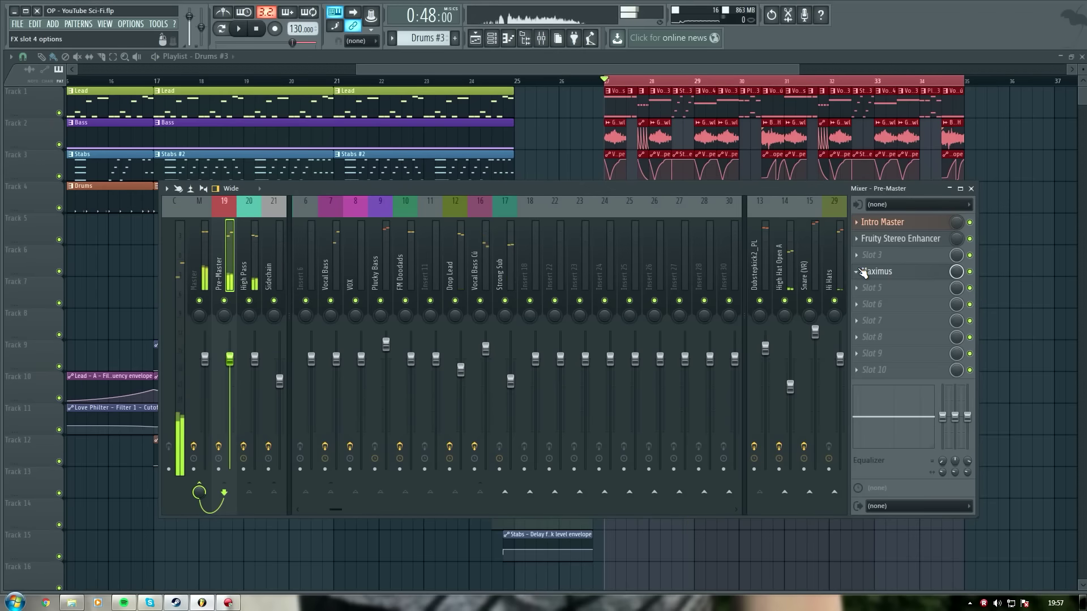
{"action": "left_click", "coordinate": [861, 272]}
{"action": "mouse_move", "coordinate": [922, 308]}
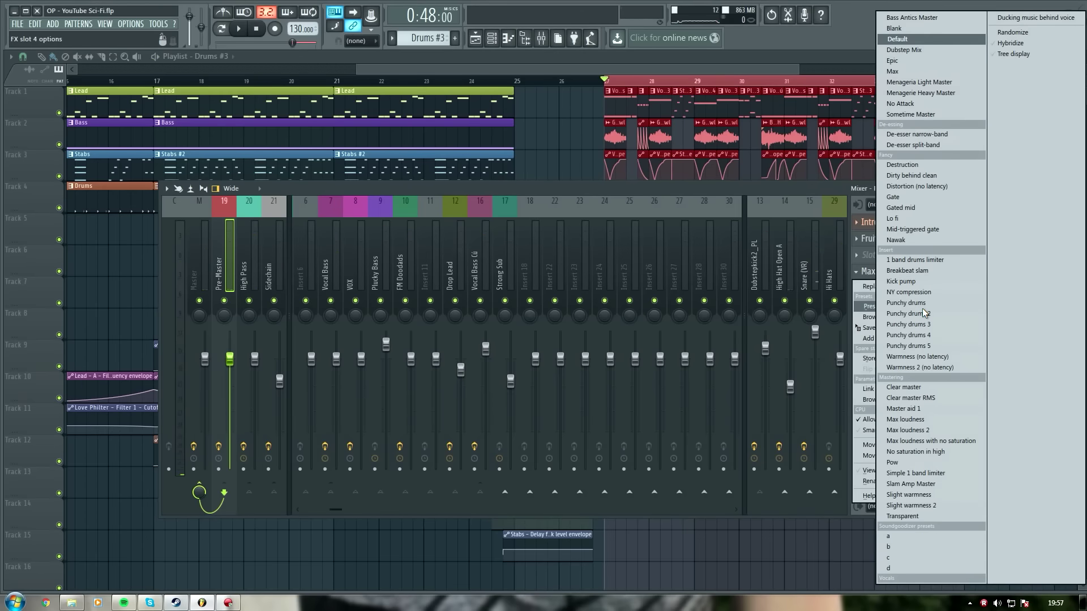
{"action": "left_click", "coordinate": [790, 180]}
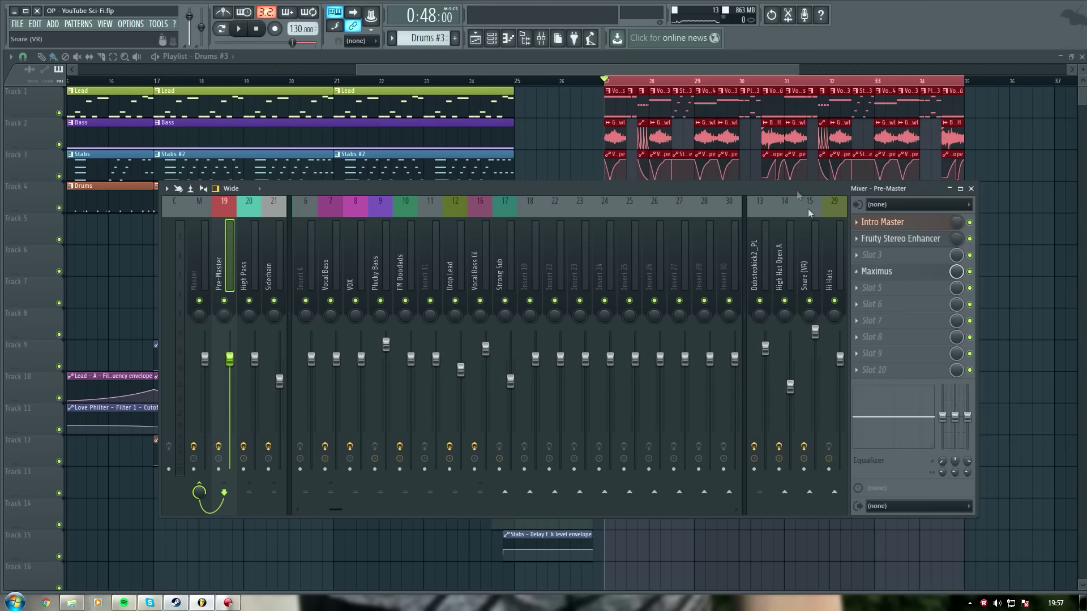
Step: Replace Maximus in slot 4 of the Pre-Master track with Patcher and close the Maximus window inside it
{"action": "left_click", "coordinate": [860, 280]}
{"action": "mouse_move", "coordinate": [867, 289]}
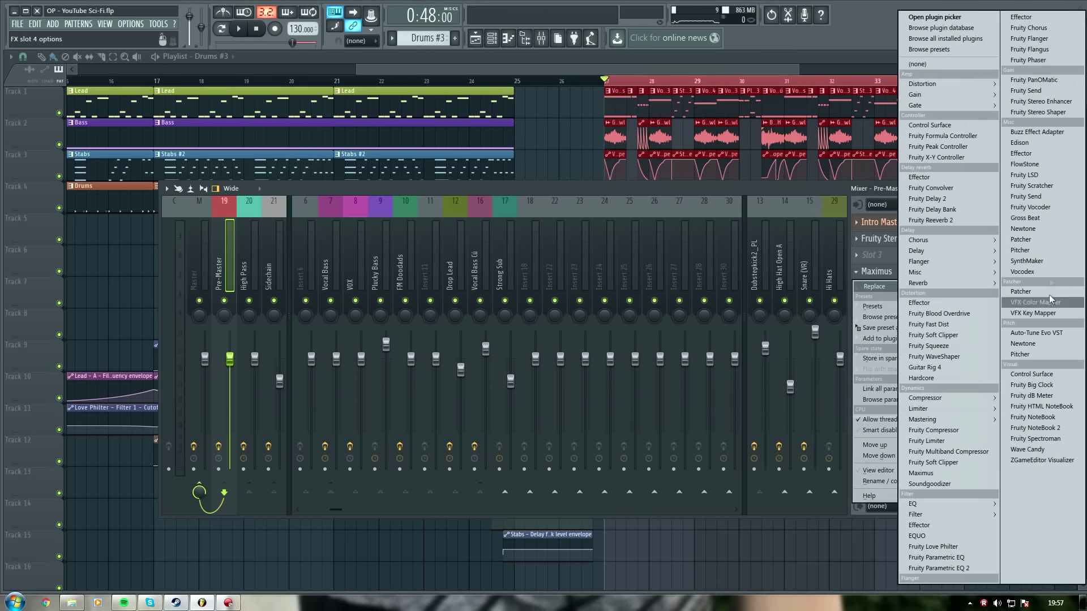
{"action": "left_click", "coordinate": [1034, 240]}
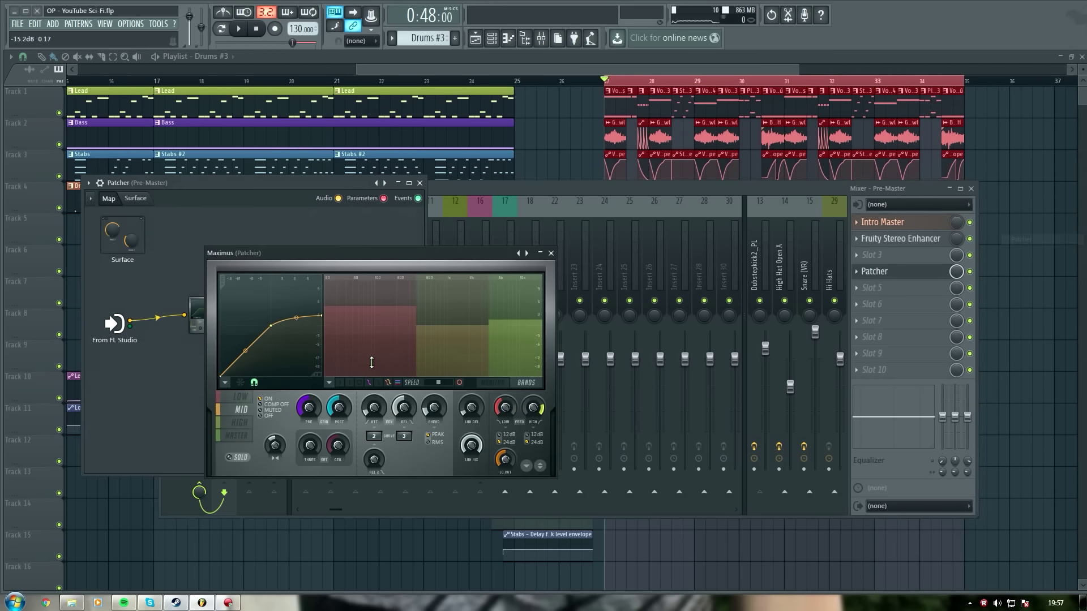
{"action": "left_click_drag", "start_coordinate": [415, 254], "coordinate": [579, 259]}
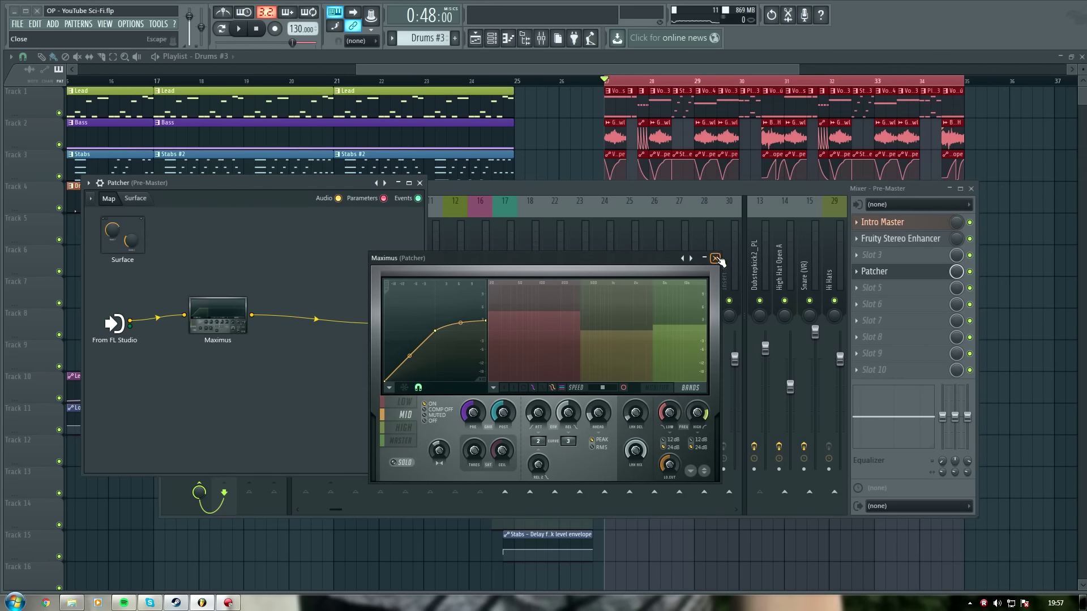
{"action": "left_click", "coordinate": [716, 258]}
Step: Add Fruity Parametric EQ 2 to the Patcher map between the FL Studio input and Maximus
{"action": "right_click", "coordinate": [218, 271]}
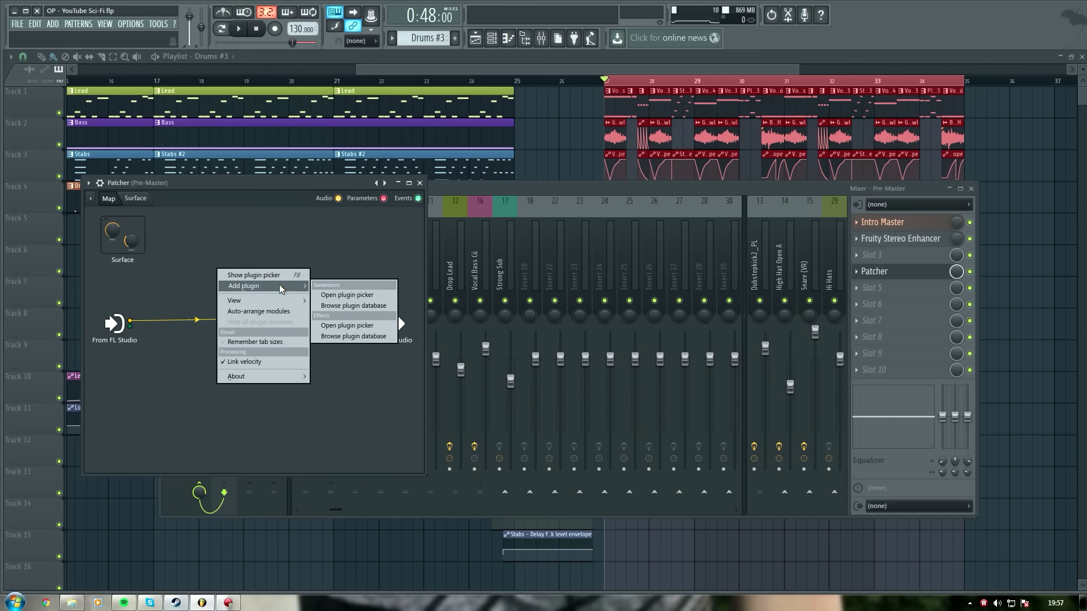
{"action": "left_click", "coordinate": [348, 326]}
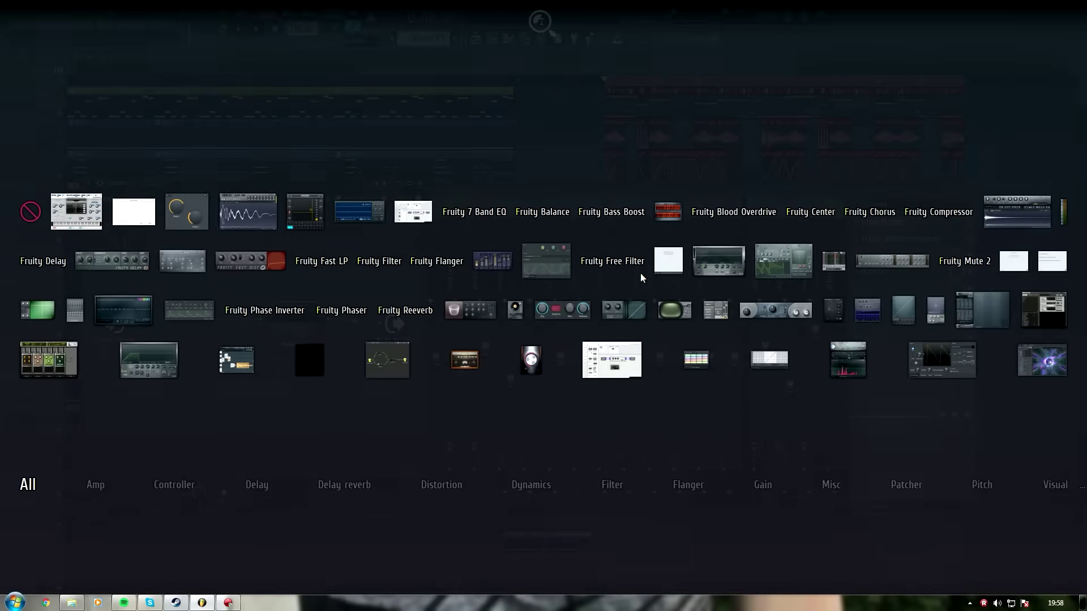
{"action": "left_click_drag", "start_coordinate": [146, 318], "coordinate": [144, 329]}
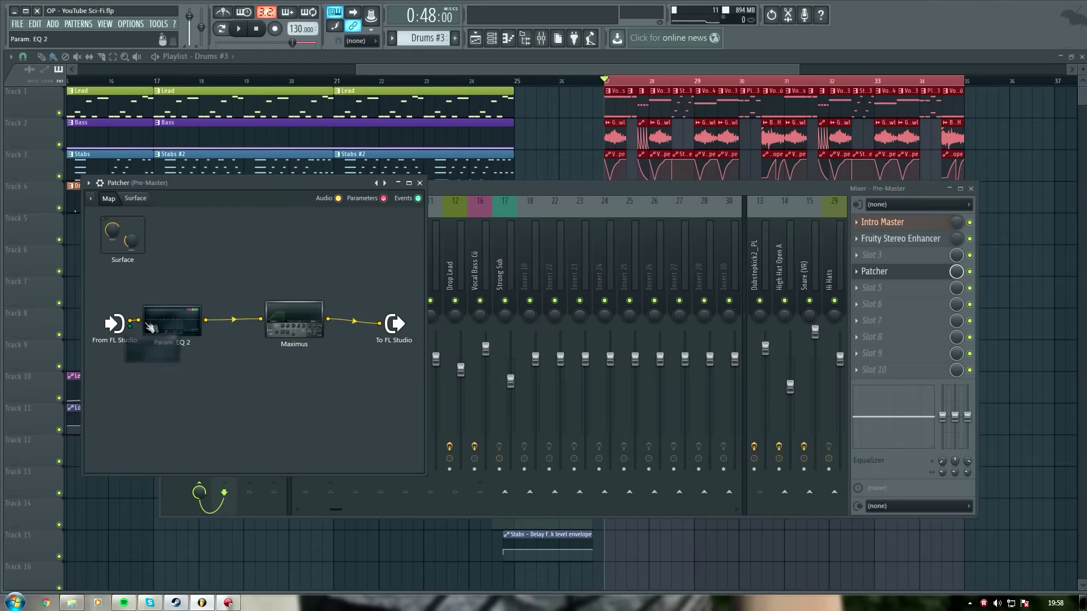
Step: Boost bands 4 and 5 of Param. EQ 2 in the upper mids while playing the drop, and close the EQ
{"action": "double_click", "coordinate": [198, 322]}
{"action": "key", "text": "space"}
{"action": "mouse_move", "coordinate": [359, 345]}
{"action": "left_mouse_down"}
{"action": "mouse_move", "coordinate": [363, 319]}
{"action": "mouse_move", "coordinate": [378, 329]}
{"action": "mouse_move", "coordinate": [346, 332]}
{"action": "mouse_move", "coordinate": [371, 332]}
{"action": "left_mouse_up"}
{"action": "scroll", "coordinate": [344, 335], "scroll_direction": "down", "scroll_amount": 3}
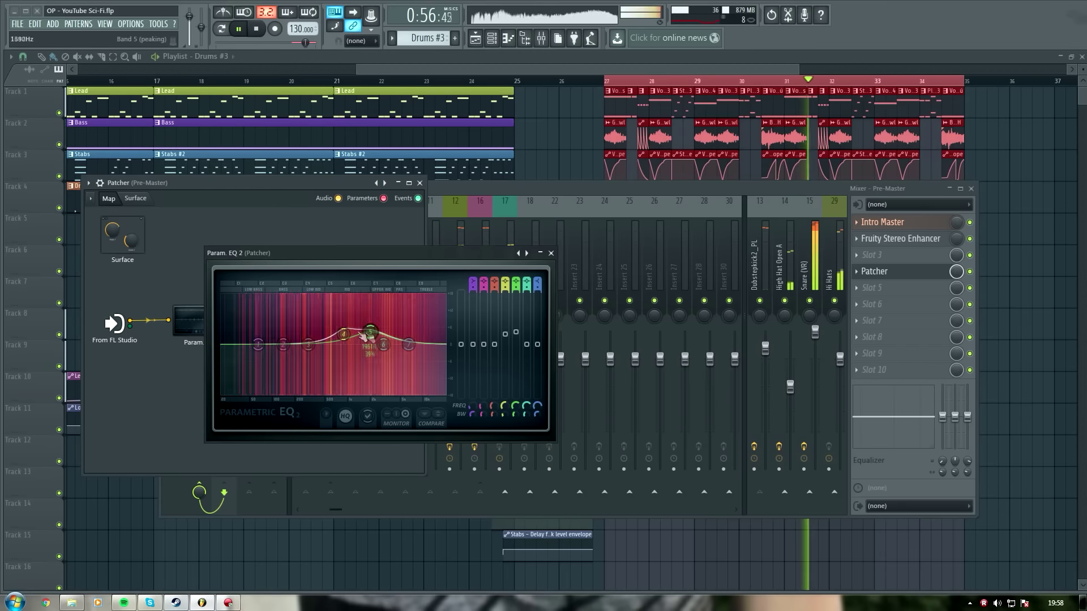
{"action": "left_click", "coordinate": [551, 253]}
Step: Fine-tune Maximus inside Patcher, adjusting the high crossover frequency and the Mid band's pre and post gain, and close it
{"action": "double_click", "coordinate": [294, 321]}
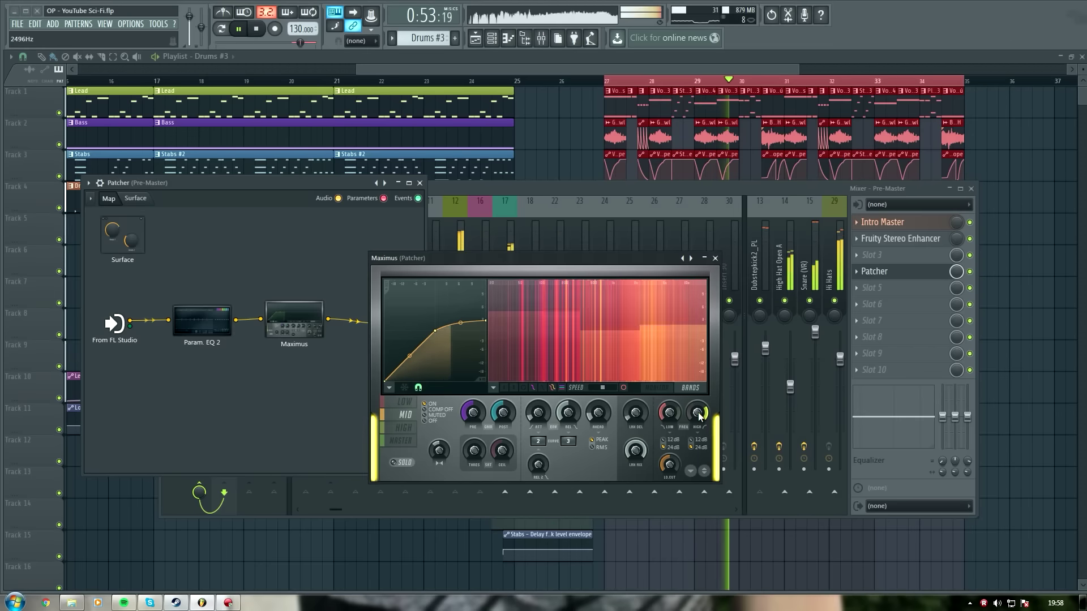
{"action": "left_click_drag", "start_coordinate": [698, 414], "coordinate": [699, 411]}
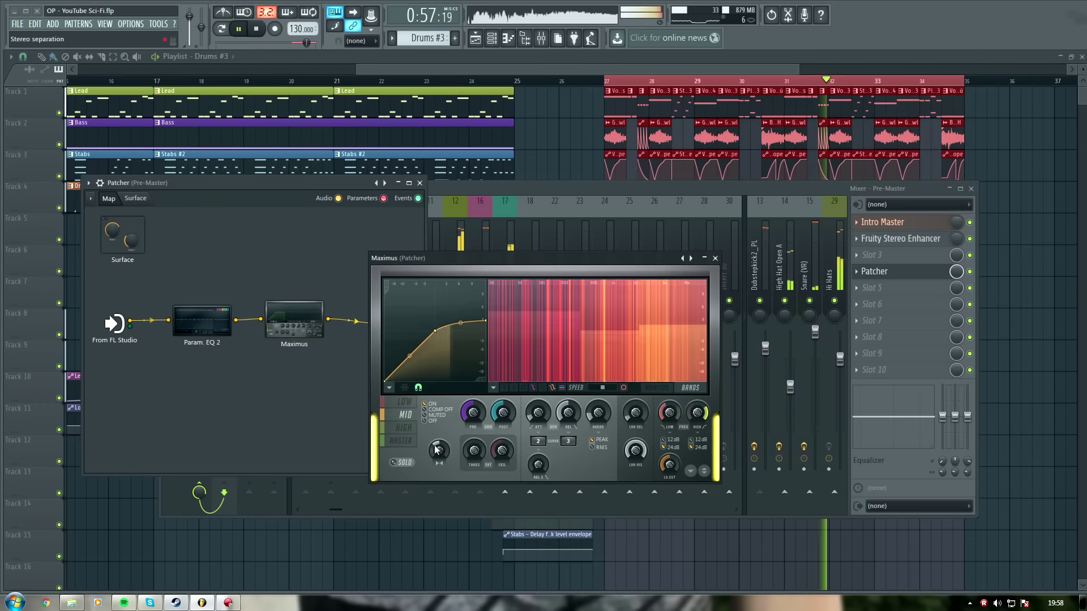
{"action": "left_click", "coordinate": [404, 428]}
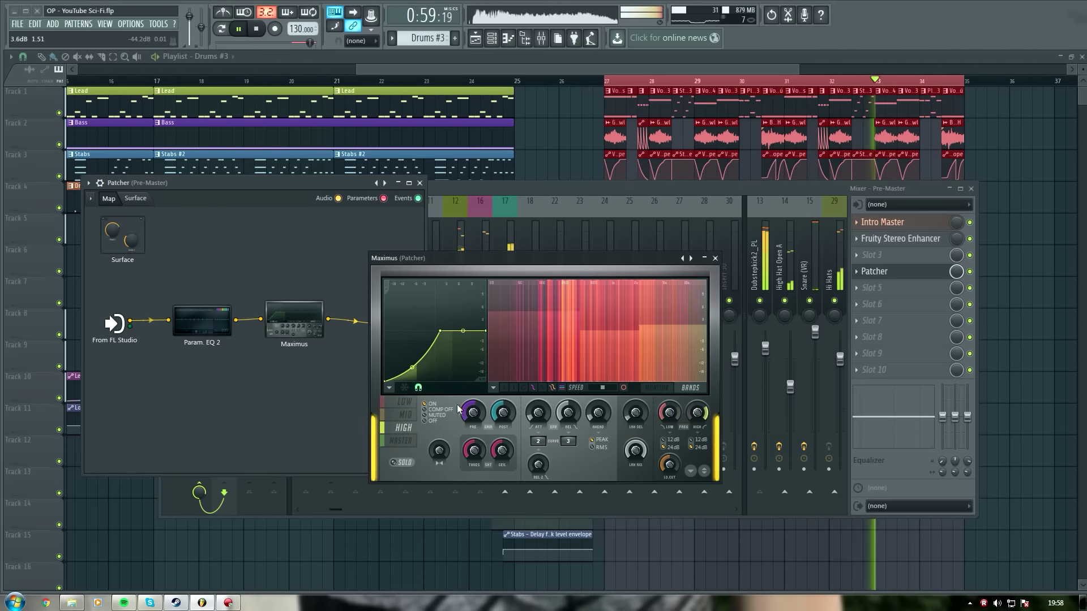
{"action": "left_click", "coordinate": [405, 415]}
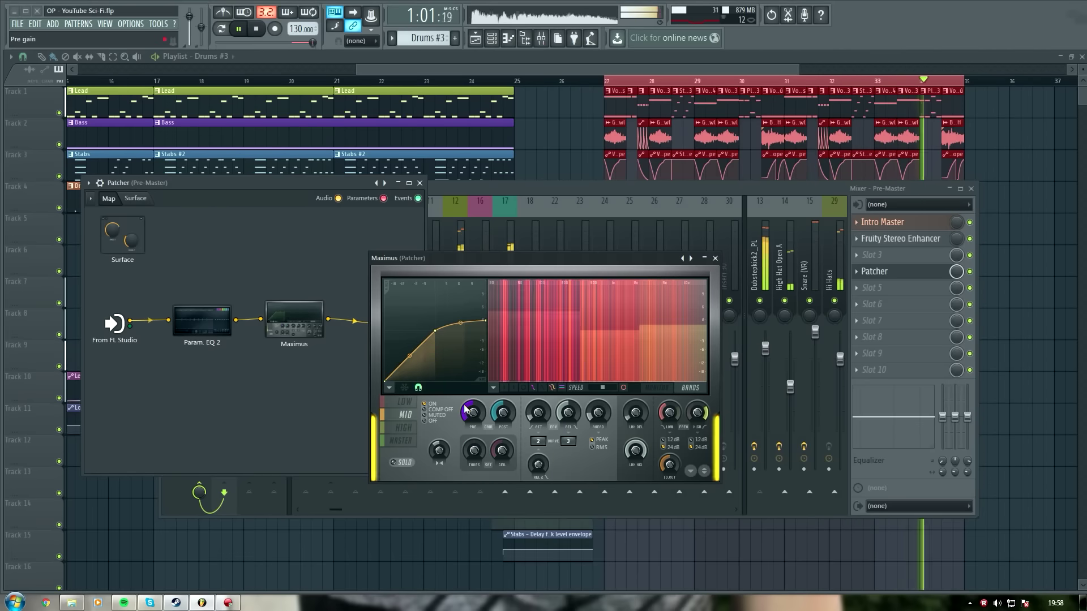
{"action": "left_click_drag", "start_coordinate": [472, 413], "coordinate": [477, 414]}
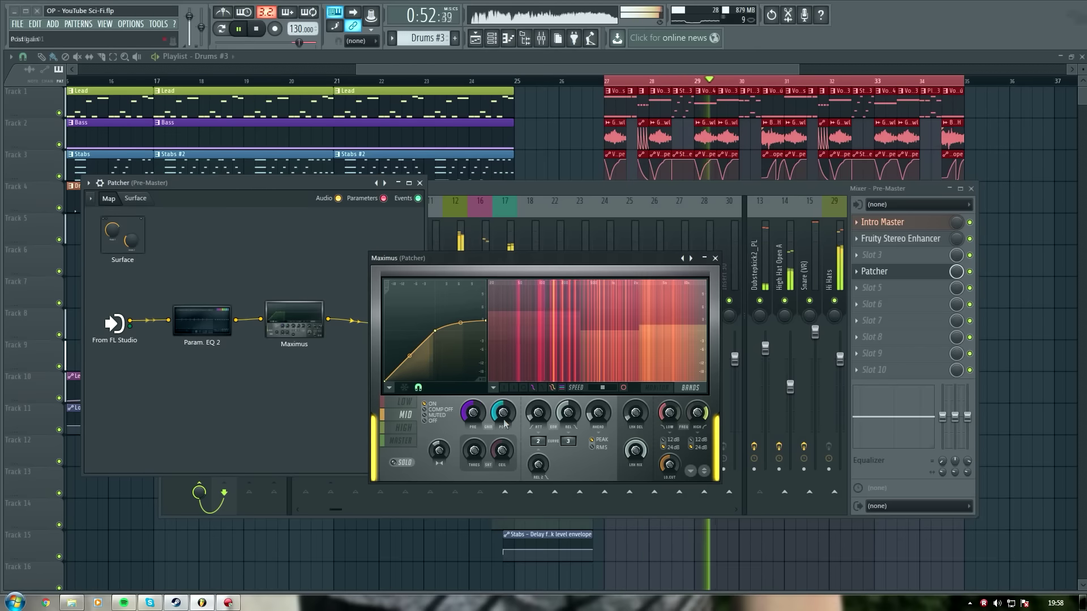
{"action": "left_click_drag", "start_coordinate": [504, 417], "coordinate": [504, 415]}
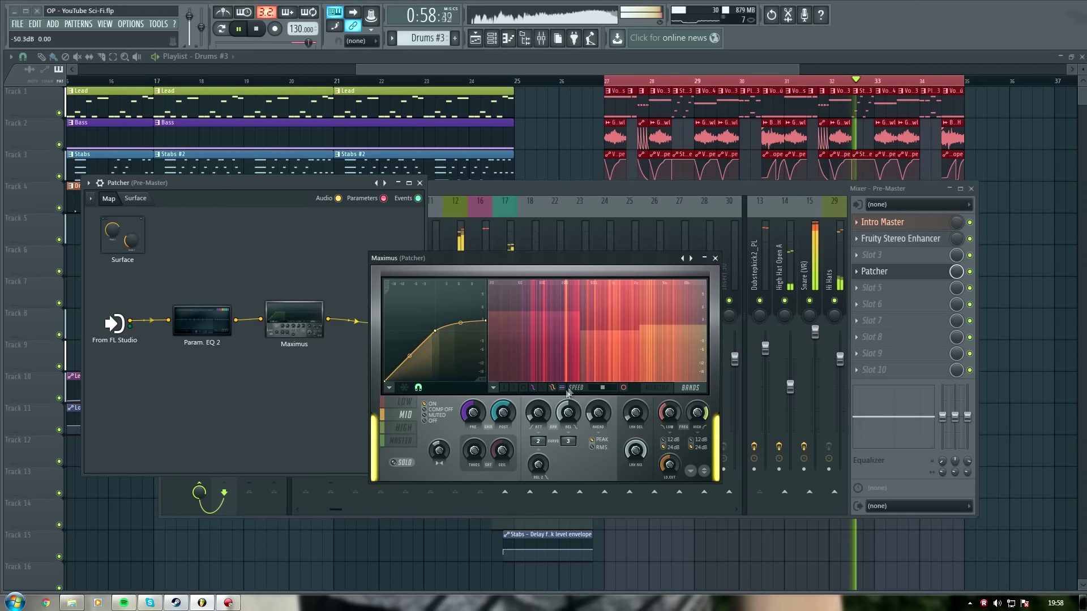
{"action": "left_click", "coordinate": [722, 259]}
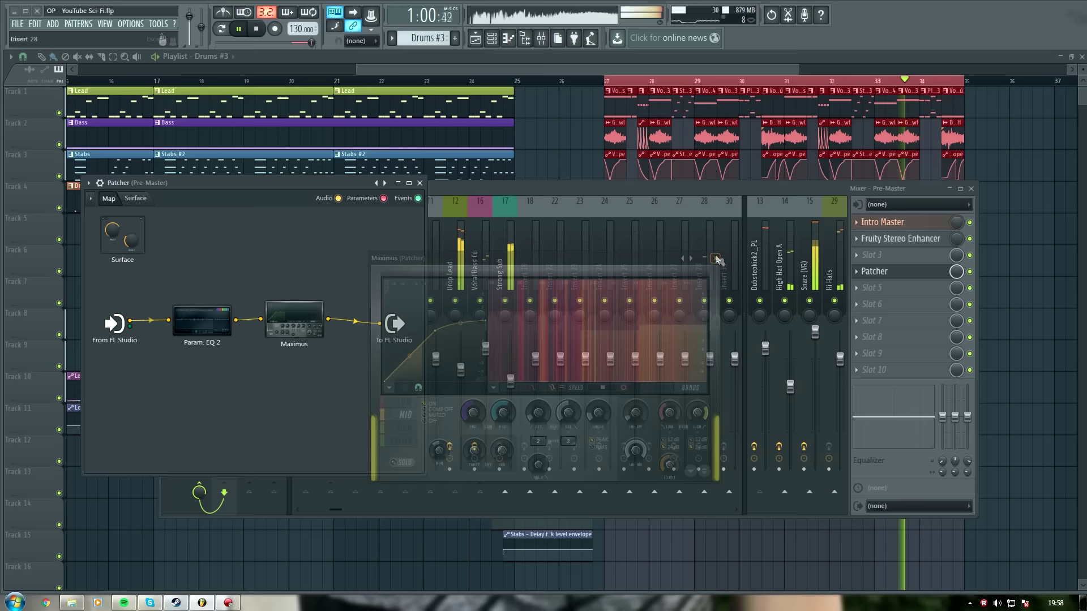
Step: Disconnect Param. EQ 2 and rewire it in Patcher so that it follows Maximus in the chain
{"action": "right_click", "coordinate": [214, 326]}
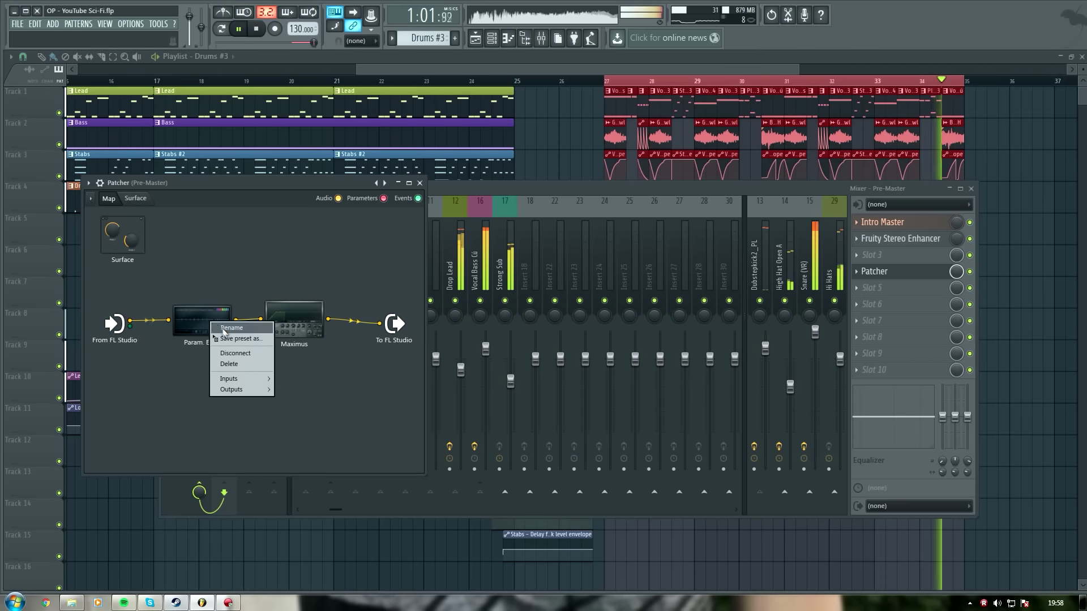
{"action": "left_click", "coordinate": [242, 358]}
{"action": "left_click_drag", "start_coordinate": [216, 326], "coordinate": [233, 393]}
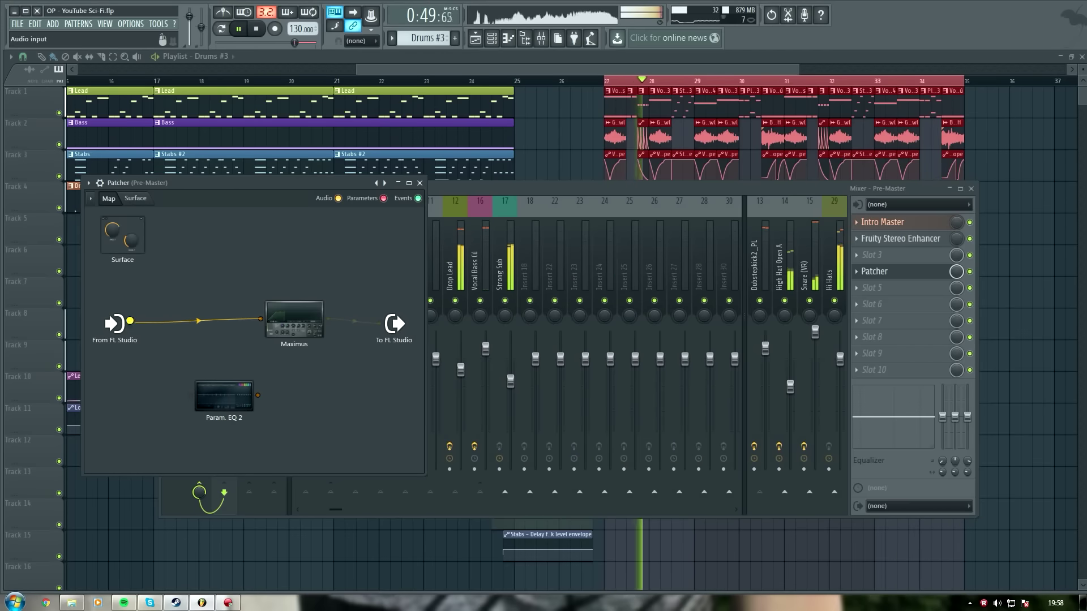
{"action": "left_click_drag", "start_coordinate": [231, 403], "coordinate": [305, 357]}
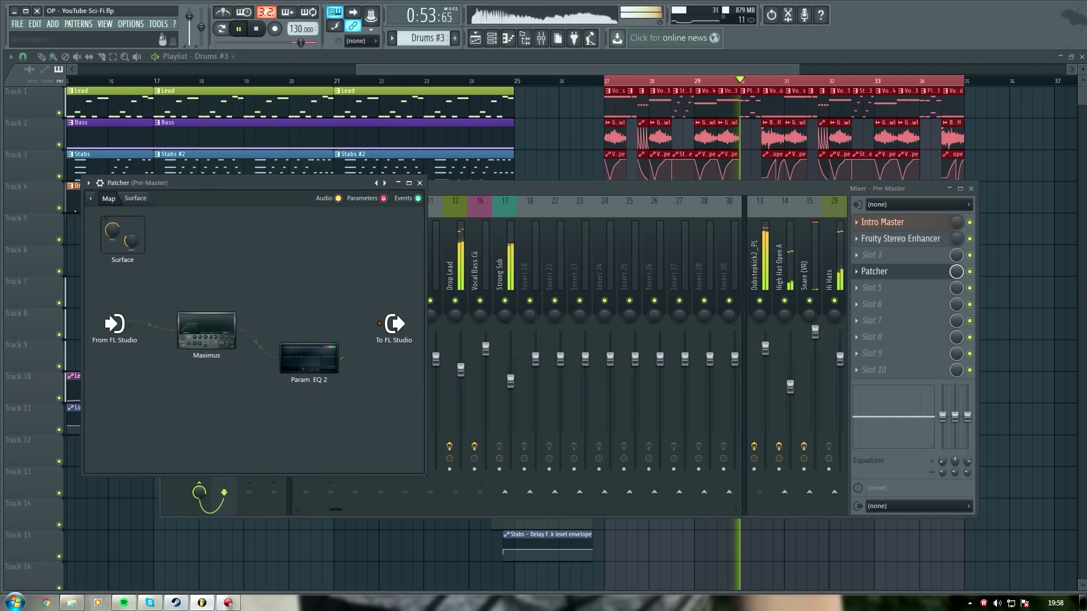
Step: Lower the band 4 boost of Param. EQ 2 nearly to flat, shift band 5 slightly lower in frequency, and close the EQ
{"action": "double_click", "coordinate": [309, 335]}
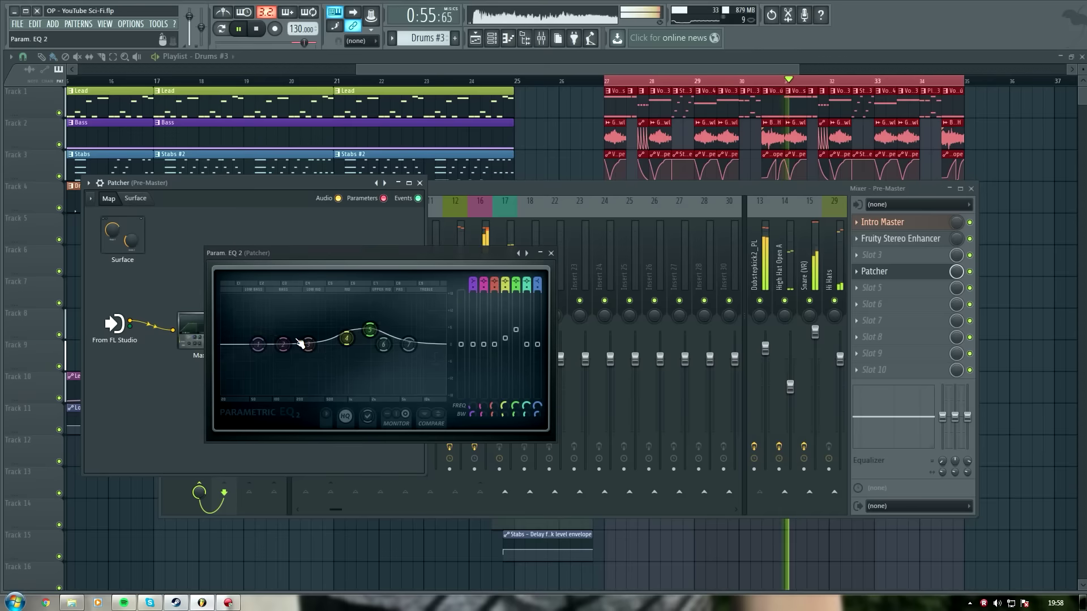
{"action": "left_click_drag", "start_coordinate": [368, 329], "coordinate": [352, 343]}
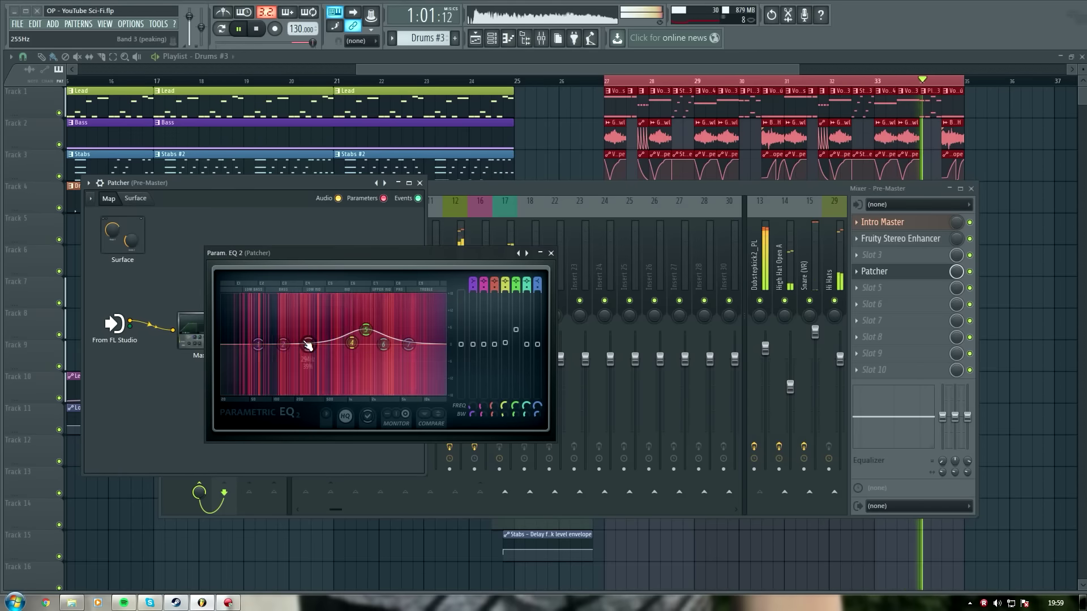
{"action": "left_click", "coordinate": [551, 254]}
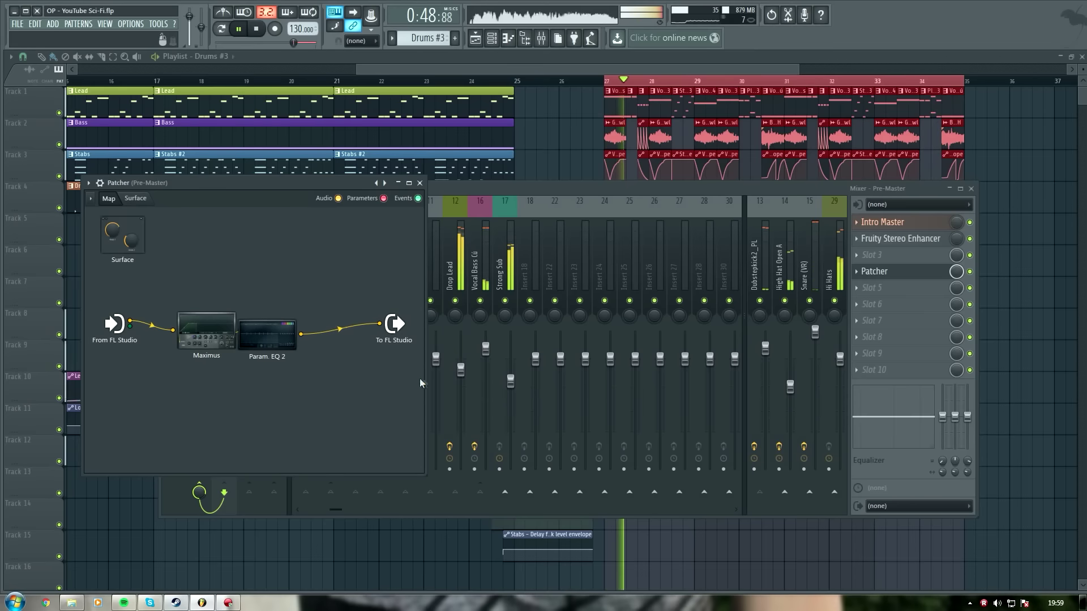
Step: Widen the Patcher window, hide the mixer and move Patcher further across the playlist
{"action": "left_click_drag", "start_coordinate": [426, 376], "coordinate": [548, 377]}
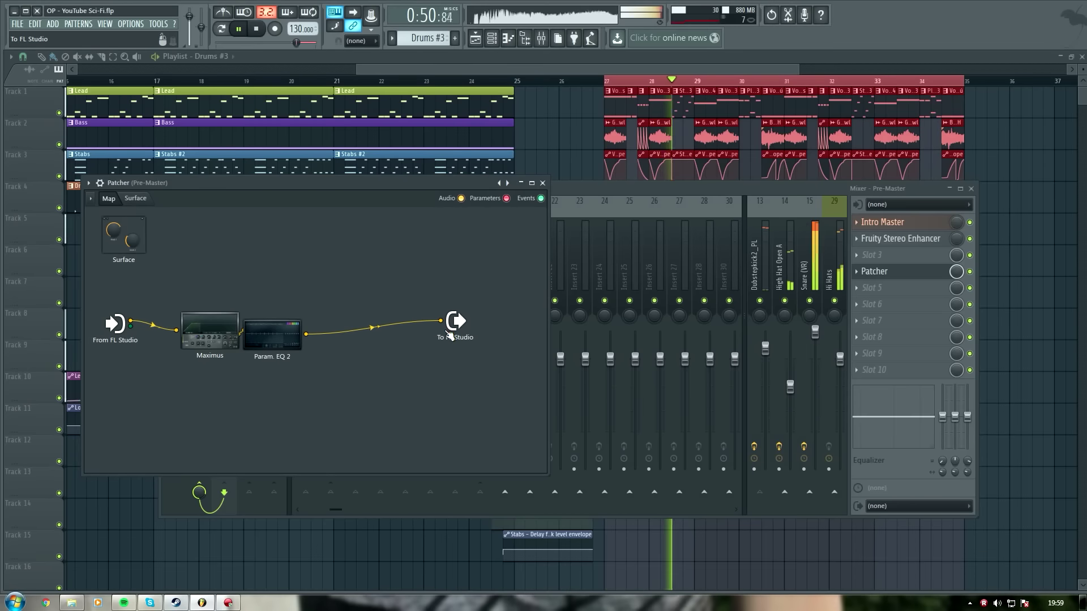
{"action": "key", "text": "F9"}
{"action": "key", "text": "F9"}
{"action": "left_click_drag", "start_coordinate": [413, 182], "coordinate": [504, 180]}
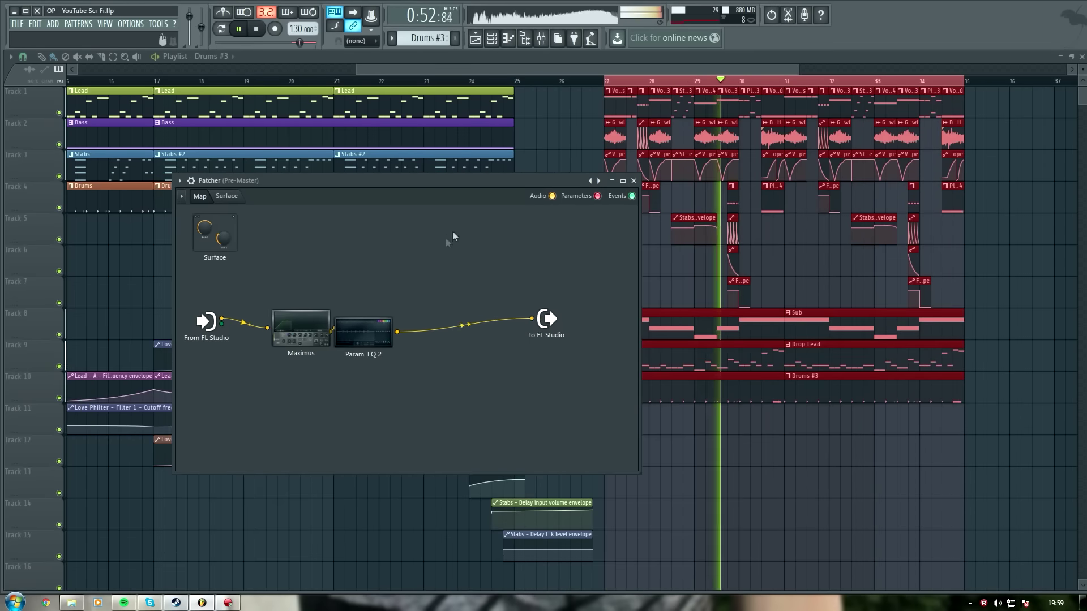
Step: Add Fruity Stereo Shaper to the Patcher map between Param. EQ 2 and the FL Studio output
{"action": "right_click", "coordinate": [448, 243]}
{"action": "mouse_move", "coordinate": [485, 262]}
{"action": "left_click", "coordinate": [590, 298]}
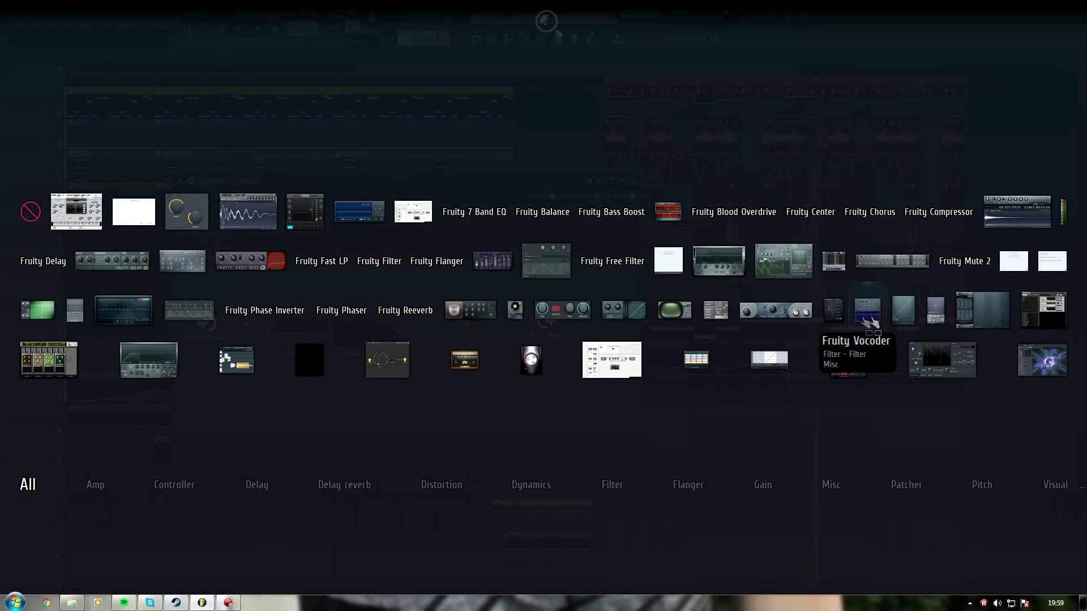
{"action": "left_click_drag", "start_coordinate": [828, 317], "coordinate": [445, 334]}
Step: Adjust Stereo Shaper's mixer matrix and phase offset to about 11% left, with its effects set to Pre
{"action": "left_click_drag", "start_coordinate": [233, 340], "coordinate": [230, 323]}
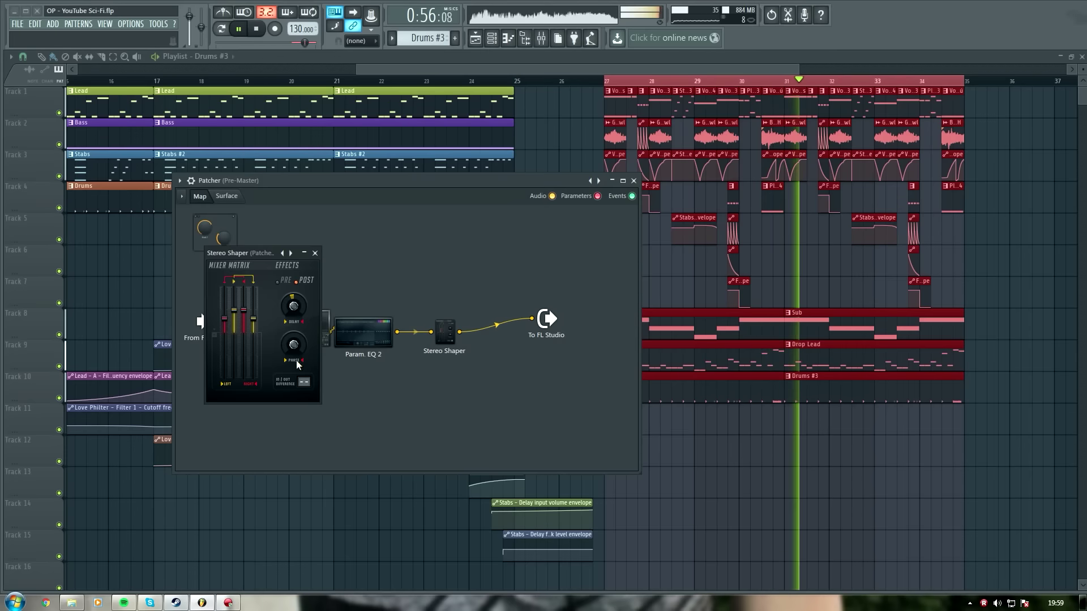
{"action": "left_click_drag", "start_coordinate": [300, 347], "coordinate": [300, 335]}
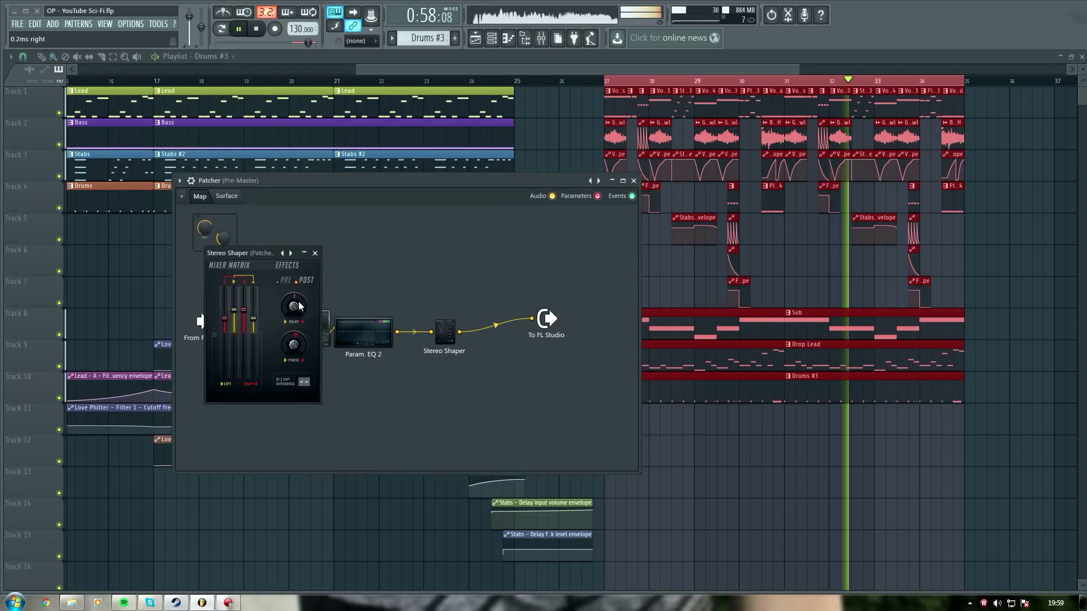
{"action": "left_click", "coordinate": [287, 282]}
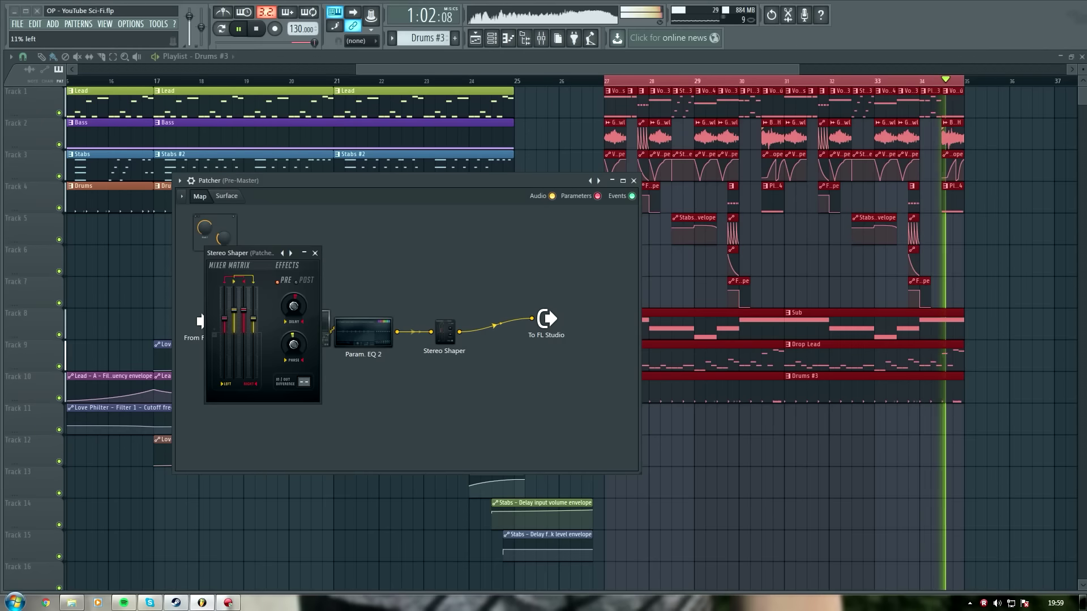
Step: Close Stereo Shaper and add Fruity Stereo Enhancer to the Patcher map between Stereo Shaper and the FL Studio output
{"action": "left_click", "coordinate": [315, 253]}
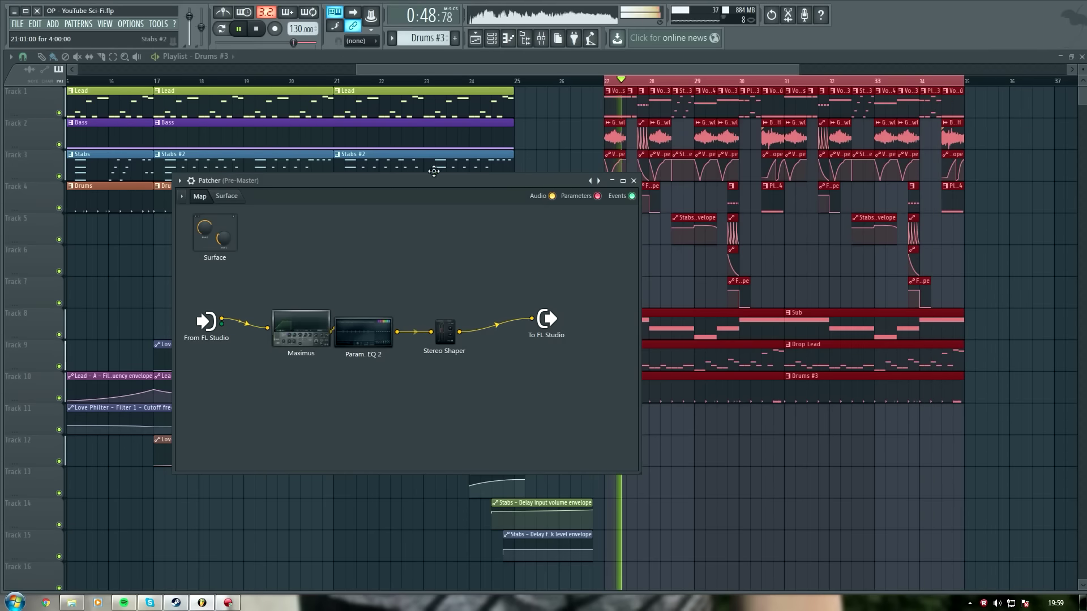
{"action": "right_click", "coordinate": [477, 303]}
{"action": "mouse_move", "coordinate": [538, 332]}
{"action": "left_click", "coordinate": [610, 356]}
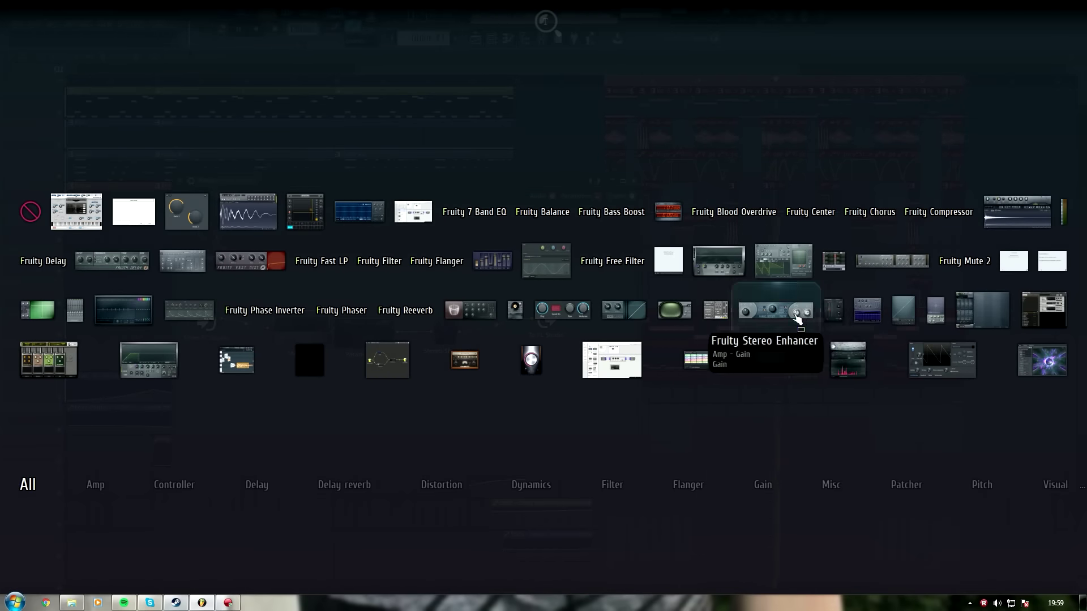
{"action": "left_click", "coordinate": [836, 310]}
{"action": "left_click_drag", "start_coordinate": [463, 331], "coordinate": [496, 392]}
{"action": "double_click", "coordinate": [496, 393]}
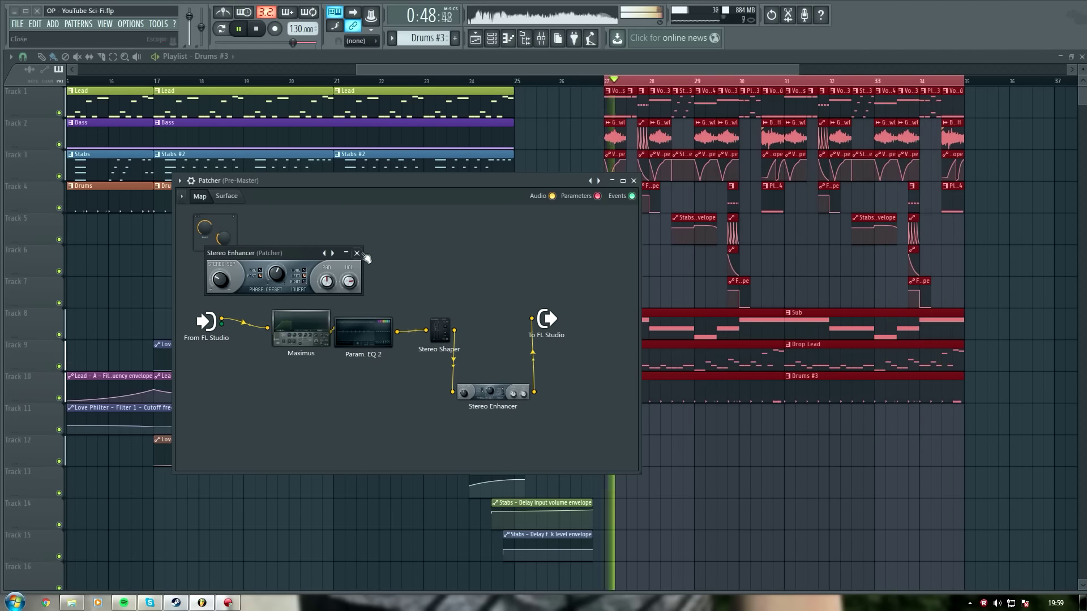
{"action": "key", "text": "Escape"}
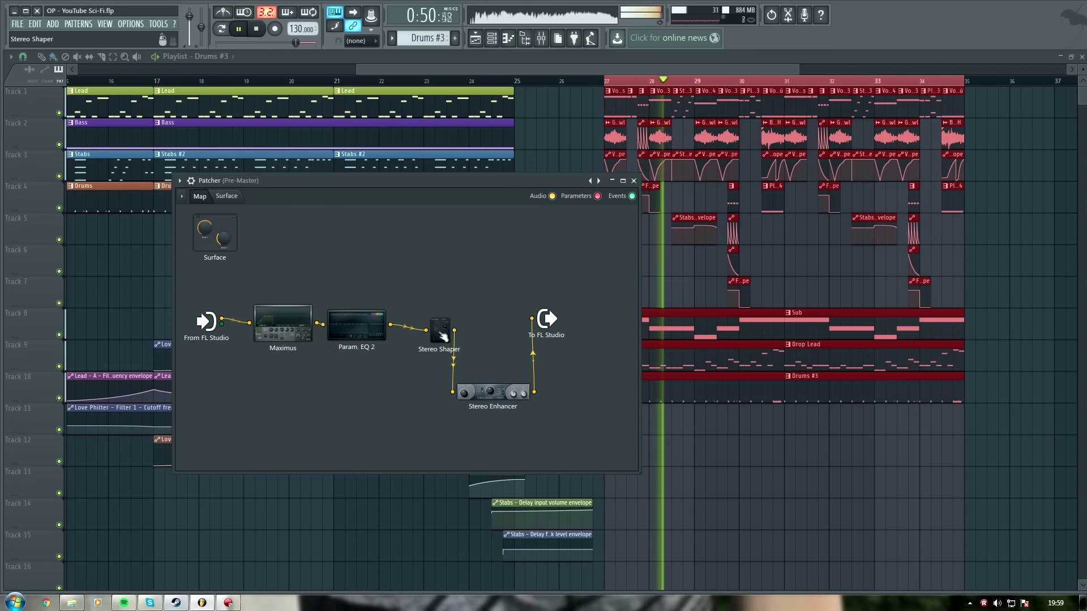
Step: Rearrange the Patcher chain so Stereo Enhancer follows Param. EQ 2 and Stereo Shaper sits between it and the FL Studio output
{"action": "left_click_drag", "start_coordinate": [545, 322], "coordinate": [591, 326]}
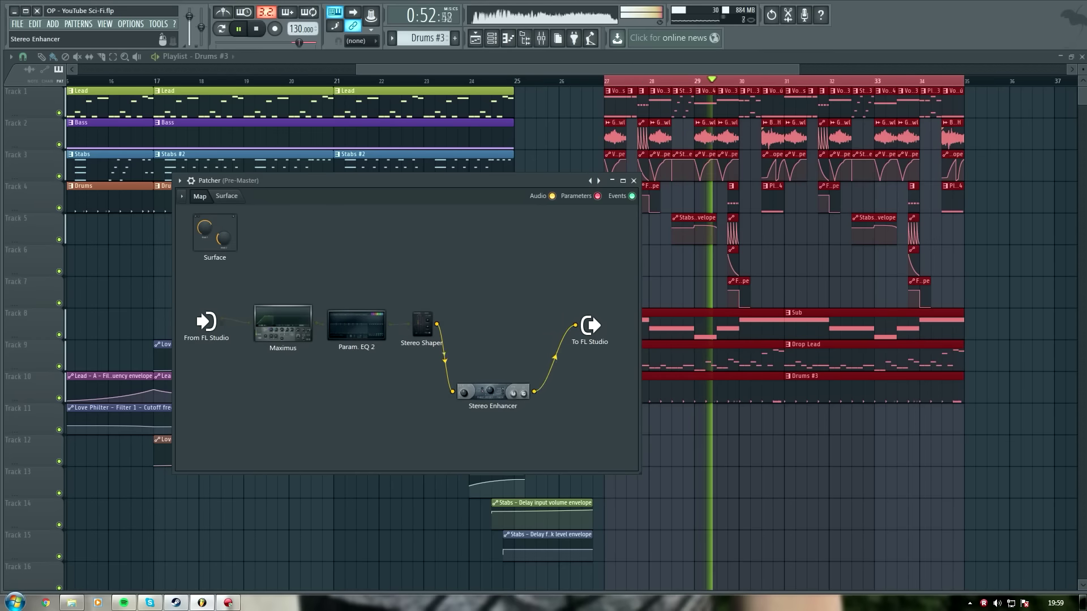
{"action": "left_click_drag", "start_coordinate": [493, 392], "coordinate": [508, 329]}
{"action": "right_click", "coordinate": [419, 322]}
{"action": "left_click", "coordinate": [447, 355]}
{"action": "left_click_drag", "start_coordinate": [423, 323], "coordinate": [468, 328]}
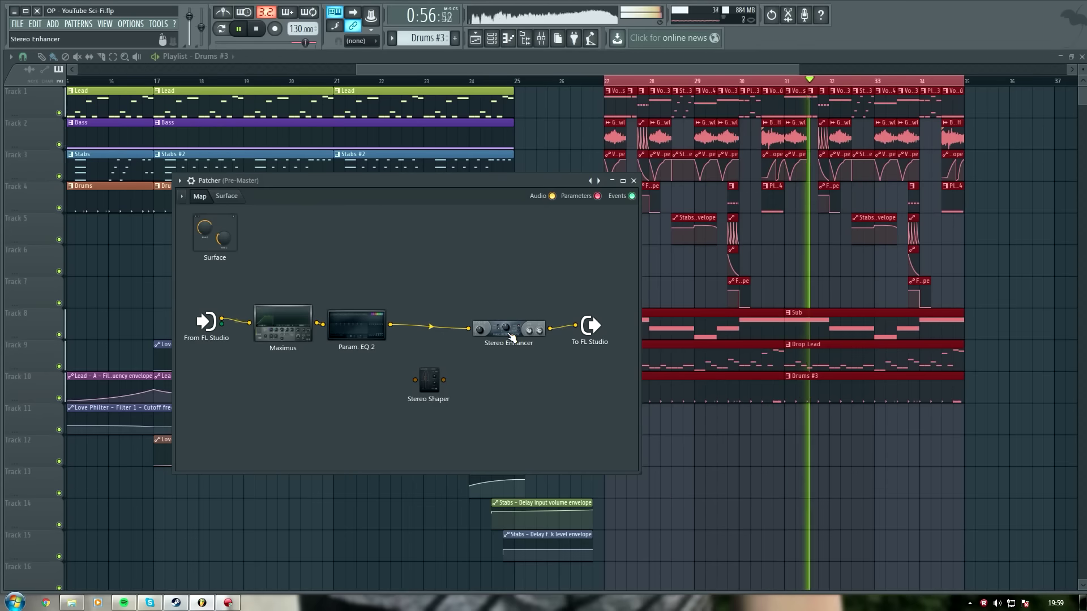
{"action": "left_click_drag", "start_coordinate": [494, 338], "coordinate": [576, 325]}
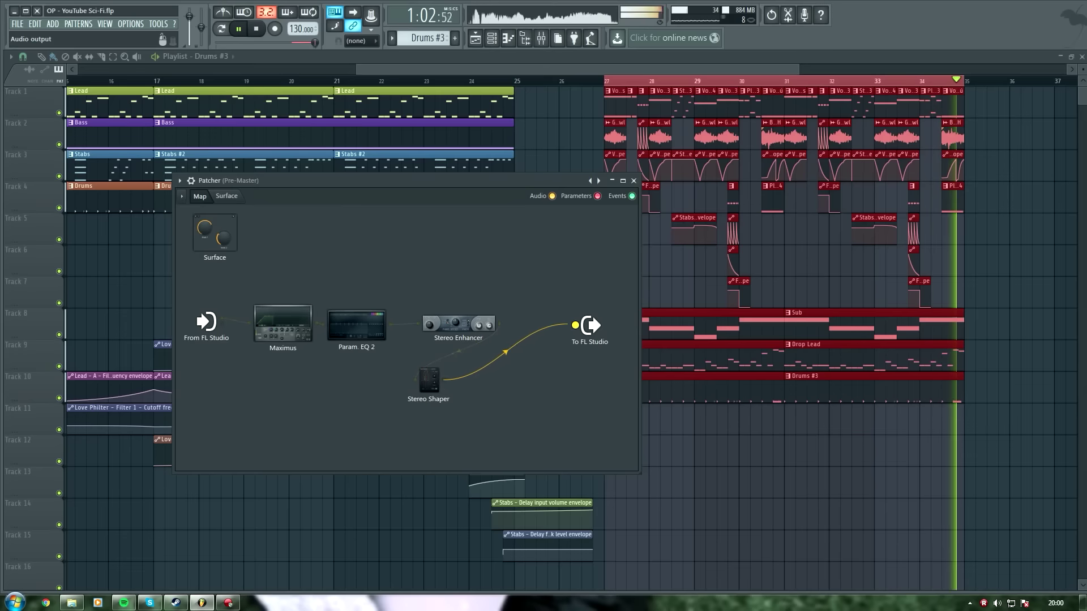
Step: Delete Stereo Shaper from the Patcher map and wire Stereo Enhancer directly to the FL Studio output
{"action": "double_click", "coordinate": [532, 328]}
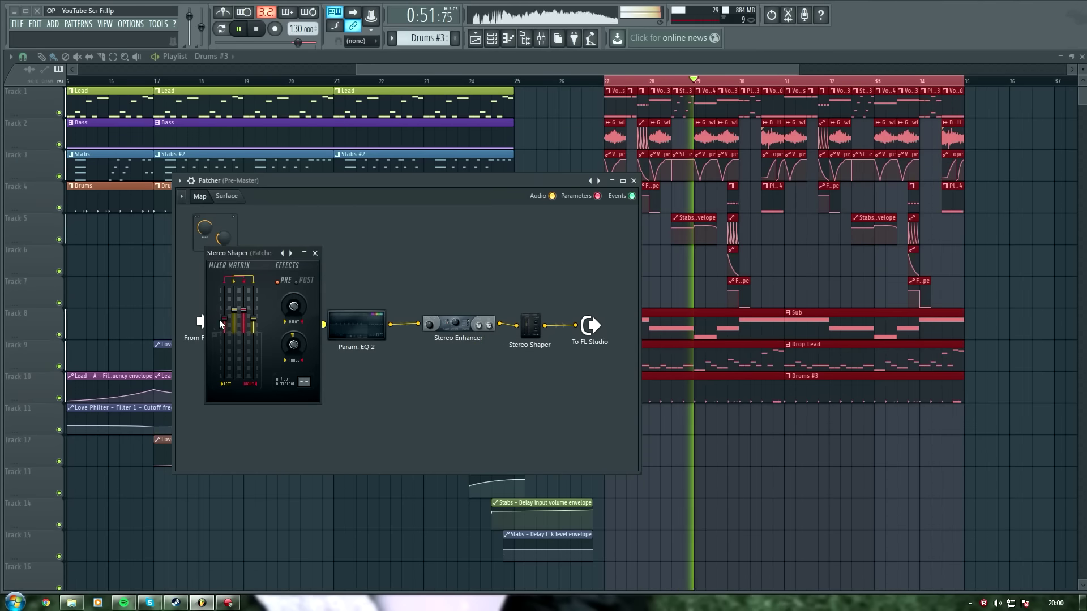
{"action": "left_click_drag", "start_coordinate": [225, 319], "coordinate": [256, 327]}
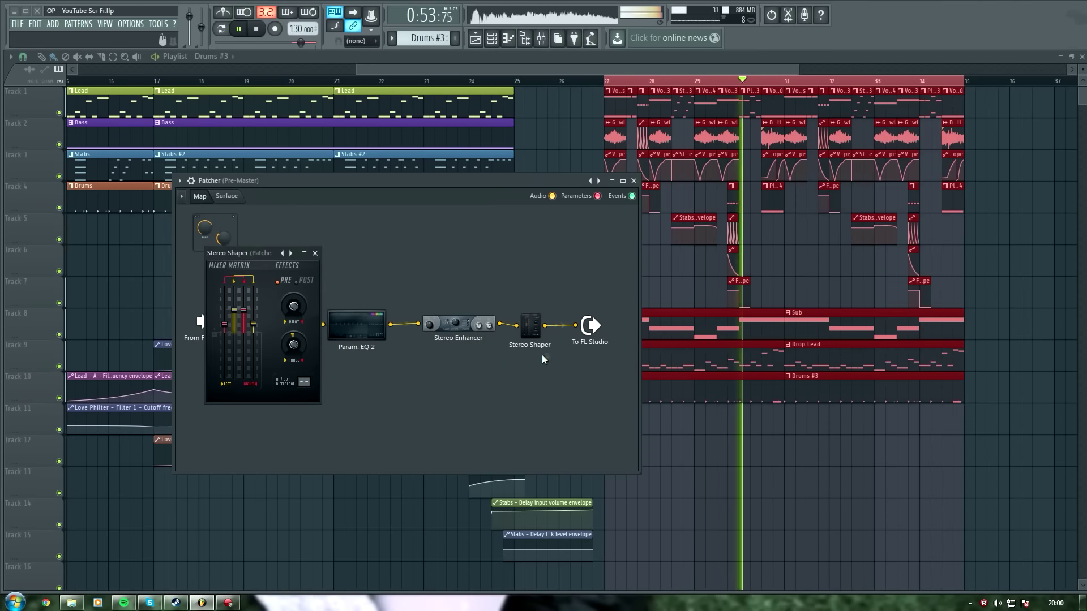
{"action": "right_click", "coordinate": [532, 325]}
{"action": "left_click", "coordinate": [558, 367]}
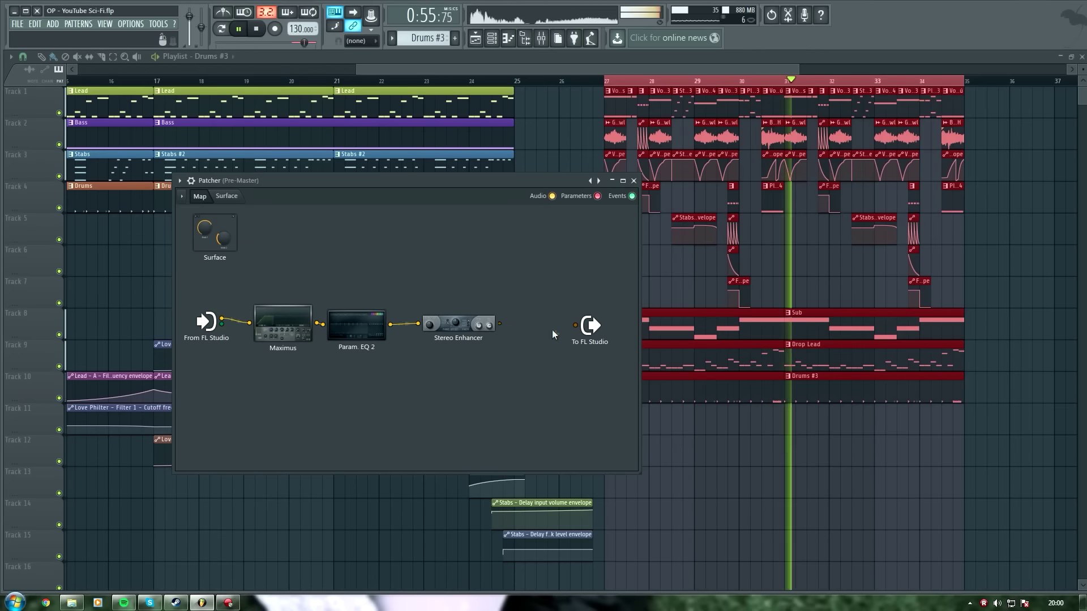
{"action": "left_click_drag", "start_coordinate": [500, 324], "coordinate": [576, 325]}
{"action": "left_click", "coordinate": [484, 325]}
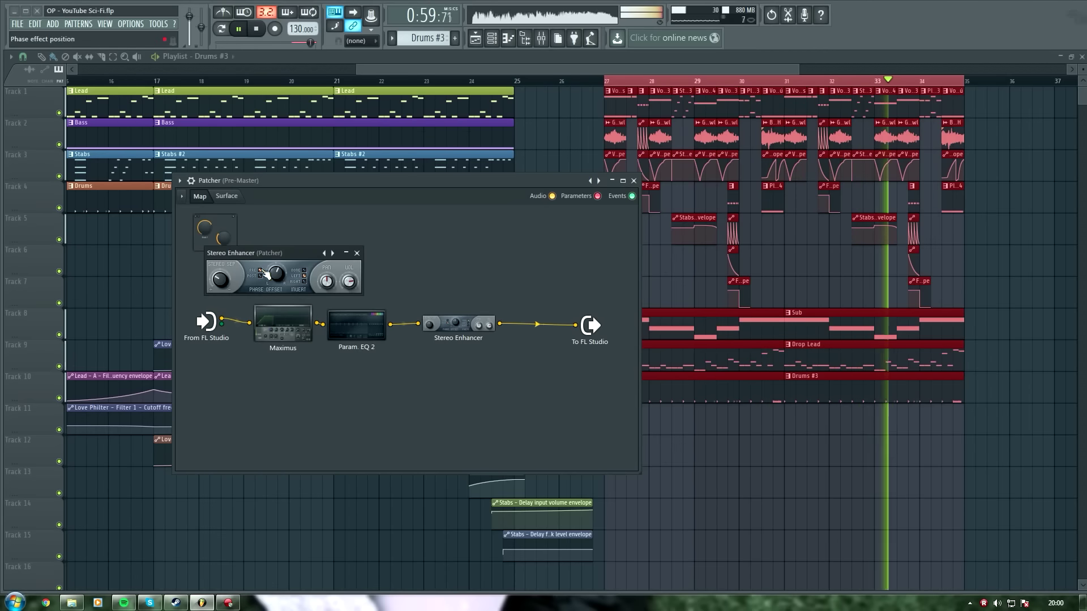
{"action": "left_click", "coordinate": [357, 253]}
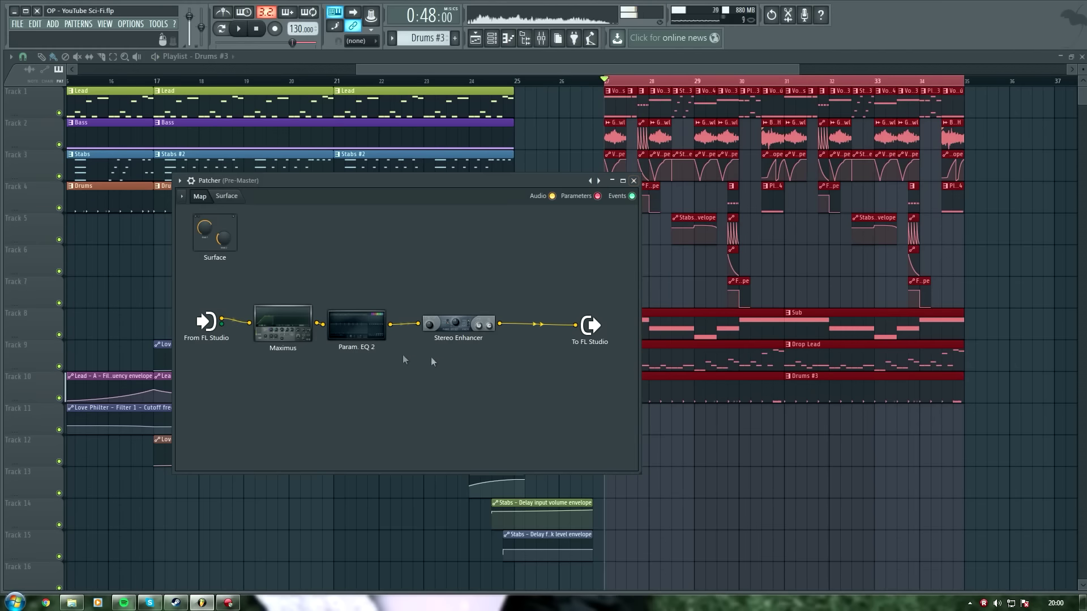
Step: Add Fruity Limiter to the Patcher map below the existing effect chain and close its window
{"action": "right_click", "coordinate": [322, 394]}
{"action": "mouse_move", "coordinate": [365, 408]}
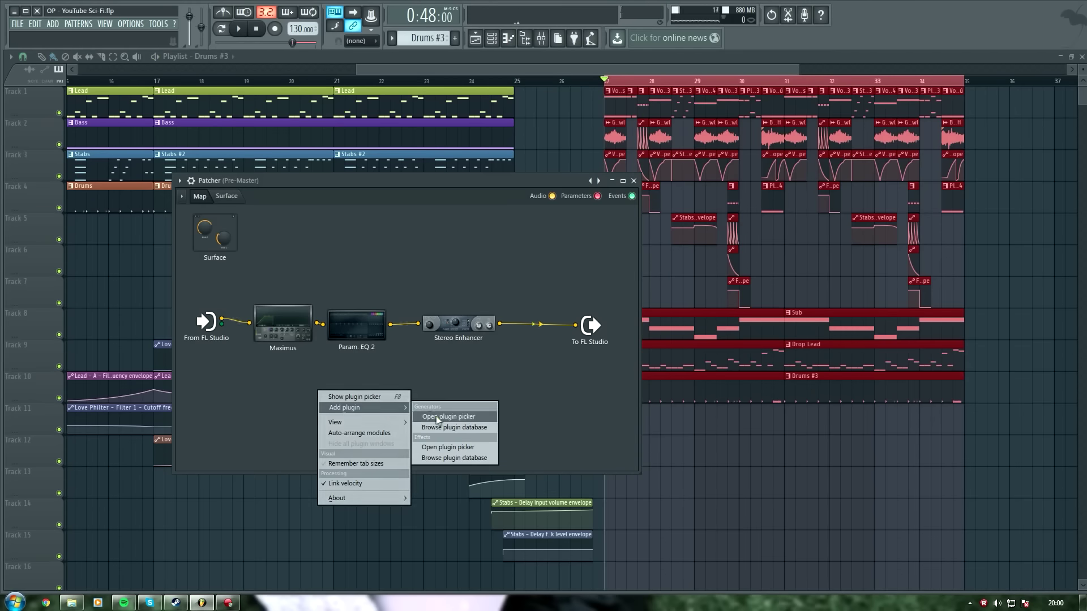
{"action": "left_click", "coordinate": [457, 447]}
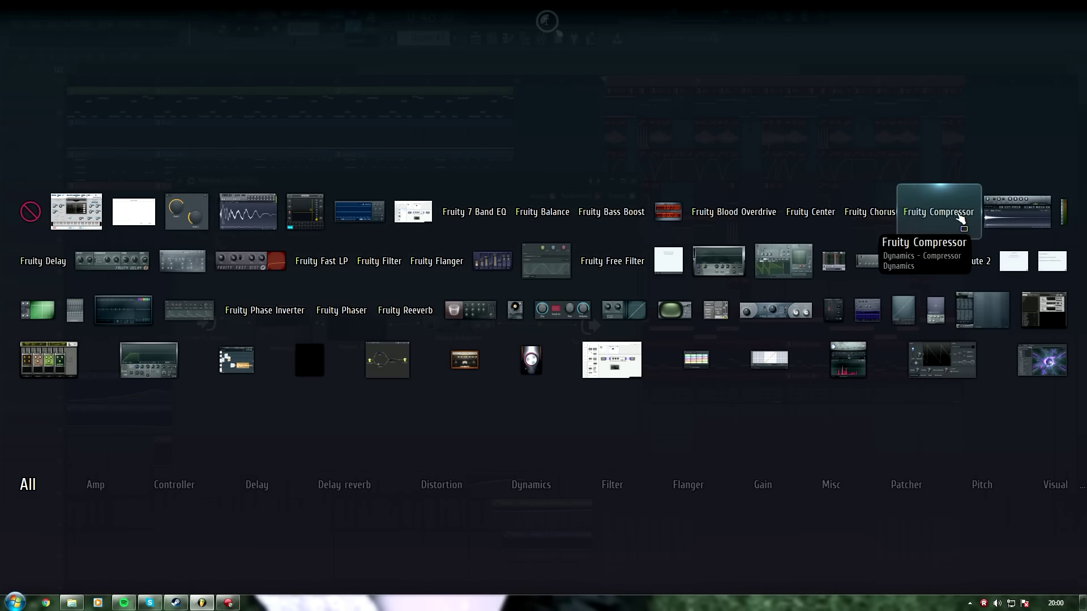
{"action": "left_click", "coordinate": [719, 263]}
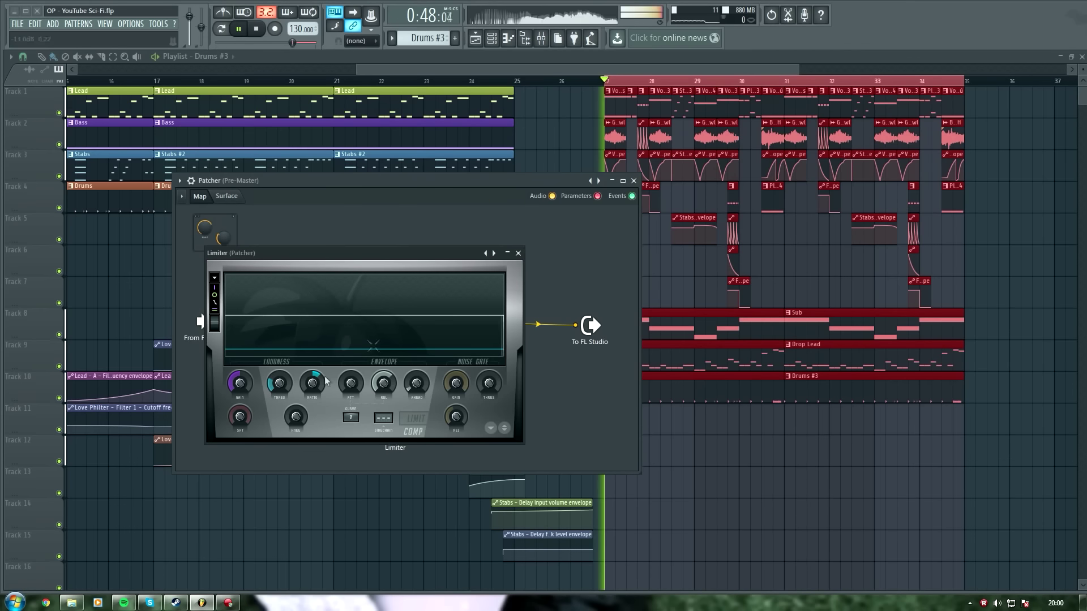
{"action": "left_click", "coordinate": [518, 253]}
Step: Wire the Limiter to the FL Studio output as a parallel branch, and shift the main chain's three effects closer to the output
{"action": "left_click_drag", "start_coordinate": [428, 426], "coordinate": [576, 325]}
{"action": "left_click_drag", "start_coordinate": [450, 326], "coordinate": [465, 324]}
{"action": "left_click_drag", "start_coordinate": [369, 329], "coordinate": [406, 329]}
{"action": "left_click_drag", "start_coordinate": [288, 328], "coordinate": [317, 325]}
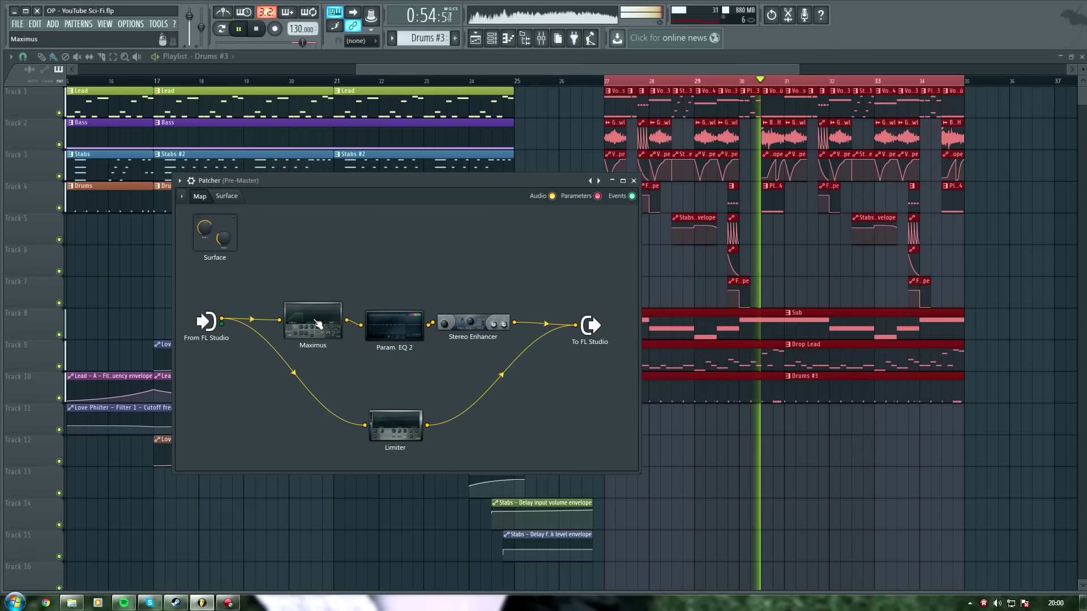
{"action": "key", "text": "space"}
Step: Lower the Limiter's compression threshold and set its ratio to 4.1:1
{"action": "left_click", "coordinate": [408, 431]}
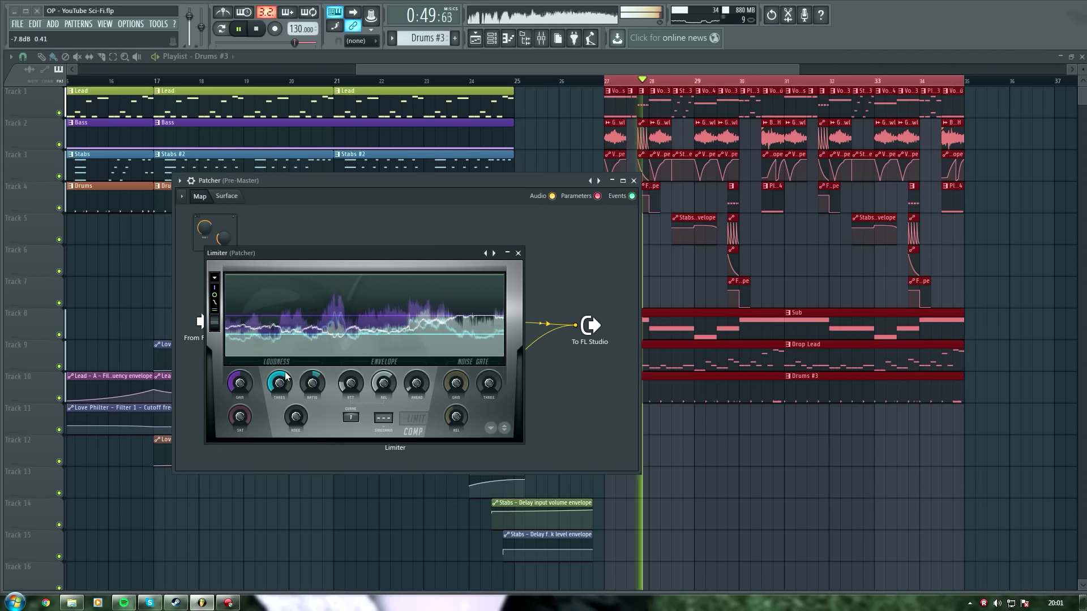
{"action": "left_click_drag", "start_coordinate": [285, 377], "coordinate": [284, 413]}
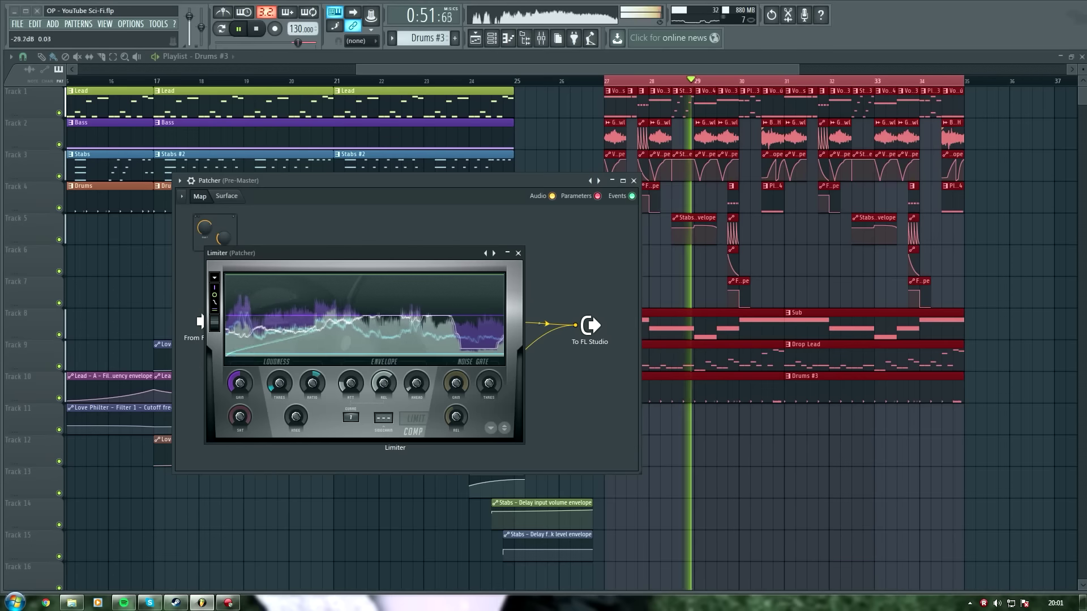
{"action": "left_click_drag", "start_coordinate": [310, 386], "coordinate": [311, 371]}
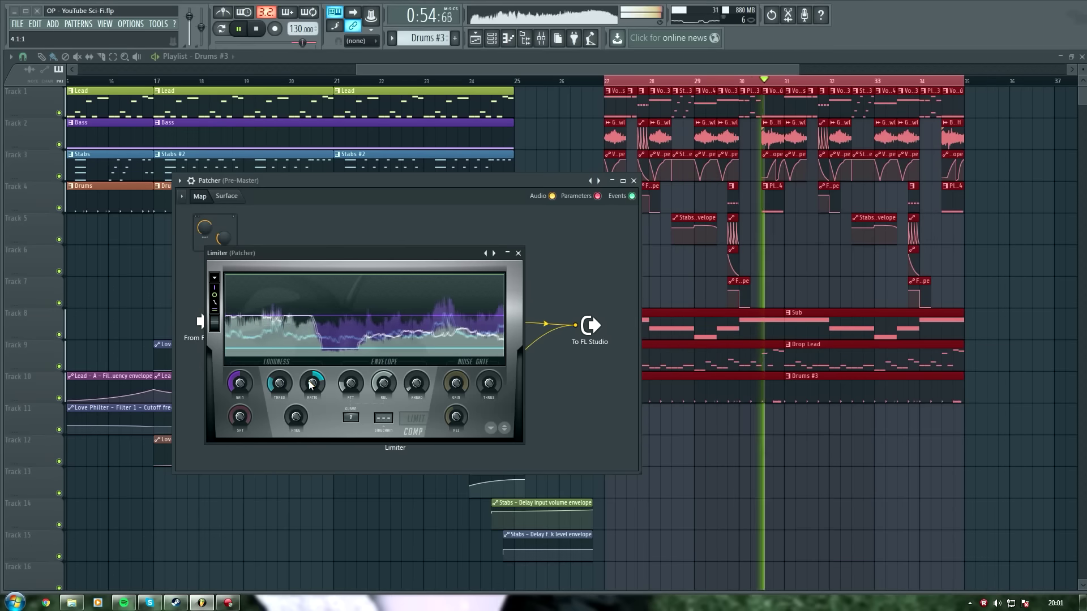
{"action": "left_click", "coordinate": [518, 253]}
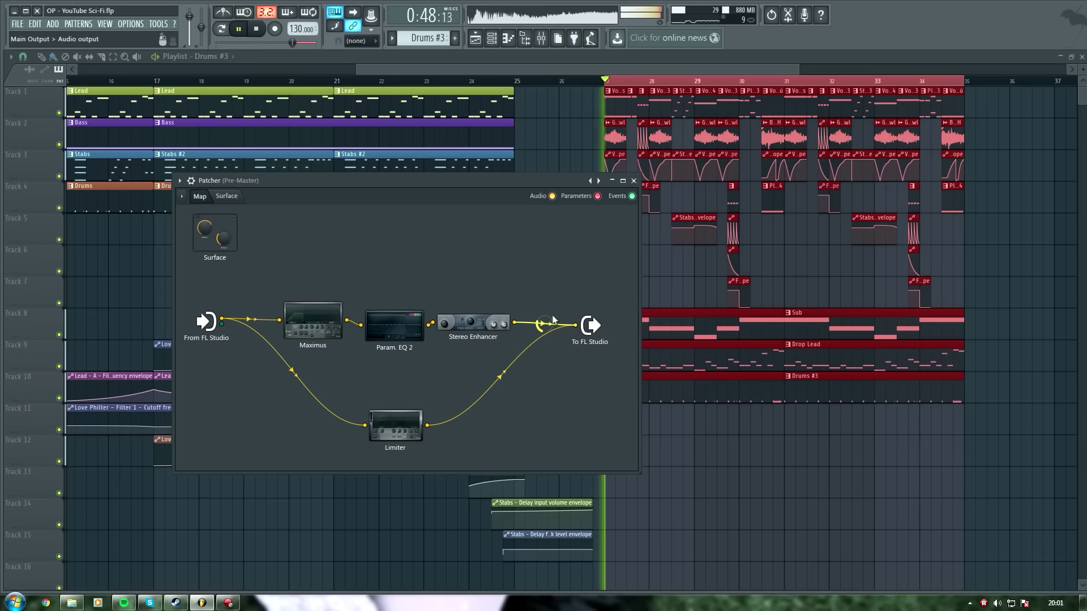
Step: Nudge the Limiter, Stereo Enhancer, Param. EQ 2 and Maximus into a neater layout in the Patcher map
{"action": "left_click_drag", "start_coordinate": [416, 432], "coordinate": [421, 429]}
{"action": "left_click_drag", "start_coordinate": [486, 327], "coordinate": [498, 326]}
{"action": "left_click_drag", "start_coordinate": [412, 329], "coordinate": [418, 326]}
{"action": "left_click_drag", "start_coordinate": [330, 326], "coordinate": [339, 329]}
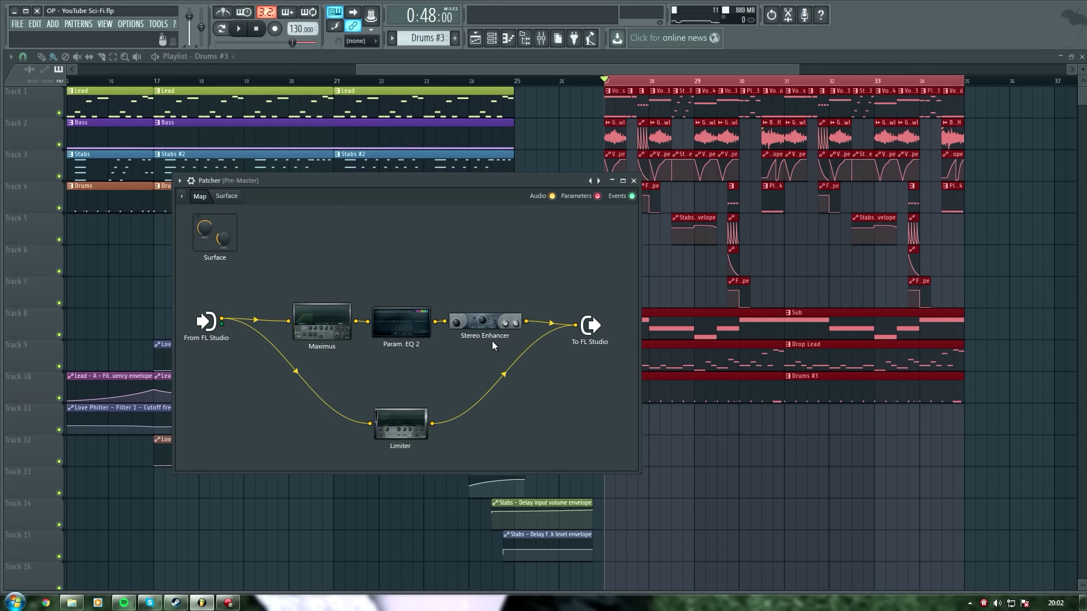
Step: Review the Pre-Master effect slots in the mixer and the Limiter's settings in Patcher
{"action": "key", "text": "F9"}
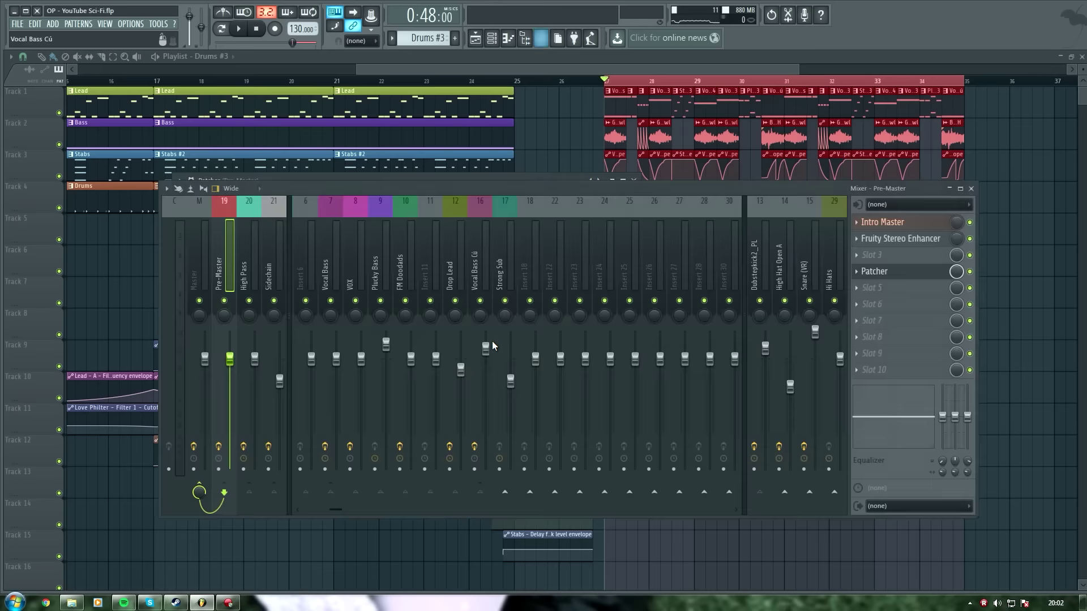
{"action": "key", "text": "F9"}
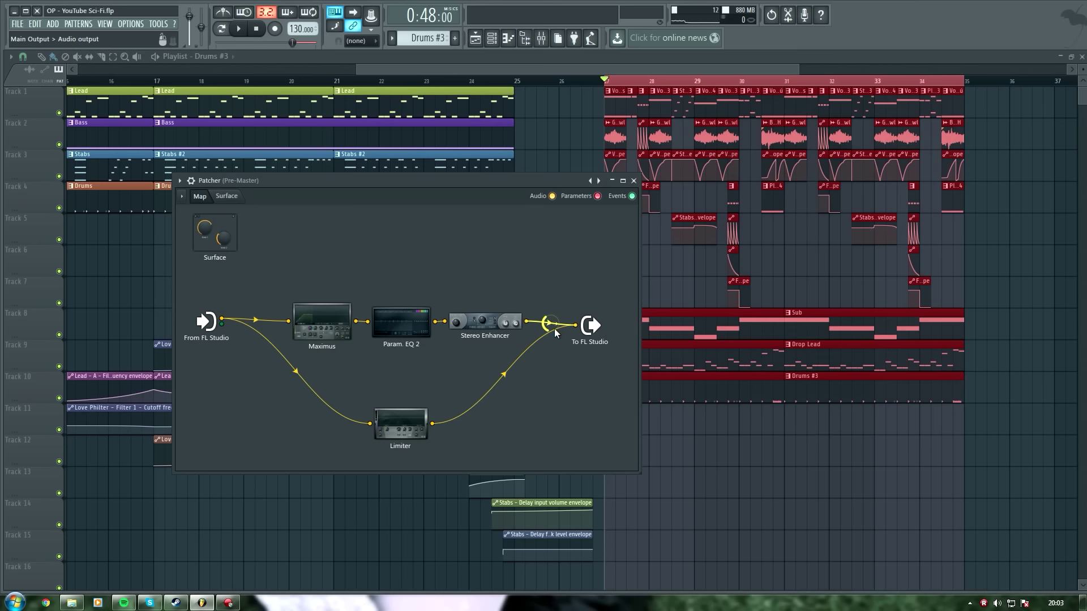
{"action": "double_click", "coordinate": [412, 430]}
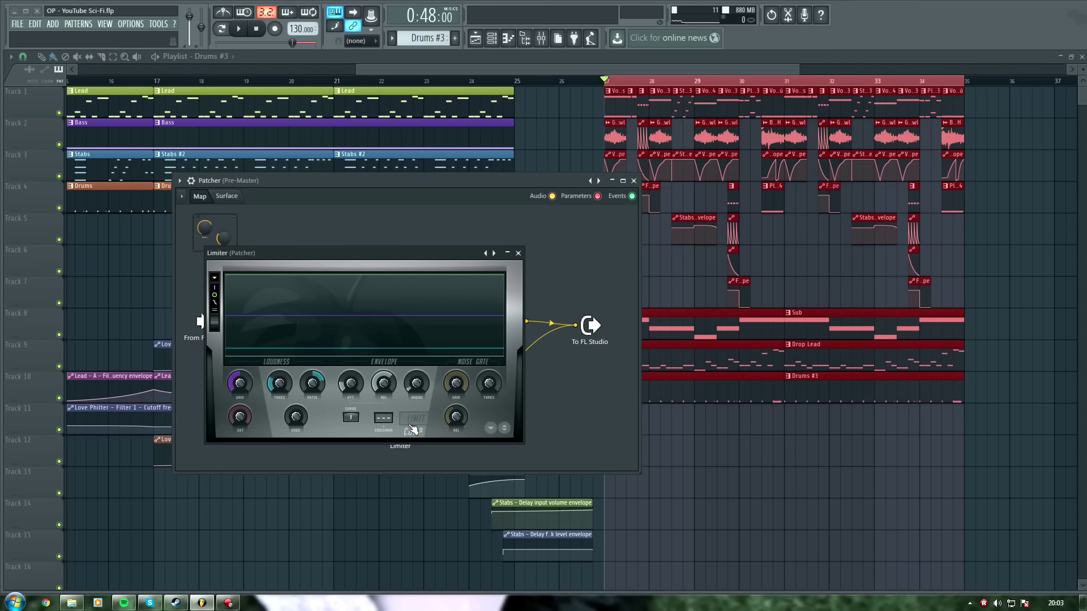
{"action": "left_click", "coordinate": [518, 253]}
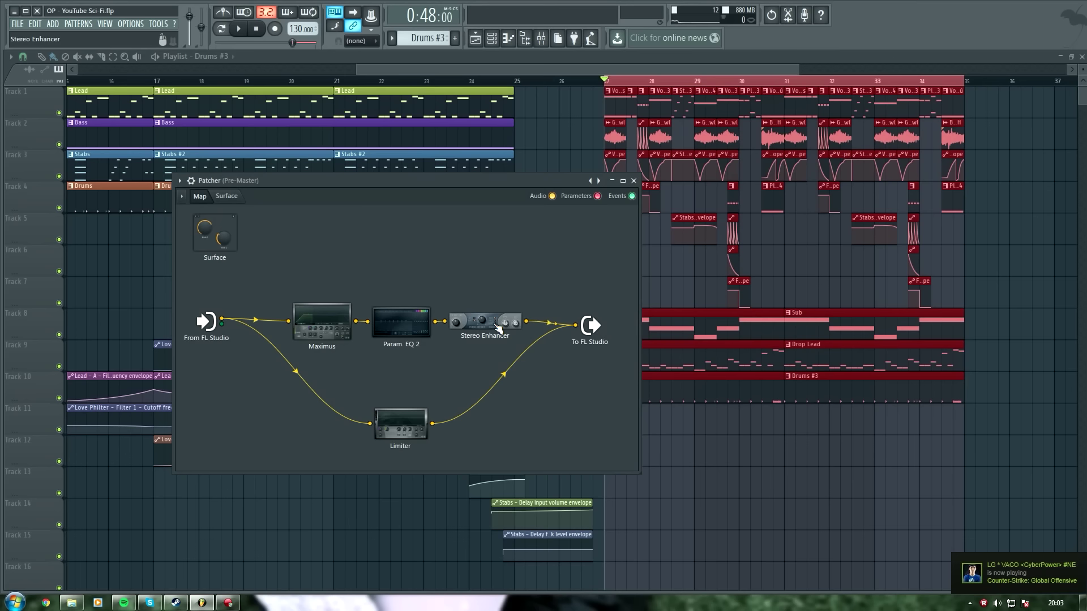
Step: Audition the parallel branches by turning down the Limiter and Stereo Enhancer outputs in turn while playing the drop
{"action": "left_click", "coordinate": [504, 373]}
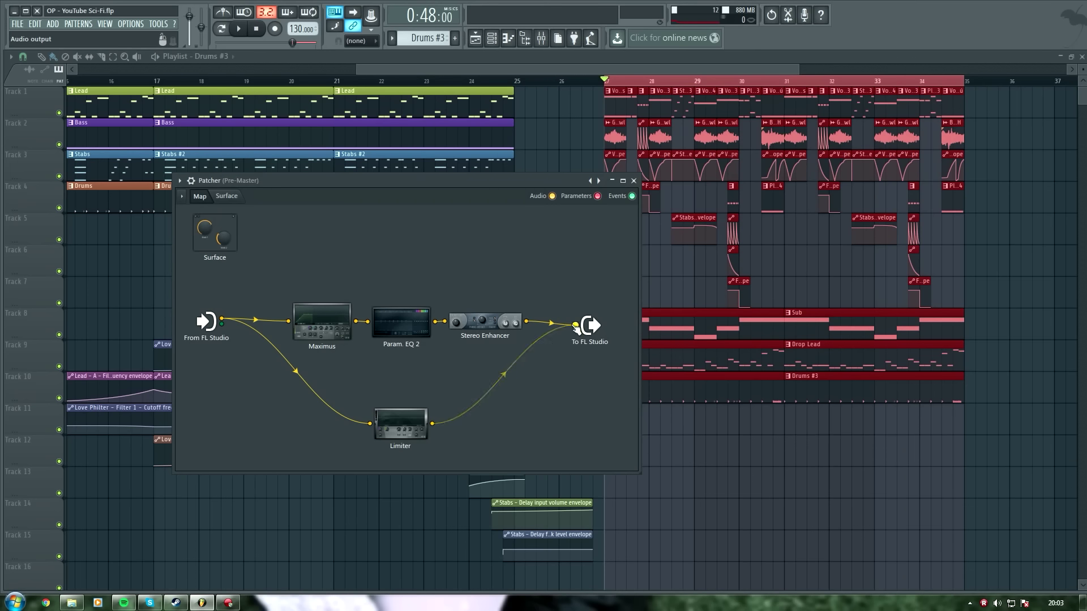
{"action": "key", "text": "space"}
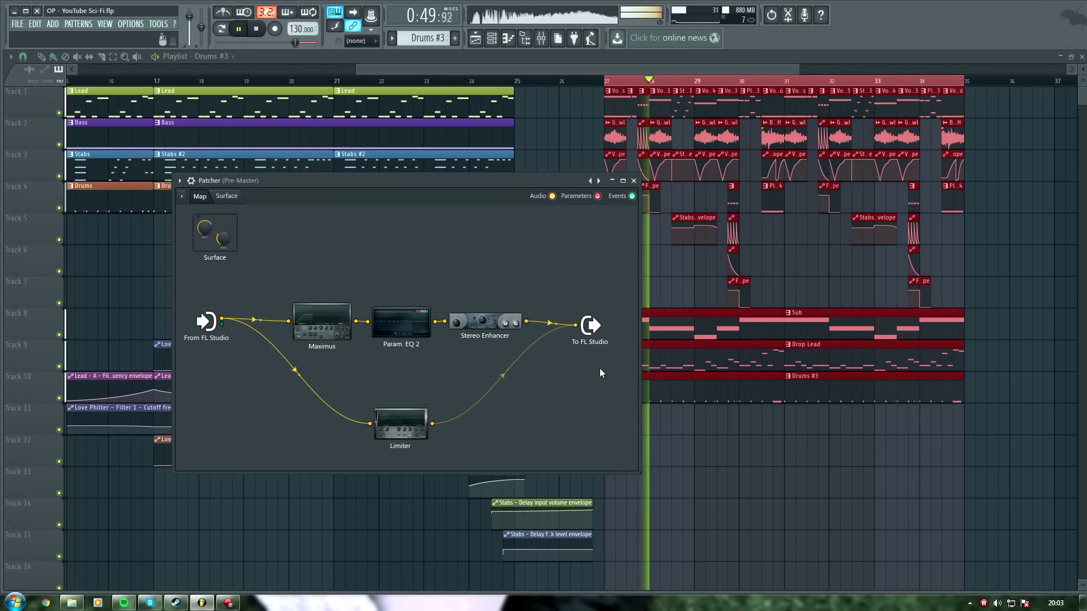
{"action": "key", "text": "space"}
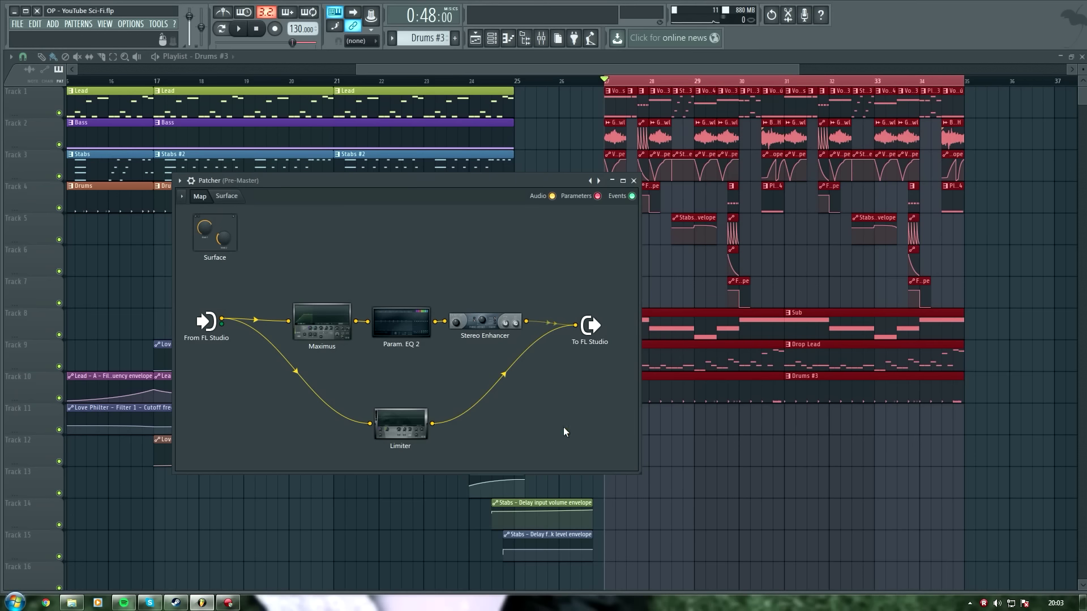
{"action": "key", "text": "space"}
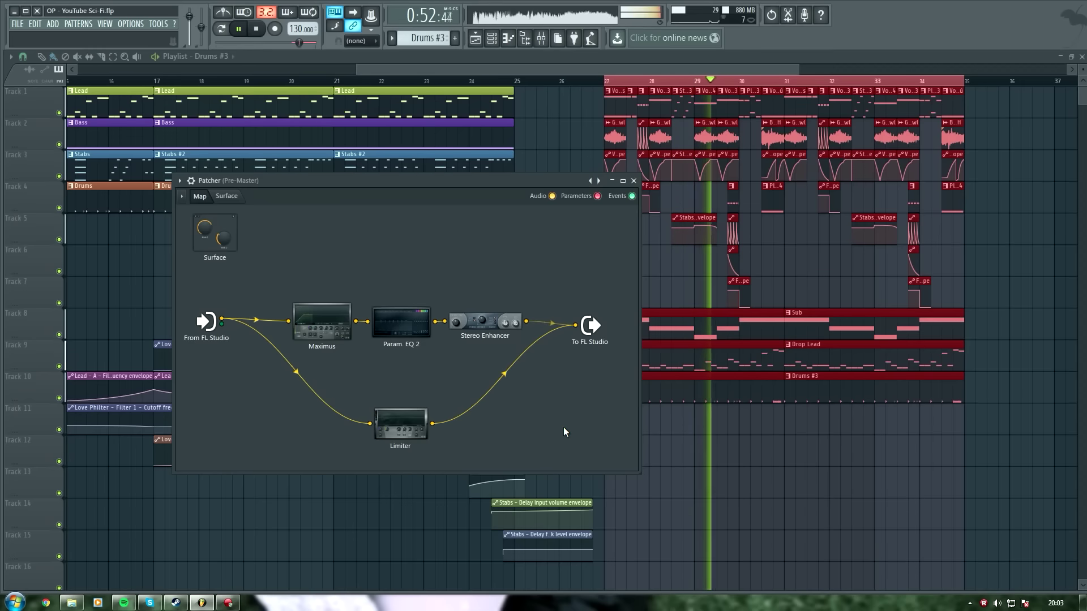
{"action": "key", "text": "space"}
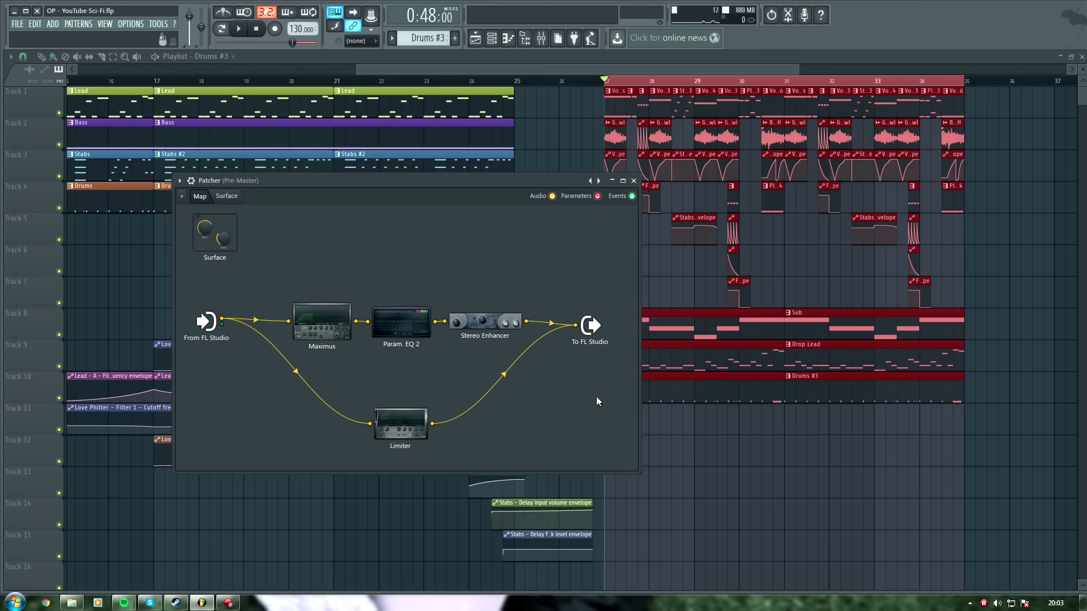
{"action": "key", "text": "space"}
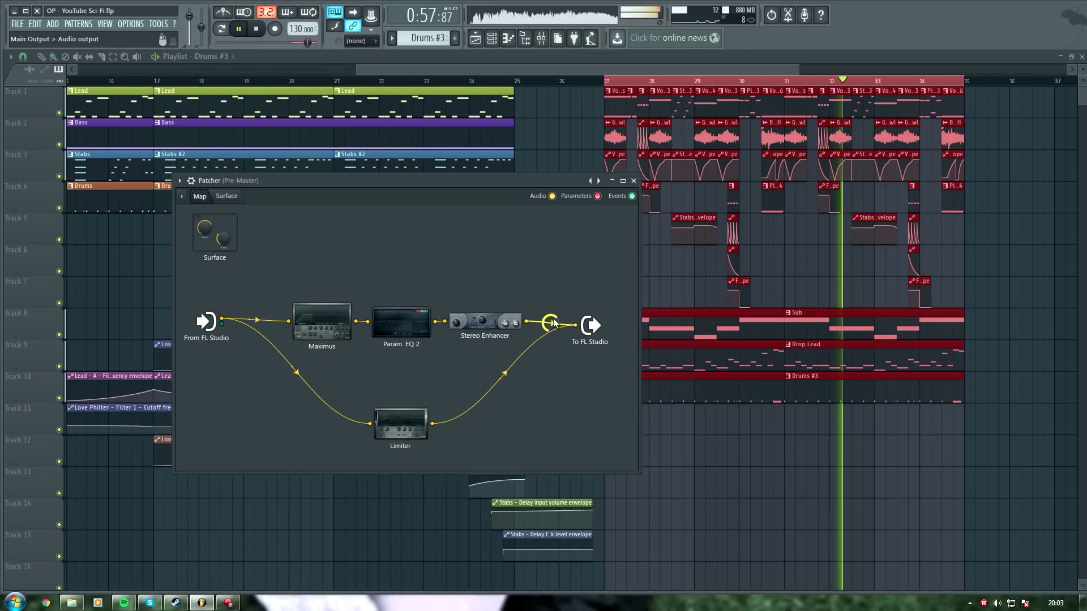
Step: Disconnect Stereo Enhancer from the Patcher chain and wire Param. EQ 2 straight to the FL Studio output
{"action": "left_click_drag", "start_coordinate": [489, 328], "coordinate": [506, 244]}
{"action": "right_click", "coordinate": [503, 241]}
{"action": "left_click", "coordinate": [524, 272]}
{"action": "left_click_drag", "start_coordinate": [434, 322], "coordinate": [575, 325]}
{"action": "key", "text": "space"}
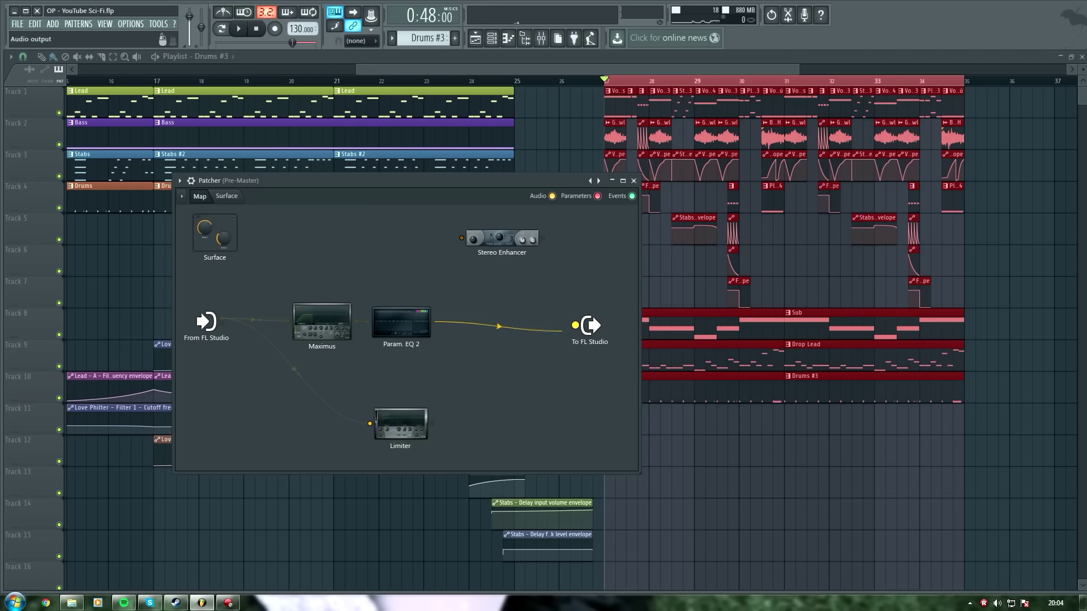
Step: Reinsert Stereo Enhancer between Param. EQ 2 and the FL Studio output, play the drop, and close Patcher
{"action": "left_click_drag", "start_coordinate": [520, 240], "coordinate": [575, 325]}
{"action": "double_click", "coordinate": [514, 323]}
{"action": "key", "text": "space"}
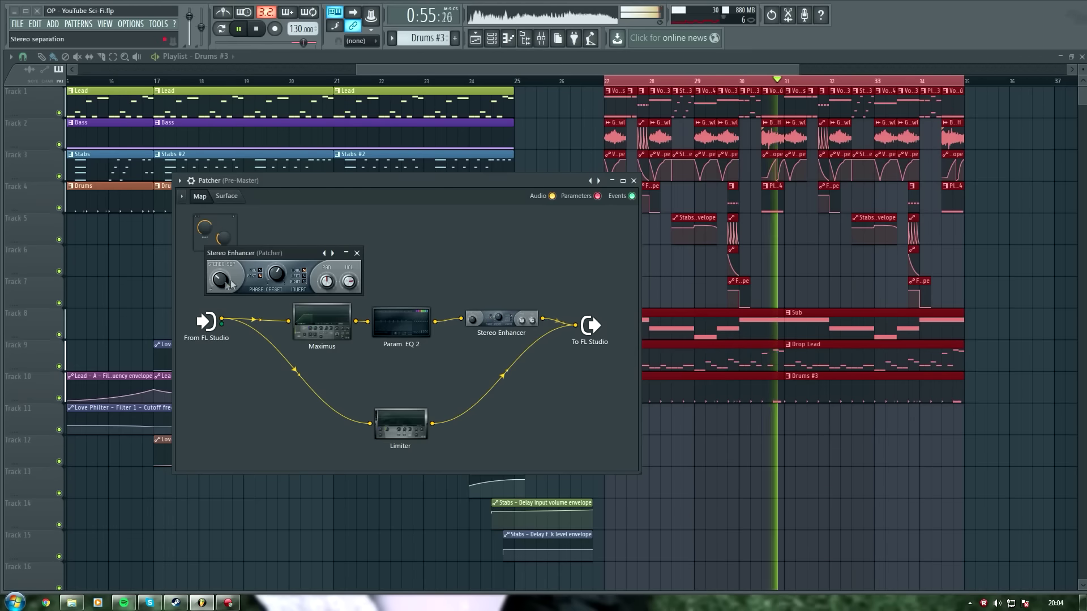
{"action": "left_click", "coordinate": [357, 253]}
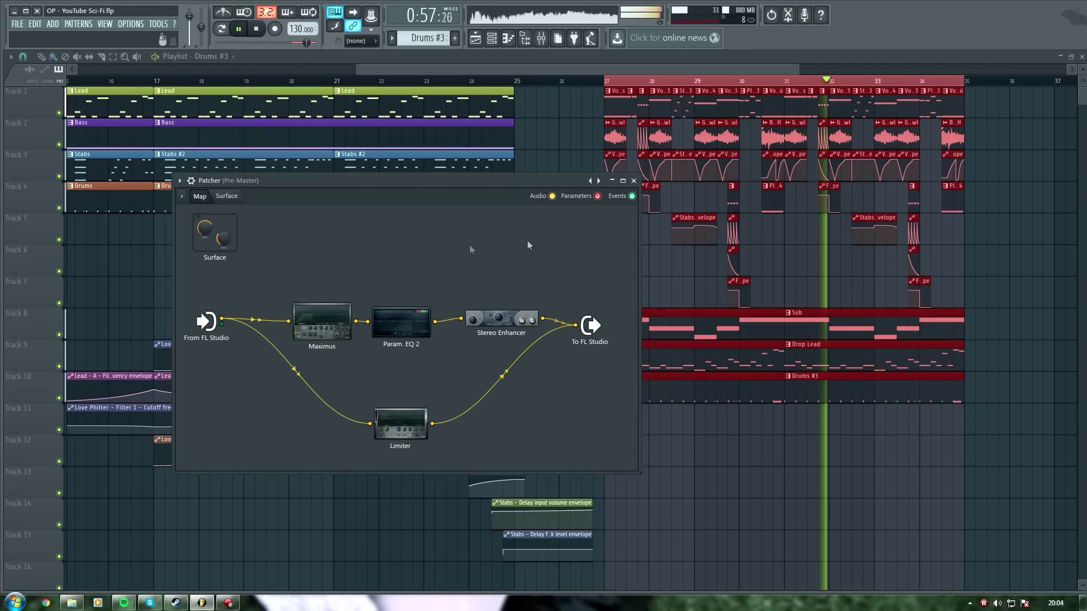
{"action": "left_click", "coordinate": [634, 180]}
{"action": "key", "text": "space"}
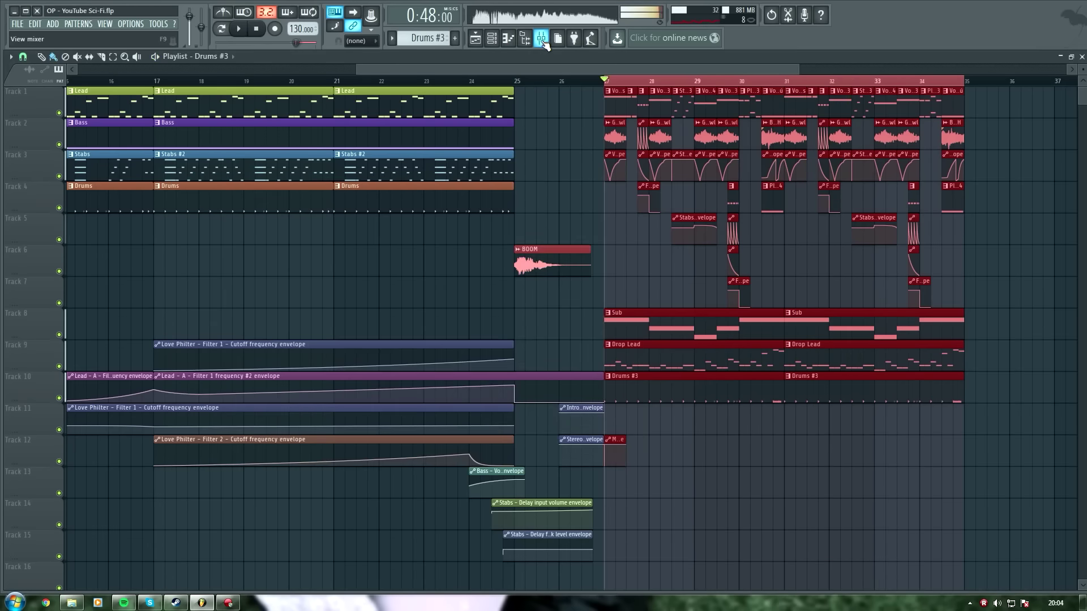
Step: Open the mixer, locate the Vocal Bass track and review its Vocodex effect while playing the drop
{"action": "left_click", "coordinate": [543, 39]}
{"action": "left_click", "coordinate": [481, 252]}
{"action": "left_click", "coordinate": [456, 249]}
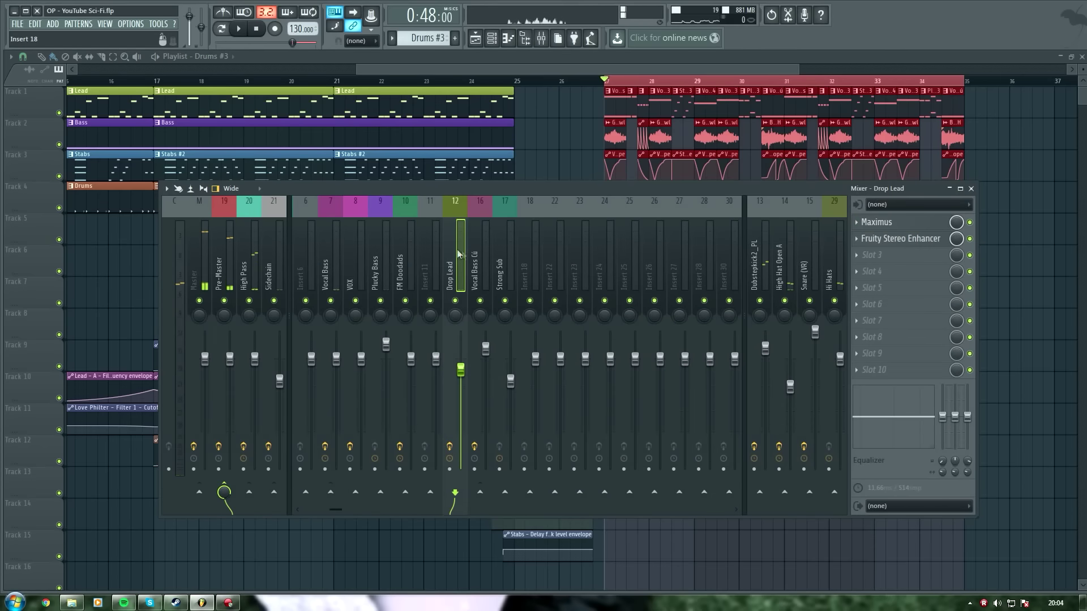
{"action": "left_click_drag", "start_coordinate": [458, 249], "coordinate": [459, 227]}
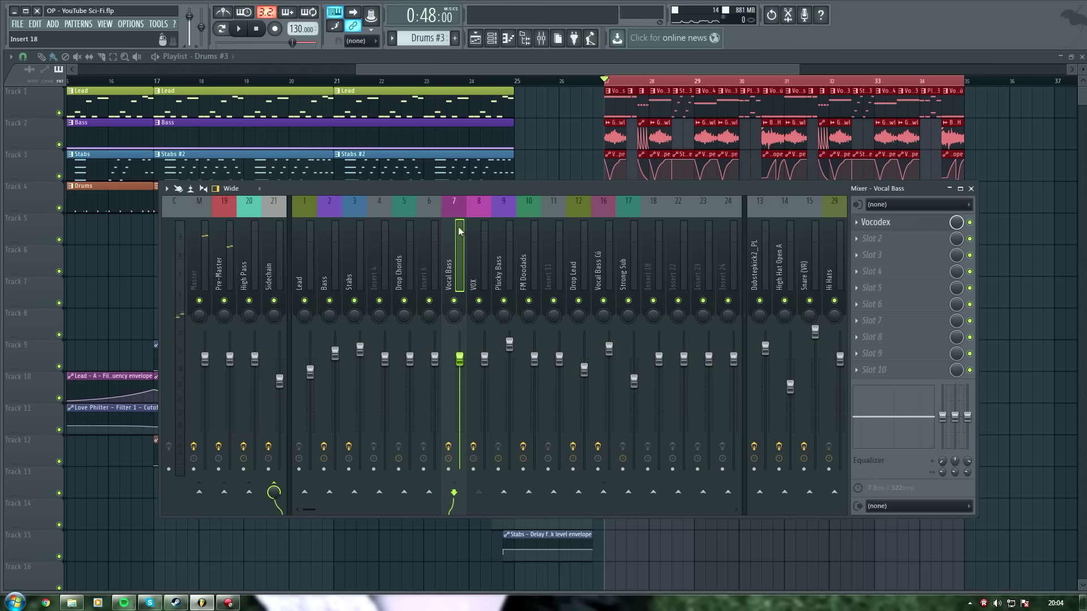
{"action": "key", "text": "space"}
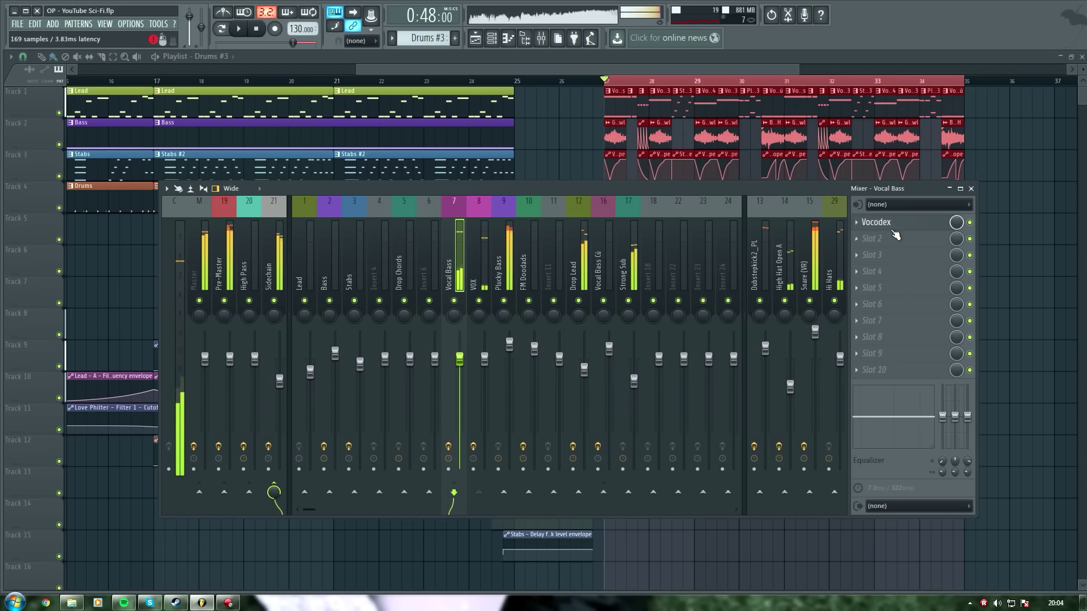
{"action": "left_click", "coordinate": [875, 238]}
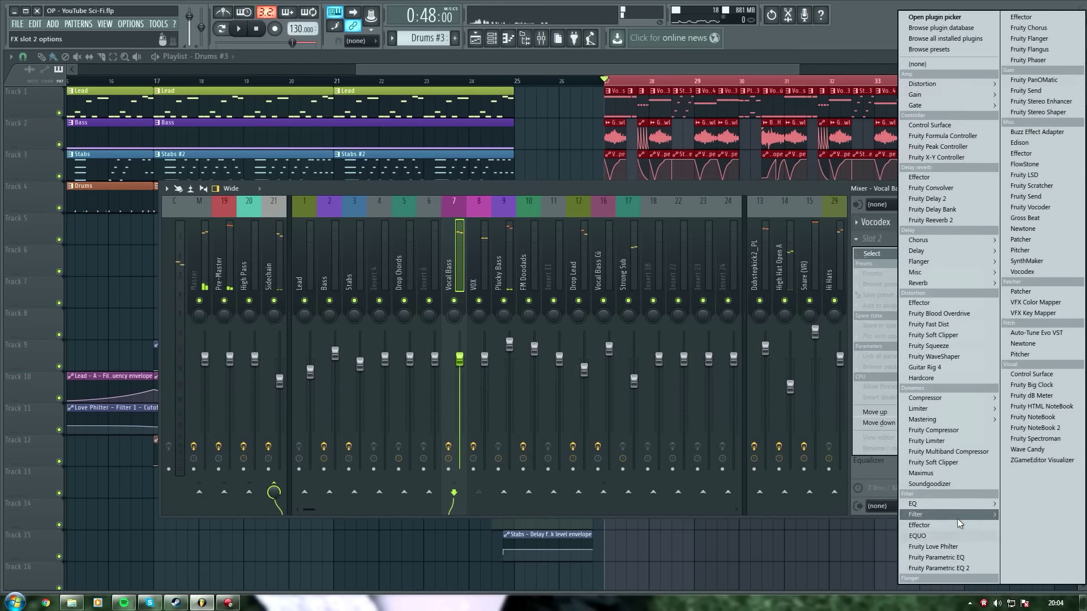
{"action": "left_click", "coordinate": [881, 221]}
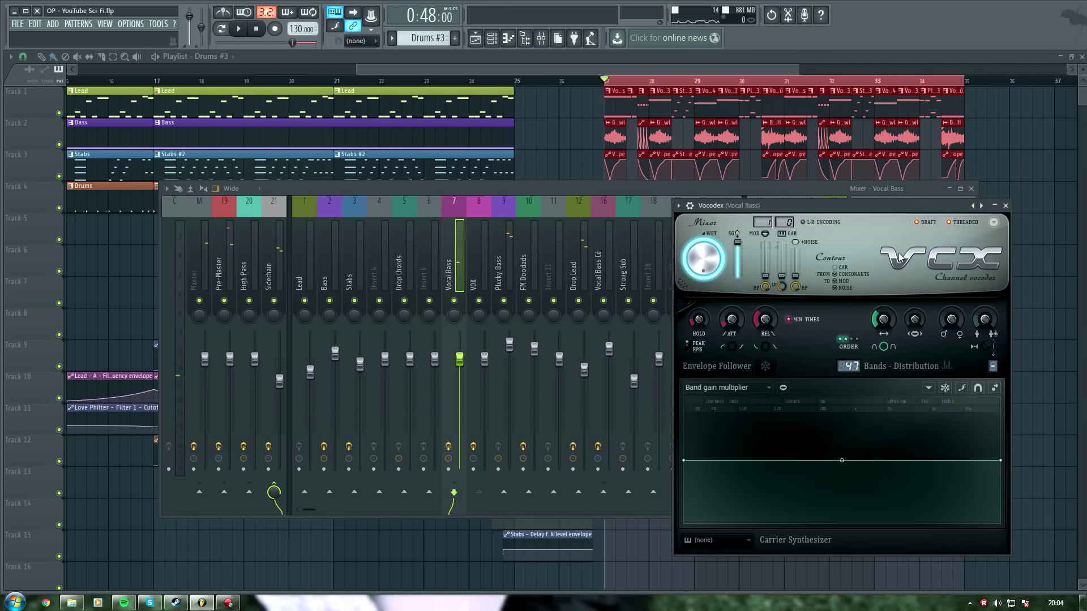
{"action": "left_click", "coordinate": [1006, 205]}
Step: Add Maximus to the empty second effect slot of the Vocal Bass track
{"action": "left_click", "coordinate": [870, 237]}
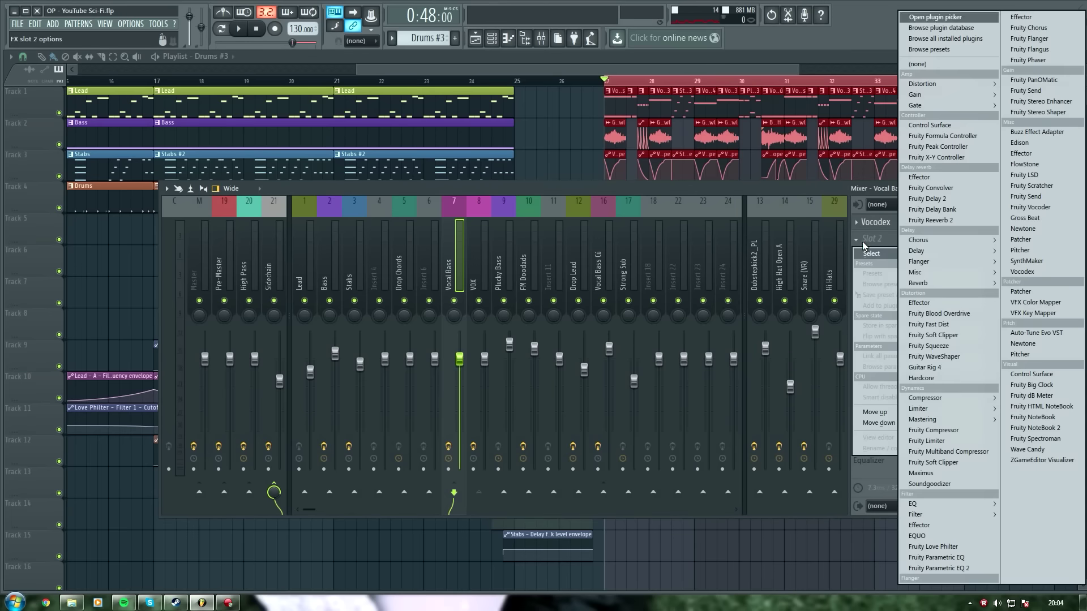
{"action": "mouse_move", "coordinate": [953, 425]}
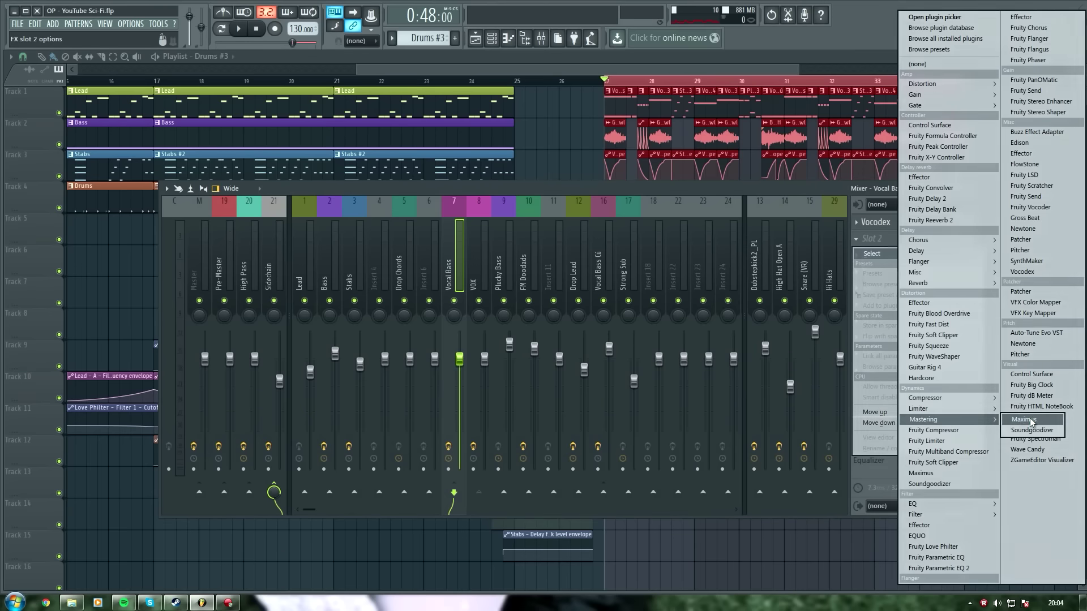
{"action": "left_click", "coordinate": [1033, 420]}
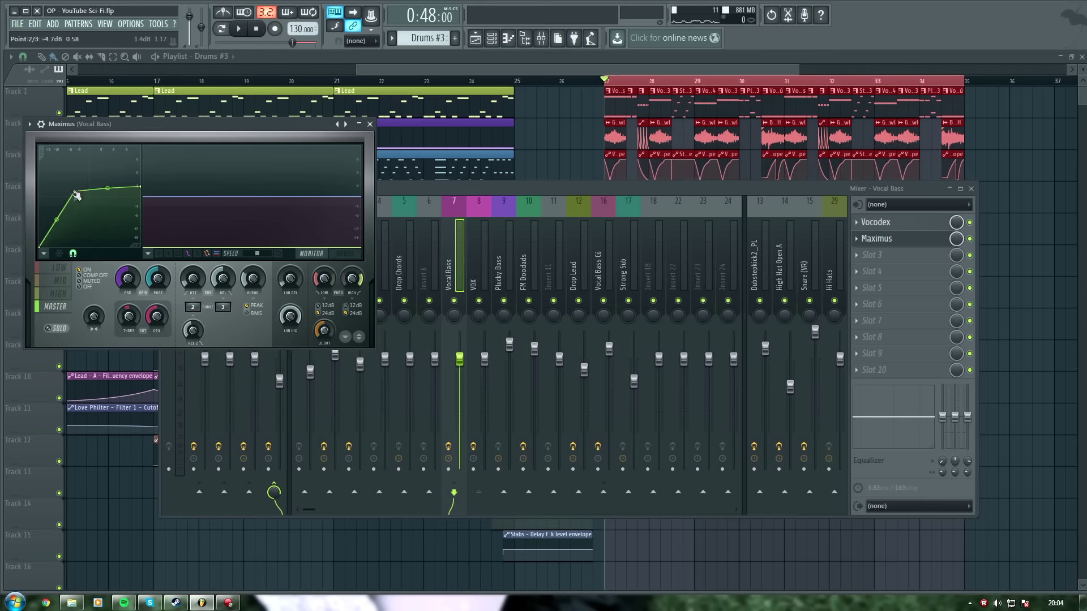
Step: Lower the knee of the master compression curve in Vocal Bass's Maximus while playing the drop, and close the plugin
{"action": "key", "text": "space"}
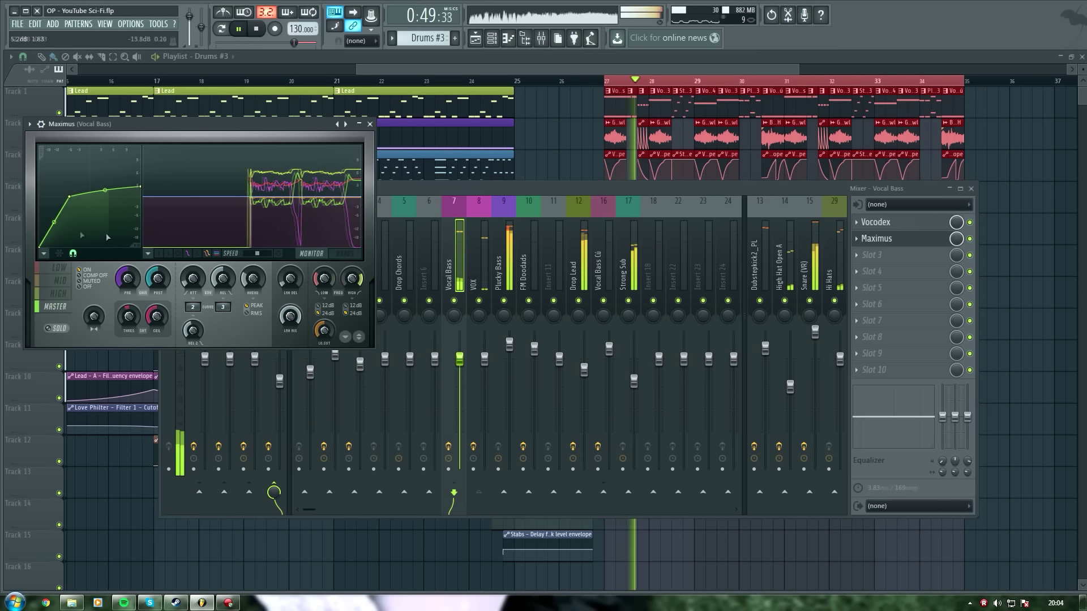
{"action": "mouse_move", "coordinate": [54, 222]}
{"action": "left_mouse_down"}
{"action": "mouse_move", "coordinate": [53, 209]}
{"action": "mouse_move", "coordinate": [53, 220]}
{"action": "left_mouse_up"}
{"action": "key", "text": "space"}
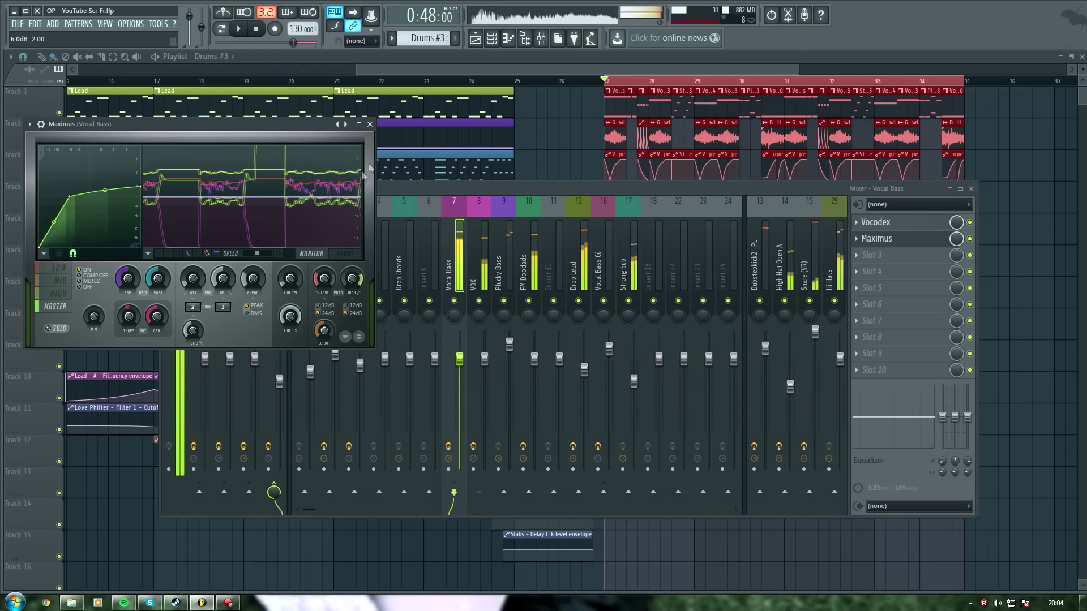
{"action": "left_click", "coordinate": [370, 124]}
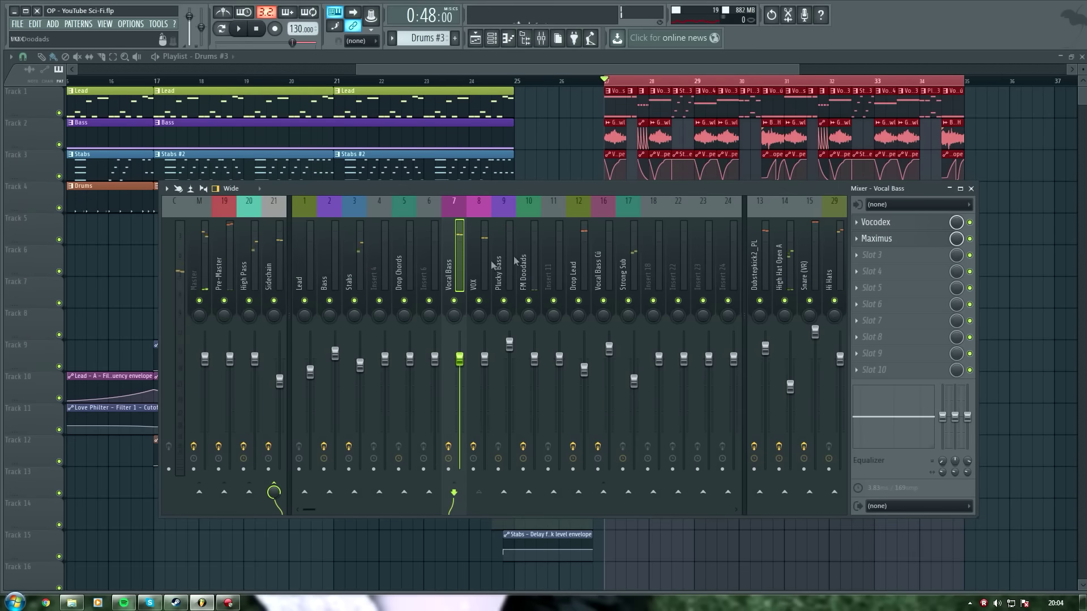
Step: Set the Drop Lead track's volume to about 84% (-3.8 dB) during playback and initialise the song with this position
{"action": "left_click", "coordinate": [572, 262]}
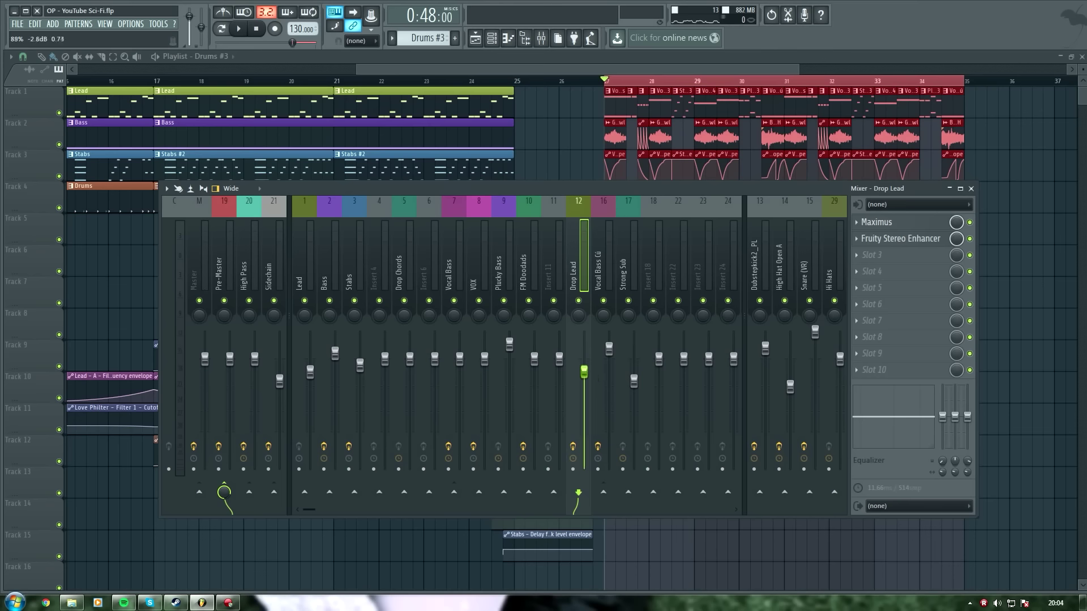
{"action": "key", "text": "space"}
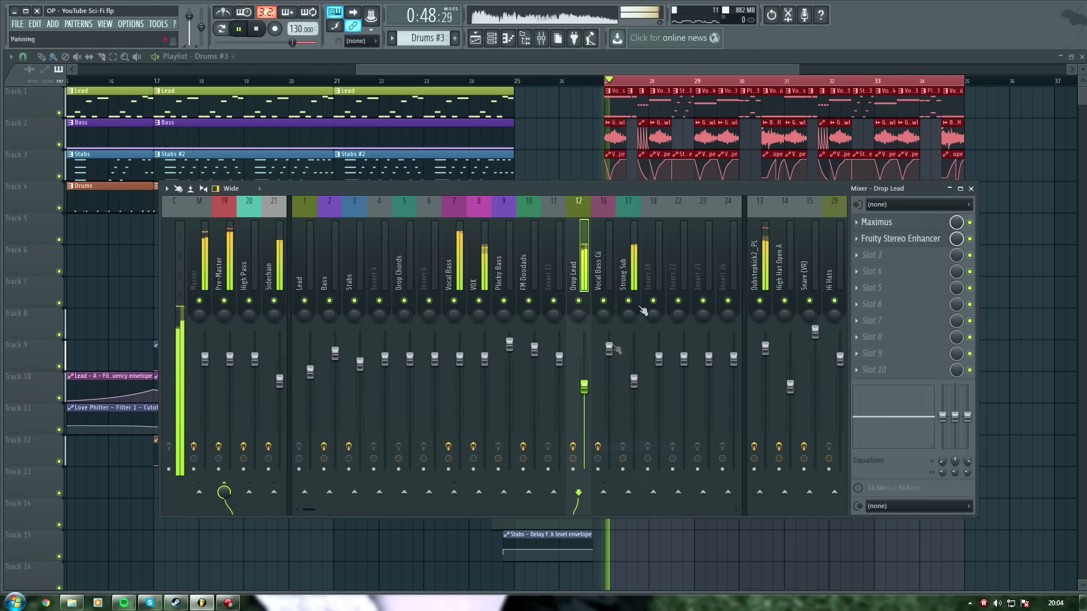
{"action": "left_click_drag", "start_coordinate": [584, 387], "coordinate": [584, 374]}
{"action": "right_click", "coordinate": [584, 374]}
{"action": "left_click", "coordinate": [616, 433]}
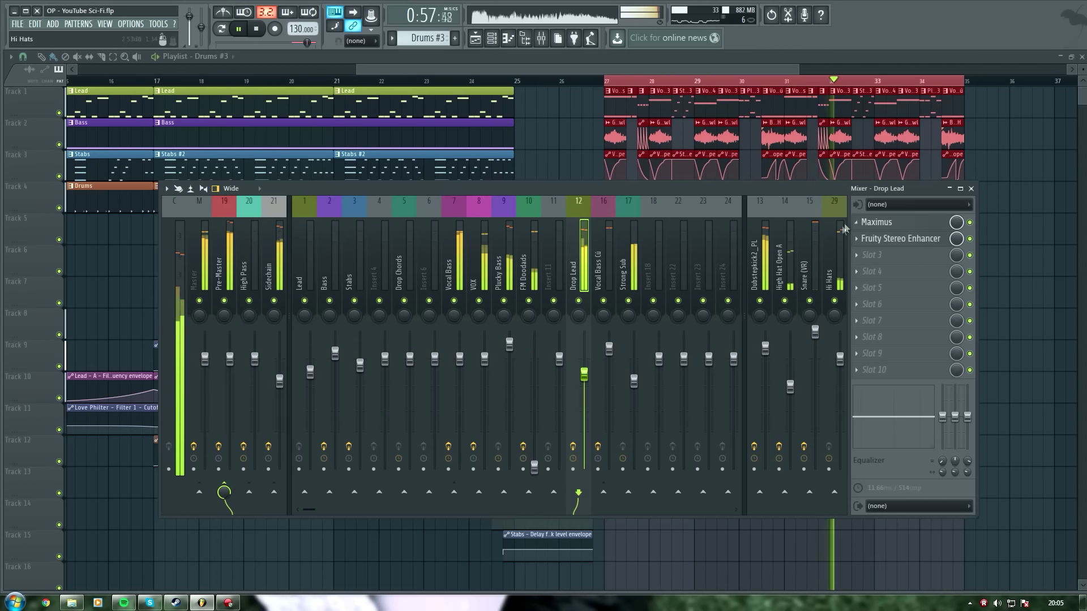
{"action": "right_click", "coordinate": [585, 378]}
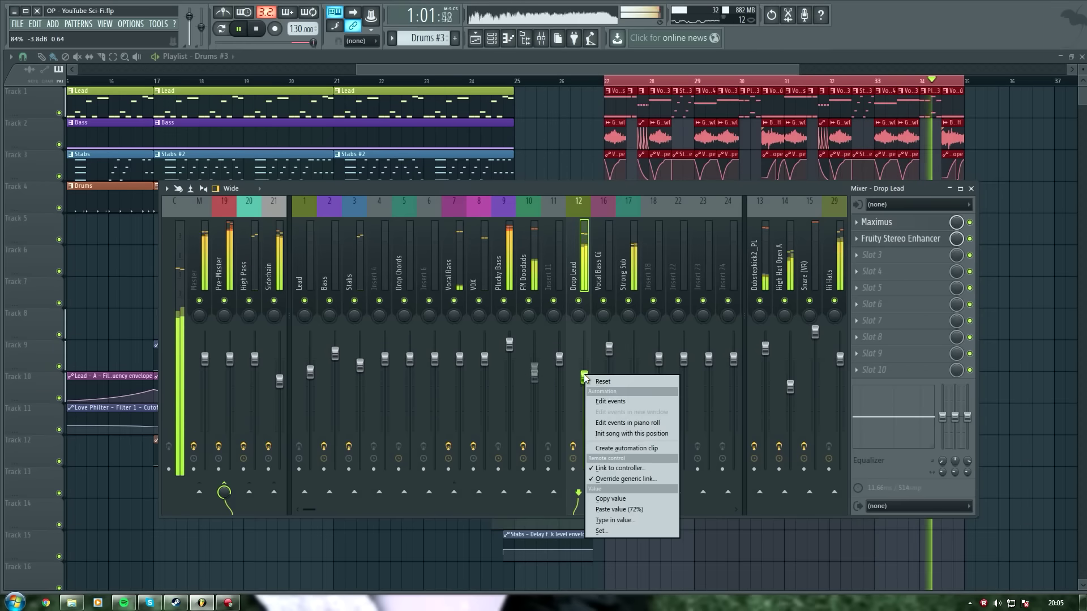
{"action": "key", "text": "i"}
{"action": "key", "text": "space"}
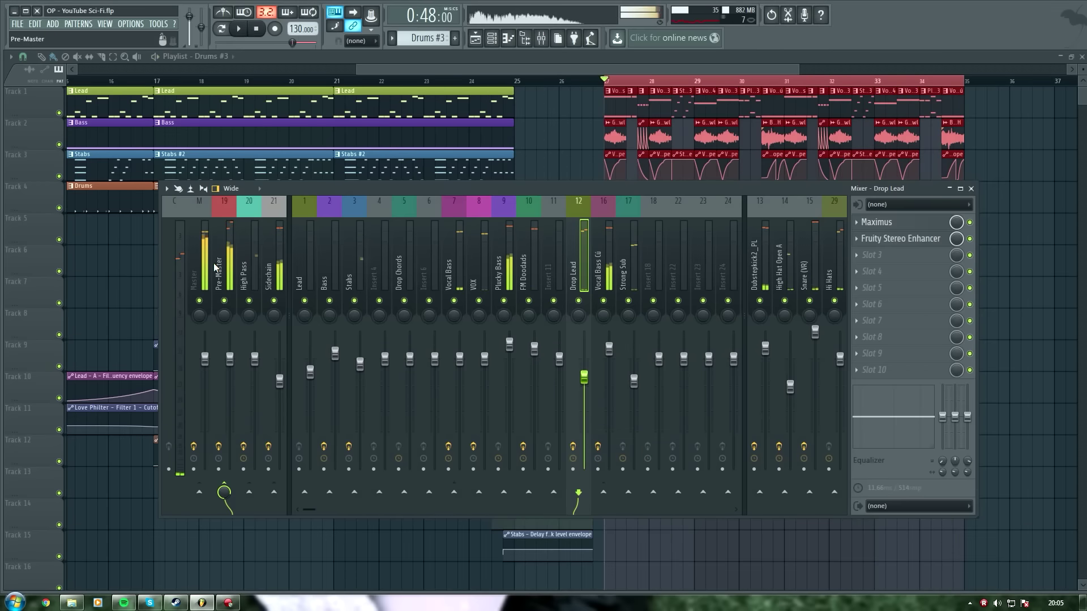
Step: Rename the Patcher effect on the Pre-Master track to Drop Master and colour it orange-brown
{"action": "left_click", "coordinate": [222, 254]}
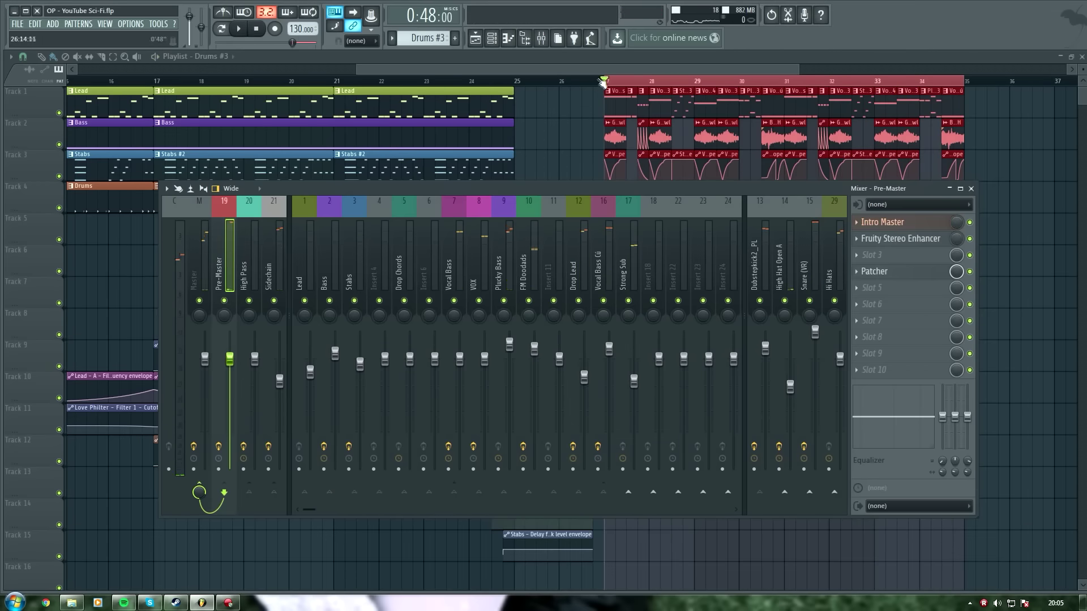
{"action": "key", "text": "space"}
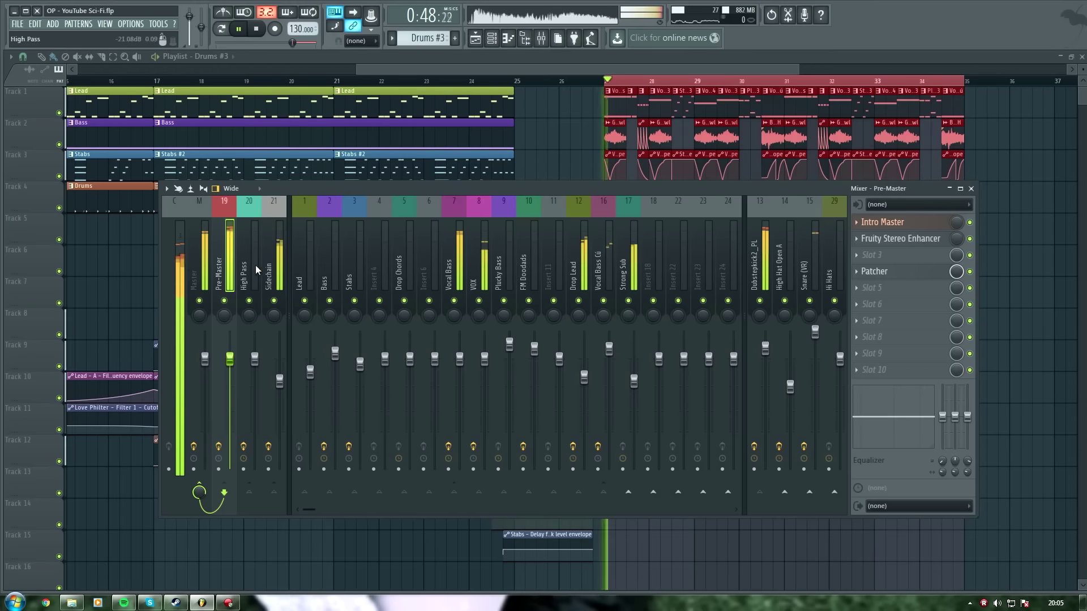
{"action": "key", "text": "space"}
{"action": "left_click", "coordinate": [857, 271]}
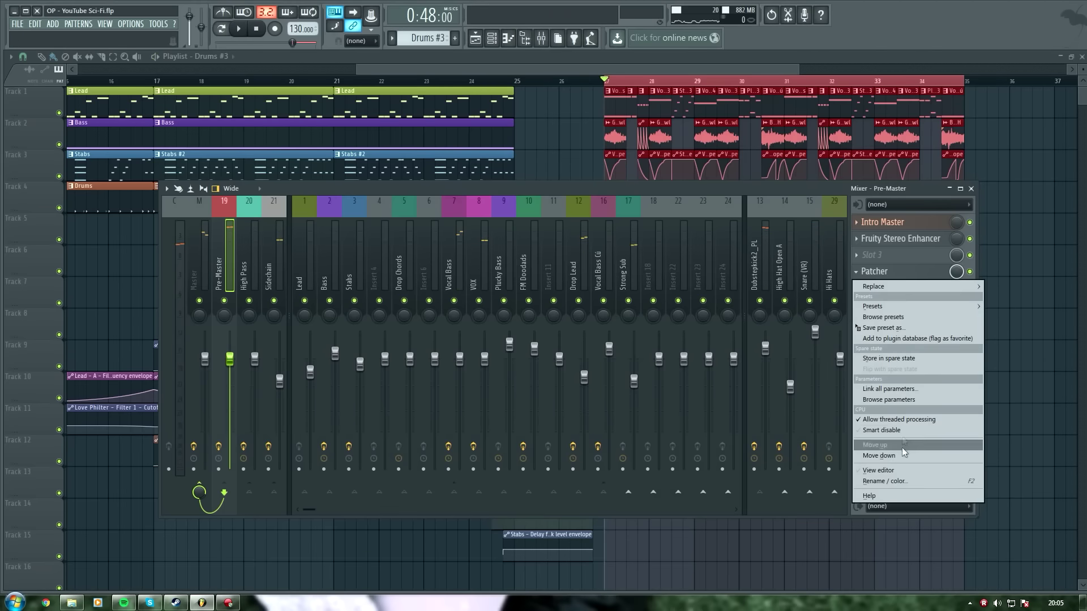
{"action": "left_click", "coordinate": [905, 481]}
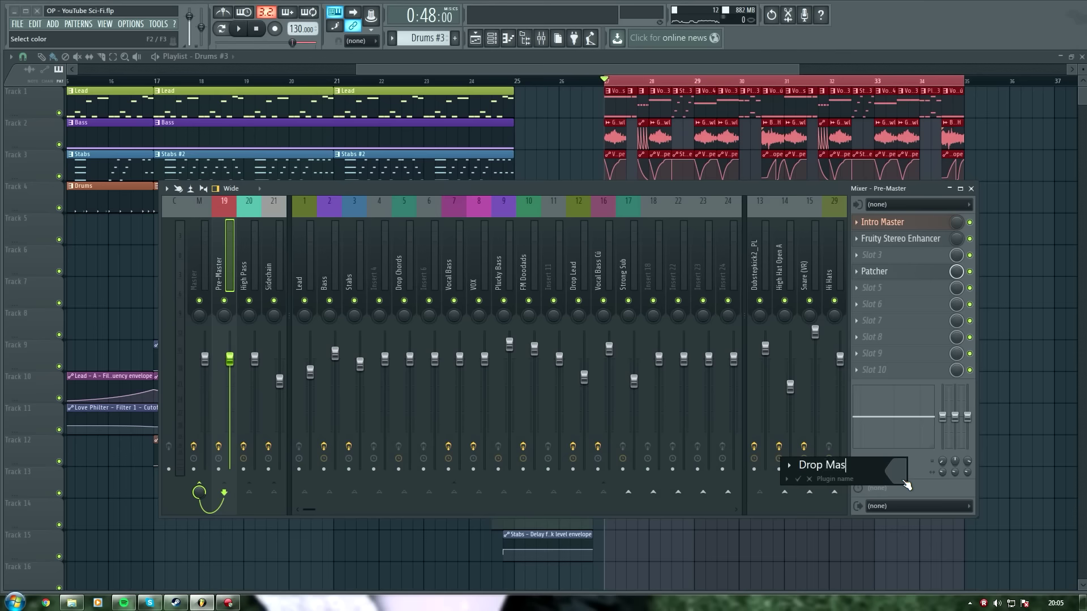
{"action": "left_click", "coordinate": [905, 483]}
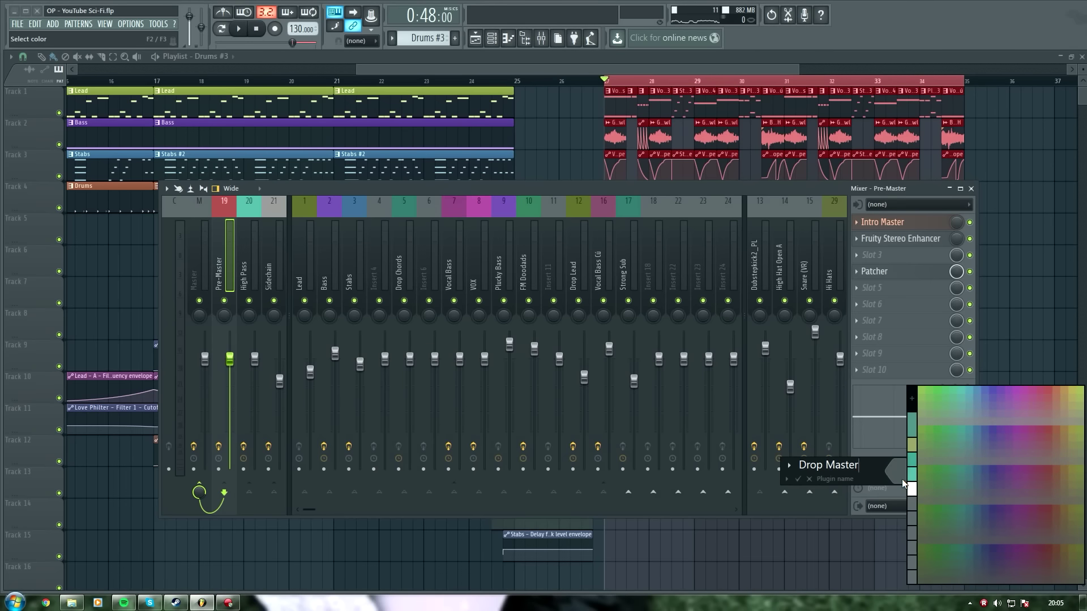
{"action": "left_click", "coordinate": [1056, 392]}
Step: Open Drop Master and compare its Stereo Enhancer and Limiter branches by muting their outputs in turn while playing the drop
{"action": "key", "text": "space"}
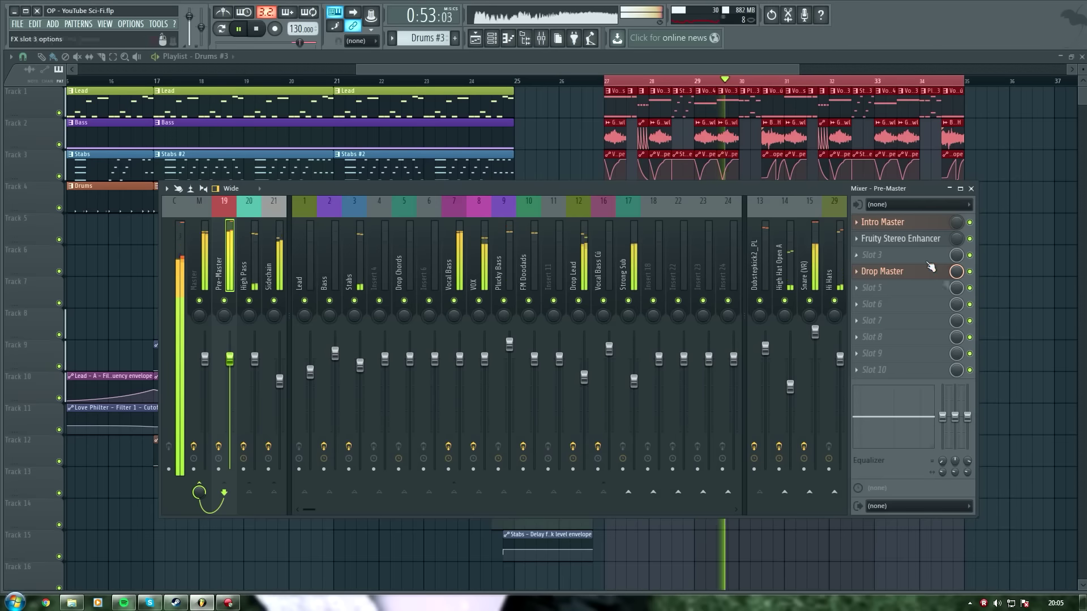
{"action": "left_click", "coordinate": [882, 271]}
{"action": "key", "text": "space"}
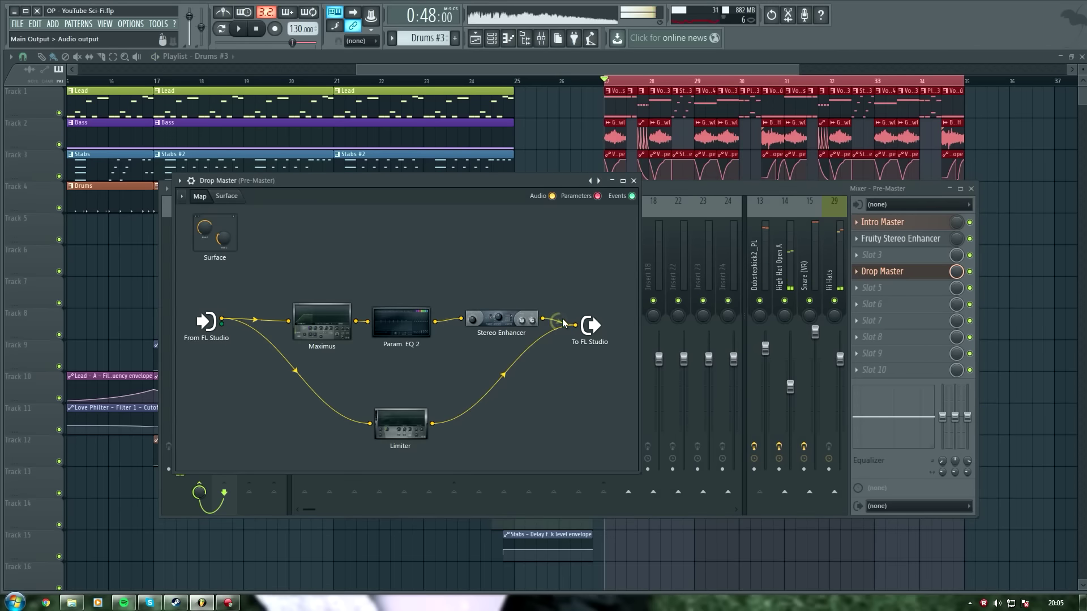
{"action": "key", "text": "space"}
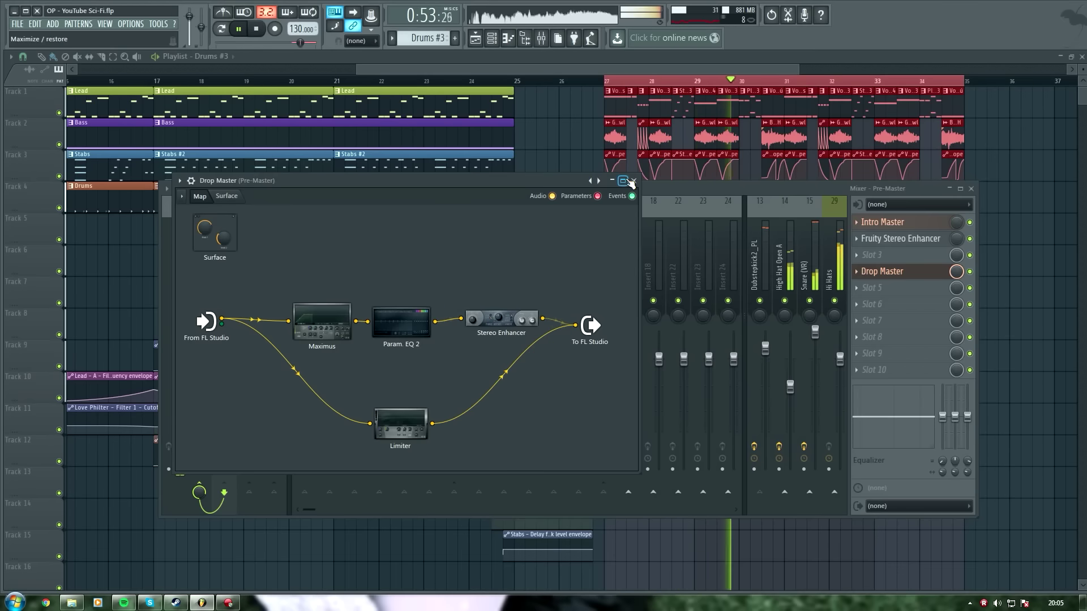
{"action": "left_click_drag", "start_coordinate": [556, 180], "coordinate": [744, 236]}
{"action": "key", "text": "space"}
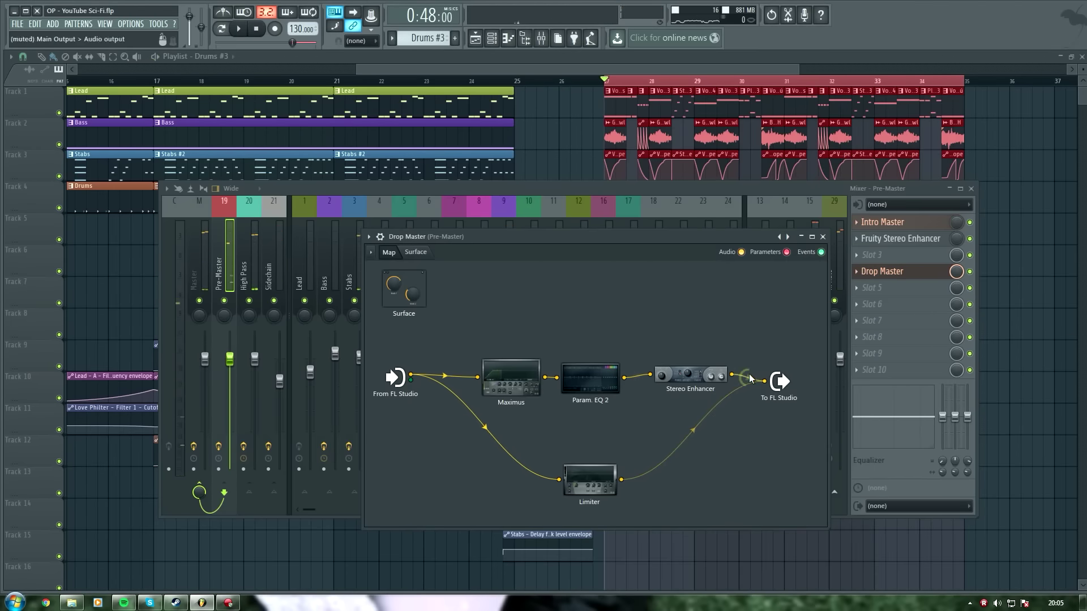
{"action": "key", "text": "space"}
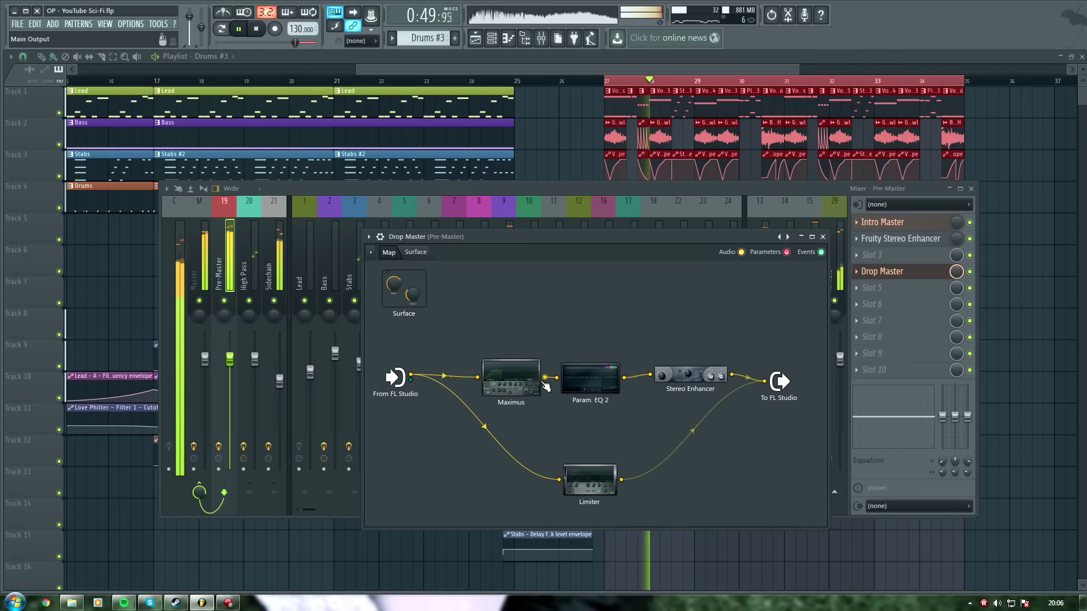
Step: Shift Maximus, Param. EQ 2 and Stereo Enhancer up in the Patcher map and set the Limiter's output level to about 165%
{"action": "left_click_drag", "start_coordinate": [538, 384], "coordinate": [527, 367]}
{"action": "left_click_drag", "start_coordinate": [602, 383], "coordinate": [596, 363]}
{"action": "left_click_drag", "start_coordinate": [683, 380], "coordinate": [661, 366]}
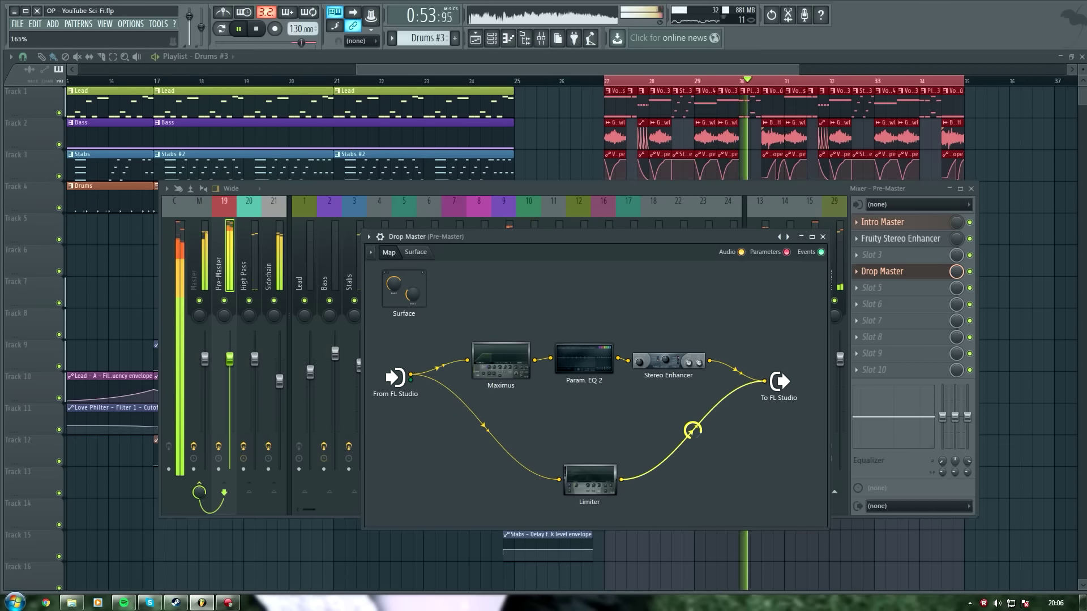
{"action": "key", "text": "space"}
{"action": "key", "text": "space"}
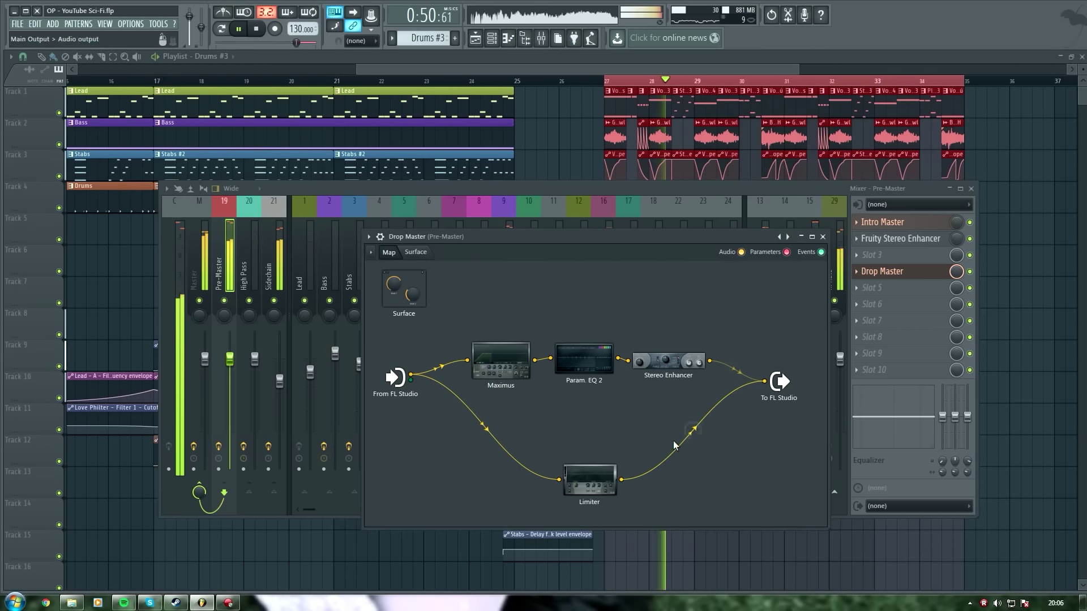
Step: Set the Limiter's compression ratio to 2.0:1 during playback, close the Limiter and Drop Master windows, and stop the drop
{"action": "left_click", "coordinate": [590, 480]}
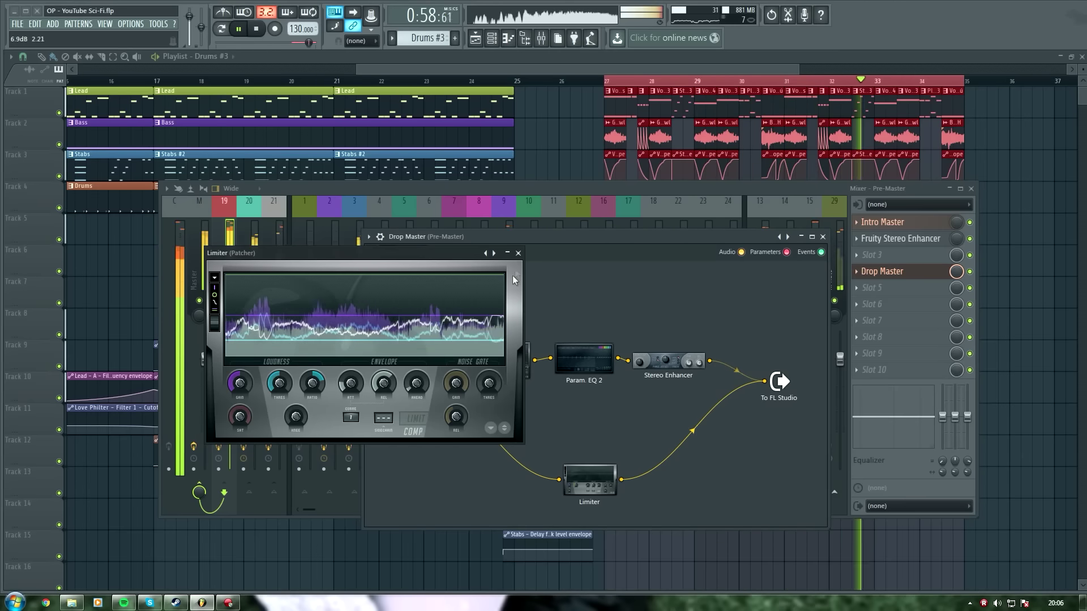
{"action": "left_click_drag", "start_coordinate": [312, 372], "coordinate": [312, 388]}
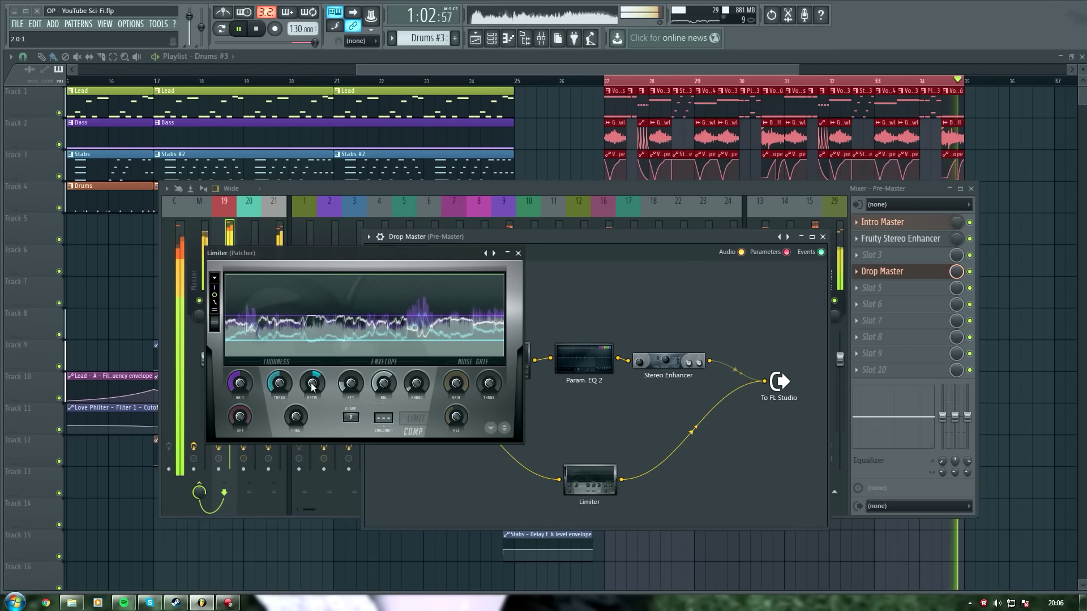
{"action": "left_click", "coordinate": [518, 253]}
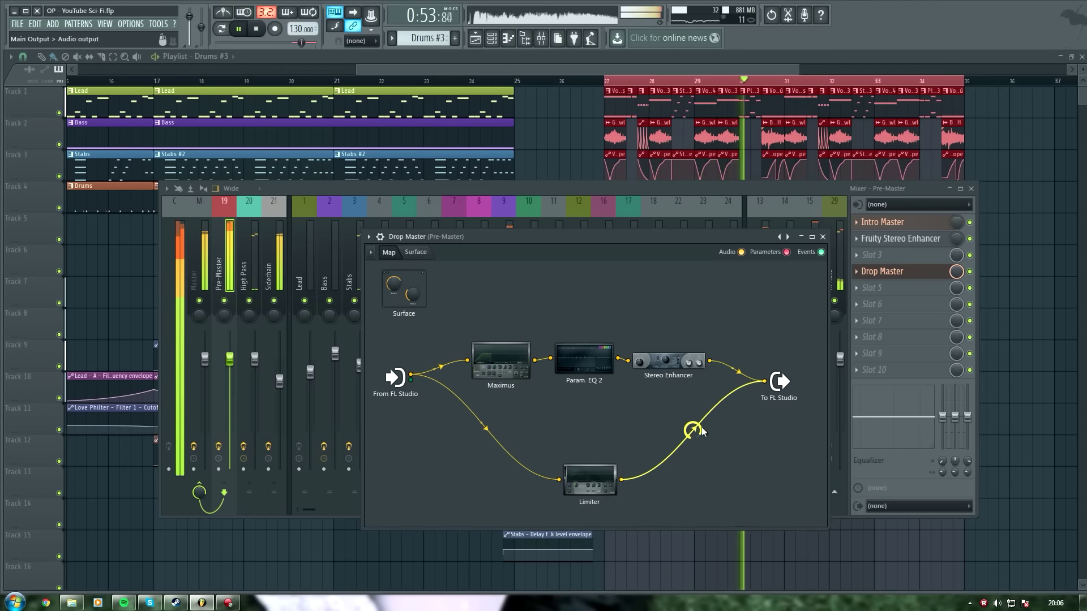
{"action": "key", "text": "Escape"}
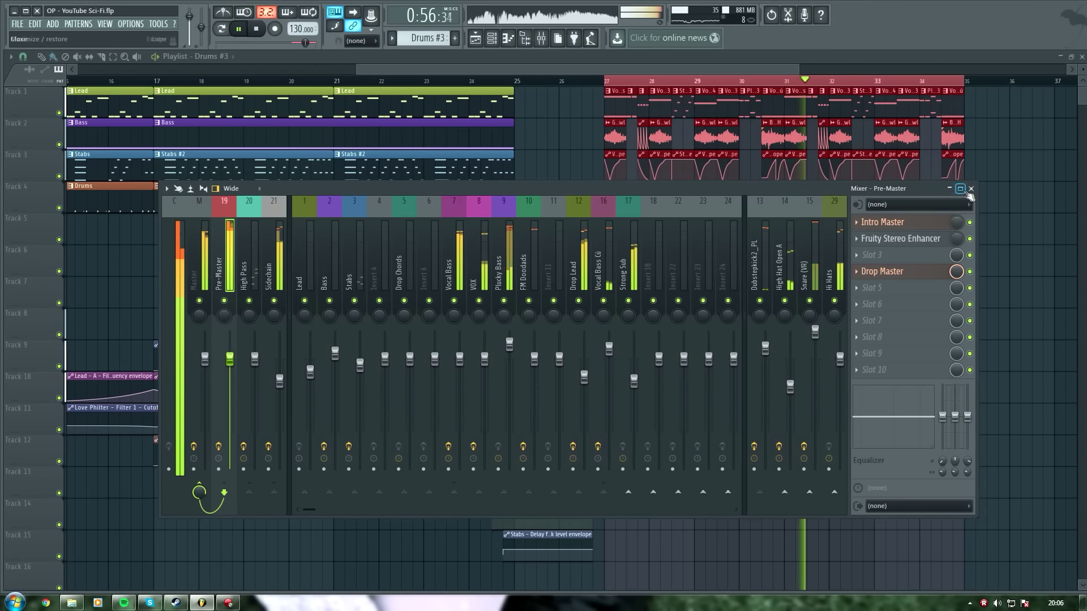
{"action": "key", "text": "space"}
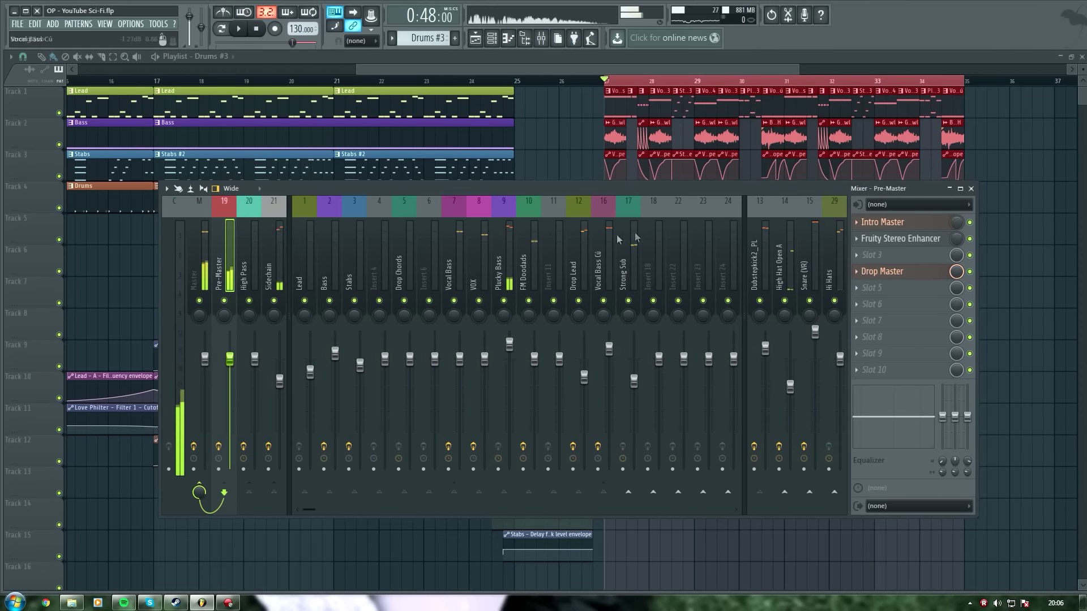
Step: Open Maximus on the Vocal Bass track, move the master curve's knee to its low-level end, and briefly audition the drop
{"action": "left_click", "coordinate": [461, 264]}
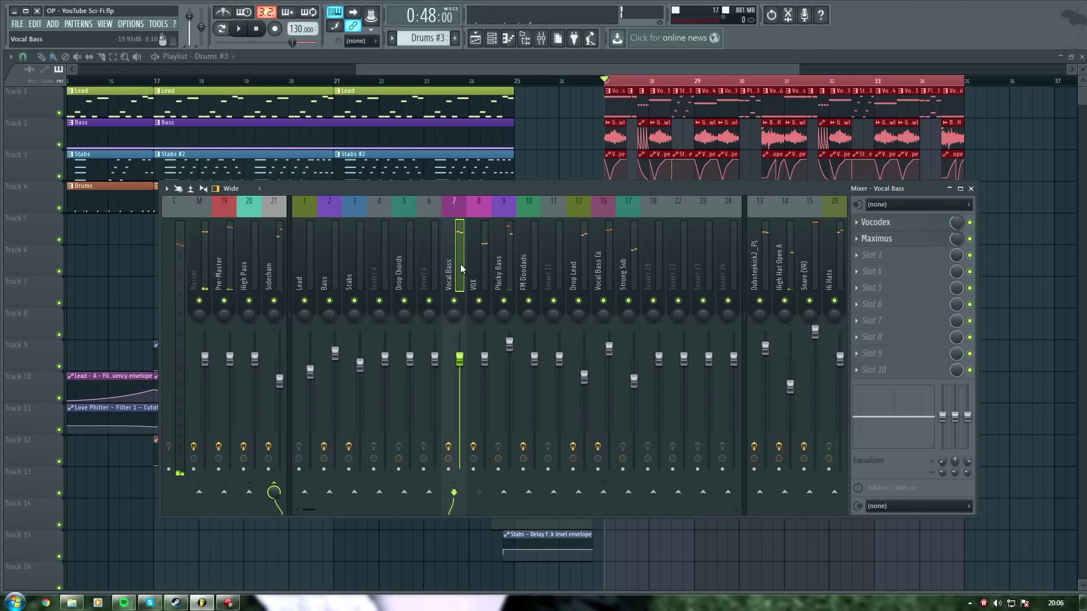
{"action": "left_click", "coordinate": [910, 239]}
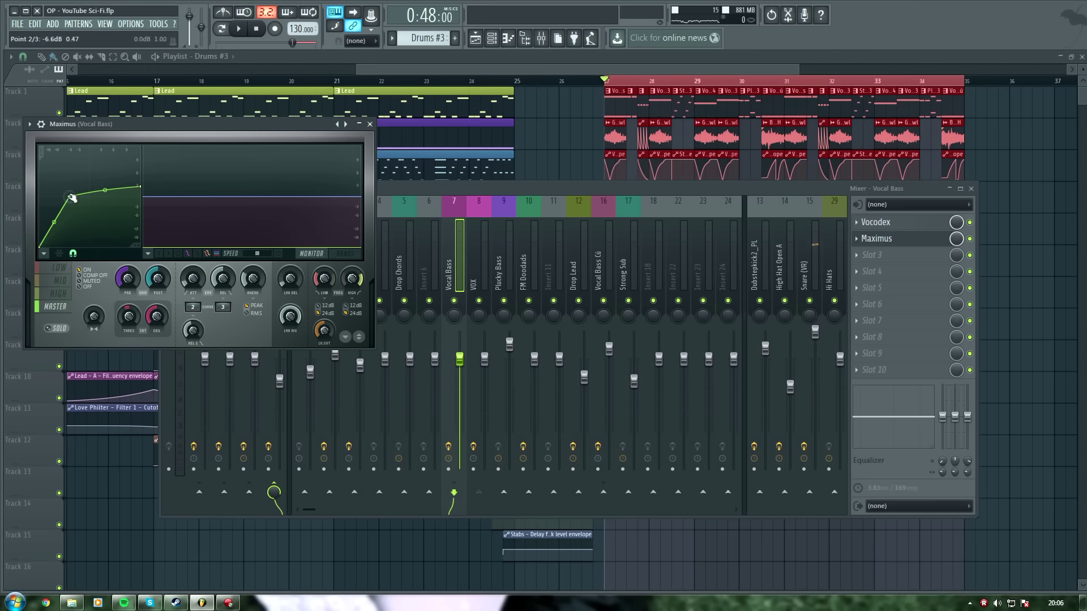
{"action": "left_click_drag", "start_coordinate": [46, 198], "coordinate": [41, 202]}
{"action": "key", "text": "space"}
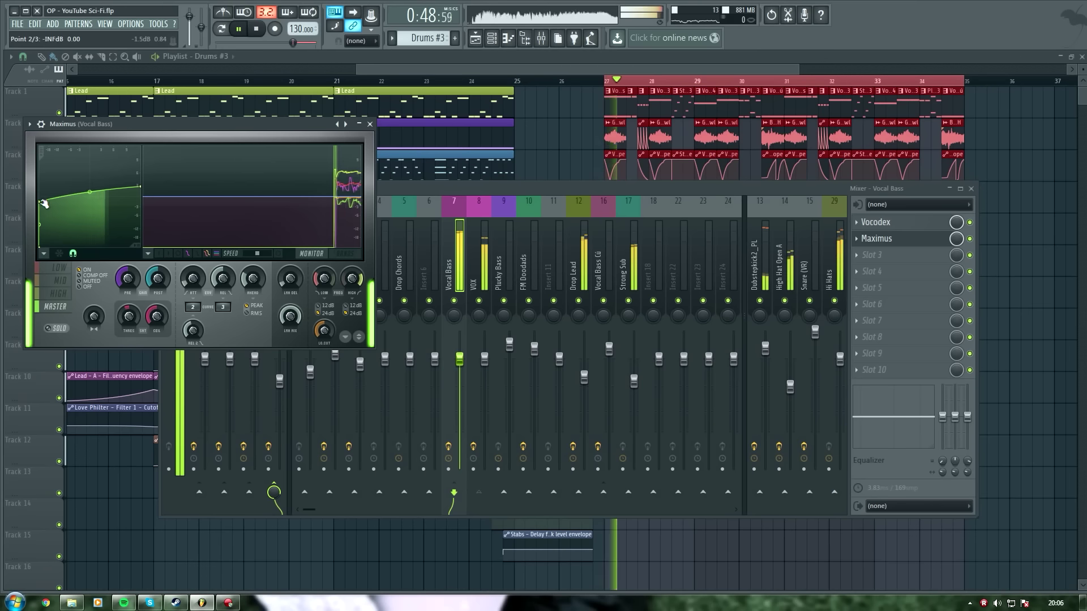
{"action": "key", "text": "space"}
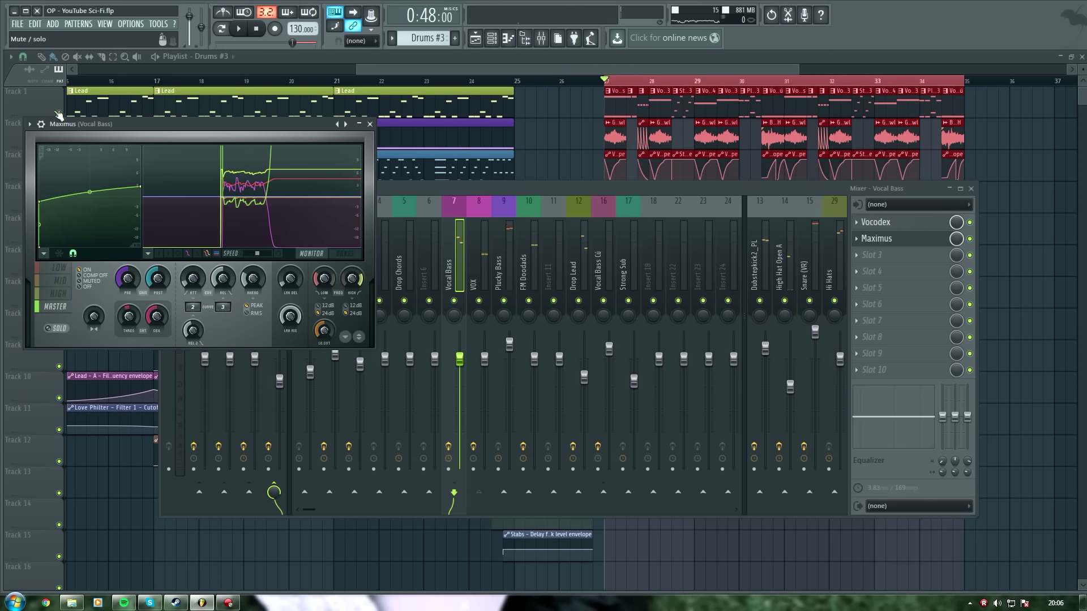
Step: Mute playlist tracks 8, 9 and 10 (Sub, Drop Lead and Drums #3) and play the drop
{"action": "key", "text": "F12"}
{"action": "left_click", "coordinate": [59, 303]}
{"action": "left_click", "coordinate": [59, 303]}
{"action": "left_click", "coordinate": [59, 335]}
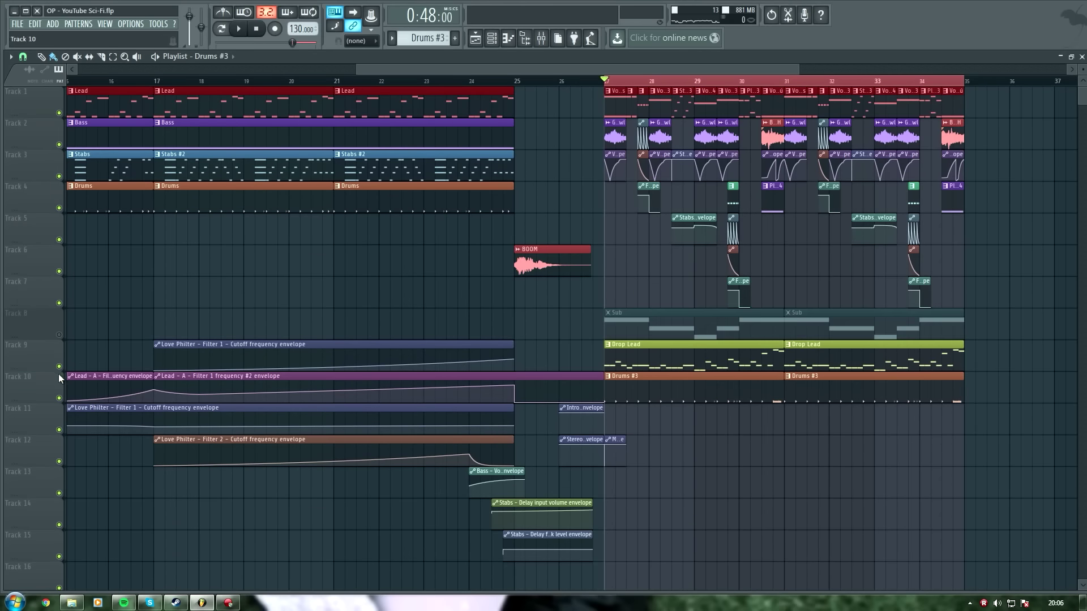
{"action": "left_click", "coordinate": [59, 366]}
{"action": "left_click", "coordinate": [59, 398]}
{"action": "key", "text": "space"}
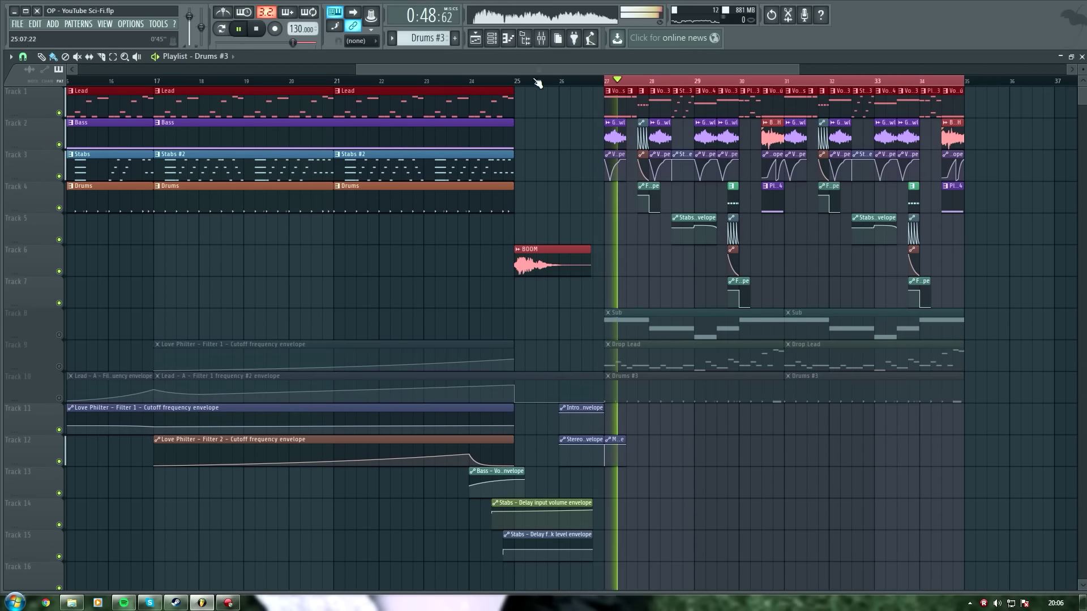
Step: During playback, move the knee of Vocal Bass's Maximus curve to a higher input level, adjust its post gain, and raise the track's fader slightly
{"action": "key", "text": "F9"}
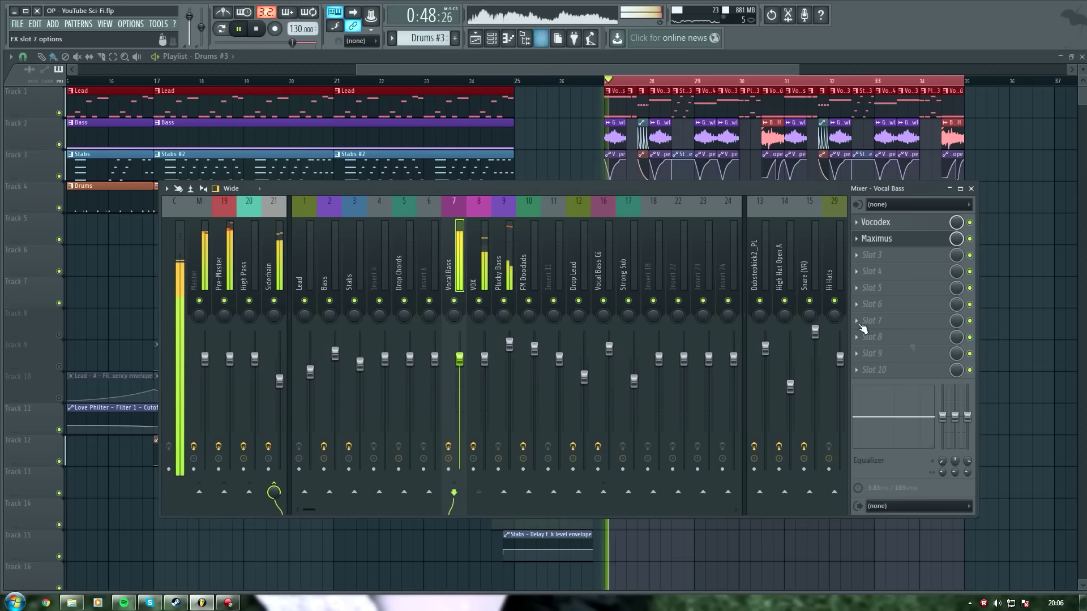
{"action": "left_click", "coordinate": [877, 238]}
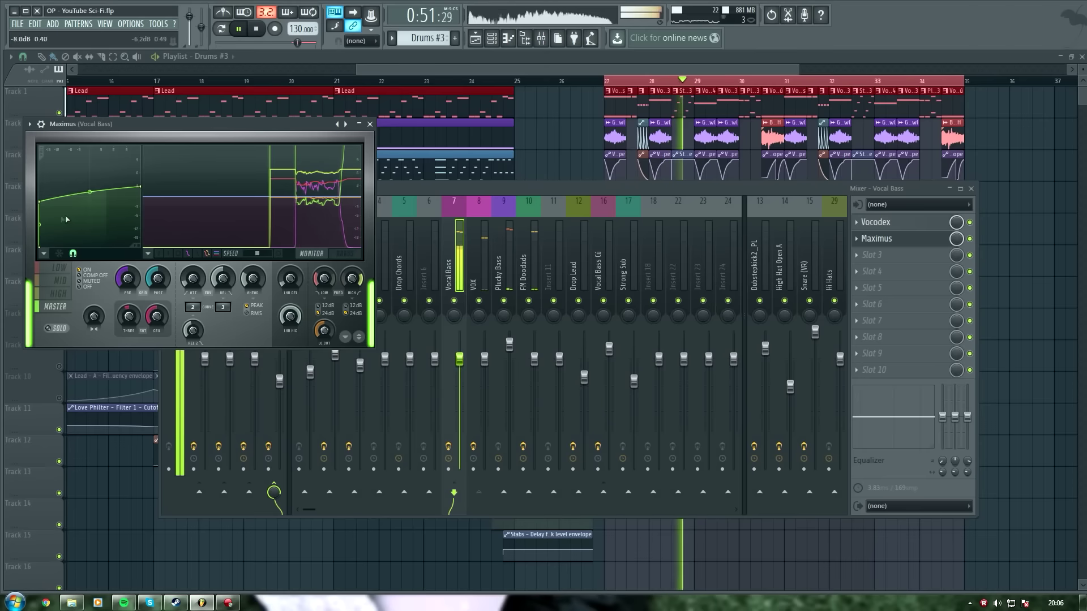
{"action": "left_click_drag", "start_coordinate": [39, 202], "coordinate": [91, 196]}
{"action": "left_click_drag", "start_coordinate": [158, 281], "coordinate": [158, 265]}
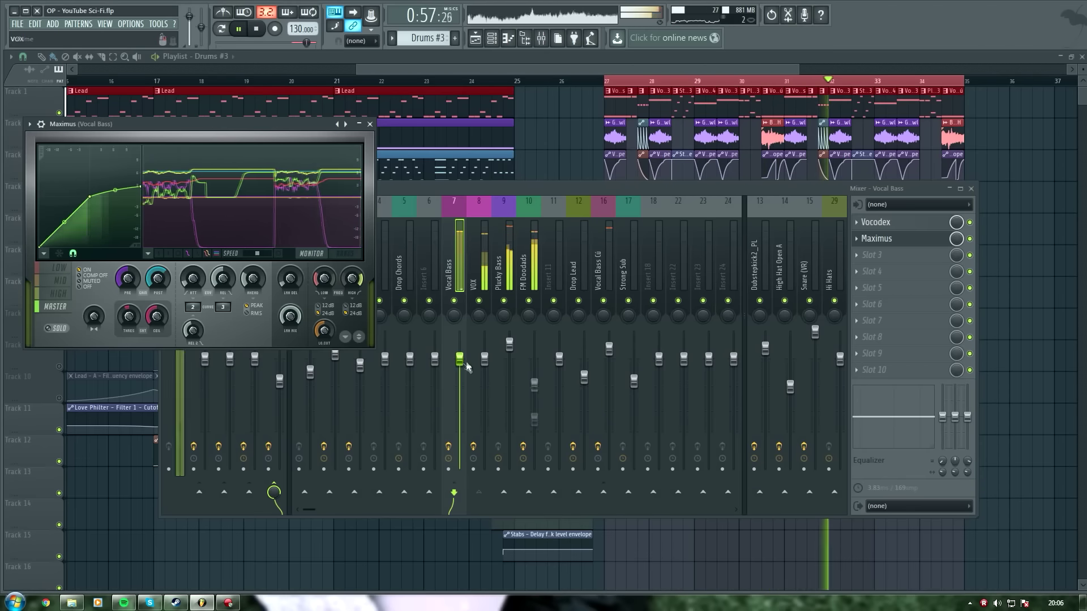
{"action": "left_click_drag", "start_coordinate": [460, 360], "coordinate": [460, 348]}
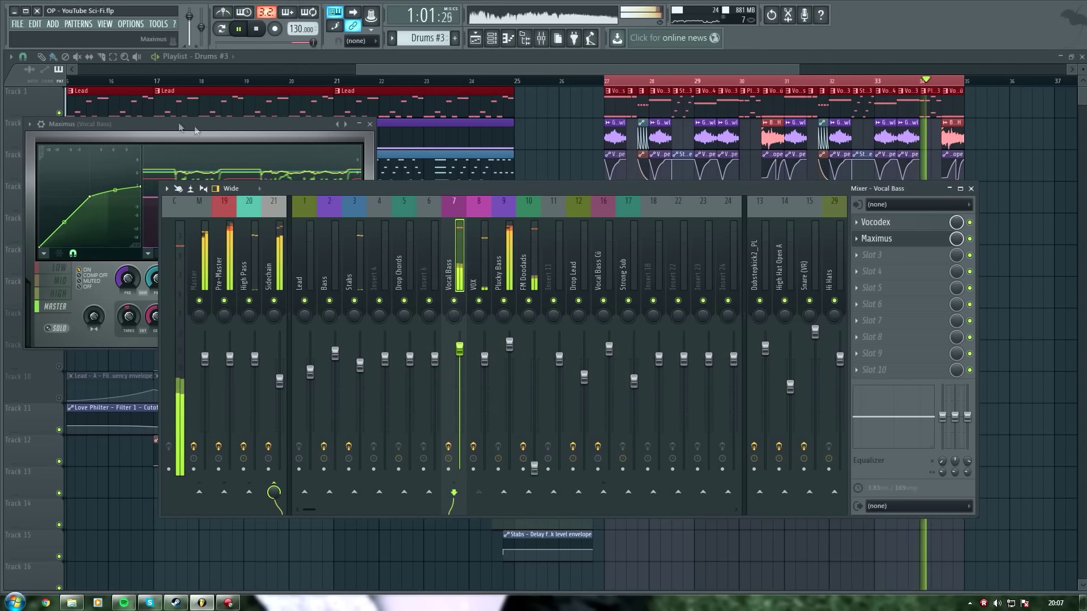
Step: Unmute playlist tracks 8, 9 and 10 so the Sub, Drop Lead and Drums #3 play again
{"action": "key", "text": "F12"}
{"action": "left_click", "coordinate": [59, 335]}
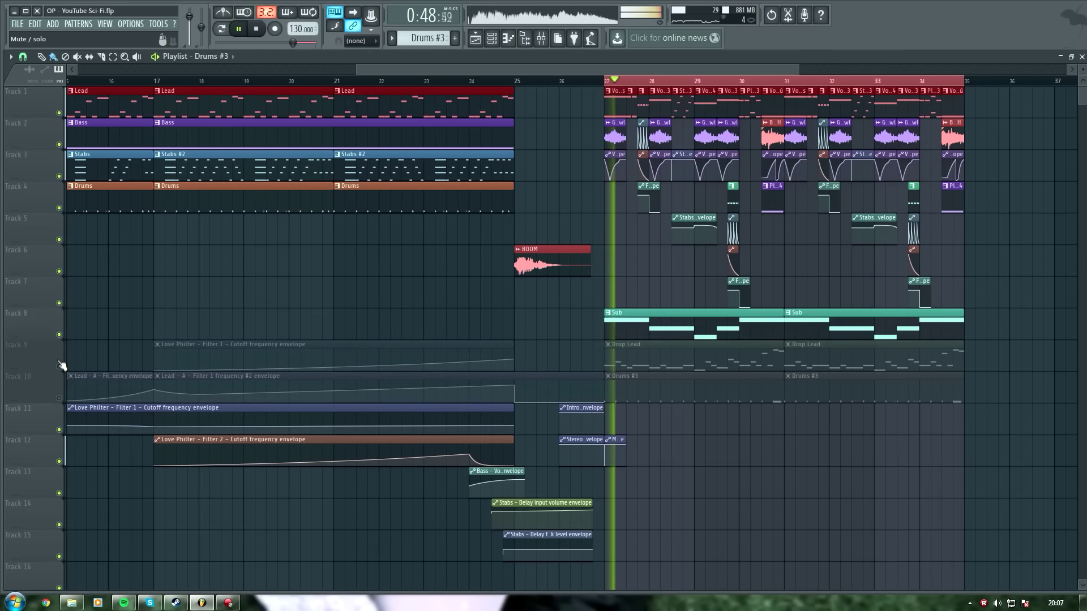
{"action": "left_click", "coordinate": [59, 366]}
{"action": "left_click", "coordinate": [59, 399]}
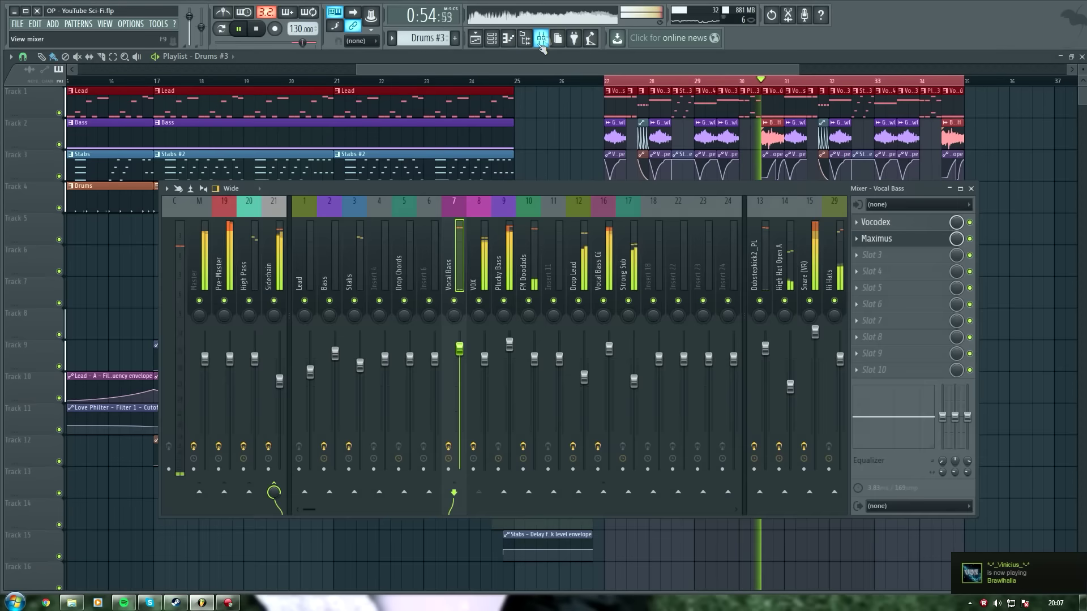
Step: Move the knee of Vocal Bass's Maximus curve slightly further toward high input levels, close Maximus, and stop playback
{"action": "key", "text": "F9"}
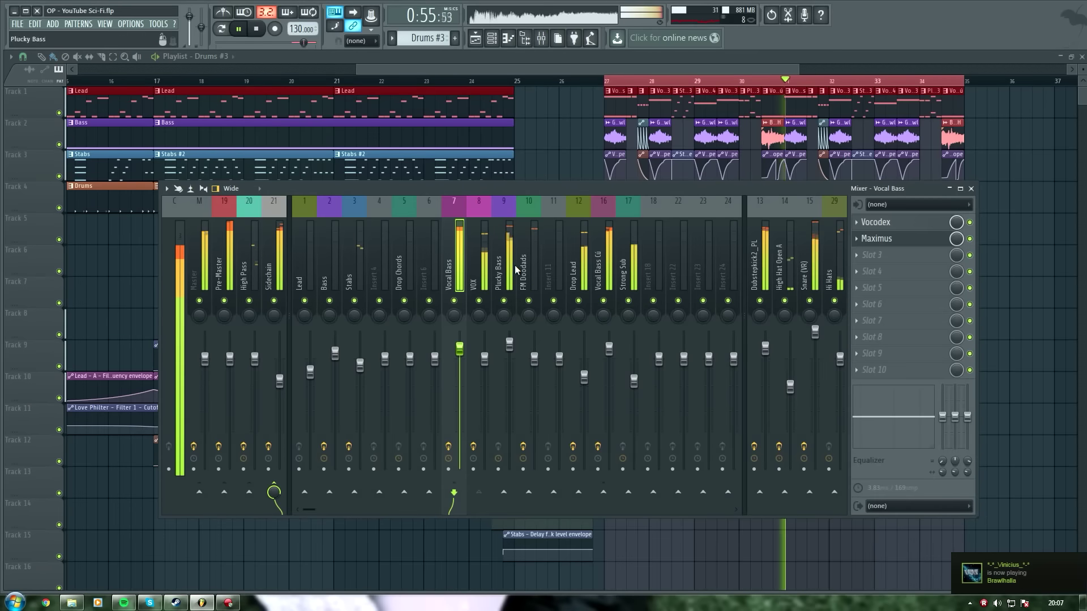
{"action": "left_click", "coordinate": [906, 238]}
{"action": "mouse_move", "coordinate": [90, 197]}
{"action": "left_mouse_down"}
{"action": "mouse_move", "coordinate": [99, 212]}
{"action": "mouse_move", "coordinate": [105, 197]}
{"action": "left_mouse_up"}
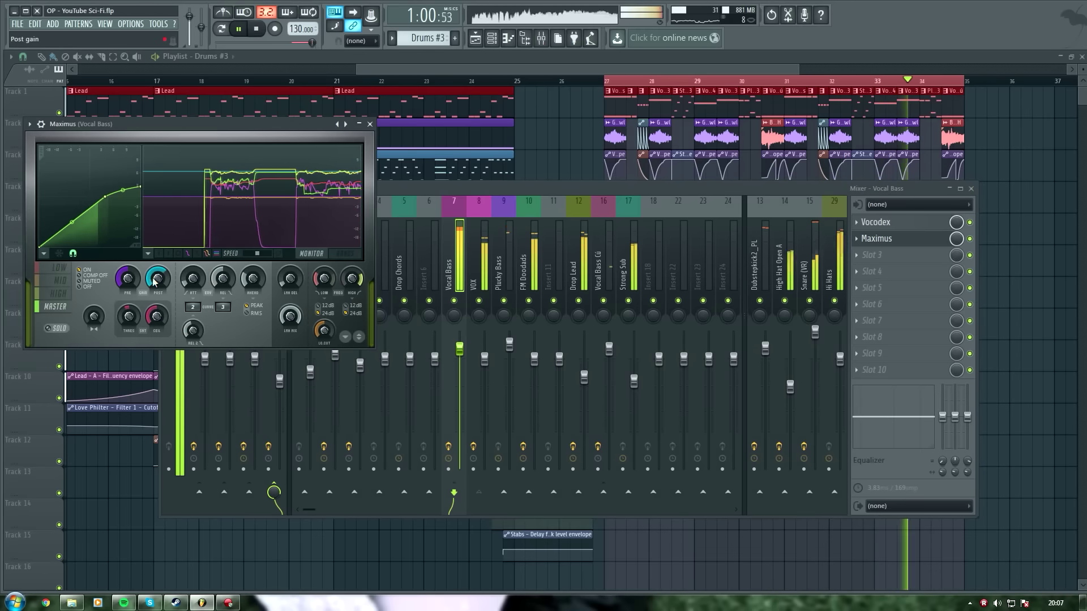
{"action": "left_click", "coordinate": [370, 124]}
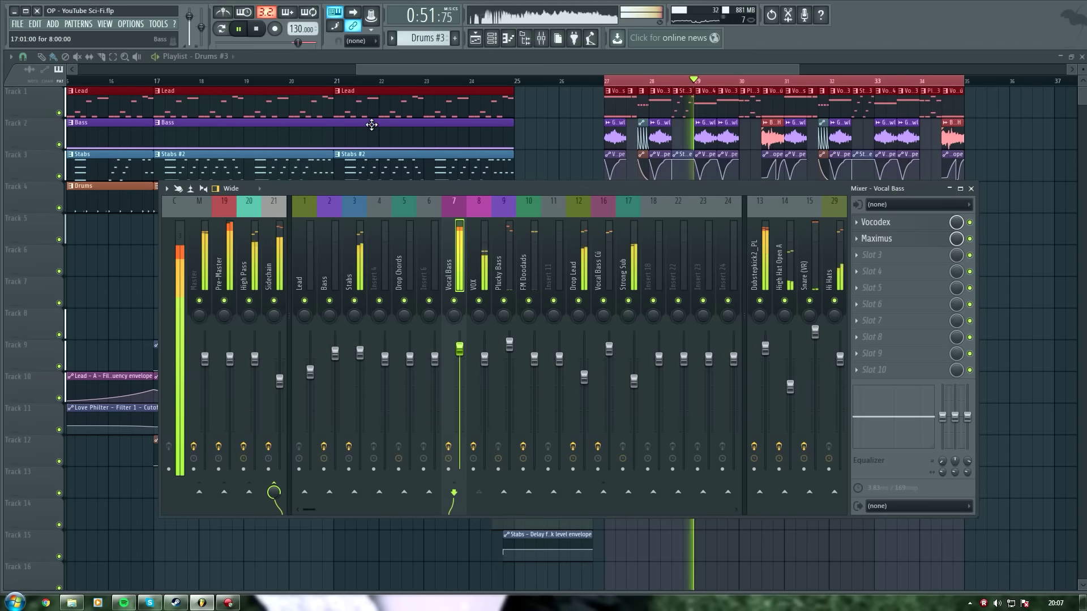
{"action": "key", "text": "space"}
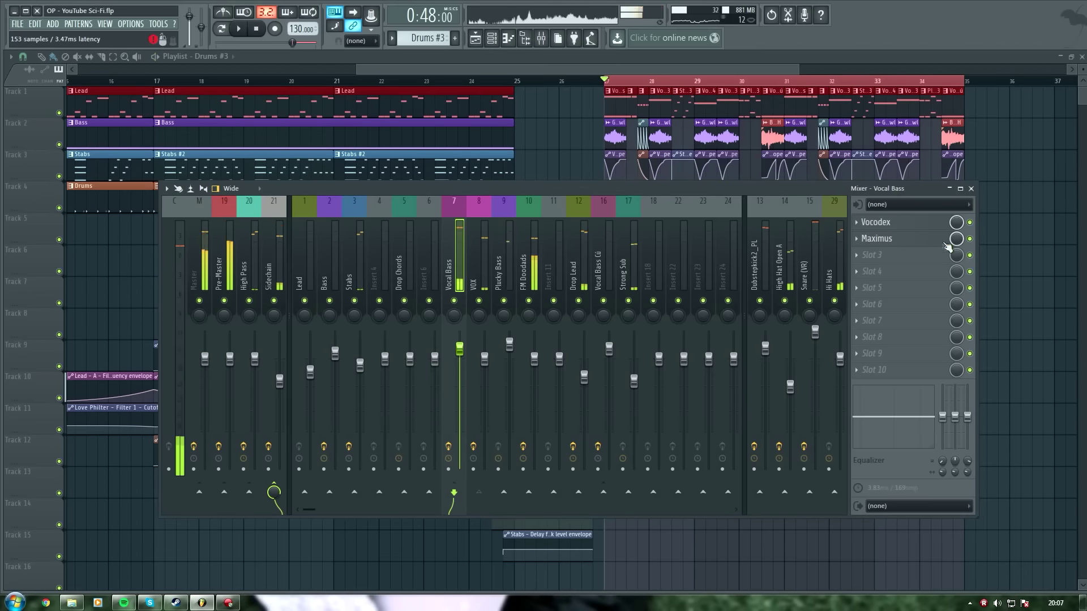
Step: Reopen Vocal Bass's Maximus to check its compression while replaying the drop, close it, and stop playback
{"action": "left_click", "coordinate": [925, 241]}
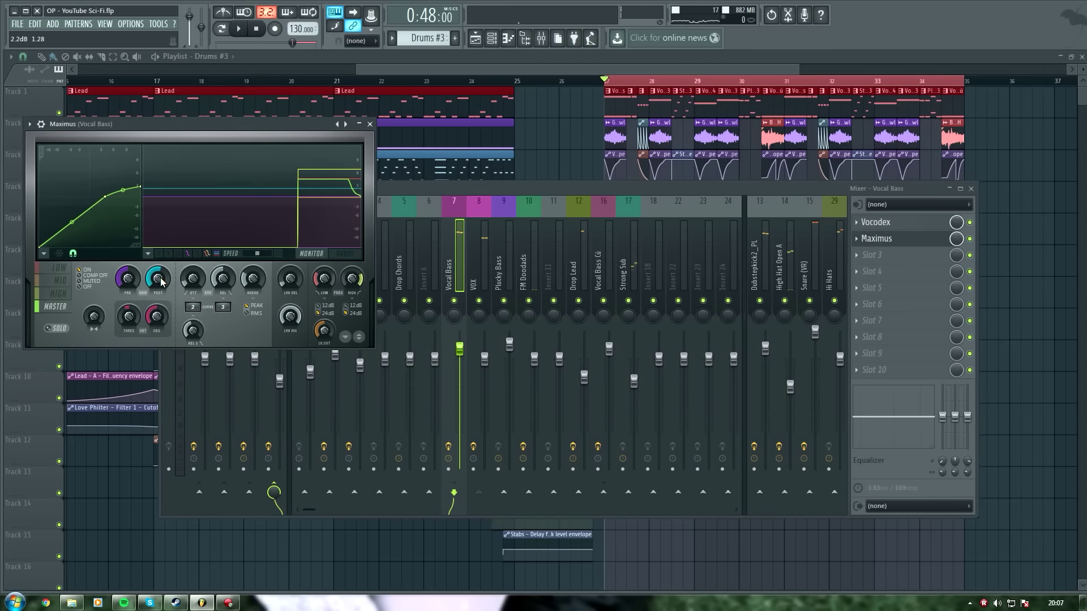
{"action": "key", "text": "space"}
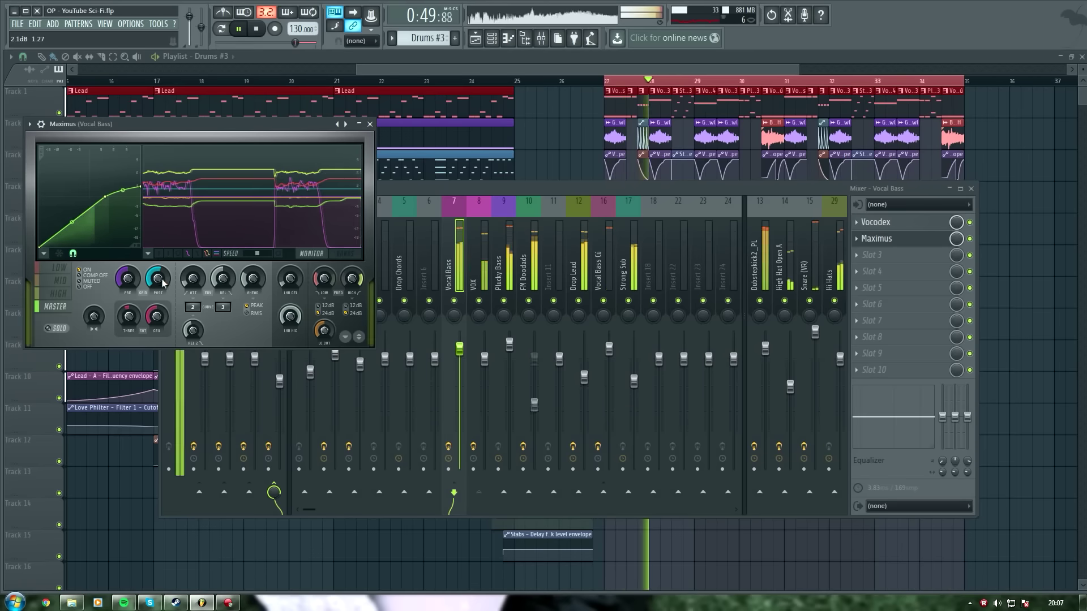
{"action": "key", "text": "space"}
{"action": "left_click", "coordinate": [369, 126]}
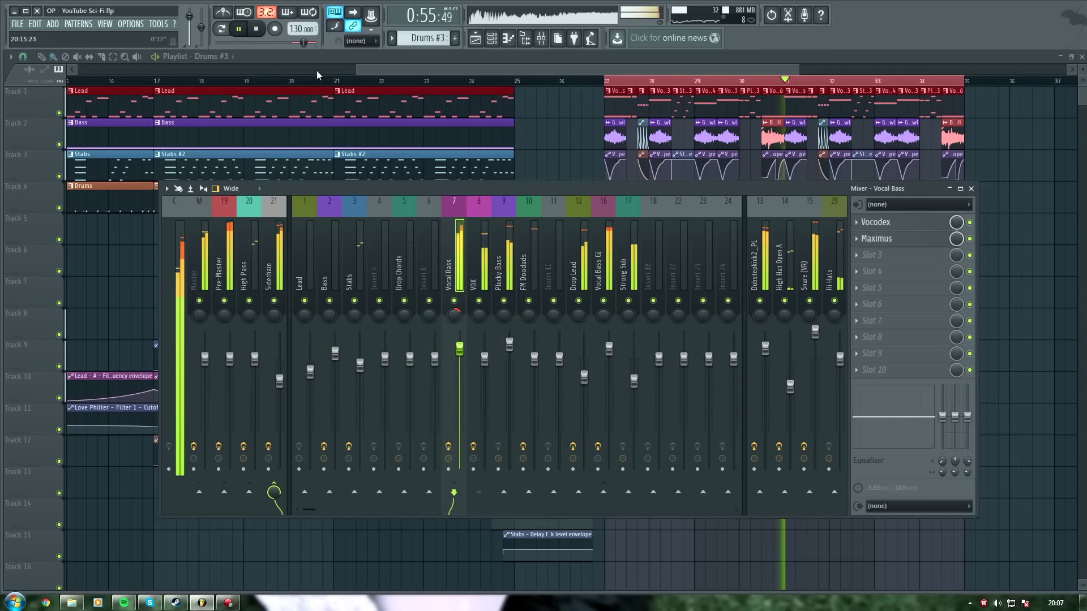
{"action": "left_click", "coordinate": [255, 29]}
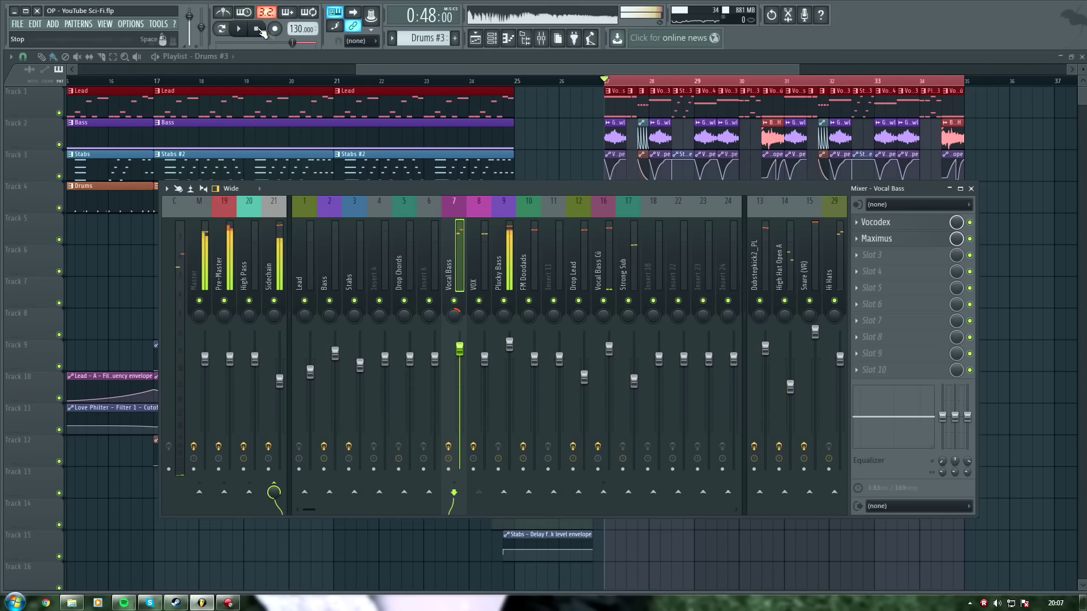
Step: Clear the playlist's time selection over the drop and bring the whole arrangement into view
{"action": "left_click", "coordinate": [715, 80]}
{"action": "scroll", "coordinate": [716, 81], "scroll_direction": "down", "scroll_amount": 3}
{"action": "scroll", "coordinate": [718, 83], "scroll_direction": "down", "scroll_amount": 2}
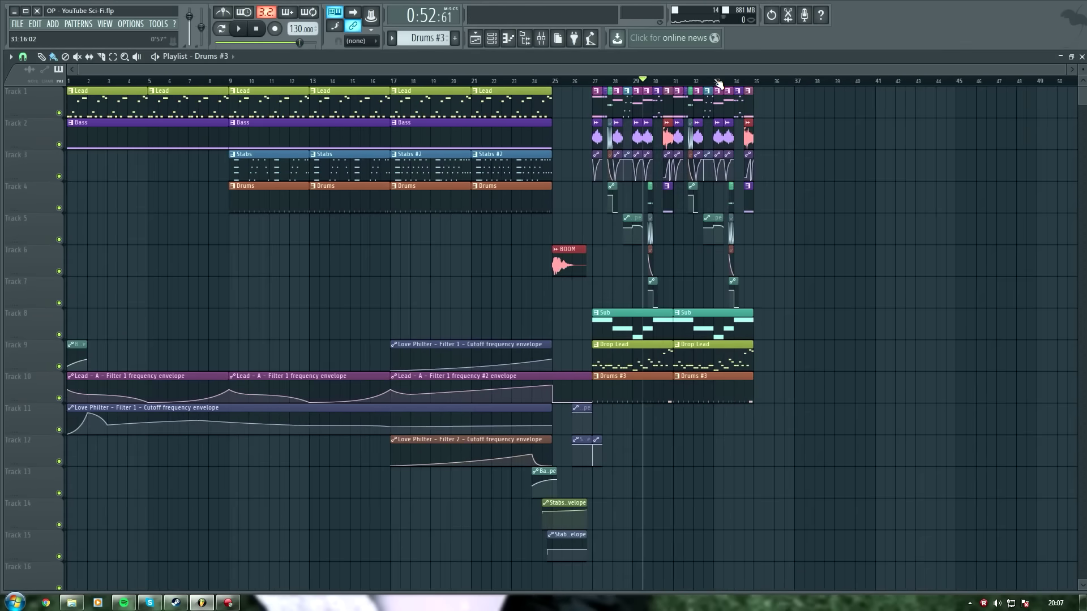